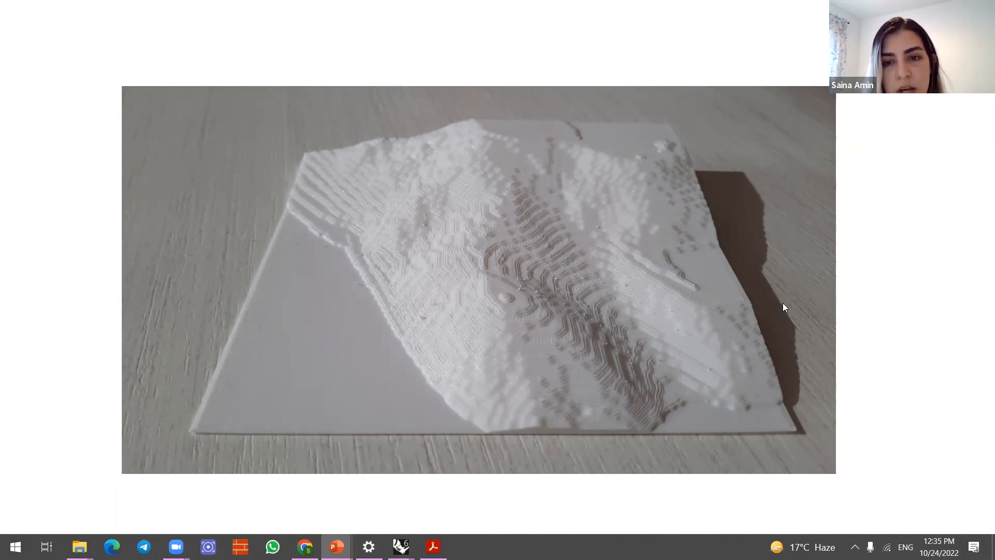
{"action": "left_click", "coordinate": [974, 239]}
{"action": "left_click", "coordinate": [974, 245]}
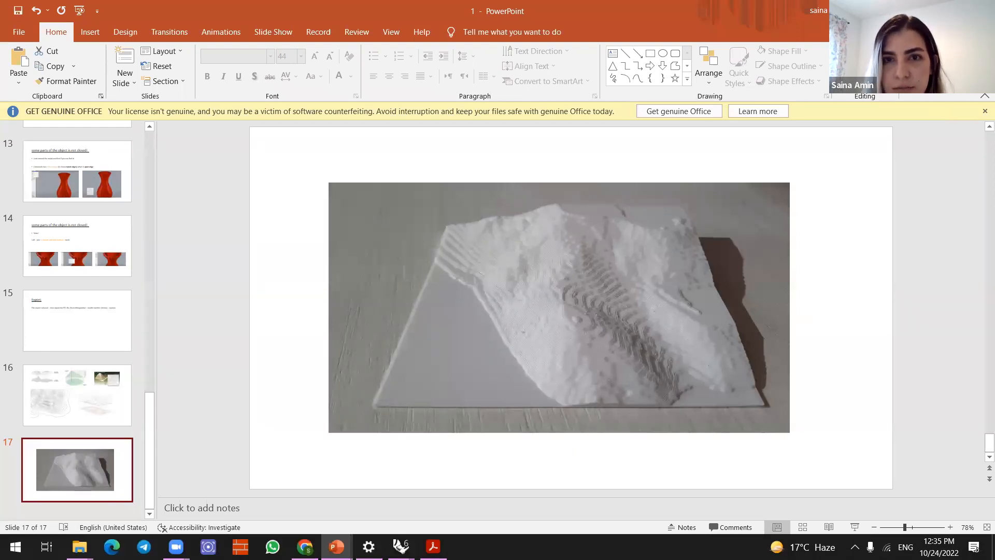
{"action": "left_click", "coordinate": [921, 10]}
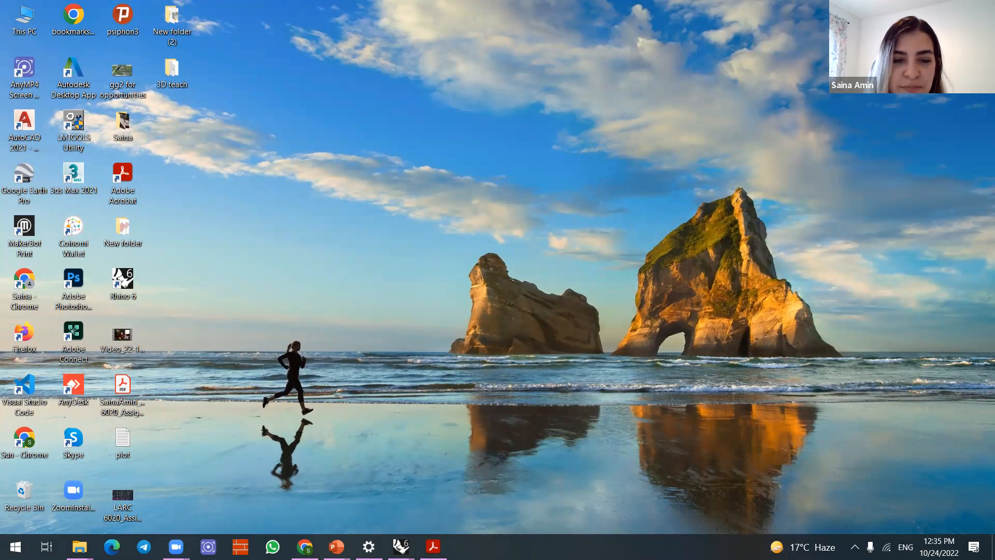
{"action": "mouse_move", "coordinate": [337, 547]}
{"action": "left_click", "coordinate": [404, 487]}
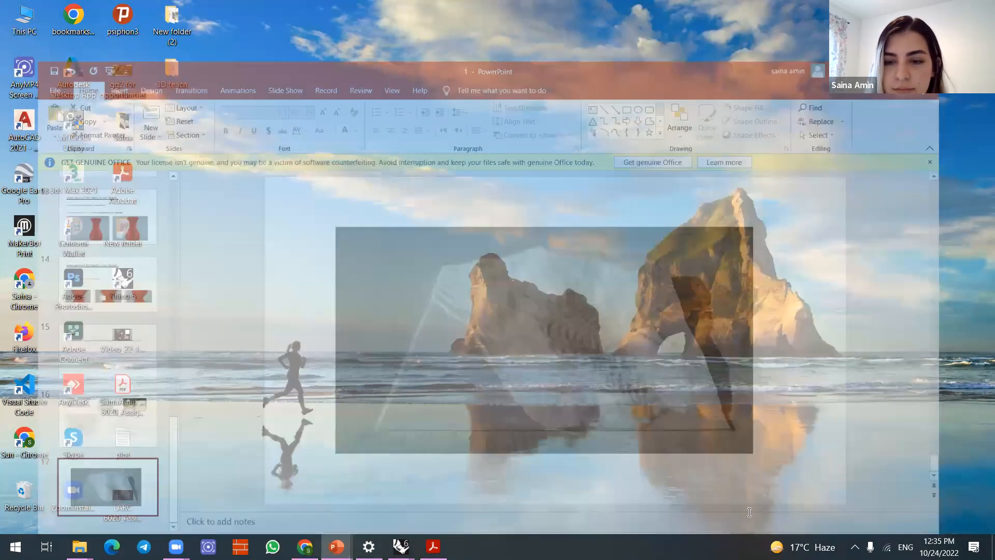
{"action": "left_click", "coordinate": [854, 527]}
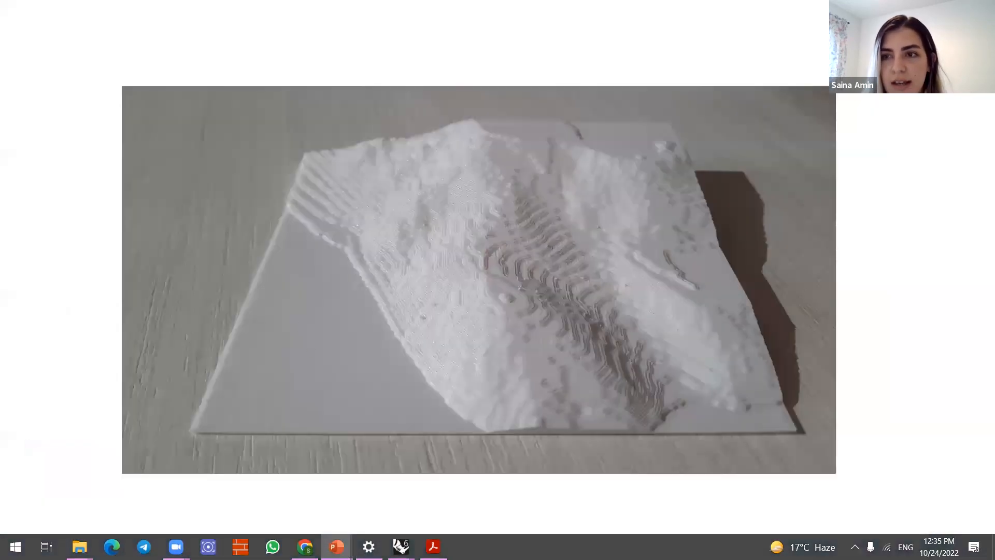
- Switch to Rhino and set the wave model's Perspective viewport to Shaded display mode
{"action": "key", "text": "alt+Tab"}
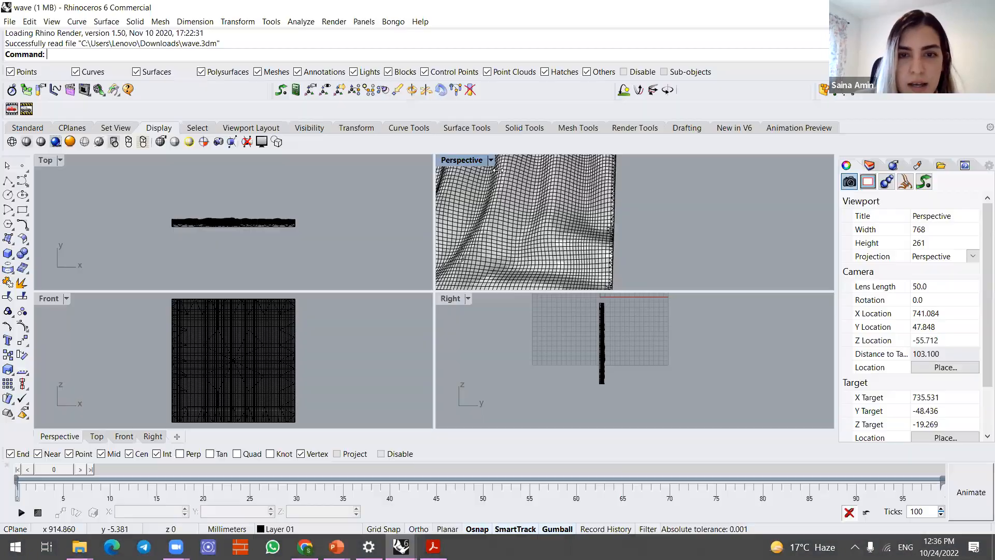
{"action": "double_click", "coordinate": [469, 160]}
{"action": "right_click_drag", "start_coordinate": [475, 302], "coordinate": [505, 310]}
{"action": "double_click", "coordinate": [58, 160]}
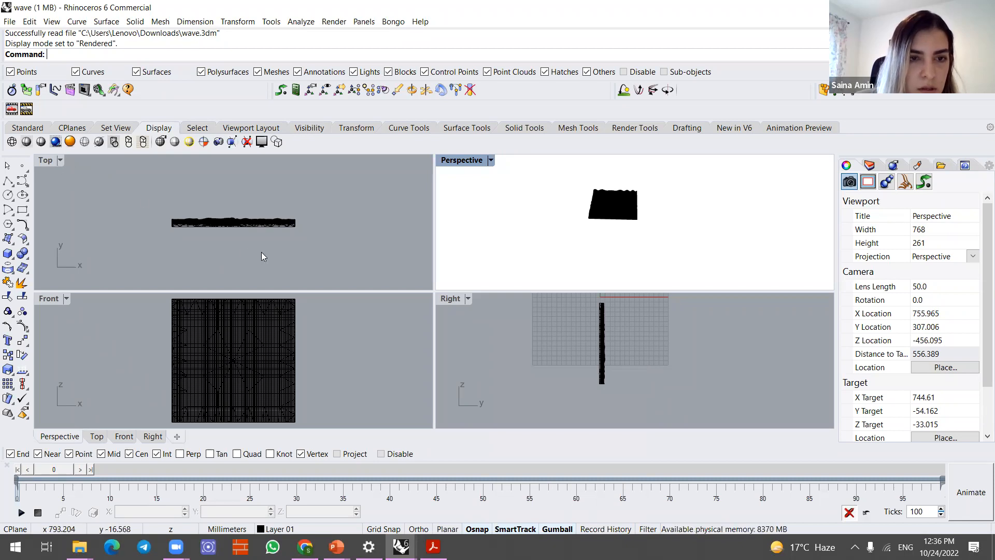
{"action": "scroll", "coordinate": [261, 252], "scroll_direction": "down", "scroll_amount": 2}
{"action": "right_click_drag", "start_coordinate": [608, 244], "coordinate": [699, 215]}
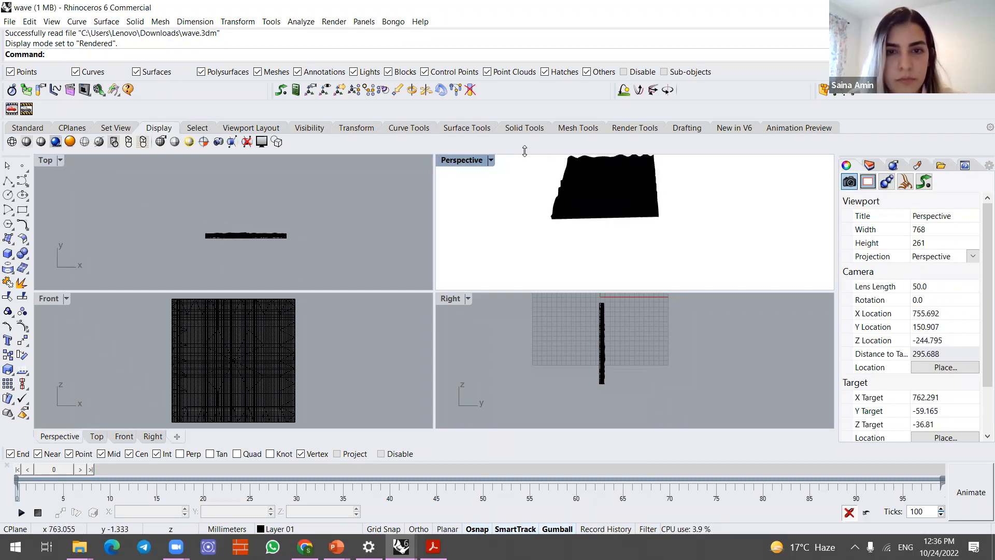
{"action": "left_click", "coordinate": [491, 161]}
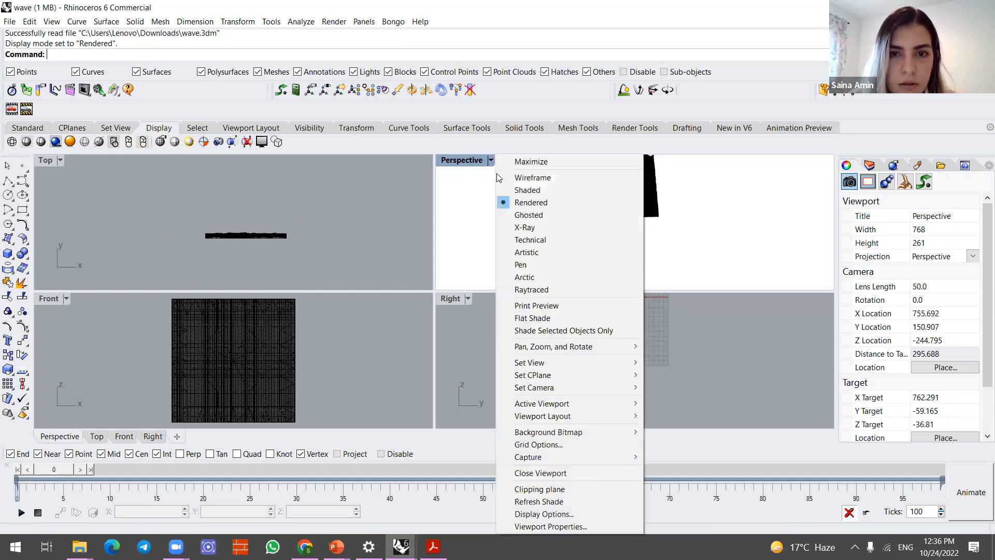
{"action": "left_click", "coordinate": [536, 191]}
{"action": "scroll", "coordinate": [694, 238], "scroll_direction": "up", "scroll_amount": 5}
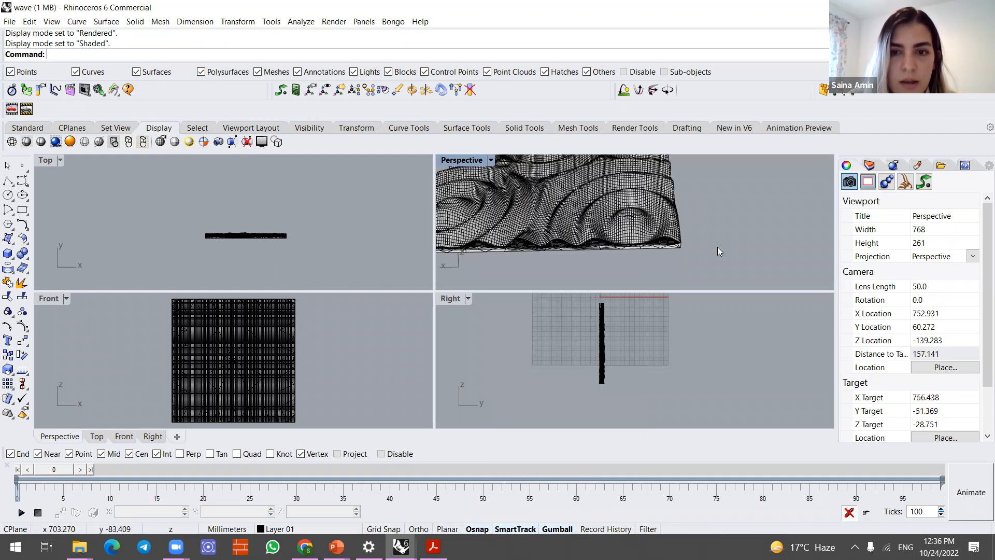
- Maximize the Perspective viewport and frame the whole wave mesh in it
{"action": "right_click_drag", "start_coordinate": [715, 260], "coordinate": [685, 238]}
{"action": "double_click", "coordinate": [457, 158]}
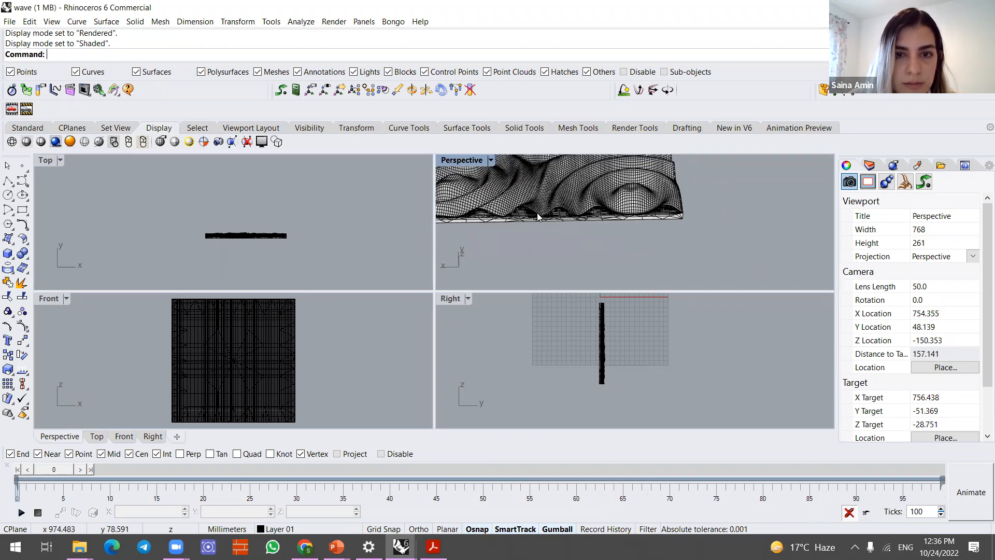
{"action": "scroll", "coordinate": [547, 231], "scroll_direction": "down", "scroll_amount": 8}
{"action": "right_click_drag", "start_coordinate": [603, 212], "coordinate": [616, 259], "text": "shift"}
{"action": "scroll", "coordinate": [486, 258], "scroll_direction": "up", "scroll_amount": 6}
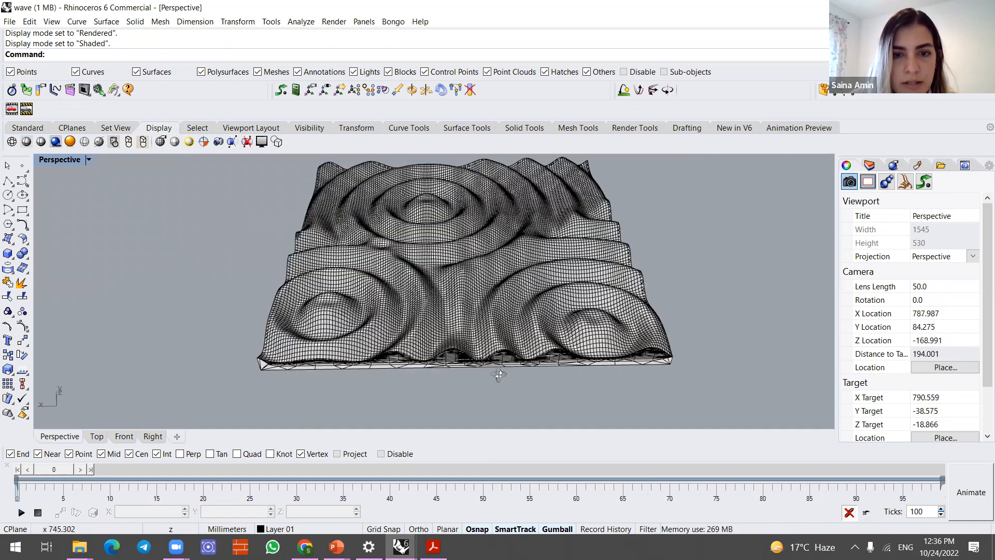
- Examine the side wall and flat base of the wave mesh up close along its front edge
{"action": "right_click_drag", "start_coordinate": [508, 377], "coordinate": [590, 246]}
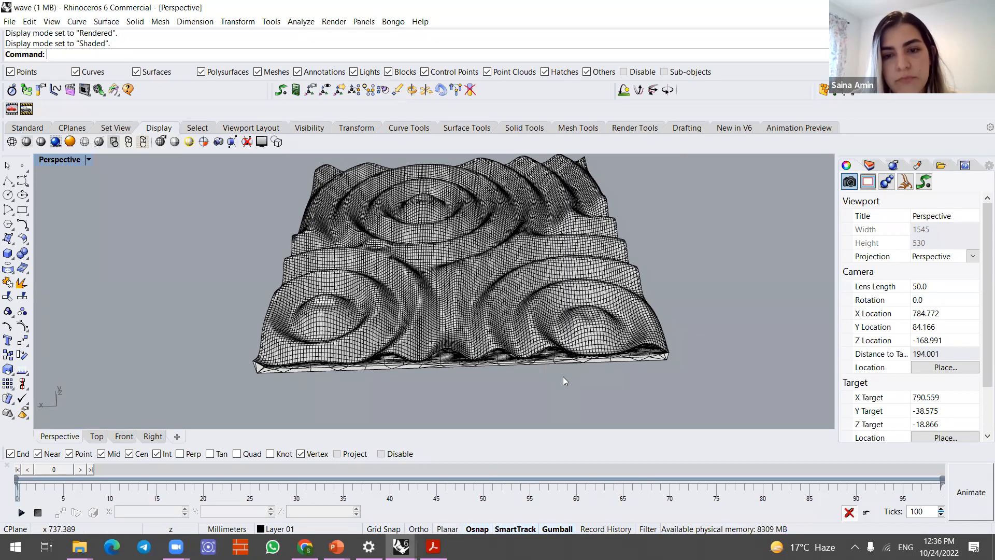
{"action": "right_click_drag", "start_coordinate": [562, 371], "coordinate": [599, 293]}
{"action": "scroll", "coordinate": [599, 293], "scroll_direction": "up", "scroll_amount": 2}
{"action": "scroll", "coordinate": [651, 299], "scroll_direction": "up", "scroll_amount": 2}
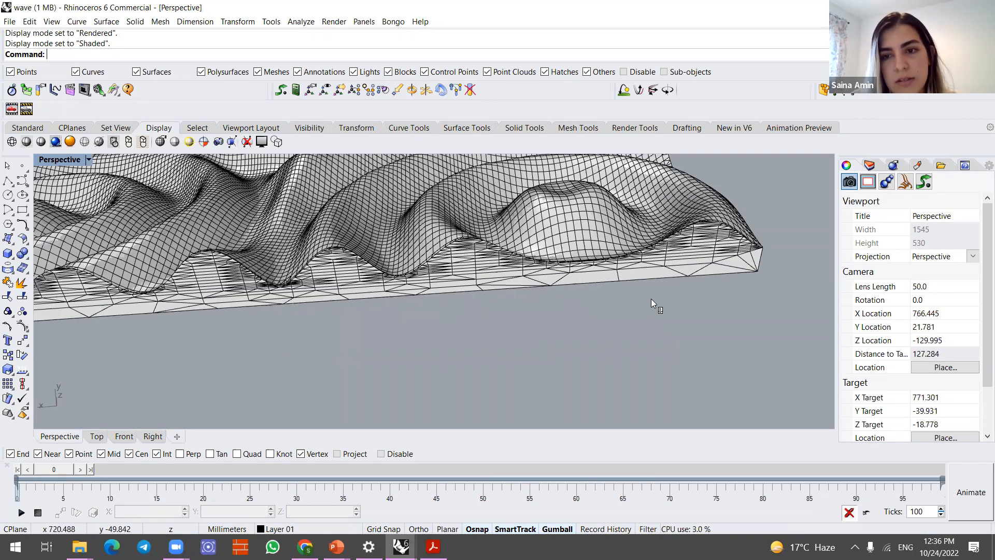
{"action": "right_click", "coordinate": [650, 299]}
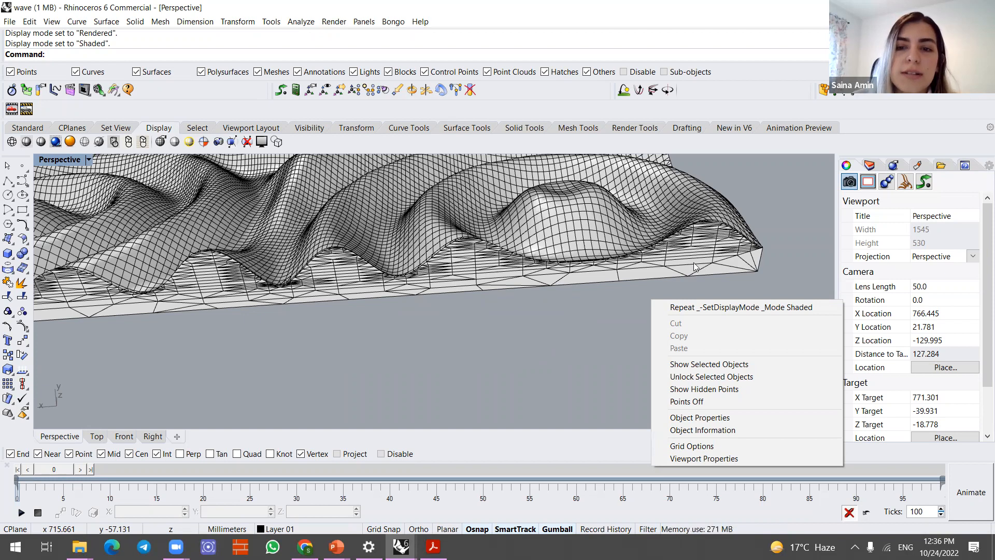
{"action": "left_click", "coordinate": [737, 288]}
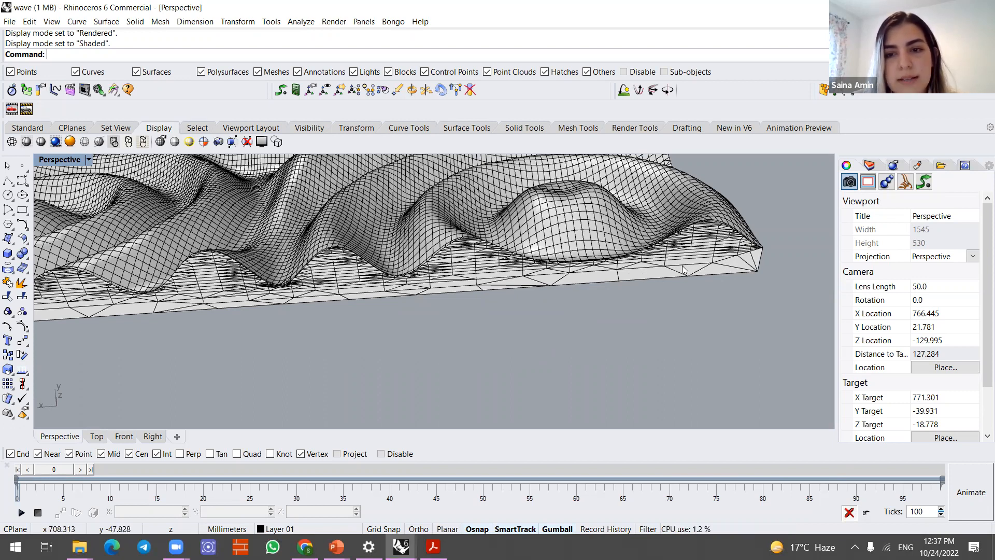
{"action": "scroll", "coordinate": [682, 267], "scroll_direction": "up", "scroll_amount": 2}
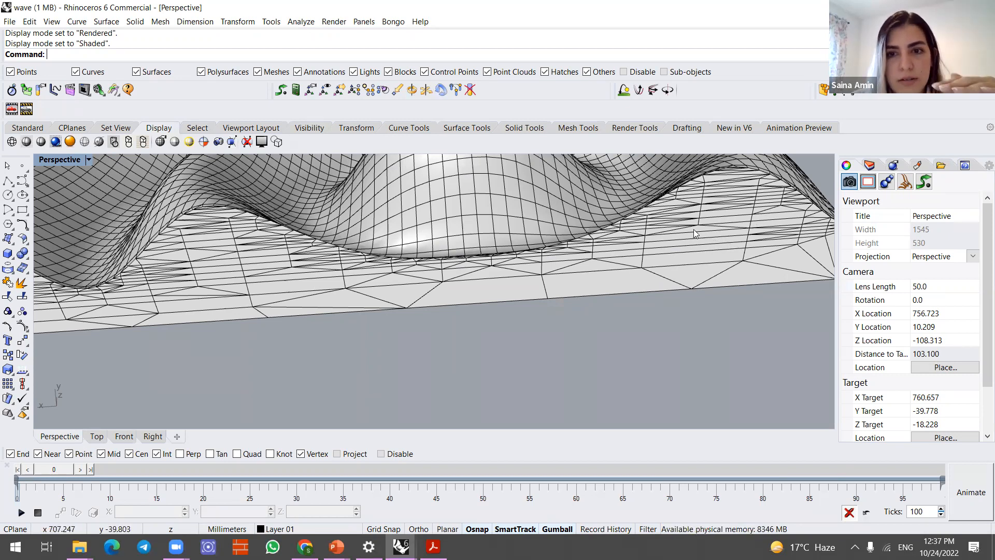
{"action": "scroll", "coordinate": [665, 229], "scroll_direction": "up", "scroll_amount": 2}
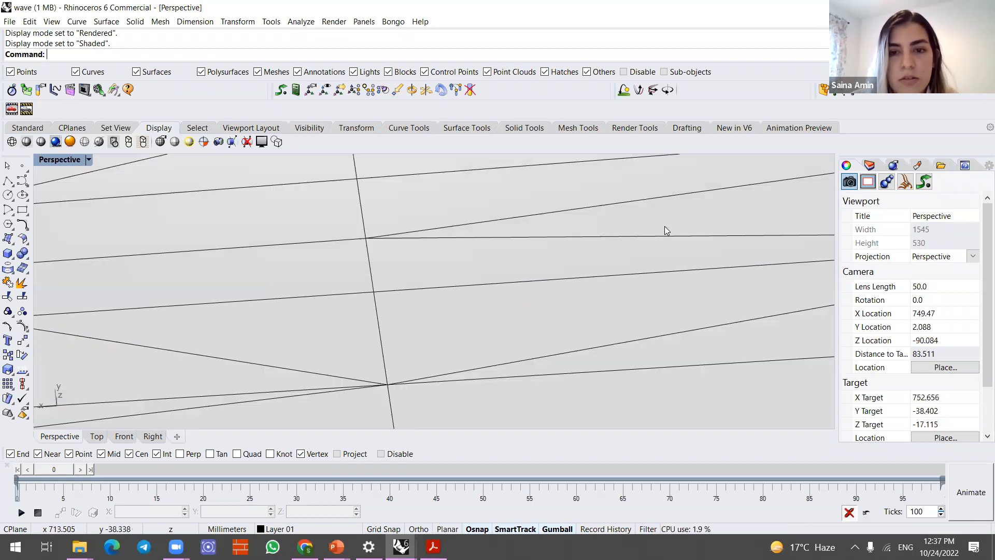
{"action": "scroll", "coordinate": [667, 230], "scroll_direction": "down", "scroll_amount": 2}
{"action": "left_click", "coordinate": [655, 247]}
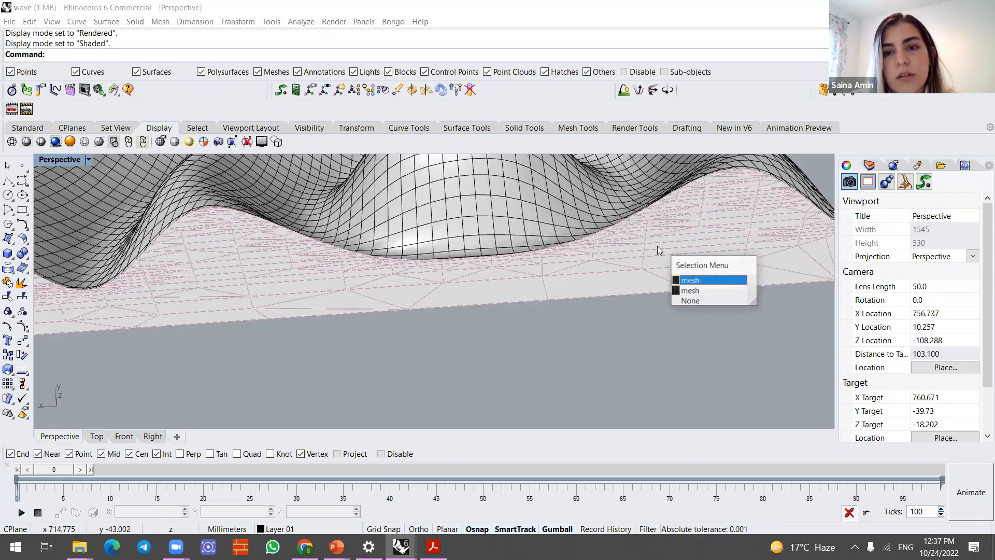
{"action": "left_click", "coordinate": [628, 313]}
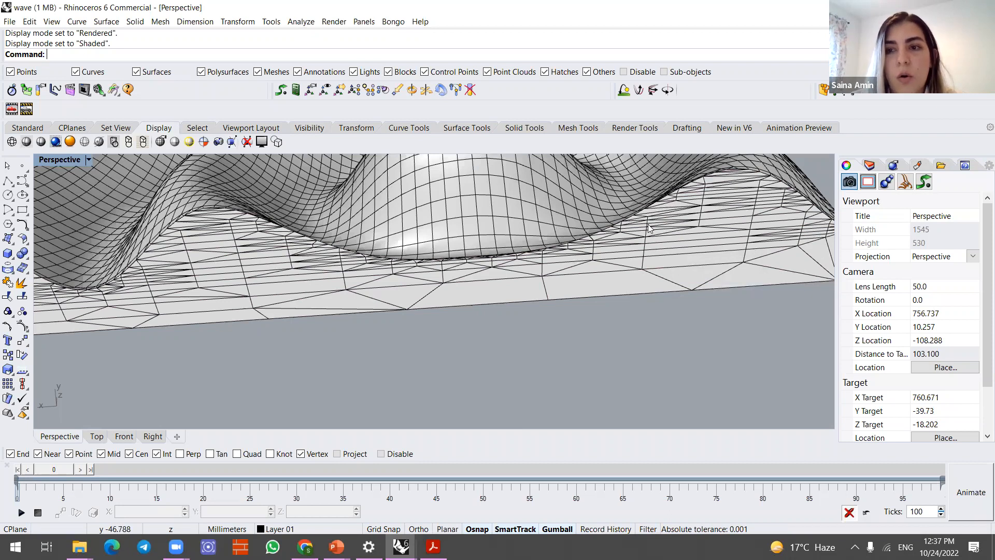
{"action": "scroll", "coordinate": [576, 232], "scroll_direction": "down", "scroll_amount": 2}
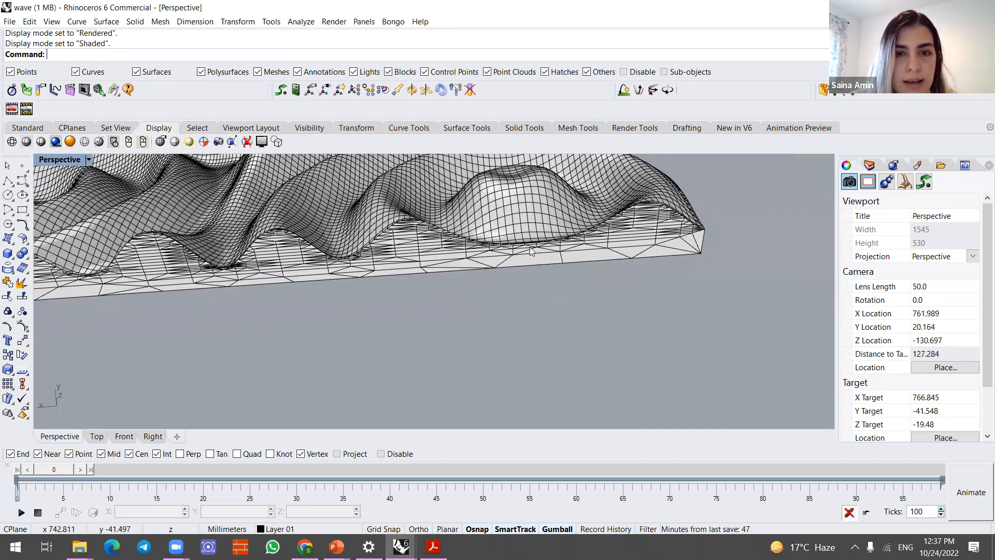
{"action": "scroll", "coordinate": [350, 246], "scroll_direction": "down", "scroll_amount": 2}
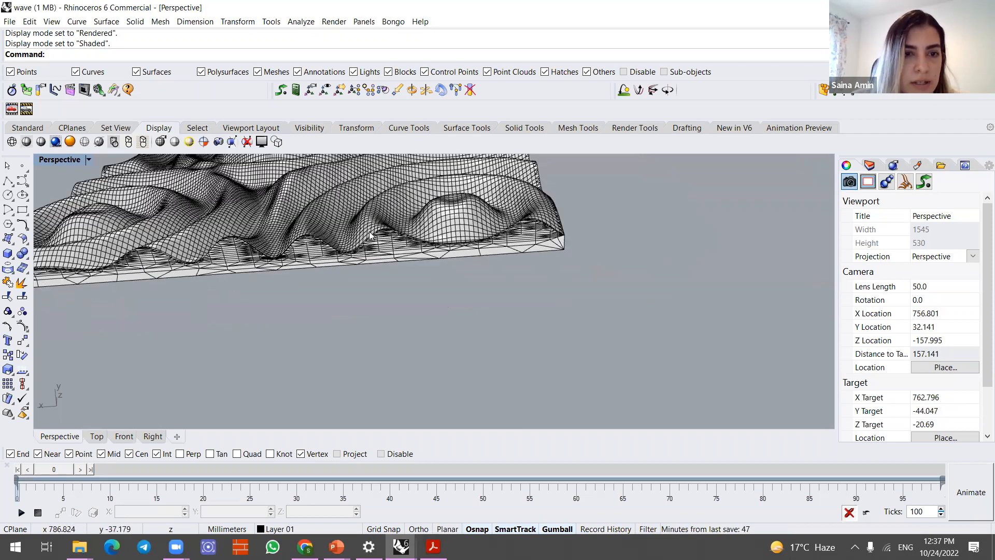
- Switch to the empty Rhino model and try to import a file from the pics folder in Desktop > 3D teach
{"action": "mouse_move", "coordinate": [400, 547]}
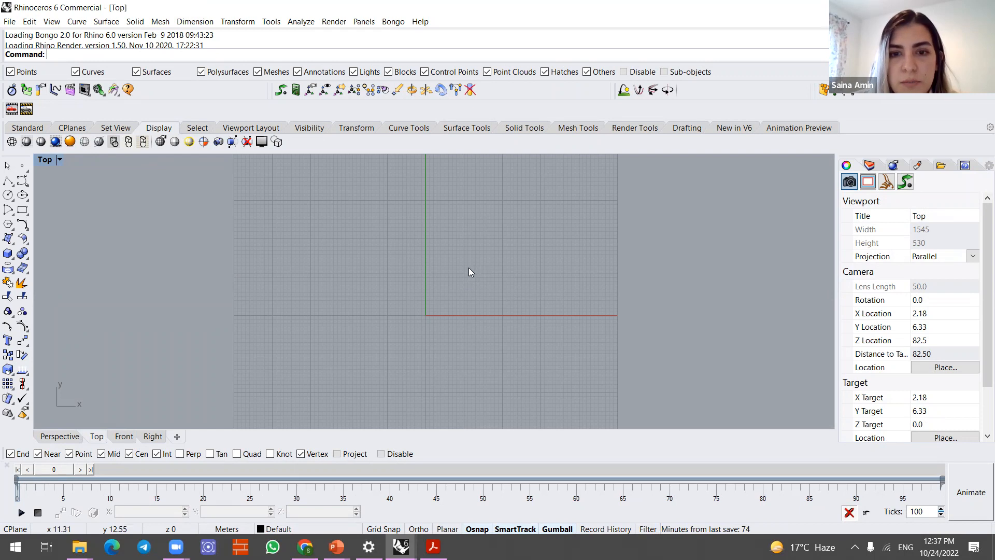
{"action": "left_click", "coordinate": [9, 22]}
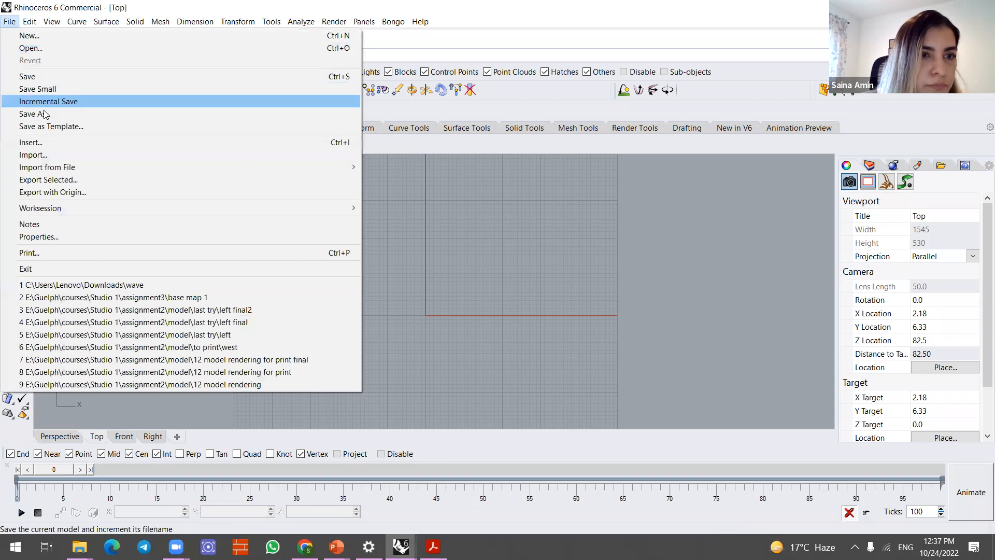
{"action": "left_click", "coordinate": [63, 155]}
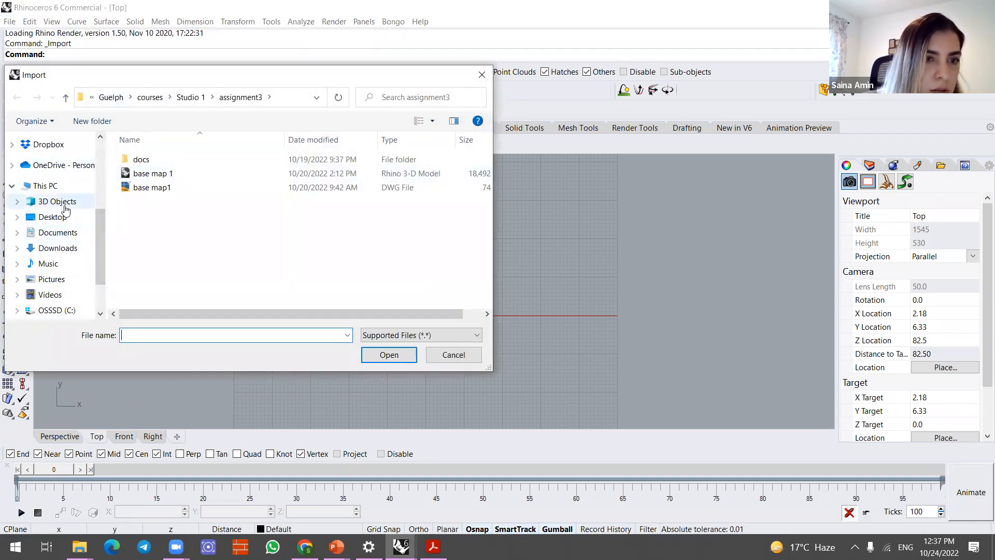
{"action": "left_click", "coordinate": [66, 216]}
{"action": "double_click", "coordinate": [146, 167]}
{"action": "double_click", "coordinate": [148, 167]}
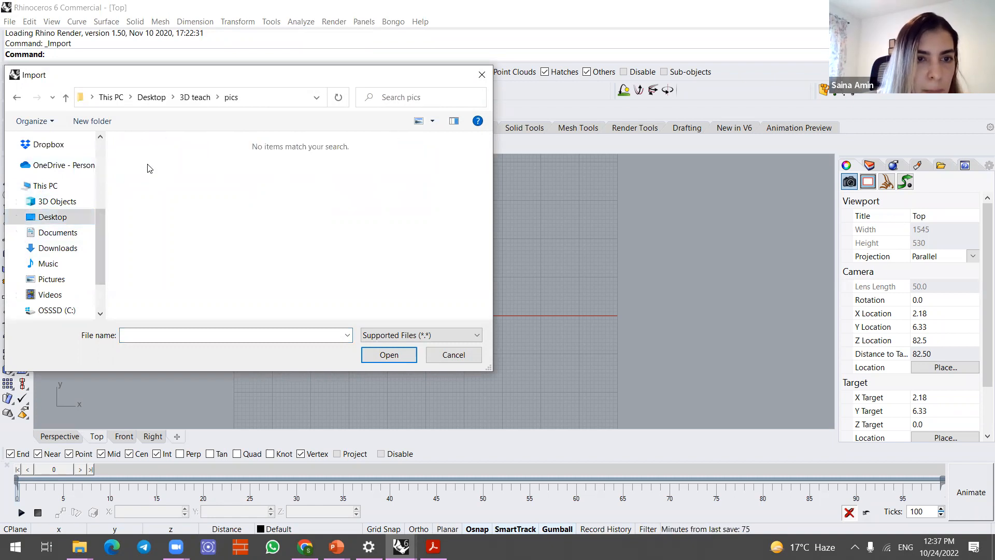
{"action": "left_click", "coordinate": [148, 98]}
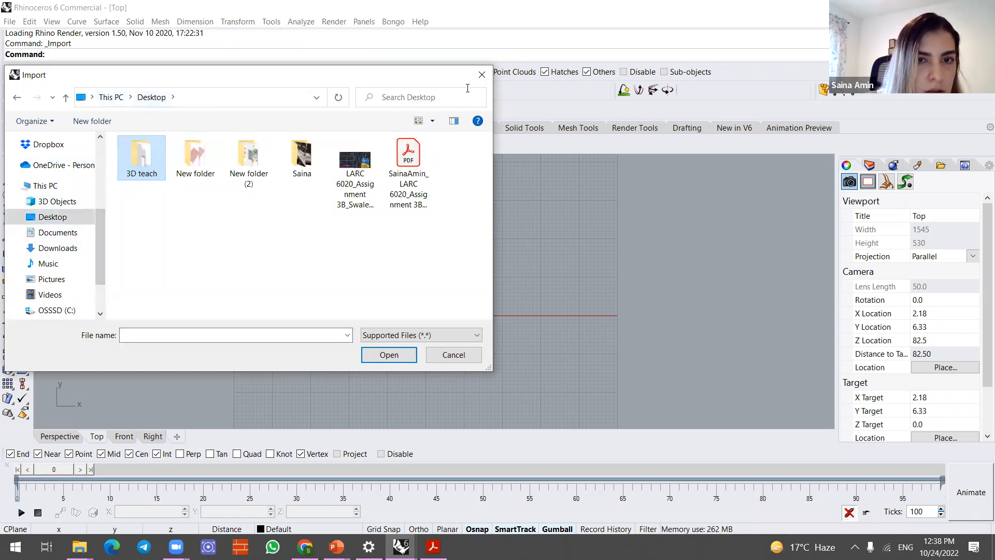
{"action": "left_click", "coordinate": [481, 75]}
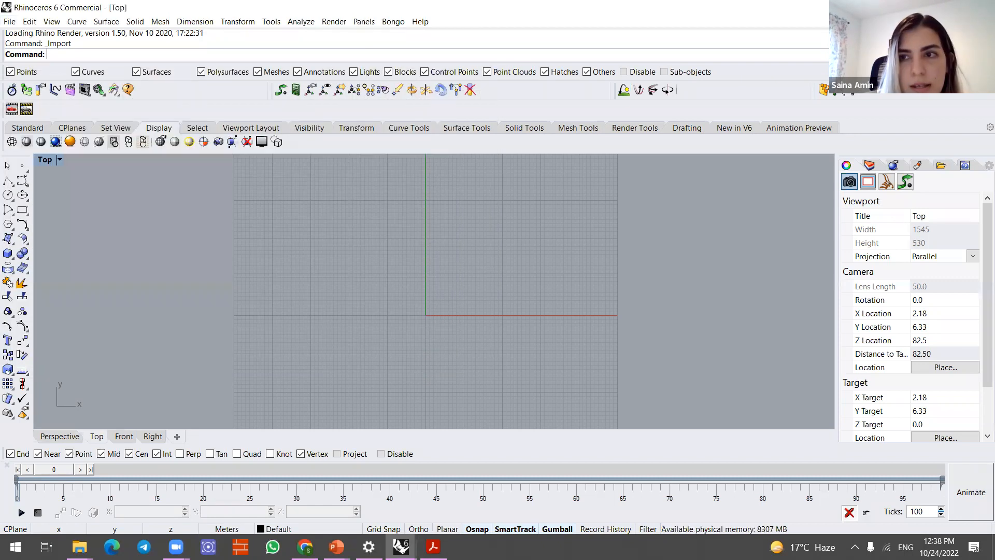
- Locate the contour+lines+in+topographic+maps picture in File Explorer's pics folder, and return to the empty Rhino model
{"action": "mouse_move", "coordinate": [79, 547]}
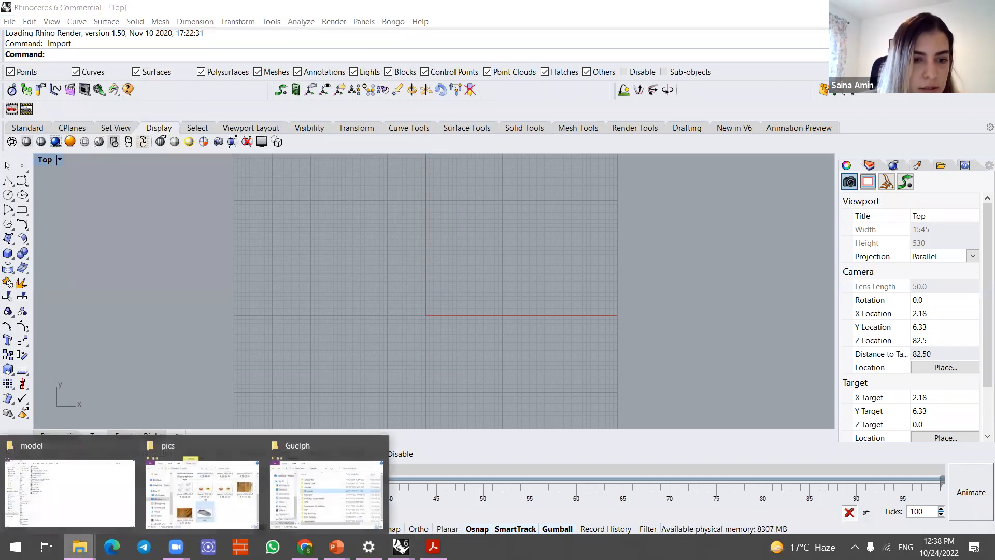
{"action": "left_click", "coordinate": [200, 485]}
{"action": "scroll", "coordinate": [231, 415], "scroll_direction": "up", "scroll_amount": 3}
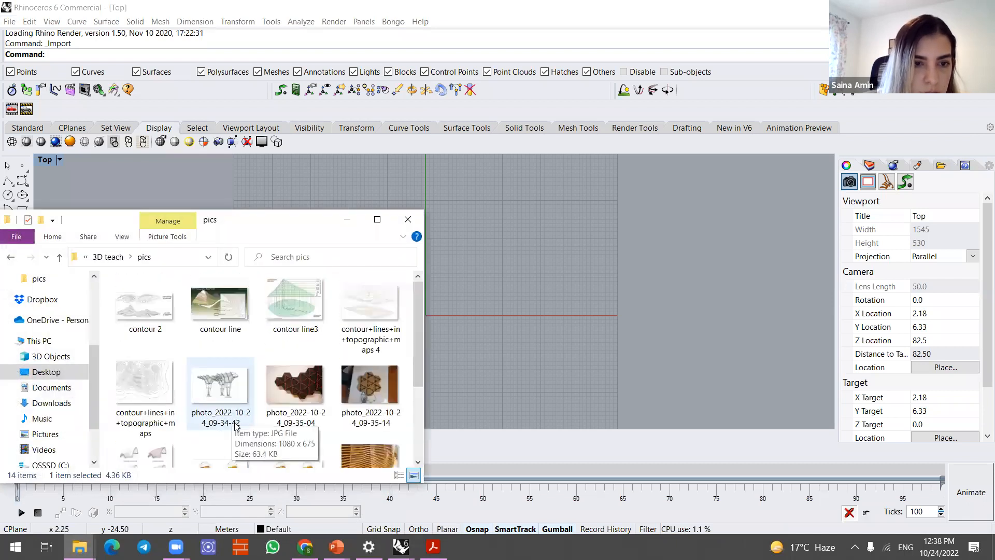
{"action": "right_click", "coordinate": [144, 381]}
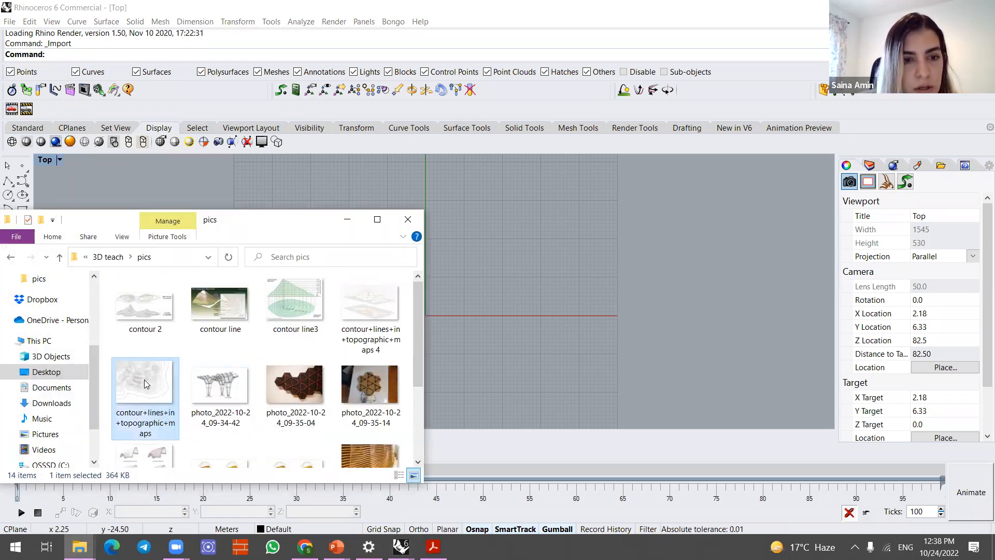
{"action": "left_click", "coordinate": [213, 456]}
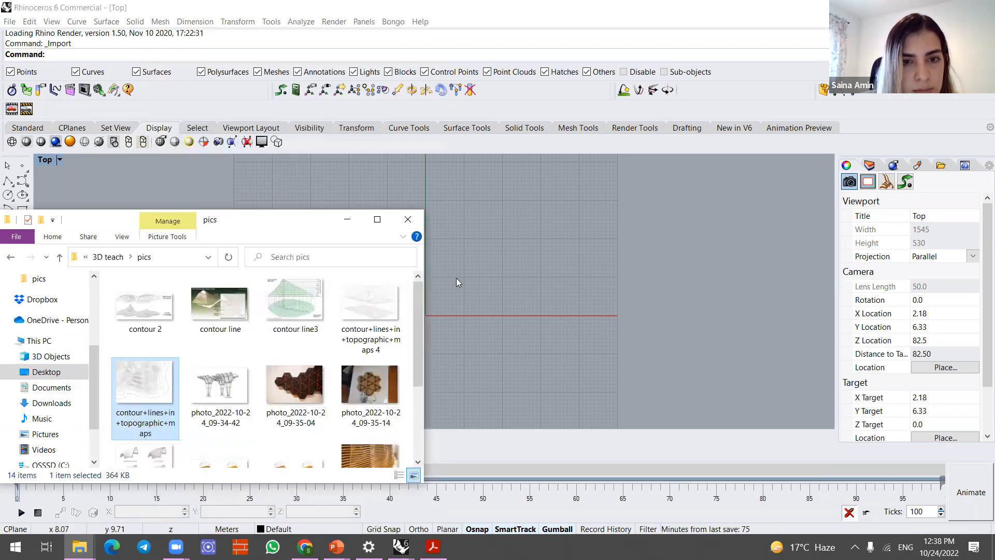
{"action": "left_click", "coordinate": [441, 296]}
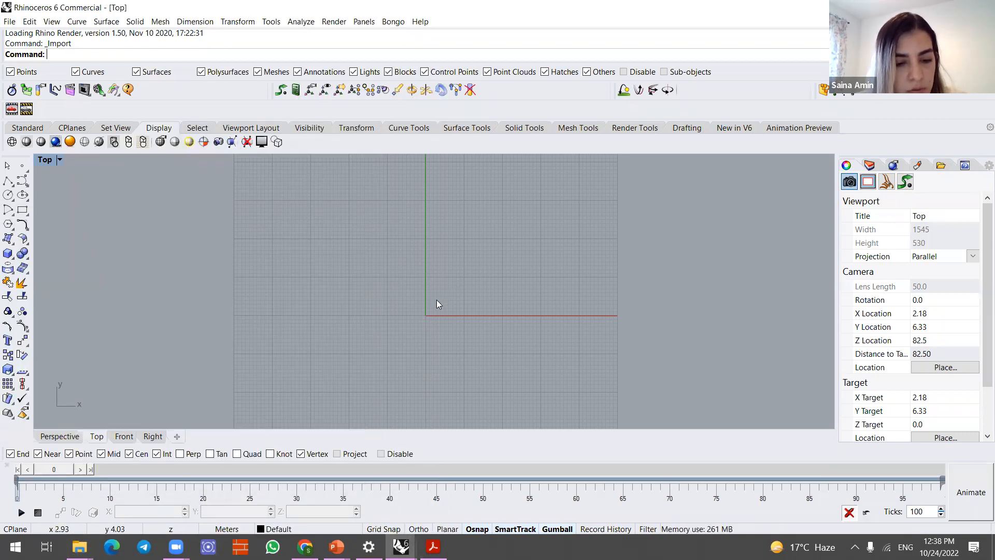
- Try to import the contour map picture from the pics folder in Desktop > 3D teach, and try pasting it into the Top view
{"action": "right_click", "coordinate": [434, 305]}
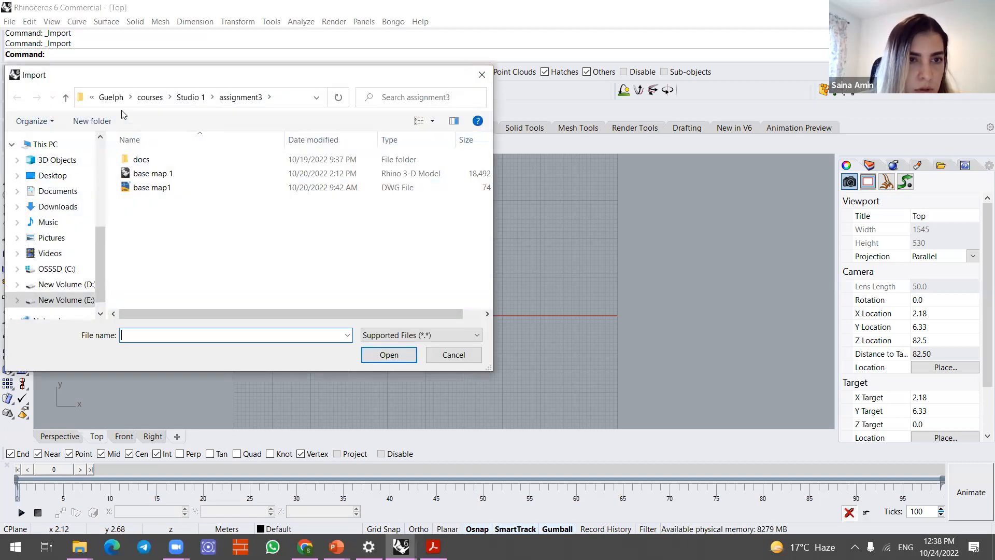
{"action": "scroll", "coordinate": [63, 181], "scroll_direction": "up", "scroll_amount": 1}
{"action": "left_click", "coordinate": [61, 219]}
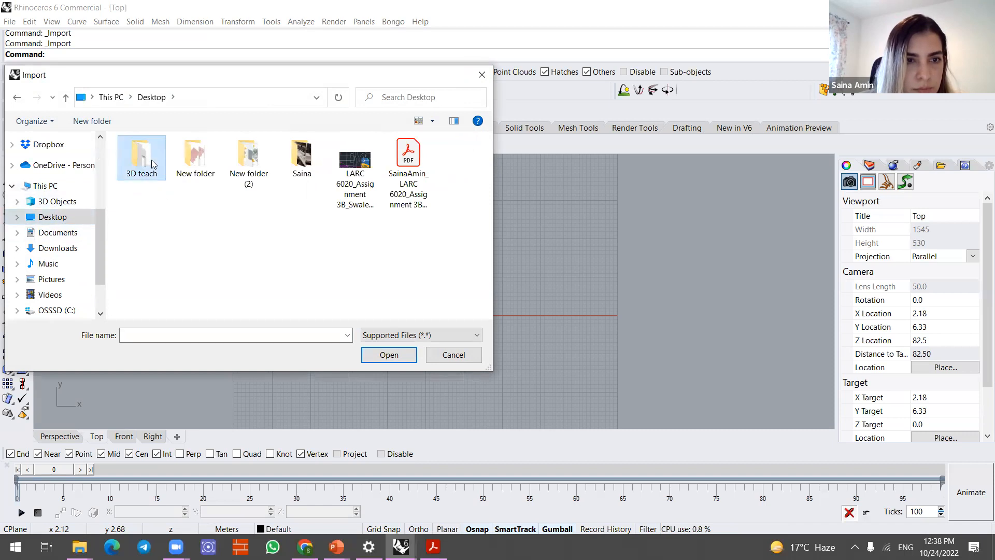
{"action": "double_click", "coordinate": [154, 163]}
{"action": "double_click", "coordinate": [154, 162]}
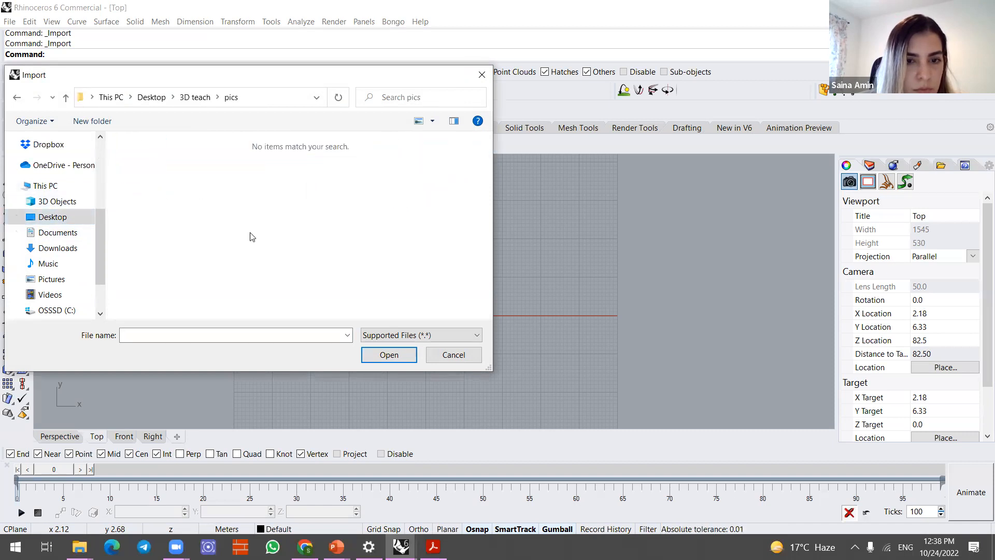
{"action": "left_click", "coordinate": [348, 335]}
{"action": "left_click", "coordinate": [347, 336]}
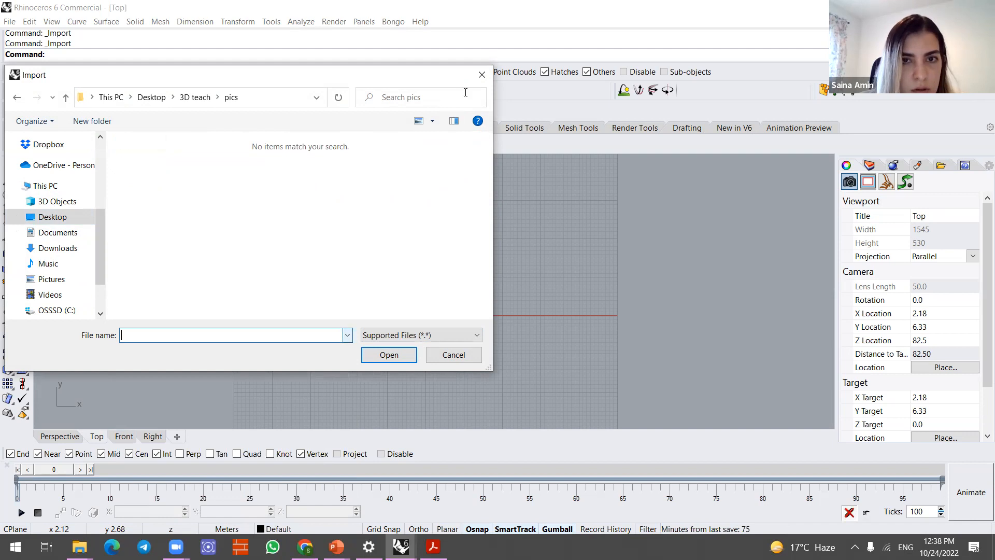
{"action": "left_click", "coordinate": [482, 76]}
{"action": "key", "text": "ctrl+v"}
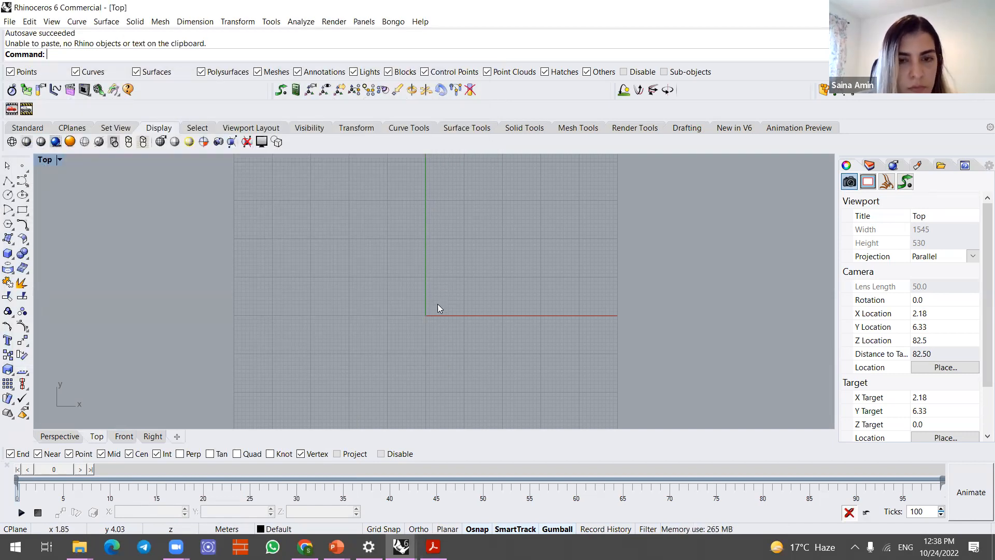
{"action": "key", "text": "ctrl+v"}
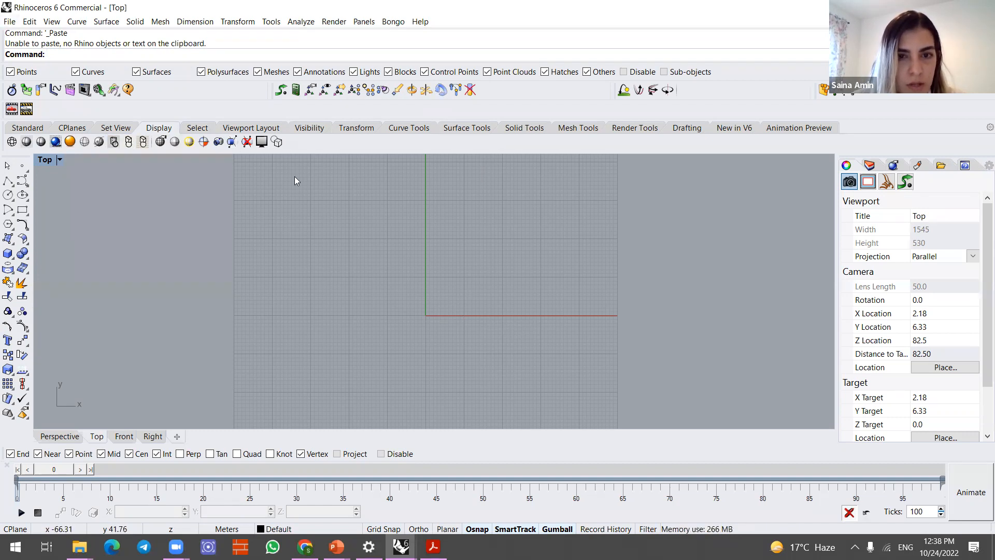
{"action": "right_click_drag", "start_coordinate": [536, 291], "coordinate": [486, 310]}
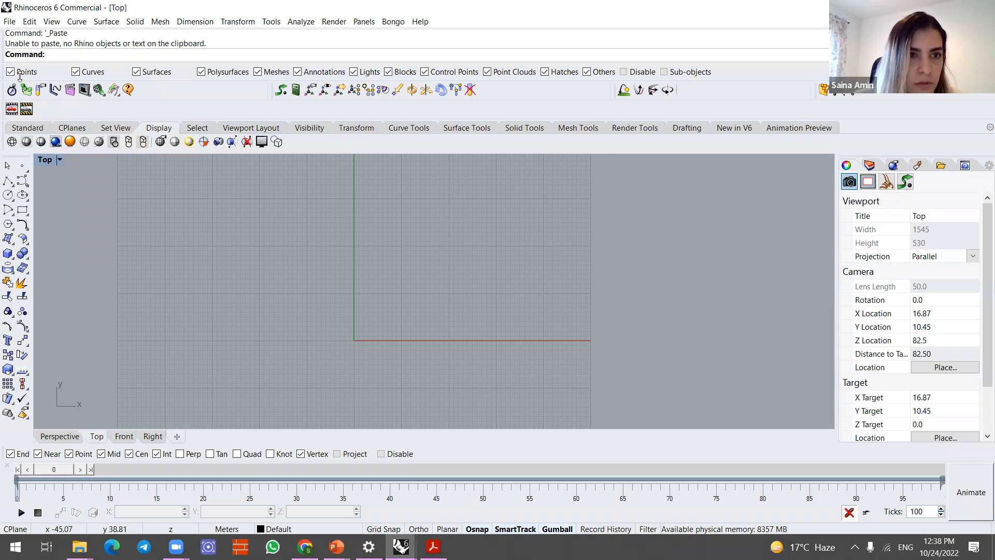
{"action": "left_click", "coordinate": [22, 209]}
{"action": "scroll", "coordinate": [390, 272], "scroll_direction": "up", "scroll_amount": 1}
{"action": "left_click", "coordinate": [348, 209]}
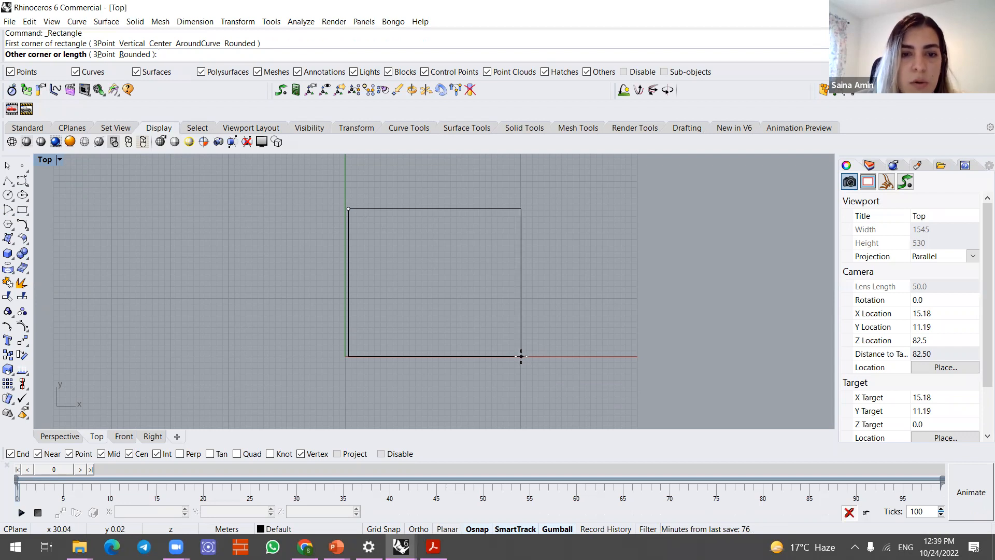
{"action": "key", "text": "Escape"}
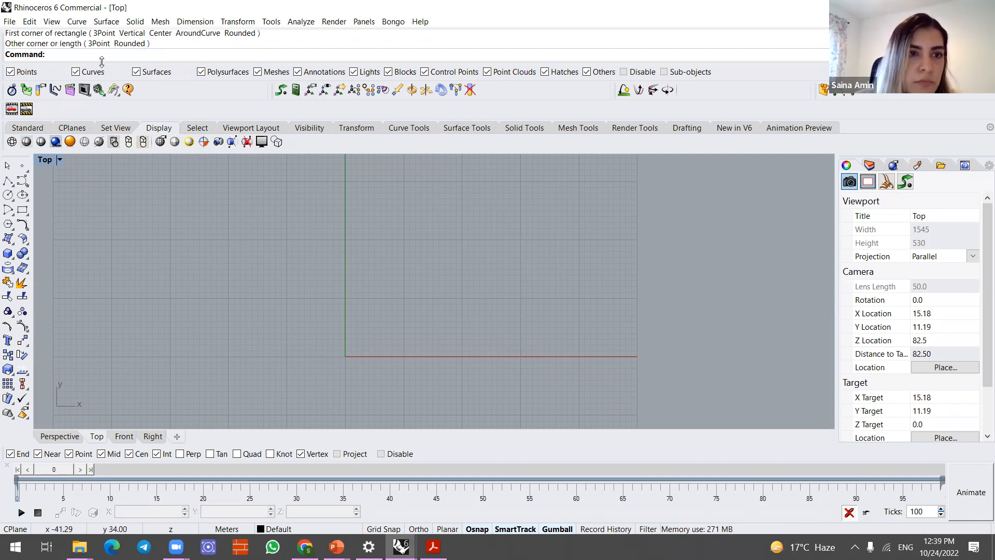
- Draw a 10 by 10 m square in the Top view with its lower-left corner near the origin
{"action": "key", "text": "Return"}
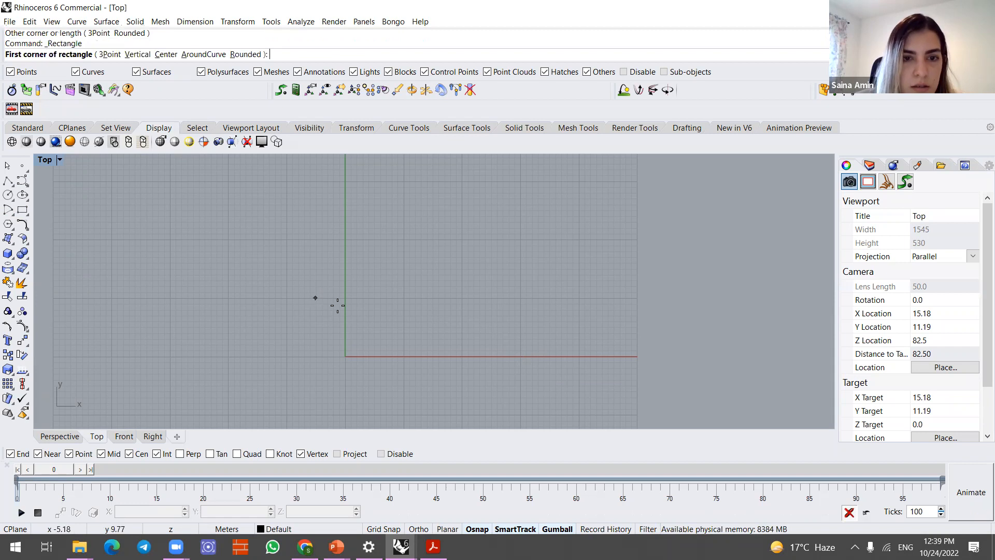
{"action": "left_click", "coordinate": [346, 354]}
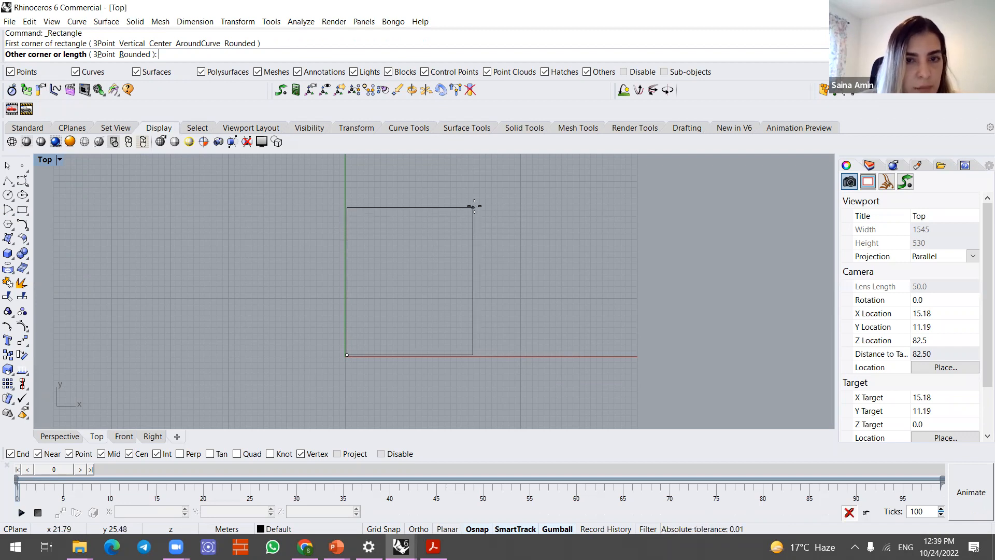
{"action": "type", "text": "10"}
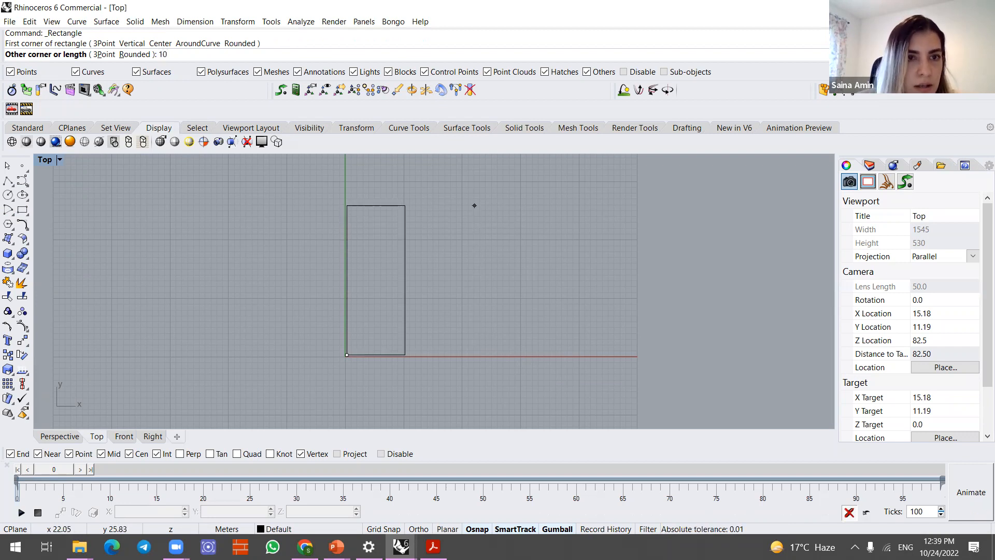
{"action": "key", "text": "Return"}
{"action": "type", "text": "1"}
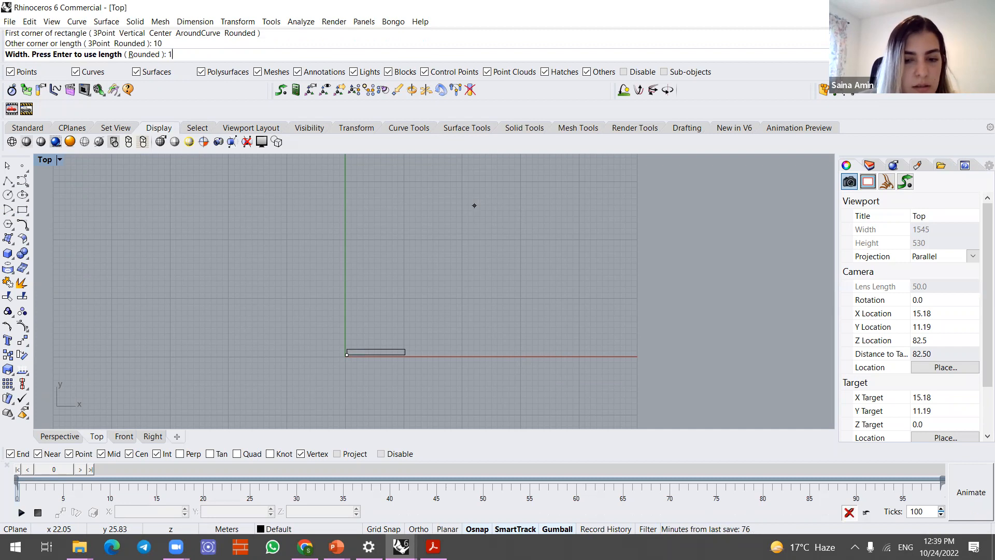
{"action": "type", "text": "0"}
{"action": "key", "text": "Return"}
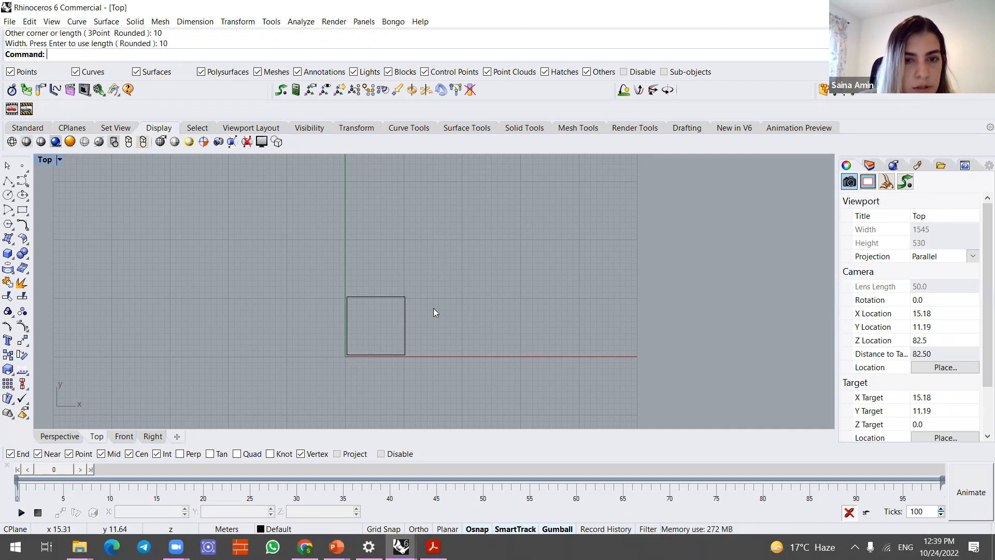
- Draw a closed, bean-shaped interpolated curve about 3 m across in the upper-left part of the square
{"action": "scroll", "coordinate": [362, 352], "scroll_direction": "up", "scroll_amount": 3}
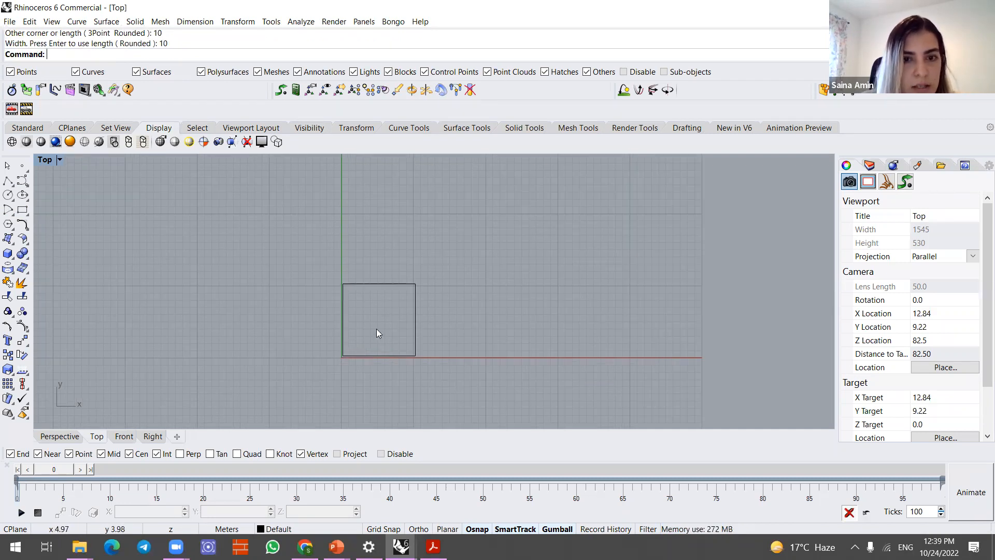
{"action": "scroll", "coordinate": [379, 334], "scroll_direction": "up", "scroll_amount": 1}
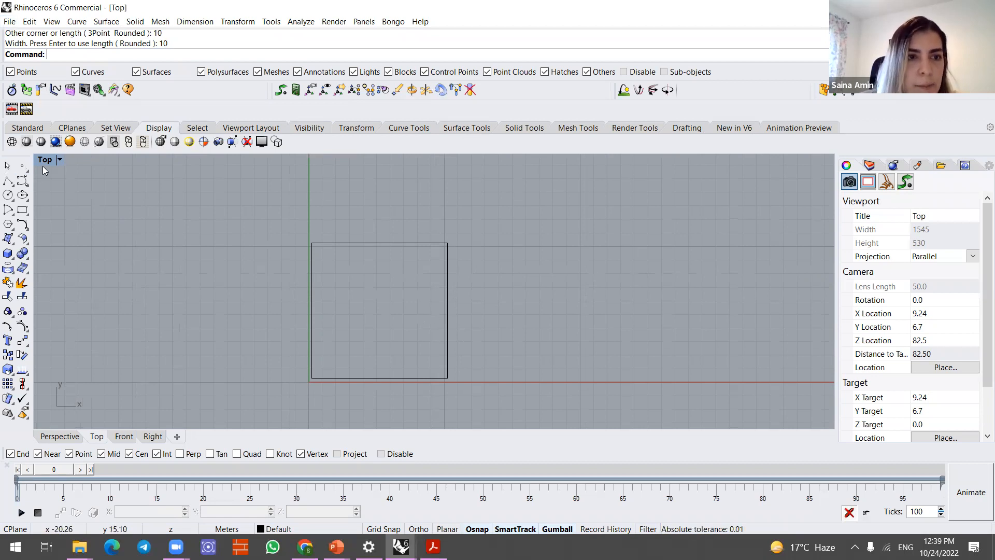
{"action": "left_click", "coordinate": [24, 183]}
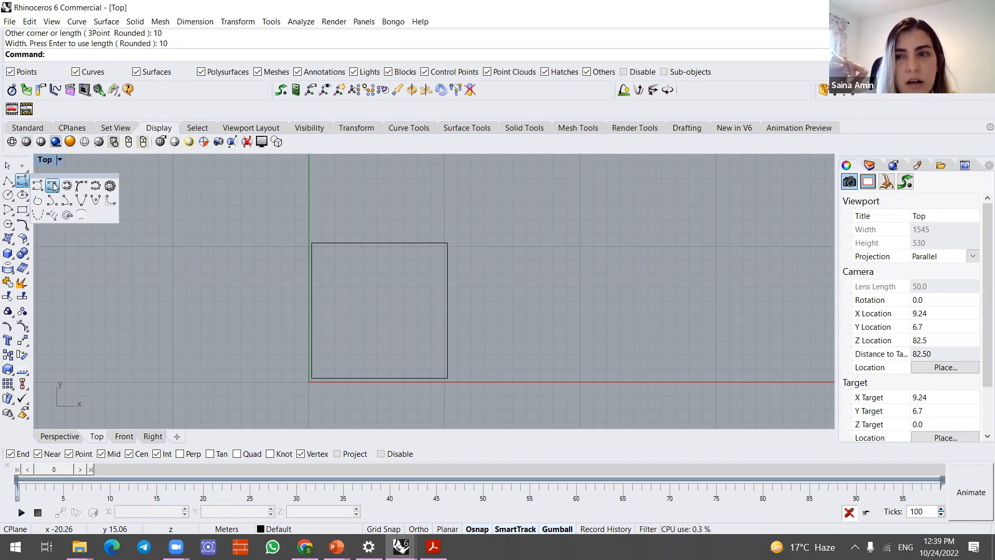
{"action": "left_click", "coordinate": [52, 185]}
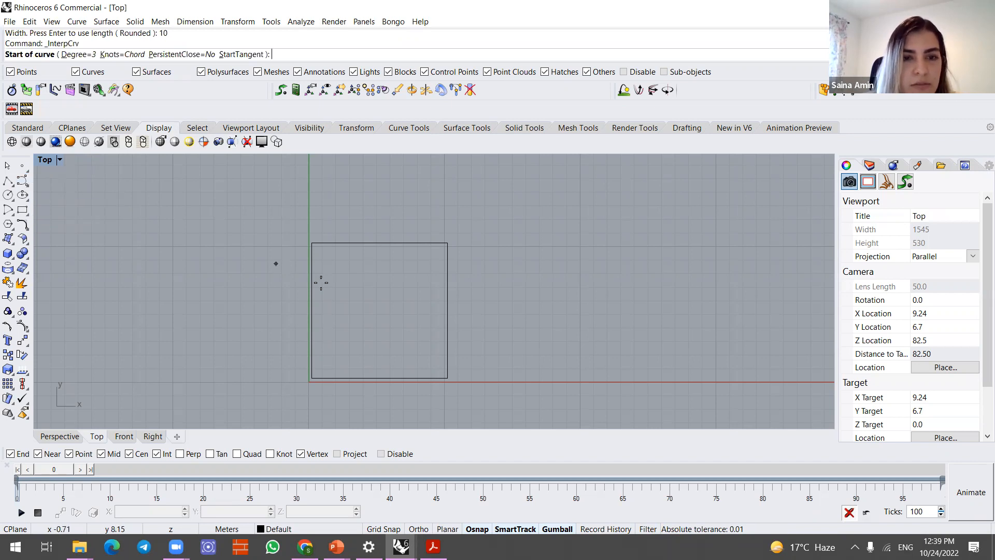
{"action": "scroll", "coordinate": [325, 281], "scroll_direction": "up", "scroll_amount": 2}
{"action": "left_click", "coordinate": [350, 295]}
{"action": "left_click", "coordinate": [365, 294]}
{"action": "left_click", "coordinate": [365, 279]}
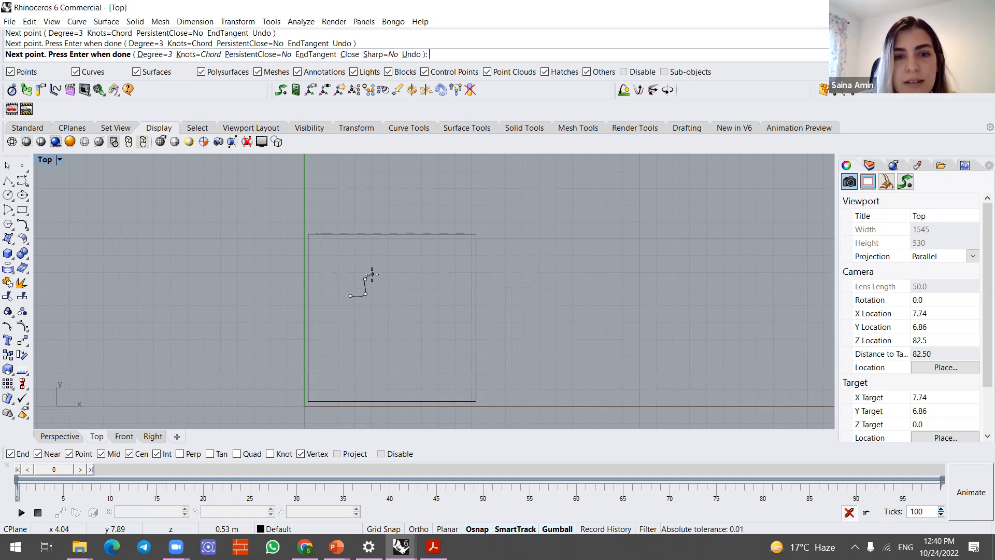
{"action": "scroll", "coordinate": [370, 273], "scroll_direction": "up", "scroll_amount": 2}
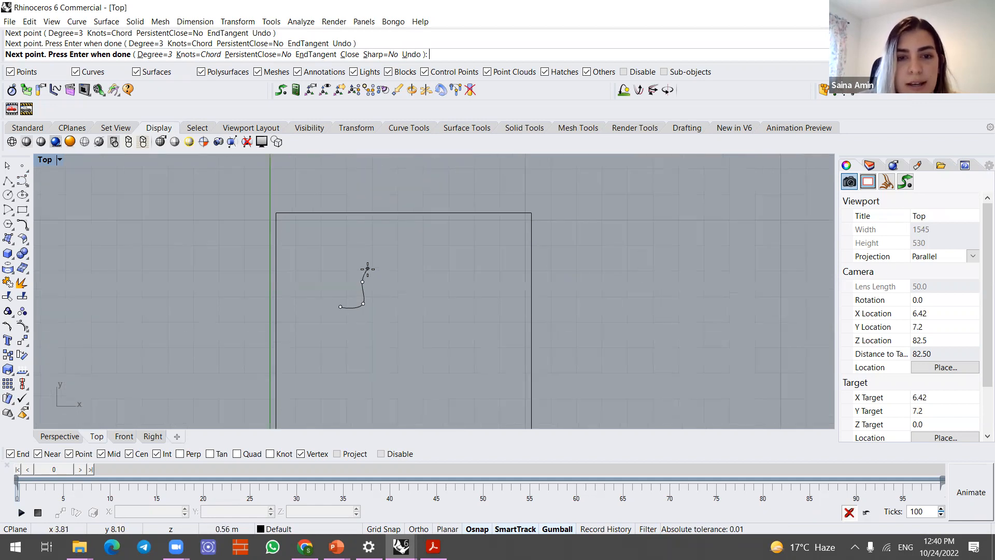
{"action": "left_click", "coordinate": [367, 271]}
{"action": "left_click", "coordinate": [389, 270]}
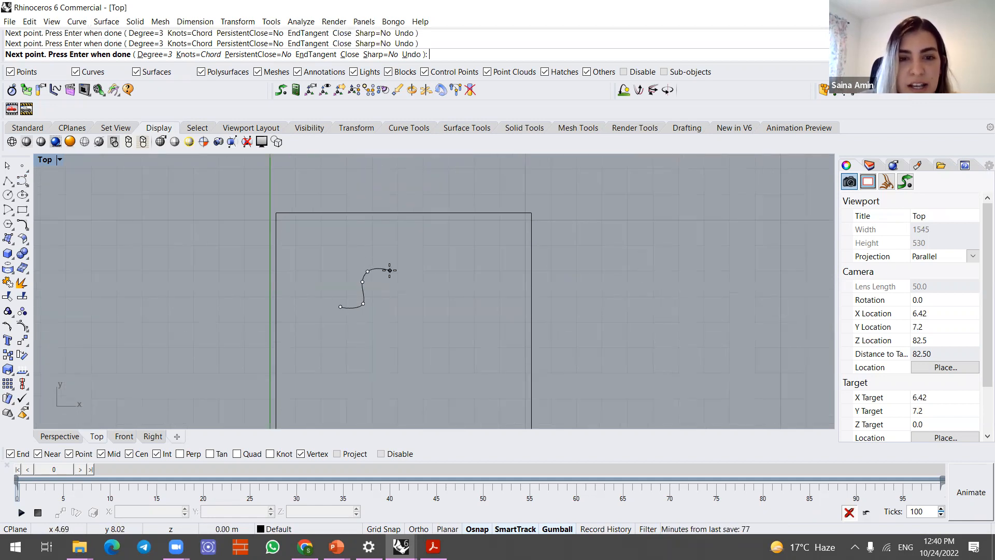
{"action": "left_click", "coordinate": [403, 296]}
{"action": "left_click", "coordinate": [398, 323]}
{"action": "left_click", "coordinate": [381, 341]}
{"action": "left_click", "coordinate": [360, 344]}
{"action": "left_click", "coordinate": [335, 343]}
{"action": "left_click", "coordinate": [326, 323]}
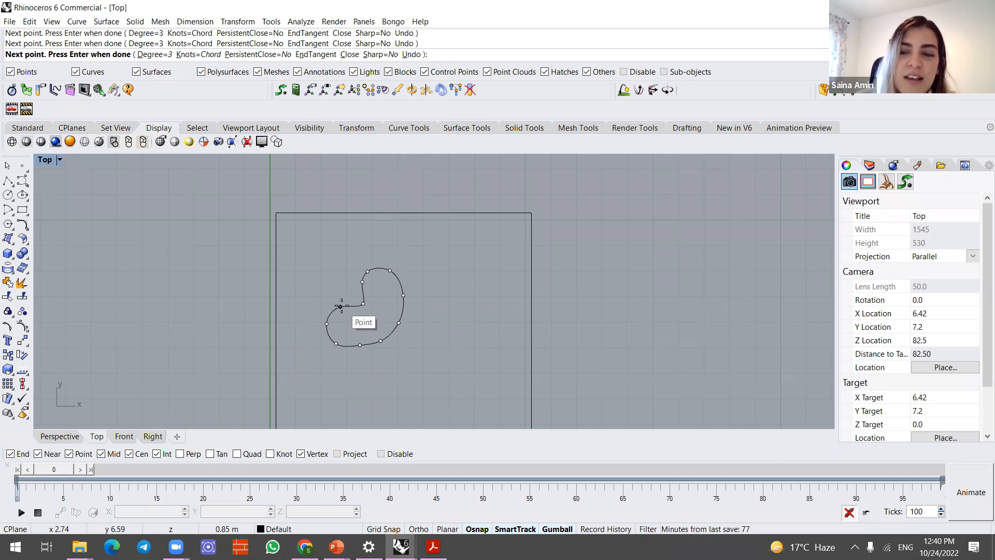
{"action": "left_click", "coordinate": [340, 306]}
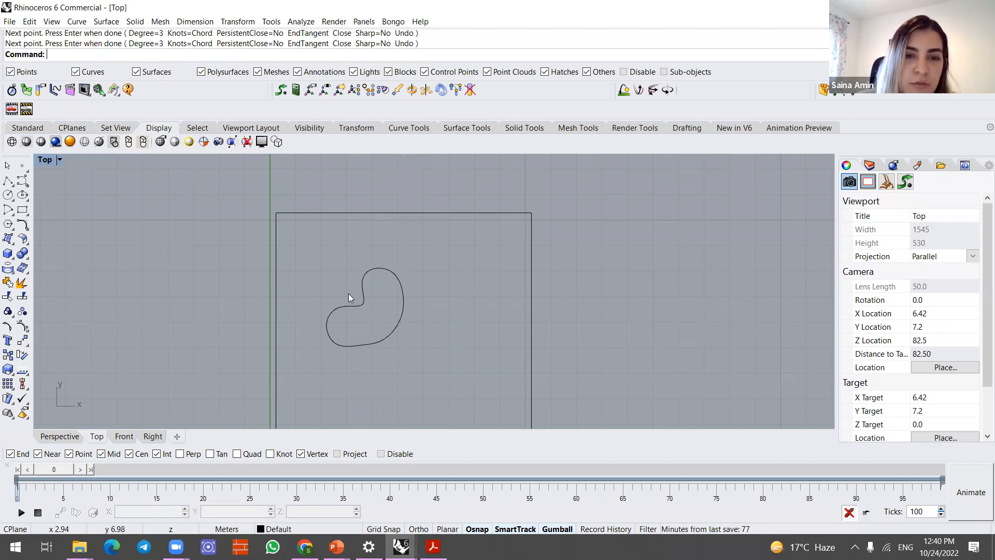
- Offset the bean-shaped curve outward by a distance of 0.5 m
{"action": "left_click", "coordinate": [360, 307]}
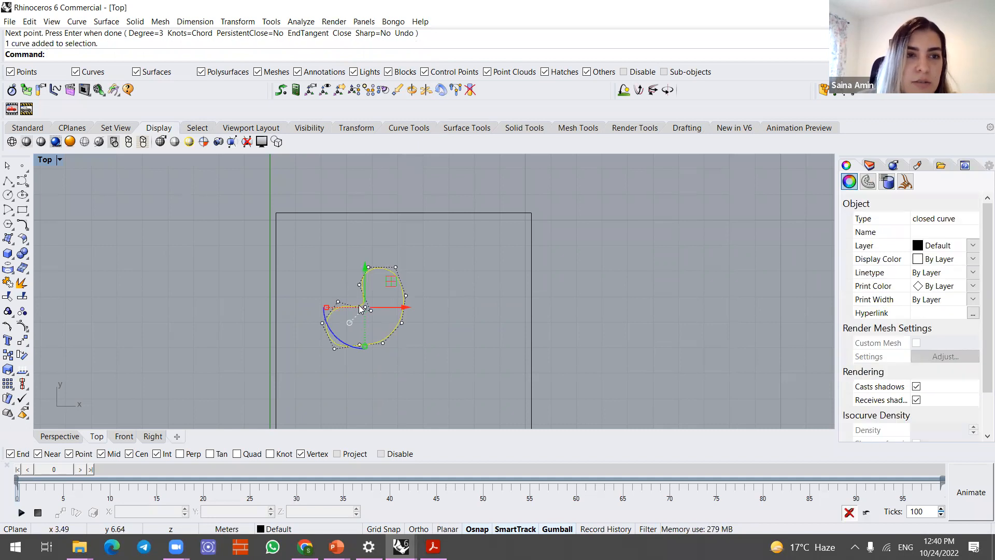
{"action": "left_click", "coordinate": [422, 306]}
{"action": "type", "text": "O"}
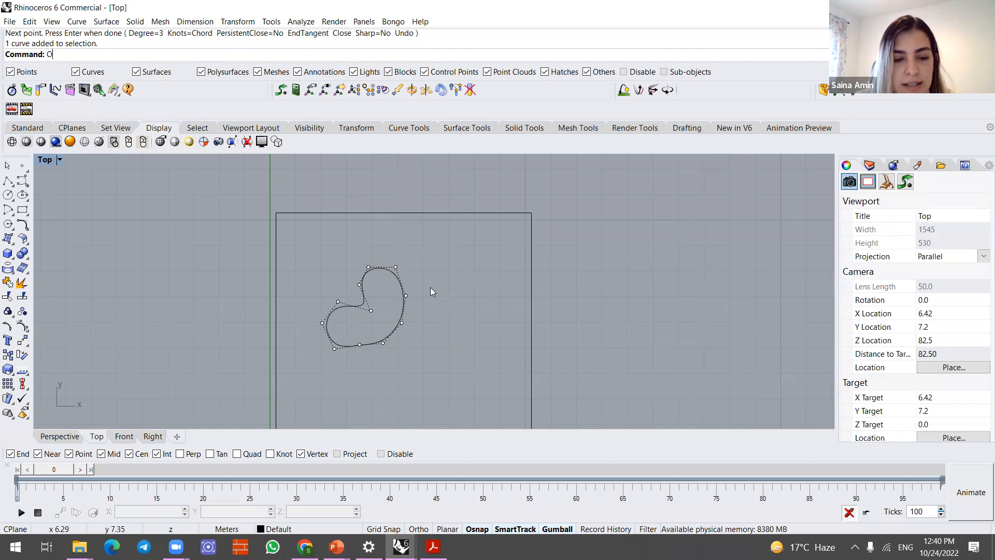
{"action": "type", "text": "ff"}
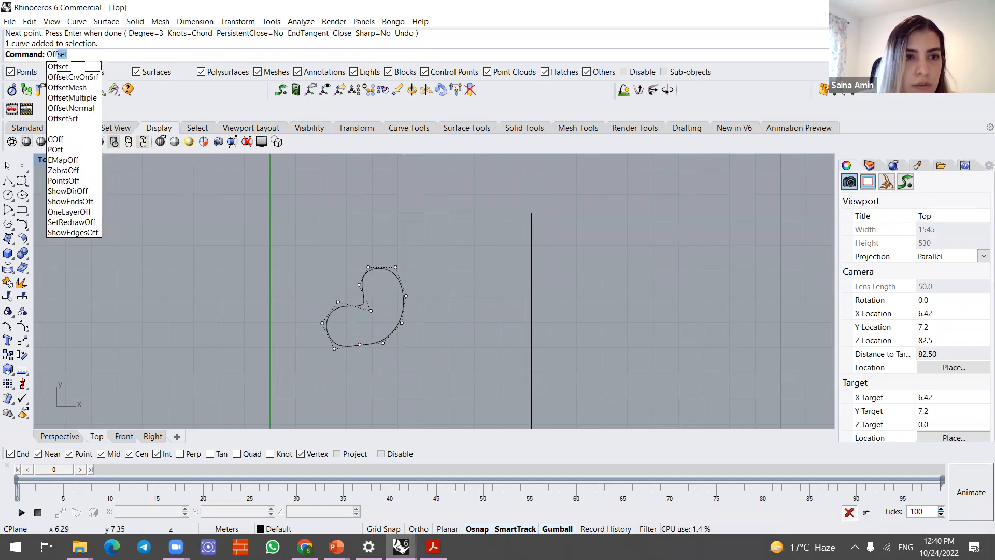
{"action": "key", "text": "Return"}
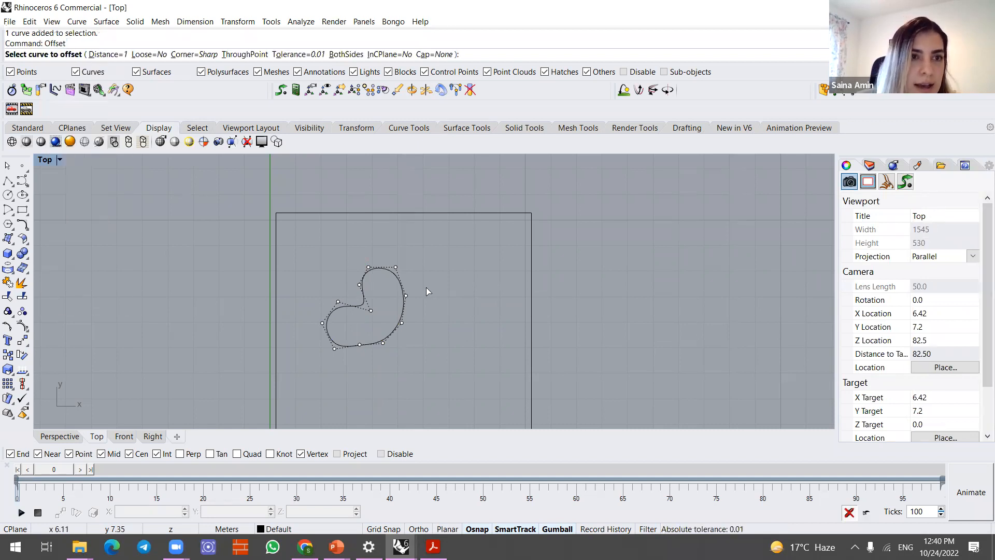
{"action": "left_click", "coordinate": [400, 284]}
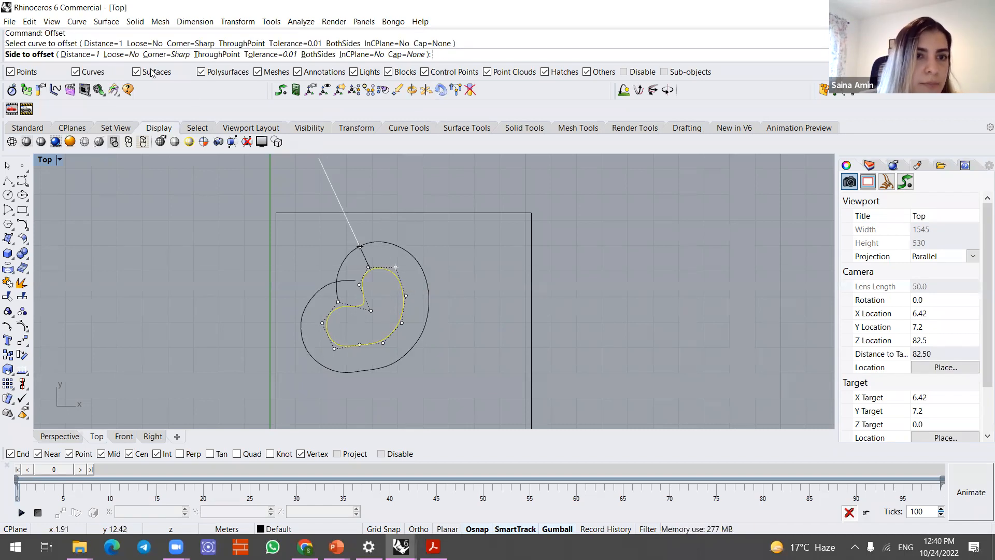
{"action": "left_click", "coordinate": [83, 56]}
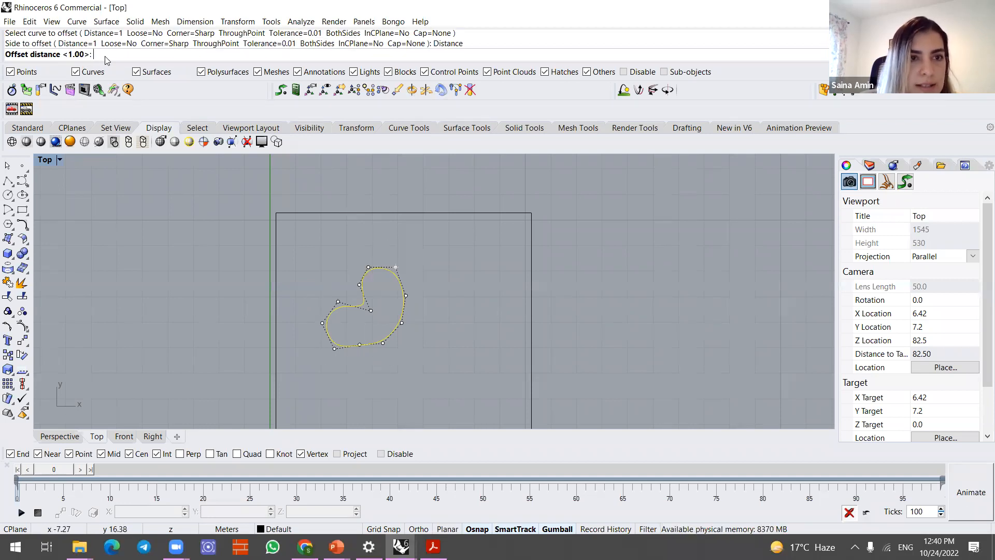
{"action": "type", "text": "."}
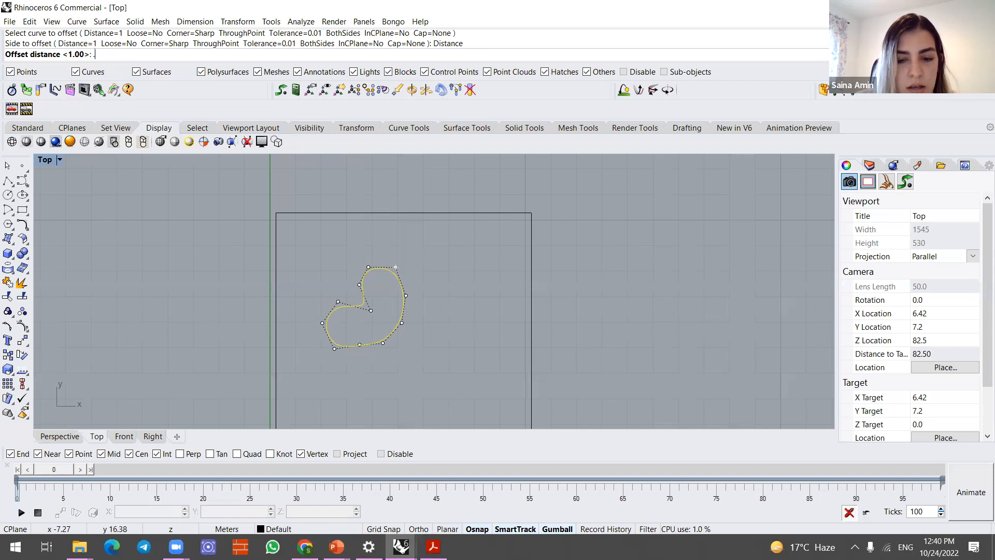
{"action": "type", "text": "5"}
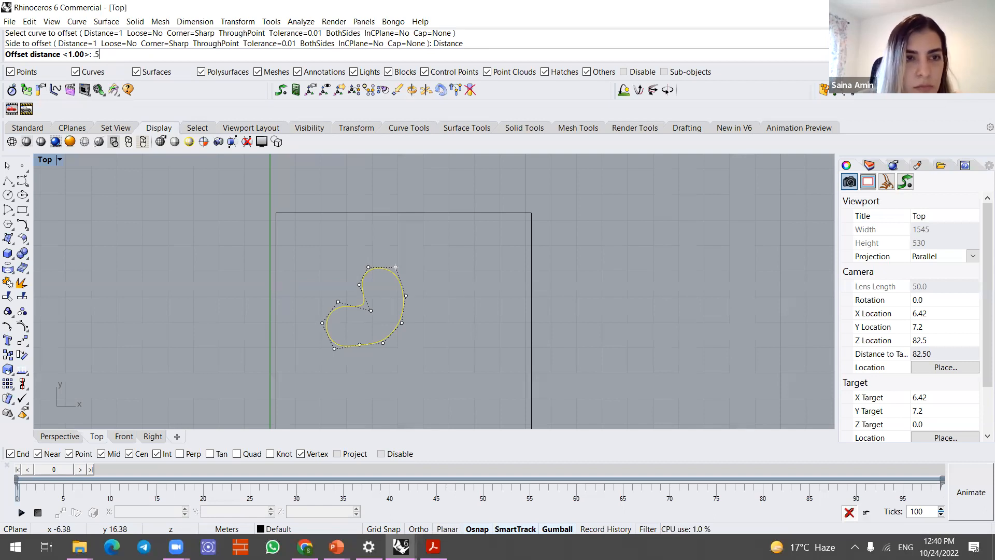
{"action": "key", "text": "Return"}
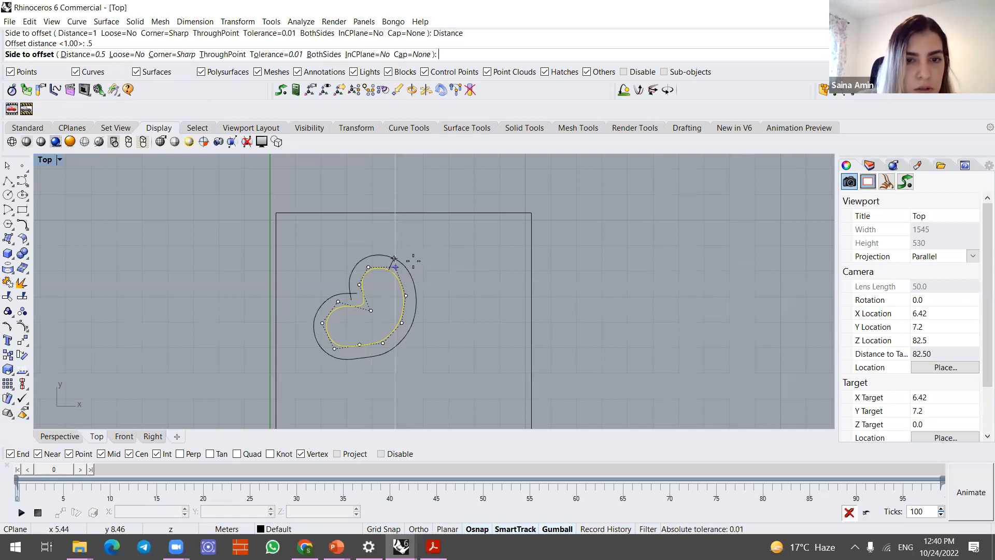
{"action": "left_click", "coordinate": [423, 268]}
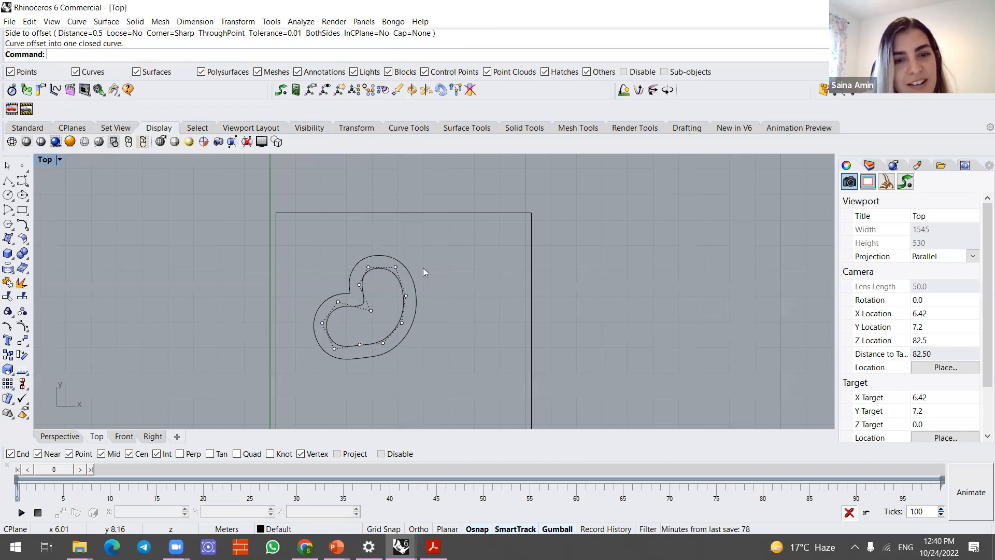
- Undo the offset and move the control point at the bean curve's inner notch outward to soften the bend
{"action": "key", "text": "ctrl+z"}
{"action": "left_click", "coordinate": [368, 309]}
{"action": "left_click_drag", "start_coordinate": [377, 309], "coordinate": [348, 285]}
{"action": "key", "text": "Escape"}
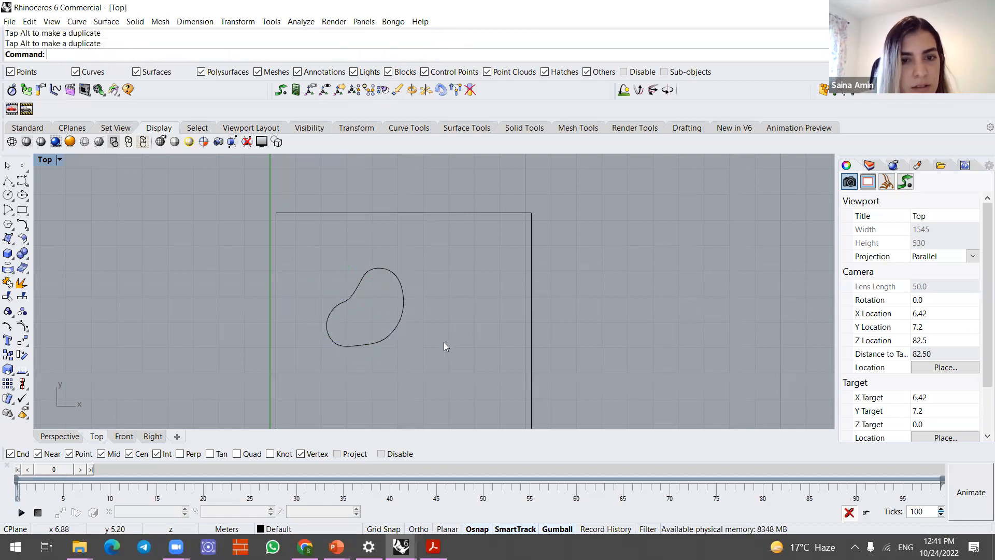
- Offset the closed bean-shaped curve outward by a distance of 0.3 m
{"action": "type", "text": "offset"}
{"action": "key", "text": "Return"}
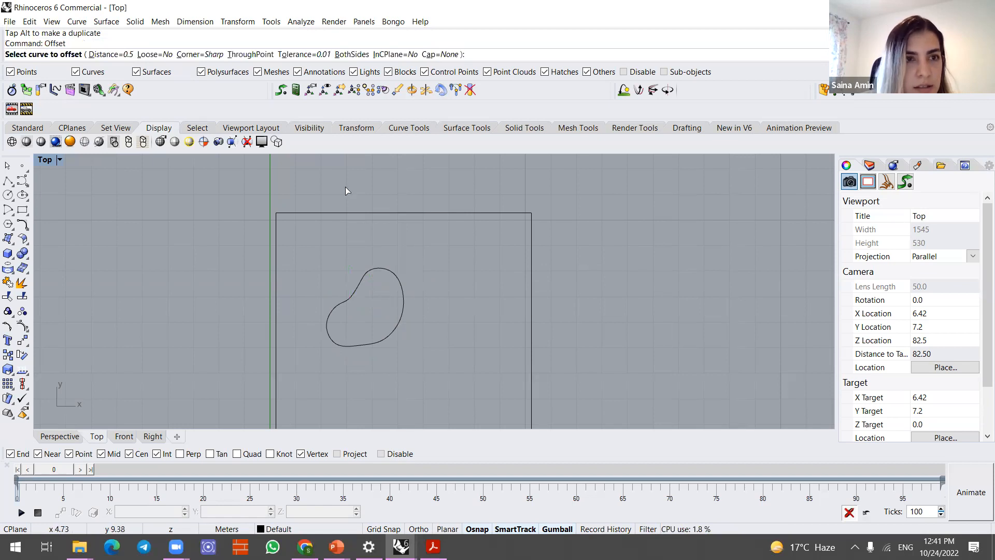
{"action": "key", "text": "Escape"}
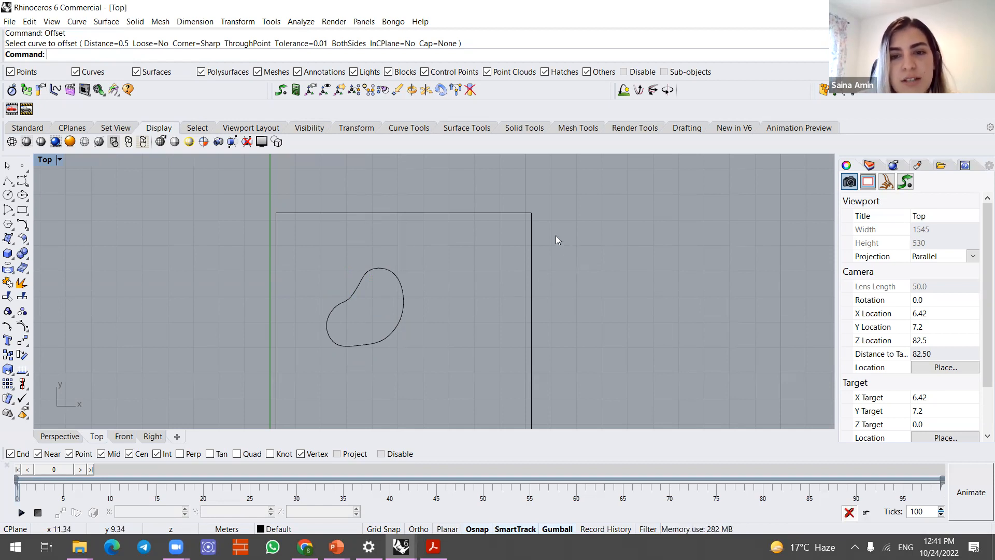
{"action": "key", "text": "Return"}
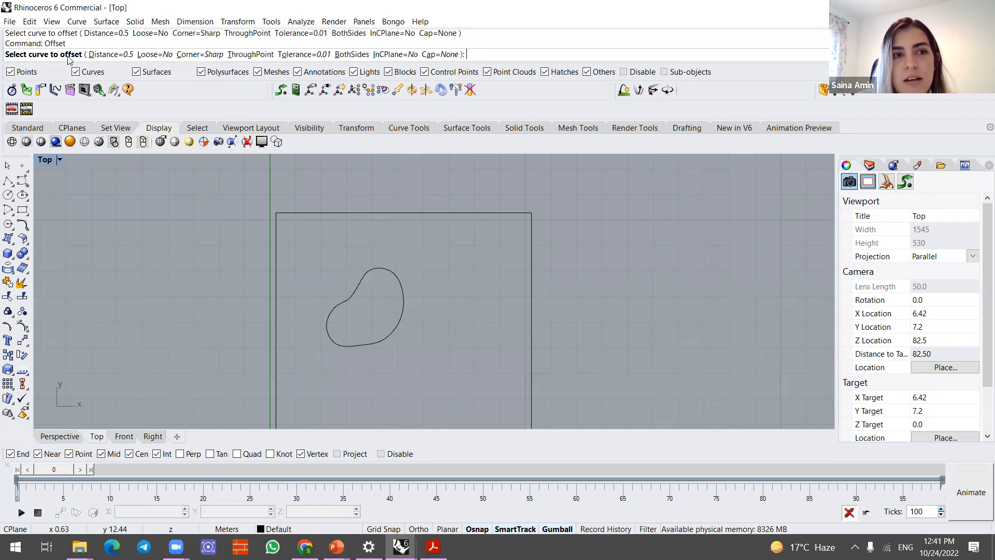
{"action": "left_click", "coordinate": [404, 294]}
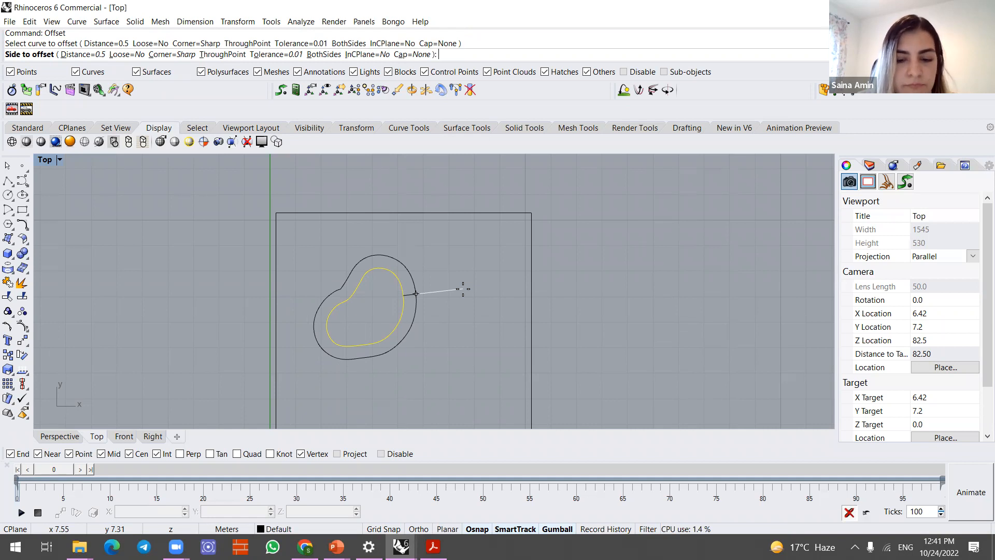
{"action": "type", "text": "3"}
{"action": "key", "text": "Return"}
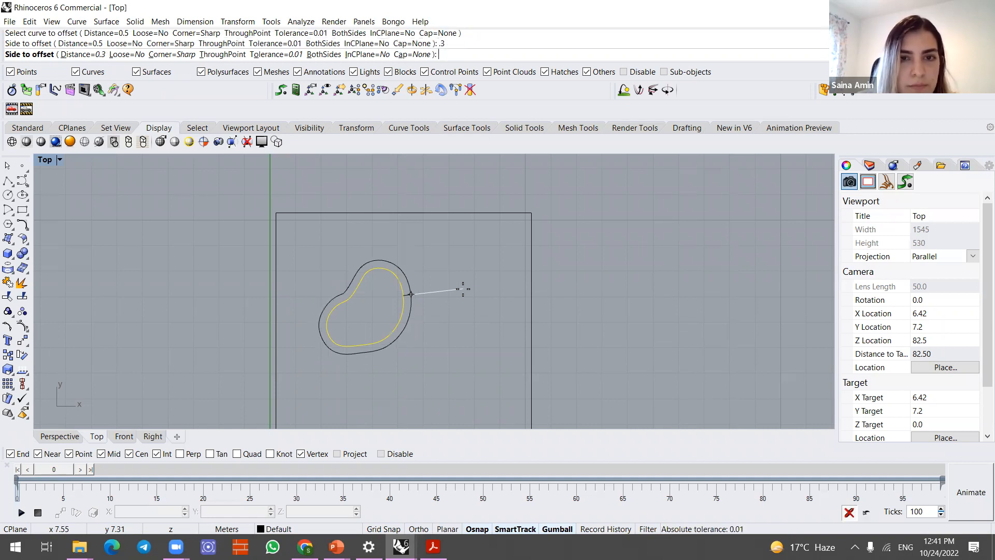
{"action": "left_click", "coordinate": [435, 296]}
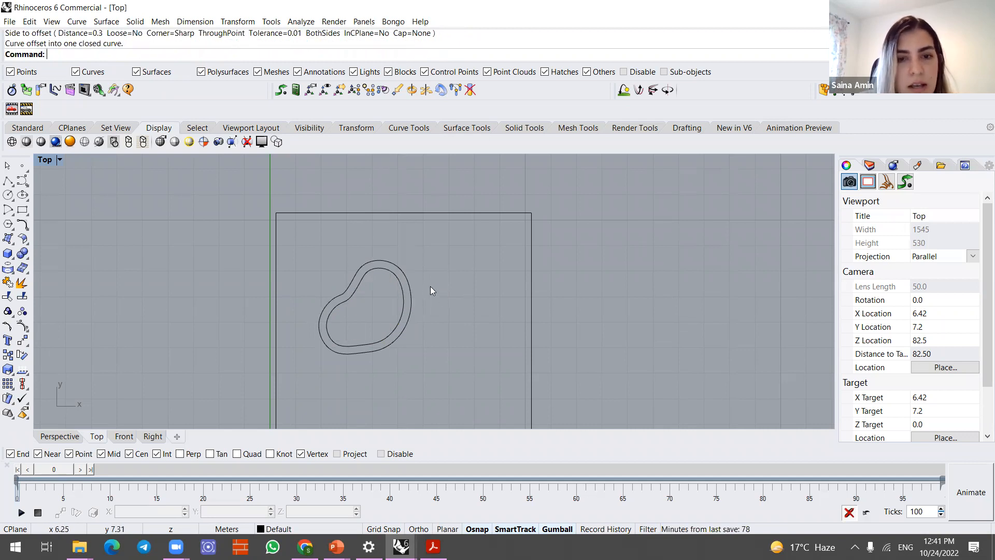
- Add two more contours by offsetting the outermost closed curve outward at 0.3 m each time
{"action": "key", "text": "Return"}
{"action": "left_click", "coordinate": [413, 305]}
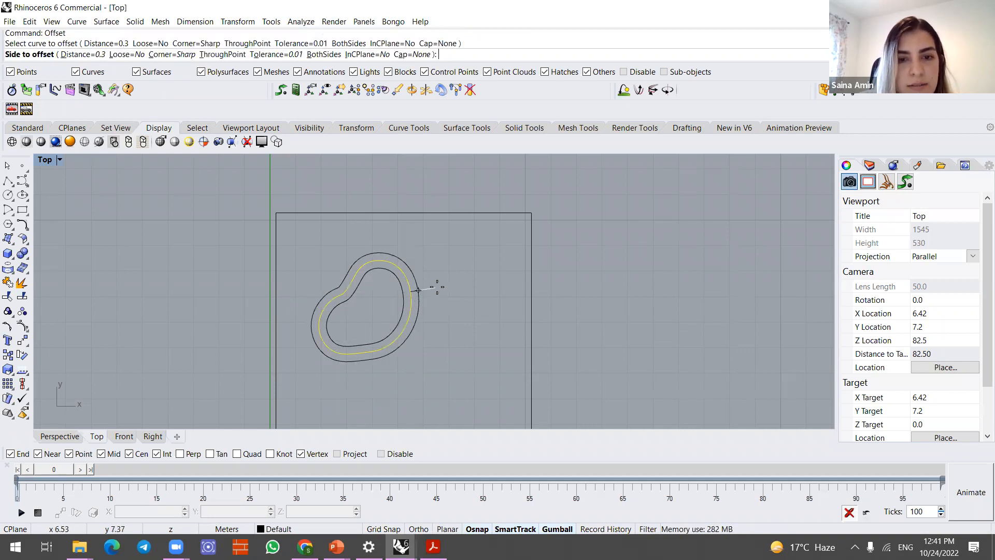
{"action": "left_click", "coordinate": [424, 296]}
{"action": "left_click", "coordinate": [419, 298]}
{"action": "key", "text": "F10"}
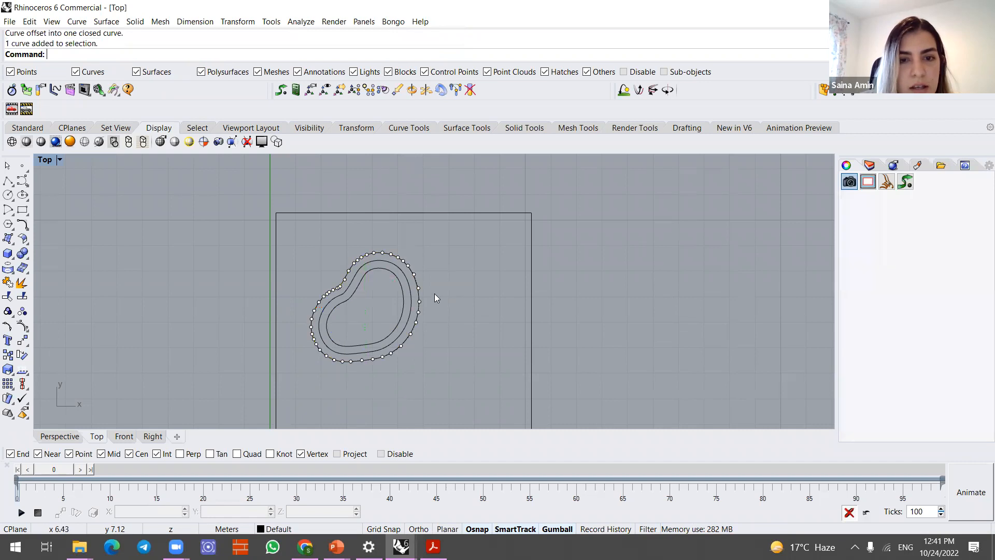
{"action": "key", "text": "Return"}
{"action": "key", "text": "Escape"}
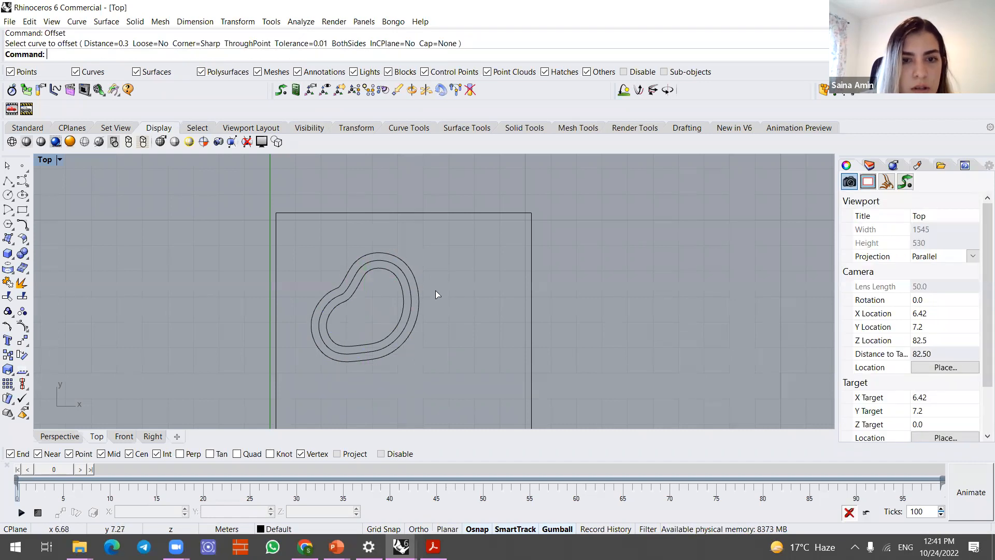
{"action": "left_click", "coordinate": [421, 297]}
{"action": "left_click", "coordinate": [454, 300]}
- Continue with a fourth and fifth outward offset of the outermost contour at 0.3 m spacing
{"action": "key", "text": "Return"}
{"action": "left_click", "coordinate": [427, 308]}
{"action": "left_click", "coordinate": [440, 305]}
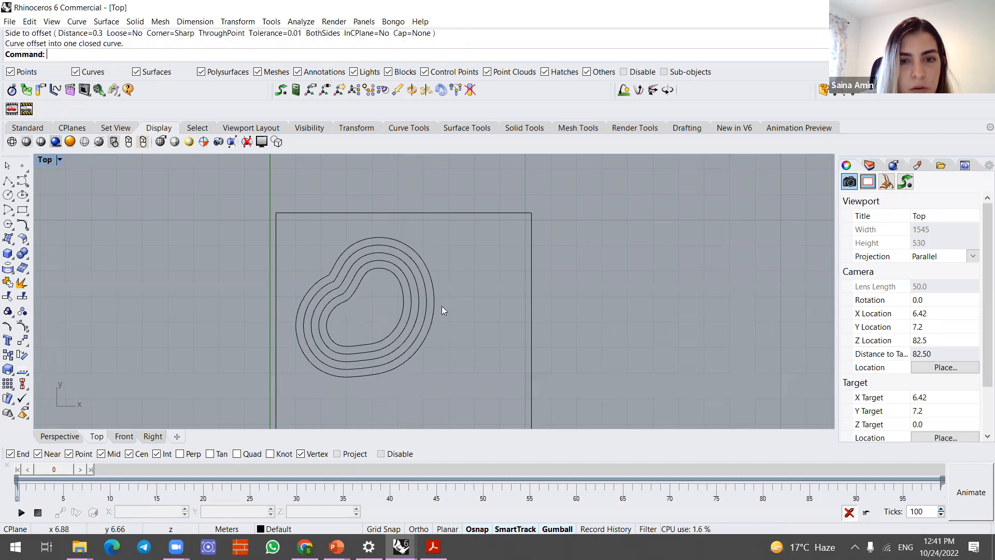
{"action": "key", "text": "Return"}
{"action": "left_click", "coordinate": [432, 309]}
{"action": "left_click", "coordinate": [516, 303]}
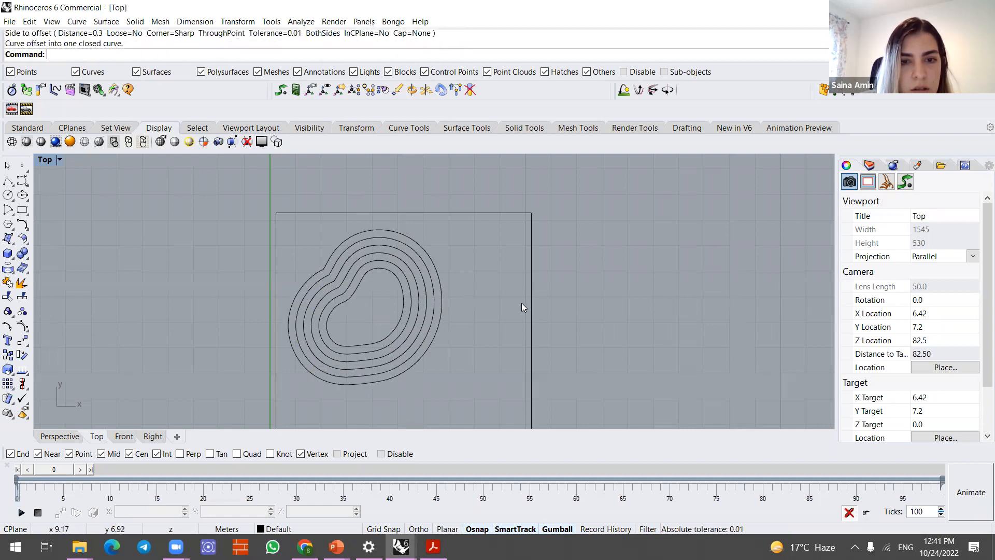
- Delete the two outermost offset contours, keeping the bean-shaped curve and its first three offsets
{"action": "left_click", "coordinate": [422, 246]}
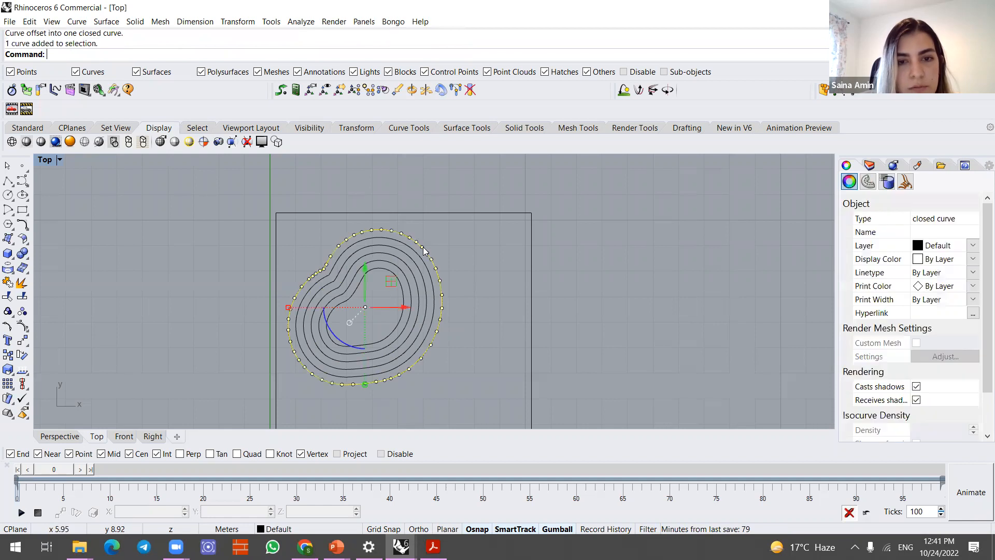
{"action": "key", "text": "Delete"}
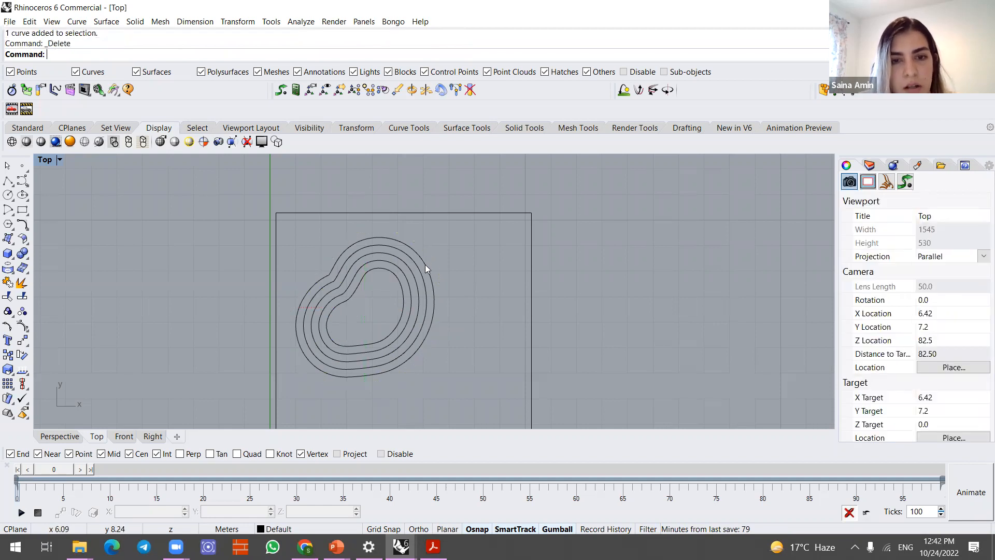
{"action": "left_click", "coordinate": [424, 265]}
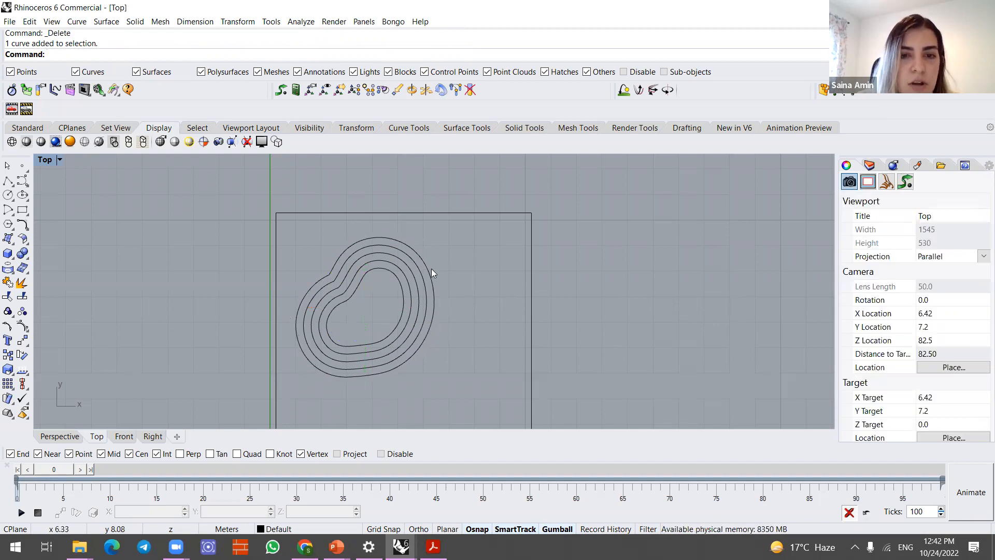
{"action": "left_click", "coordinate": [429, 274]}
{"action": "key", "text": "Delete"}
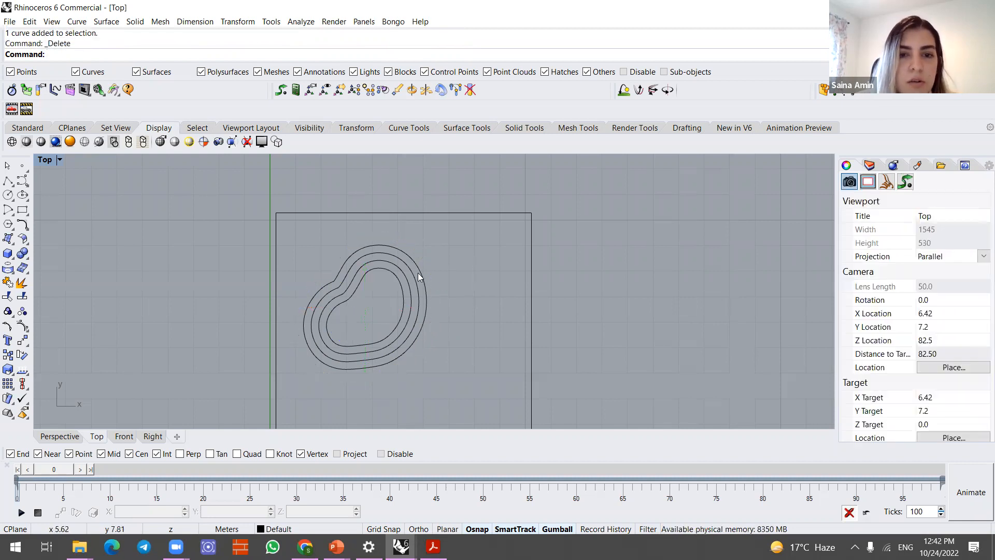
- Draw a closed, irregular degree 3 control-point curve about 6.5 m across around the offset contours, wider toward the lower right
{"action": "left_click", "coordinate": [22, 180]}
{"action": "left_click", "coordinate": [324, 270]}
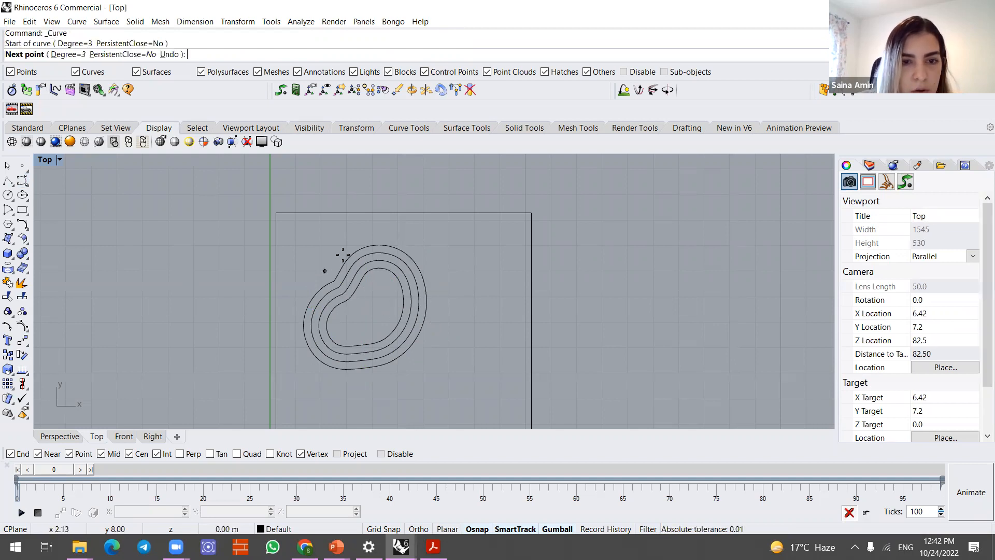
{"action": "left_click", "coordinate": [342, 240]}
{"action": "left_click", "coordinate": [372, 223]}
{"action": "left_click", "coordinate": [405, 231]}
{"action": "left_click", "coordinate": [443, 236]}
{"action": "left_click", "coordinate": [445, 273]}
{"action": "left_click", "coordinate": [473, 330]}
{"action": "left_click", "coordinate": [432, 367]}
{"action": "left_click", "coordinate": [384, 397]}
{"action": "left_click", "coordinate": [343, 402]}
{"action": "left_click", "coordinate": [298, 377]}
{"action": "left_click", "coordinate": [304, 325]}
{"action": "key", "text": "ctrl+z"}
{"action": "left_click", "coordinate": [297, 325]}
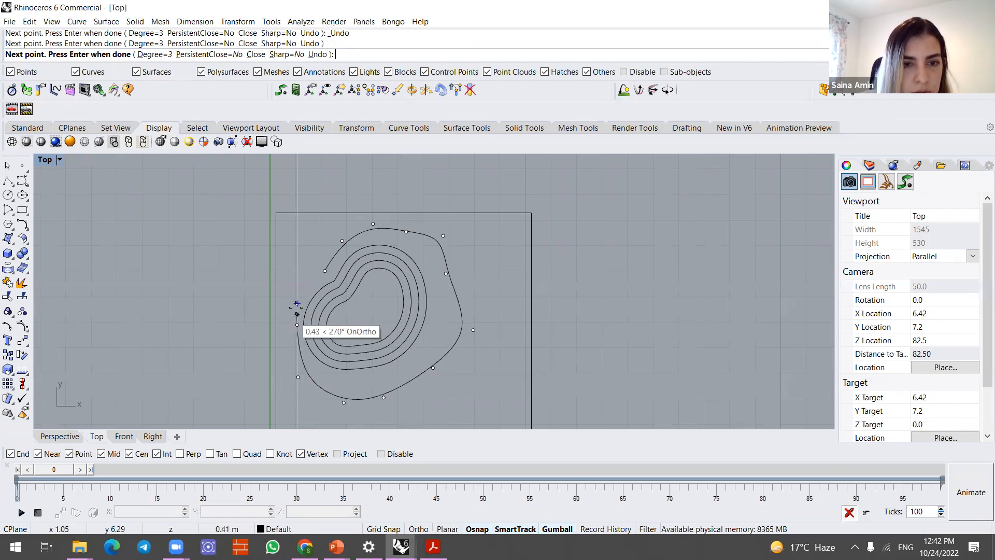
{"action": "left_click", "coordinate": [325, 270]}
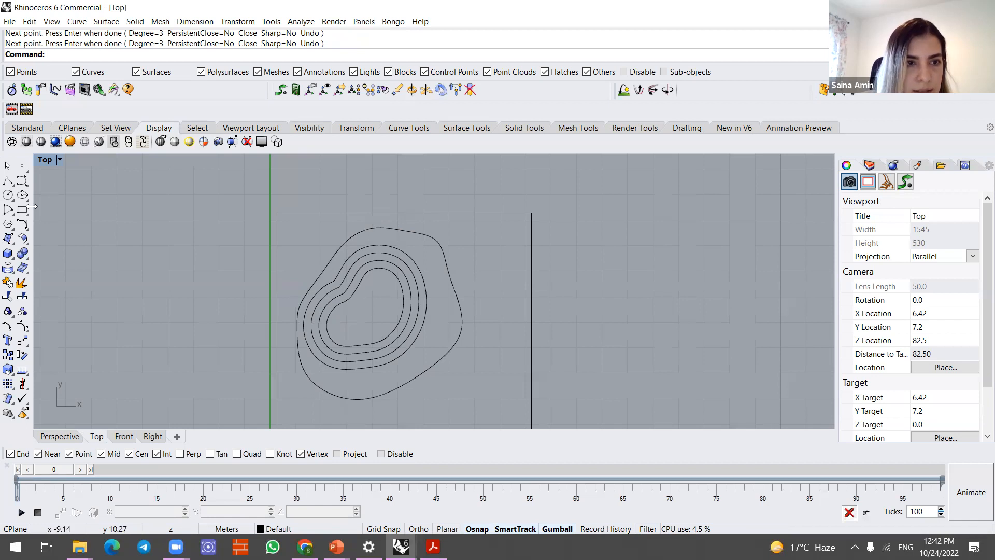
- Draw an open control-point curve from above the square's top edge, around the contours' right and lower sides, and out past its left edge
{"action": "left_click", "coordinate": [22, 180]}
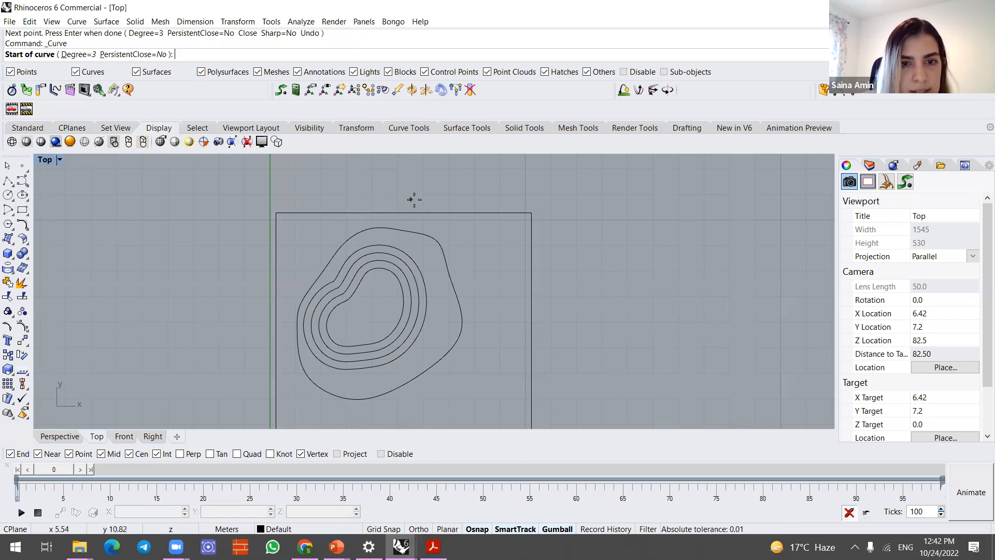
{"action": "scroll", "coordinate": [414, 200], "scroll_direction": "down", "scroll_amount": 2}
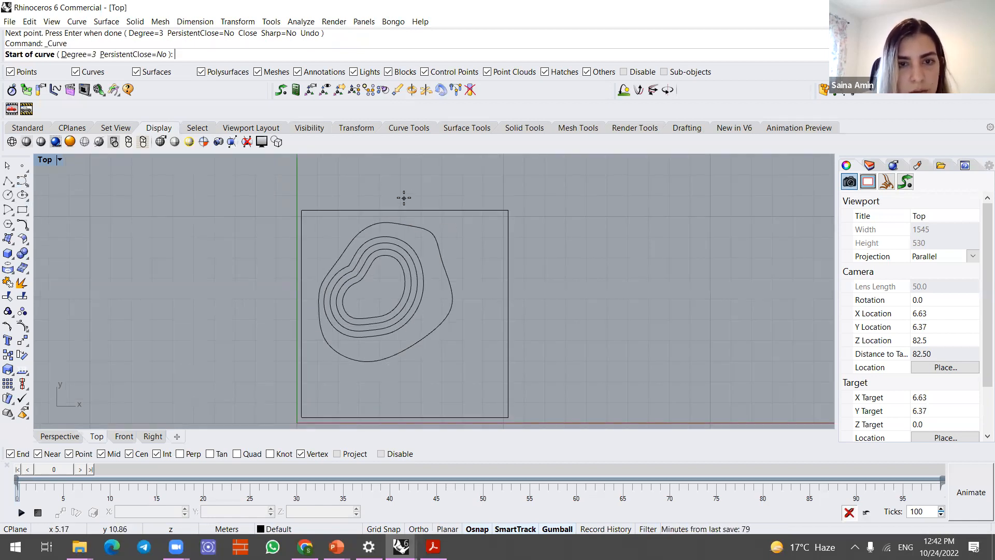
{"action": "left_click", "coordinate": [404, 197]}
{"action": "left_click", "coordinate": [445, 224]}
{"action": "left_click", "coordinate": [461, 262]}
{"action": "left_click", "coordinate": [468, 300]}
{"action": "left_click", "coordinate": [463, 331]}
{"action": "left_click", "coordinate": [438, 354]}
{"action": "left_click", "coordinate": [403, 371]}
{"action": "left_click", "coordinate": [362, 385]}
{"action": "left_click", "coordinate": [316, 372]}
{"action": "left_click", "coordinate": [289, 327]}
{"action": "left_click", "coordinate": [240, 281]}
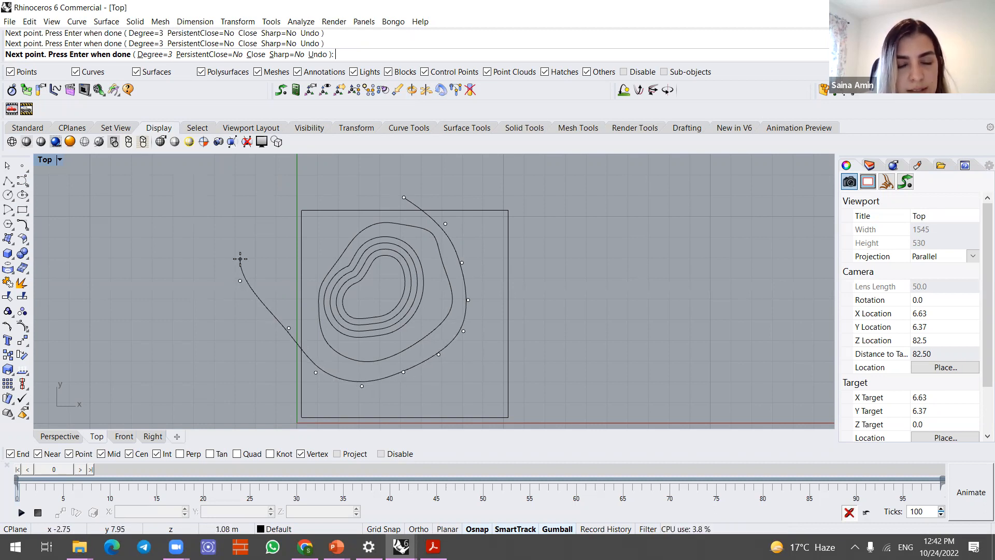
{"action": "key", "text": "Return"}
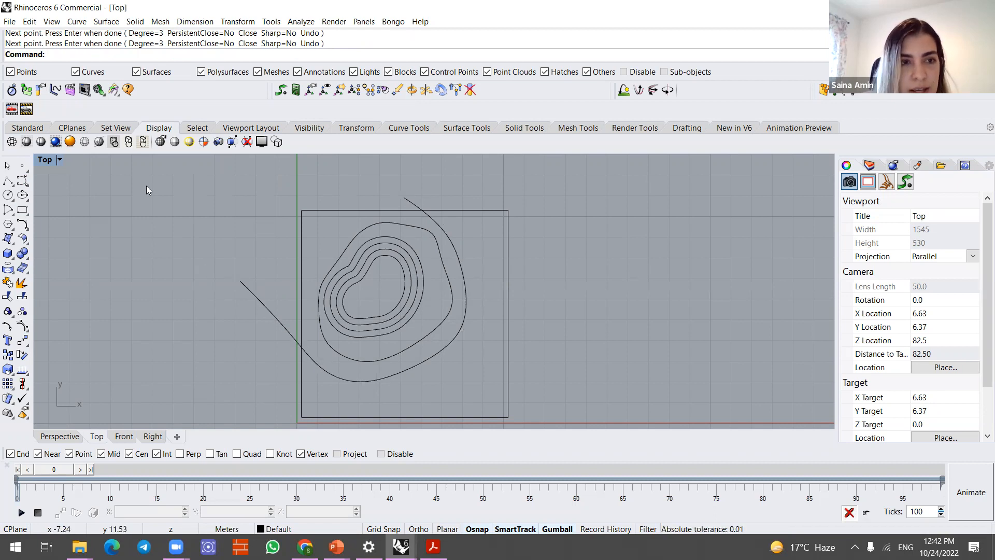
- Draw a second open control-point curve outside the first, from above the square's upper-right part down and around past its lower-left edge
{"action": "key", "text": "Return"}
{"action": "left_click", "coordinate": [476, 197]}
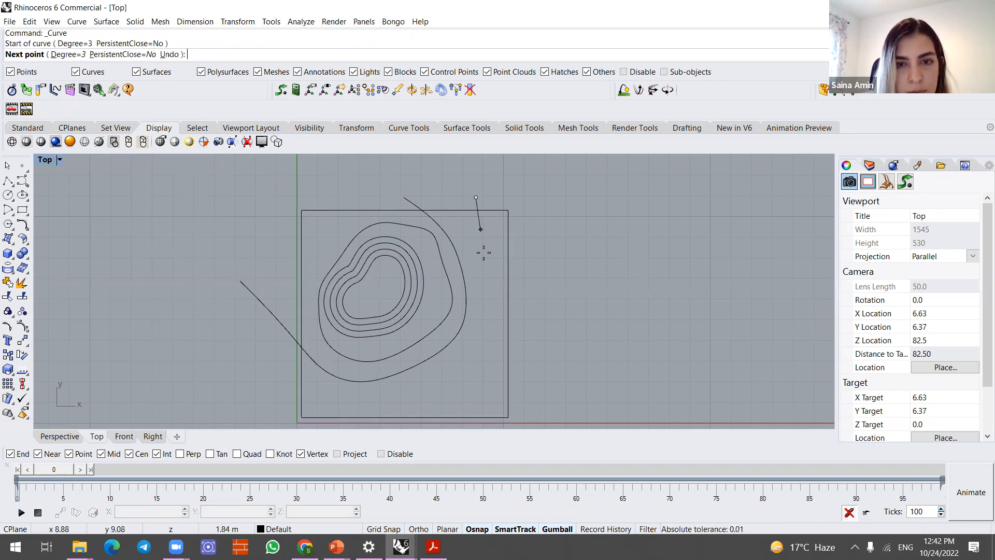
{"action": "left_click", "coordinate": [485, 258]}
{"action": "left_click", "coordinate": [489, 334]}
{"action": "left_click", "coordinate": [457, 375]}
{"action": "left_click", "coordinate": [420, 388]}
{"action": "left_click", "coordinate": [341, 403]}
{"action": "left_click", "coordinate": [273, 376]}
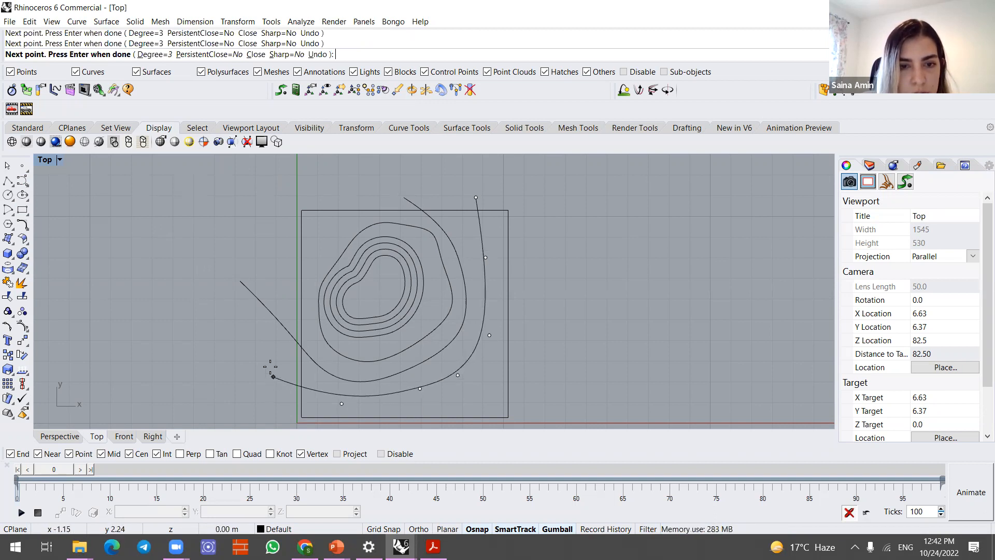
{"action": "key", "text": "Return"}
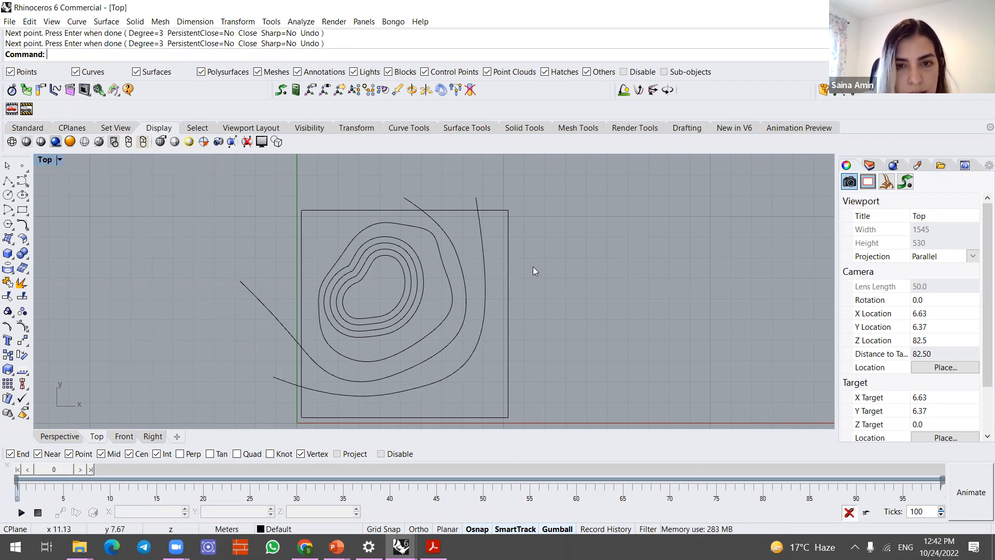
- Draw a short open arc-like control-point curve across the square's lower-right corner, extending past its right and bottom edges
{"action": "key", "text": "Return"}
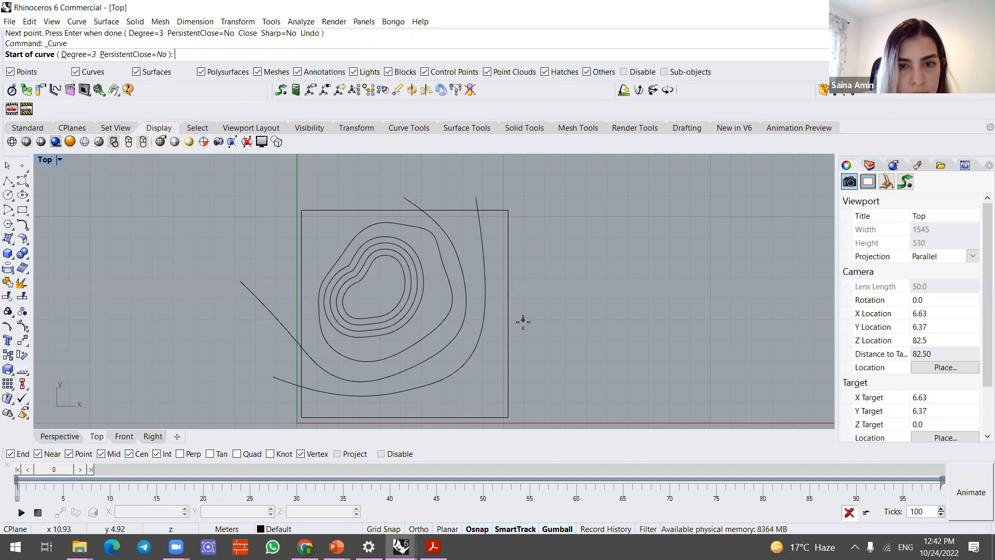
{"action": "left_click", "coordinate": [523, 321]}
{"action": "left_click", "coordinate": [495, 396]}
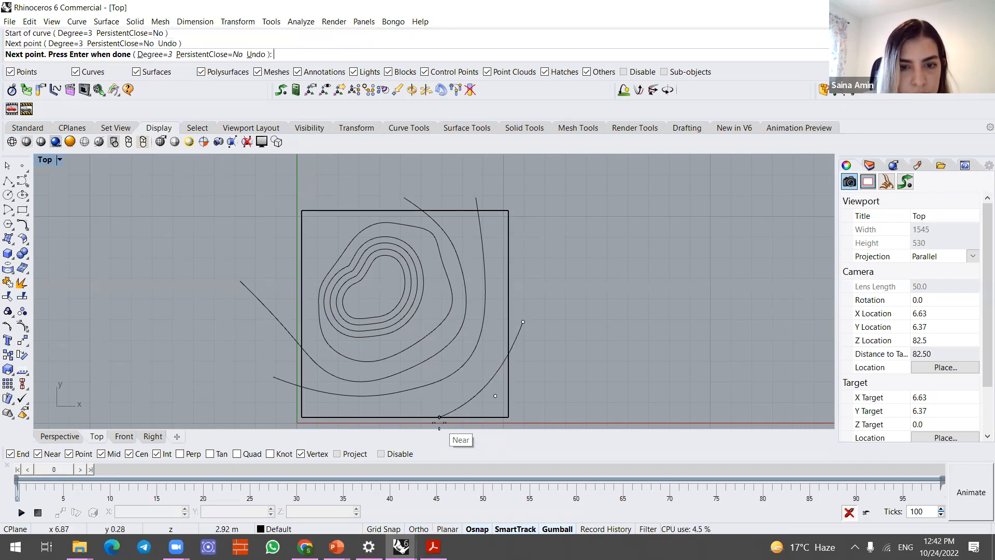
{"action": "scroll", "coordinate": [429, 418], "scroll_direction": "down", "scroll_amount": 4}
{"action": "right_click_drag", "start_coordinate": [429, 404], "coordinate": [447, 345]}
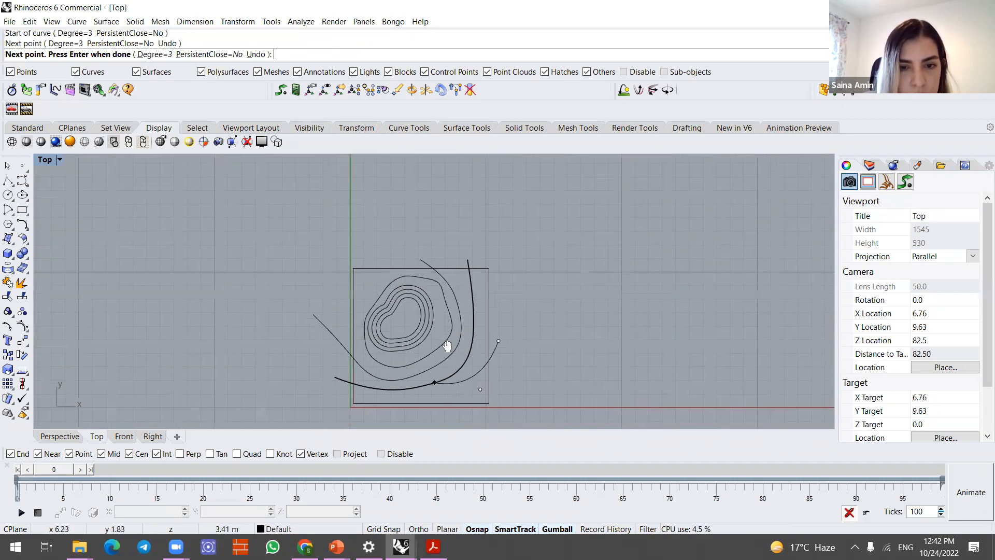
{"action": "scroll", "coordinate": [448, 362], "scroll_direction": "up", "scroll_amount": 2}
{"action": "left_click", "coordinate": [434, 358]}
{"action": "key", "text": "Return"}
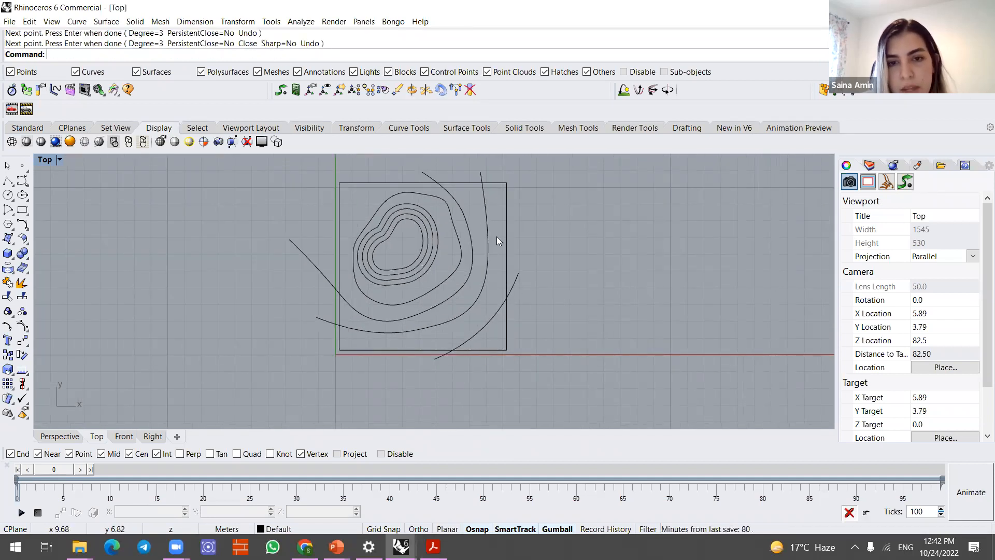
- Trim off the ends of the three open contour curves that extend outside the square, using the square as the cutting object
{"action": "right_click_drag", "start_coordinate": [555, 243], "coordinate": [554, 271]}
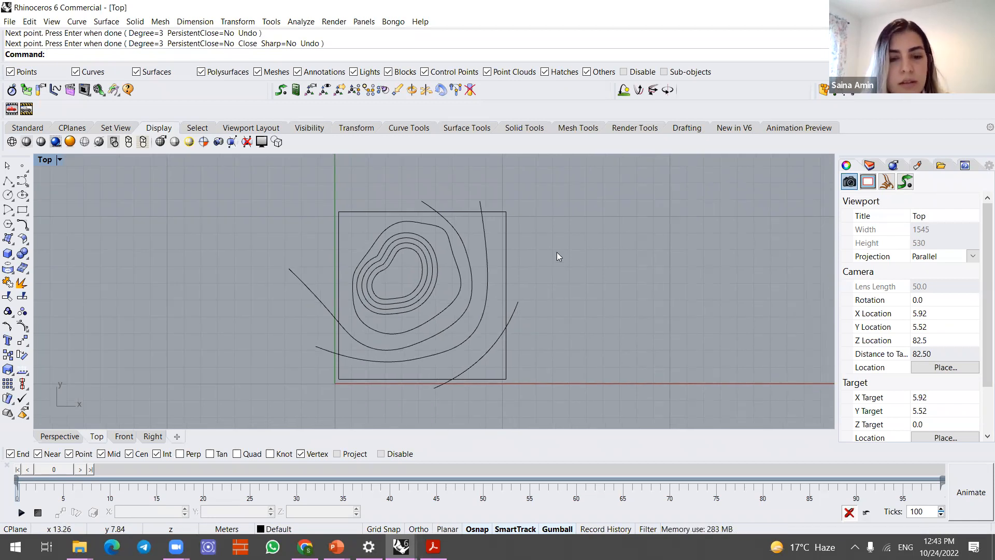
{"action": "type", "text": "trim"}
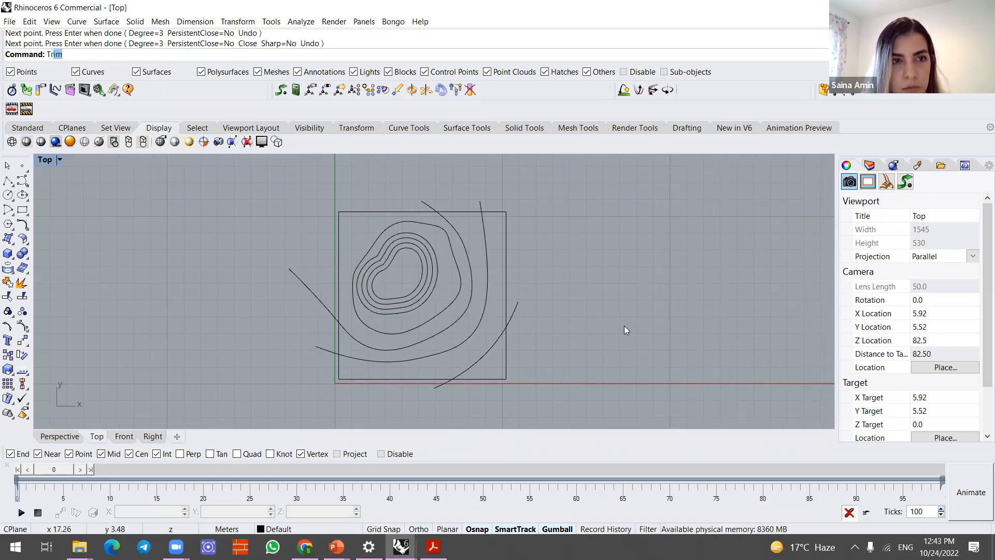
{"action": "key", "text": "Return"}
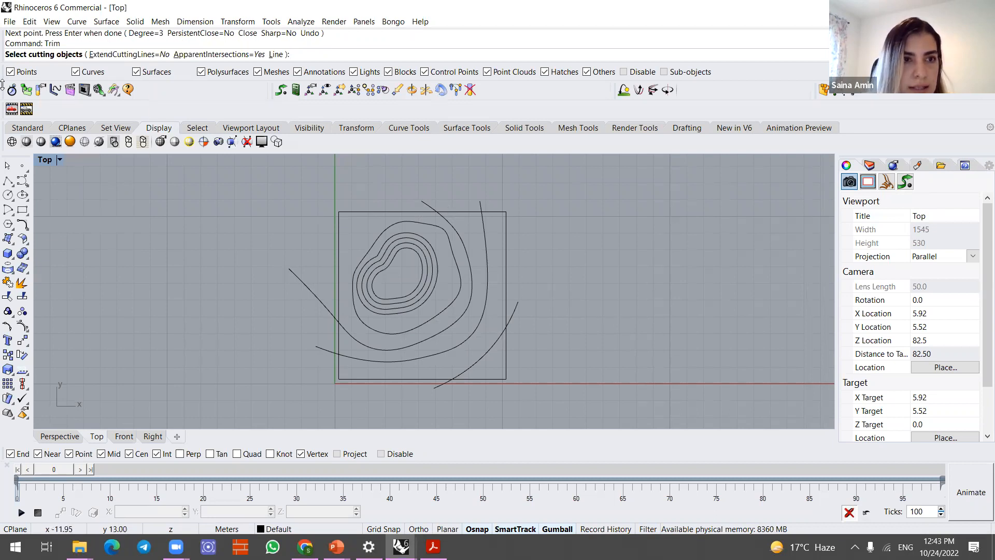
{"action": "left_click", "coordinate": [429, 210]}
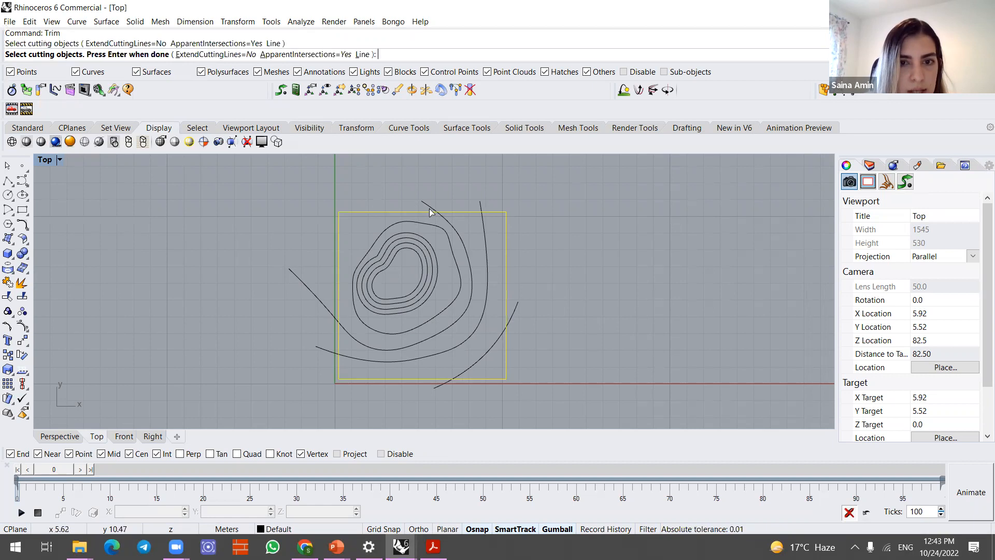
{"action": "key", "text": "Return"}
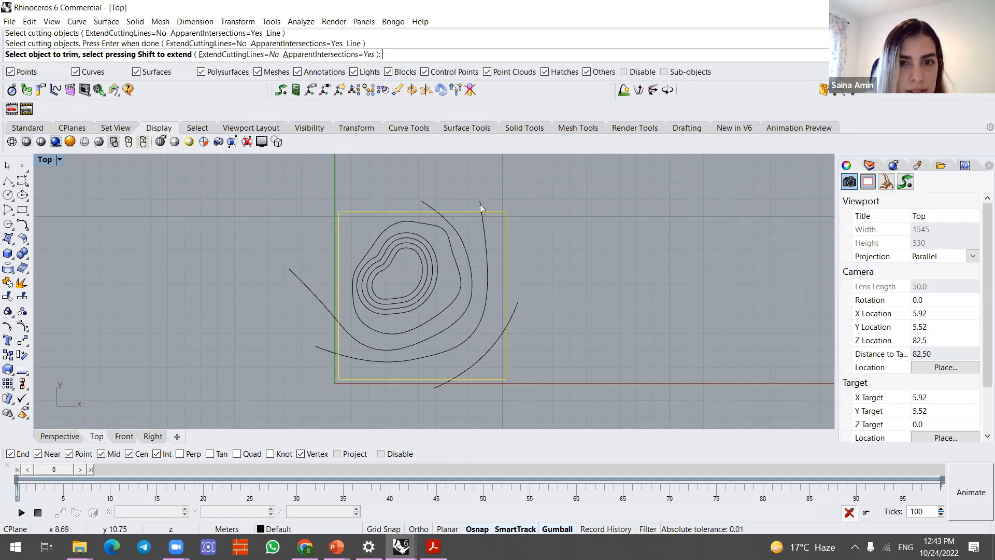
{"action": "left_click", "coordinate": [480, 206]}
{"action": "left_click", "coordinate": [430, 205]}
{"action": "left_click", "coordinate": [511, 314]}
{"action": "left_click", "coordinate": [437, 385]}
{"action": "left_click", "coordinate": [328, 352]}
{"action": "key", "text": "Return"}
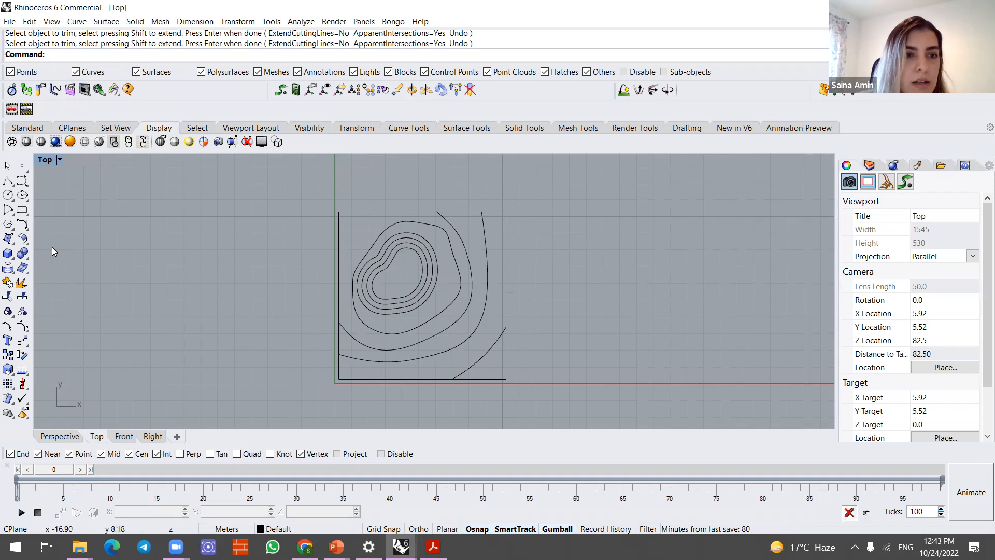
- Maximize the Perspective viewport and show the square with its contour curves close up at an angle
{"action": "left_click", "coordinate": [14, 246]}
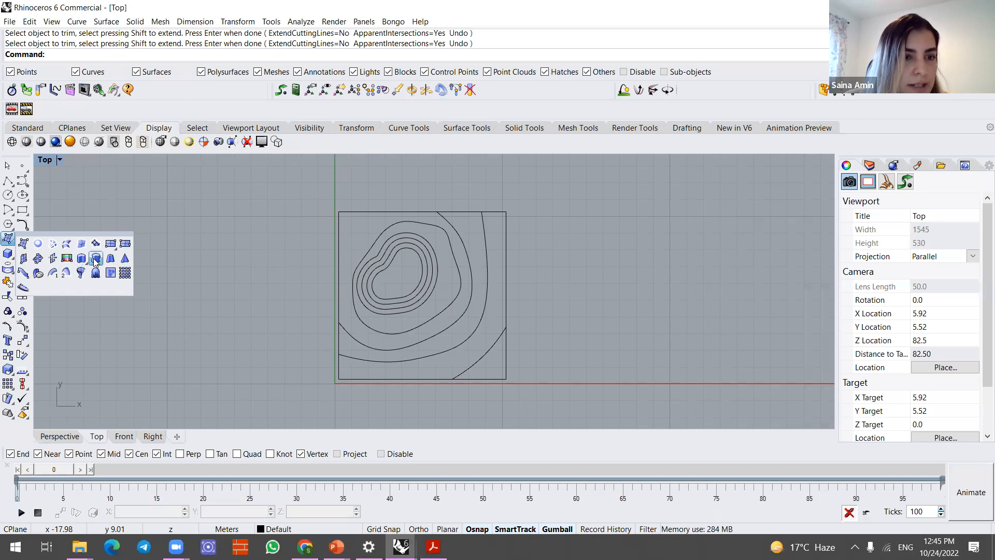
{"action": "left_click", "coordinate": [38, 243]}
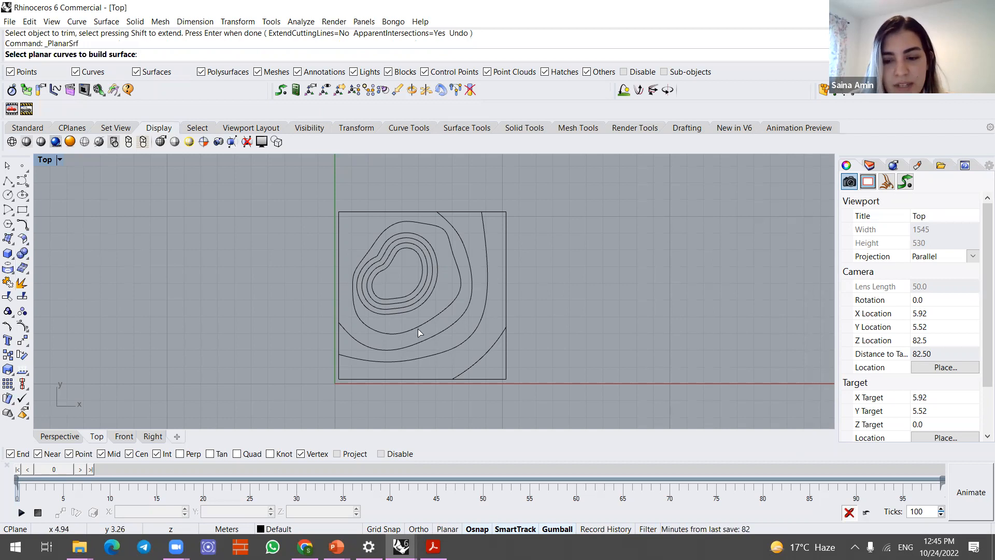
{"action": "double_click", "coordinate": [47, 161]}
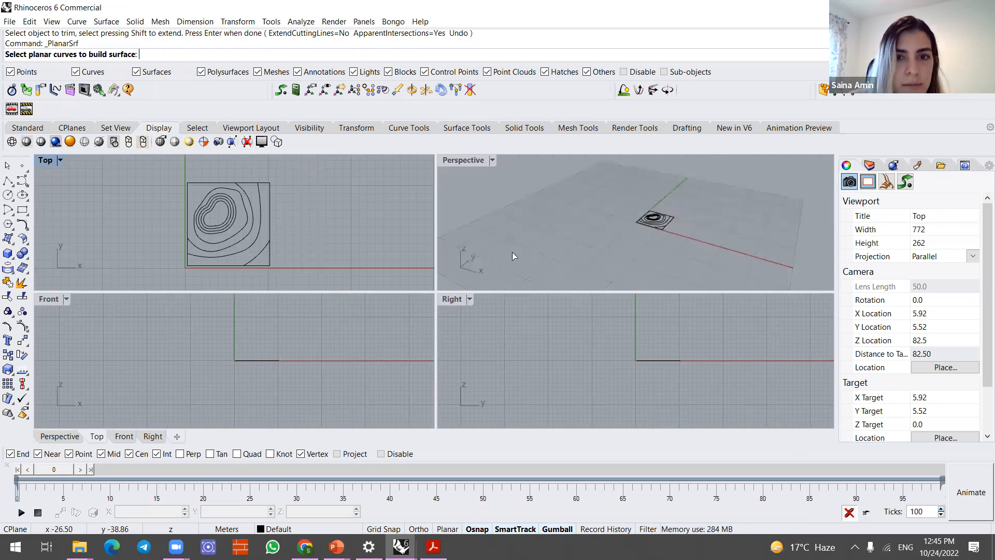
{"action": "double_click", "coordinate": [466, 161]}
{"action": "scroll", "coordinate": [529, 312], "scroll_direction": "up", "scroll_amount": 2}
{"action": "scroll", "coordinate": [479, 266], "scroll_direction": "up", "scroll_amount": 5}
{"action": "right_click_drag", "start_coordinate": [592, 378], "coordinate": [479, 265]}
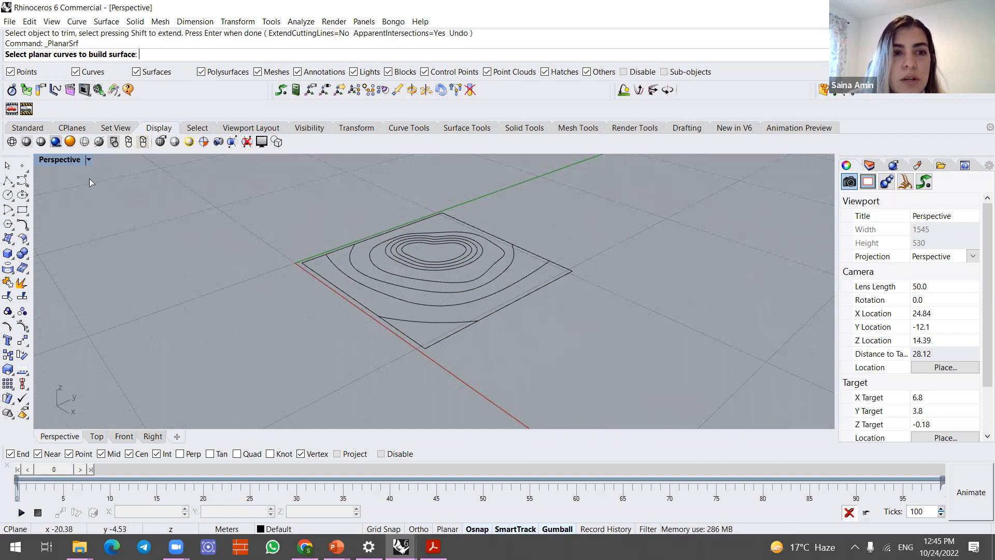
{"action": "double_click", "coordinate": [60, 160]}
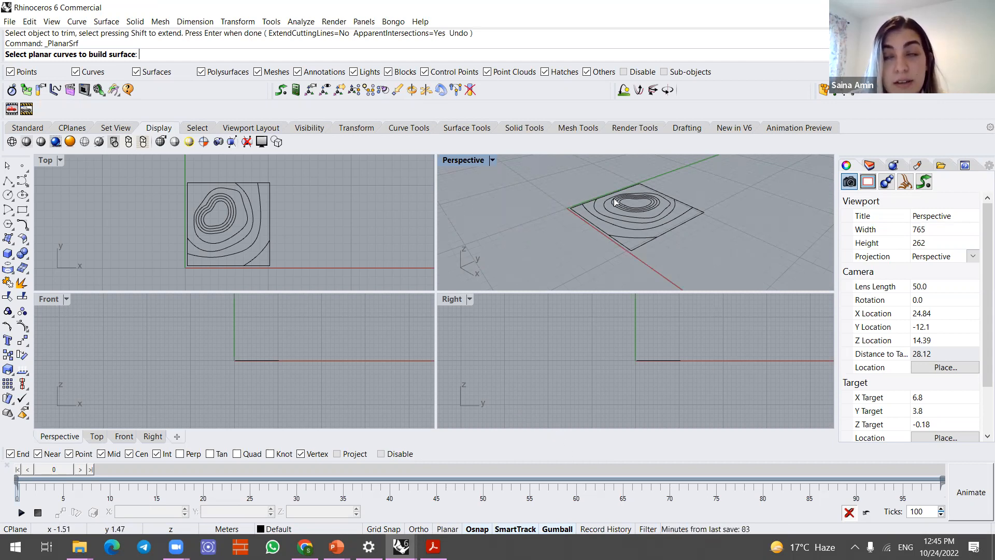
{"action": "double_click", "coordinate": [454, 165]}
{"action": "right_click_drag", "start_coordinate": [507, 356], "coordinate": [515, 345]}
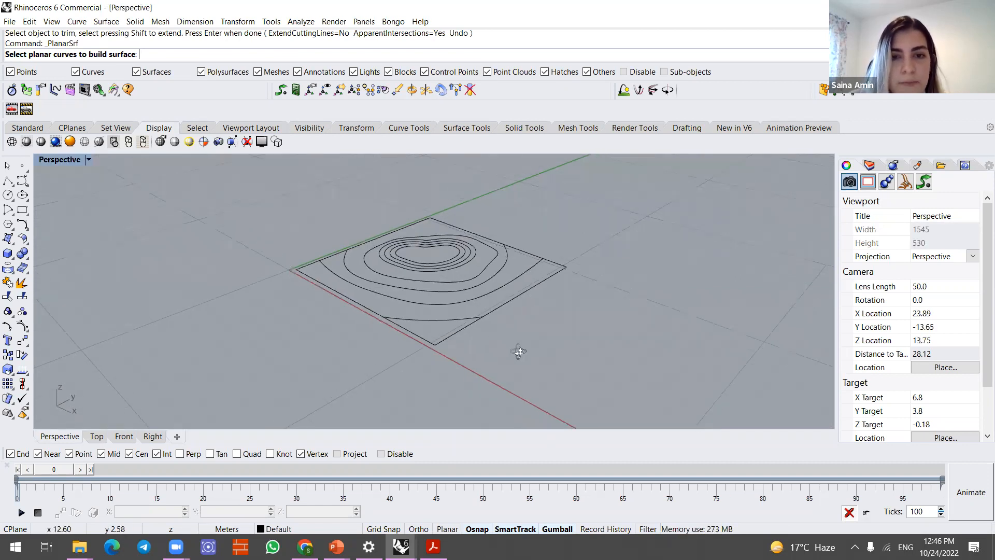
{"action": "right_click_drag", "start_coordinate": [446, 246], "coordinate": [542, 304]}
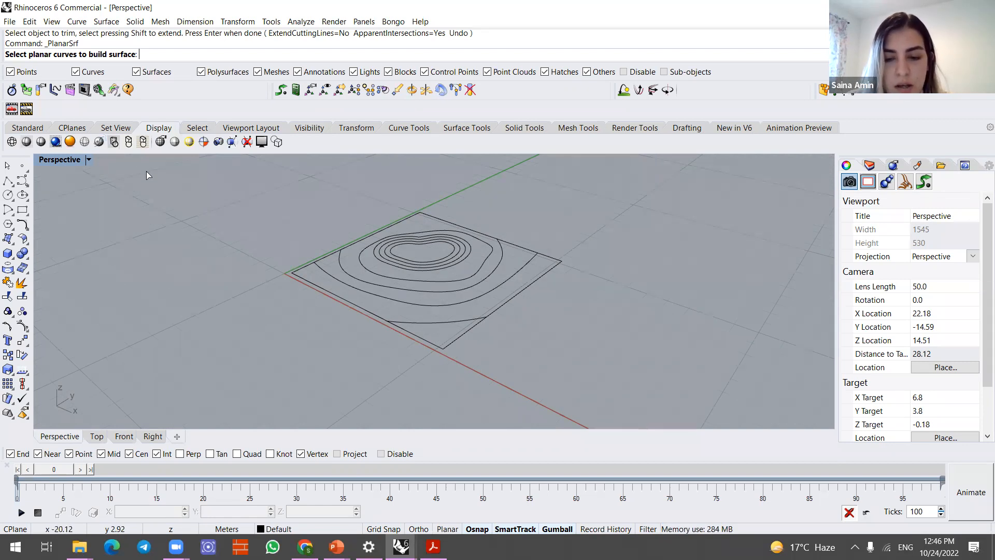
{"action": "scroll", "coordinate": [440, 270], "scroll_direction": "up", "scroll_amount": 4}
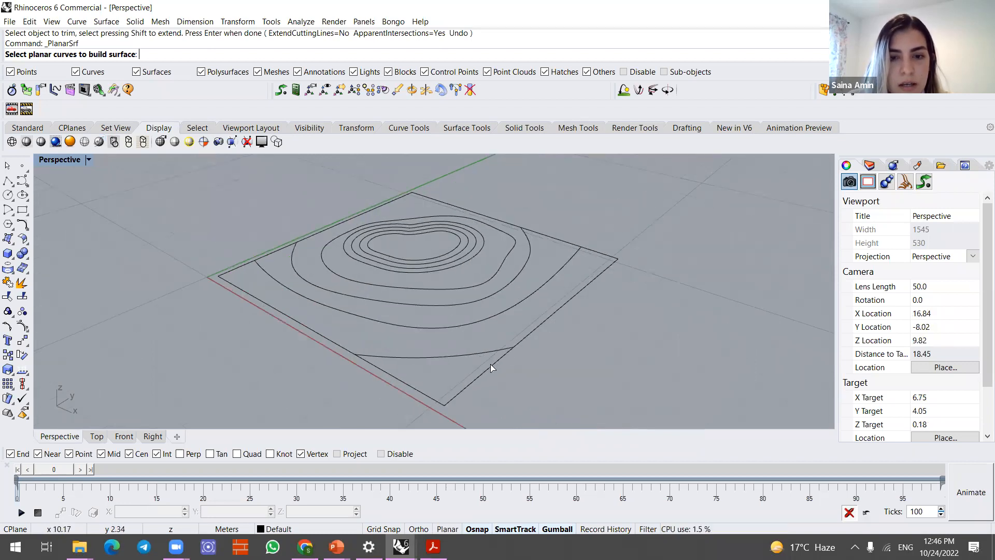
{"action": "key", "text": "Escape"}
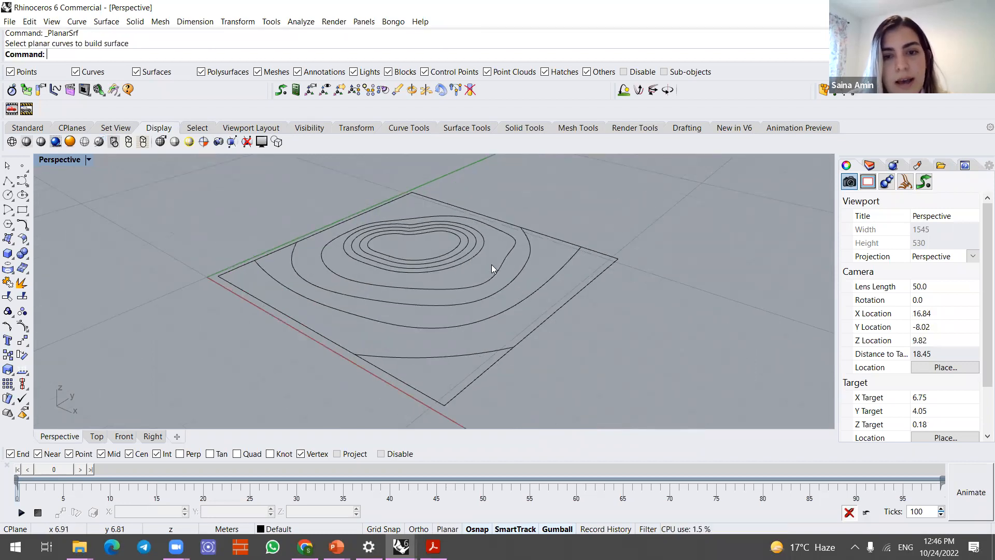
- Build a planar surface from the 10 by 10 m square and the short contour curve across its corner
{"action": "left_click", "coordinate": [471, 354]}
{"action": "key", "text": "Escape"}
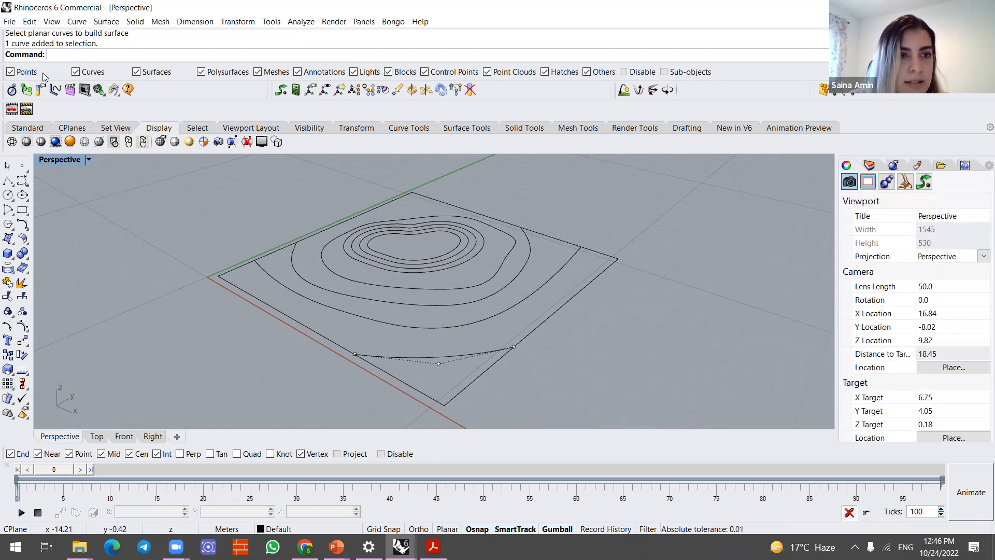
{"action": "key", "text": "Return"}
{"action": "left_click", "coordinate": [390, 373]}
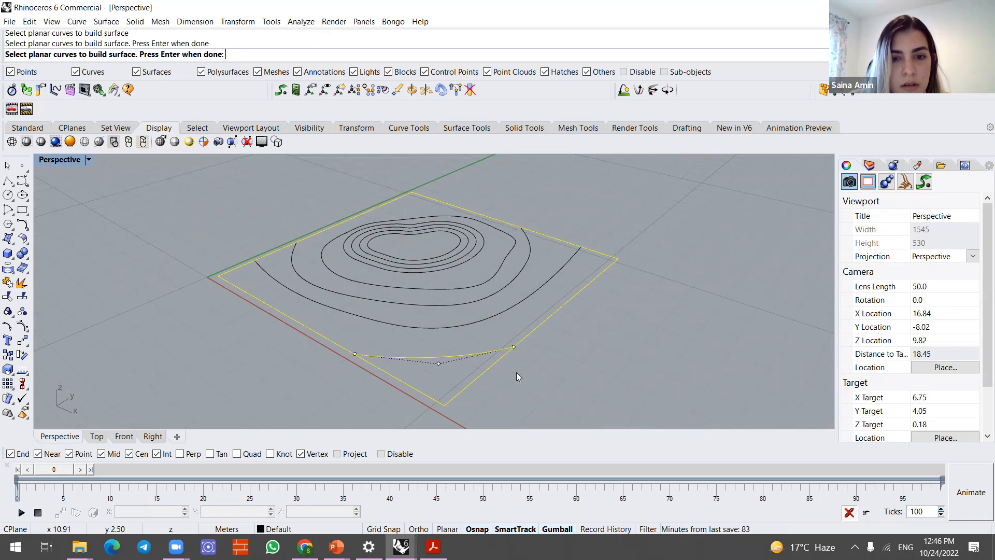
{"action": "key", "text": "Return"}
- Set the Perspective viewport to Rendered display and look at the surface from a higher angle
{"action": "left_click", "coordinate": [89, 160]}
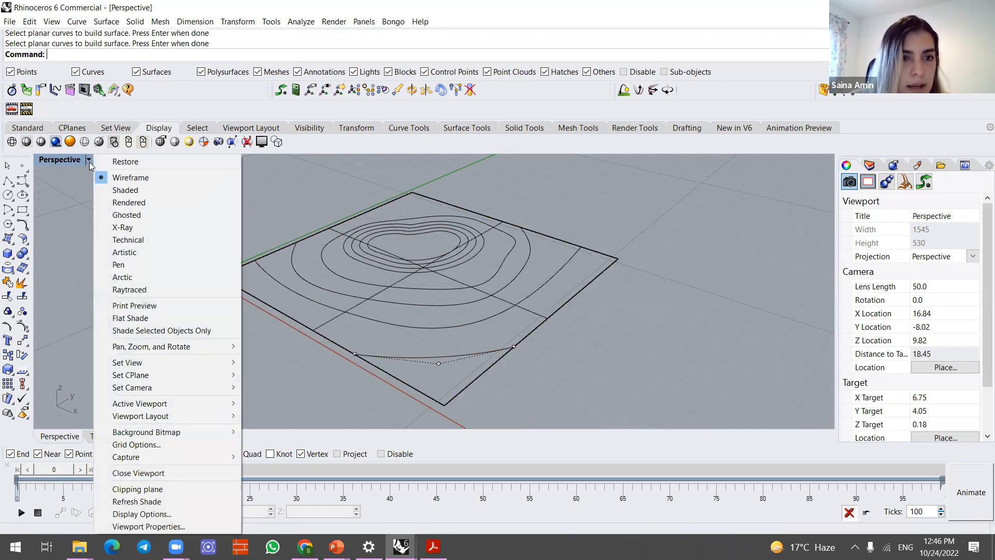
{"action": "left_click", "coordinate": [129, 202]}
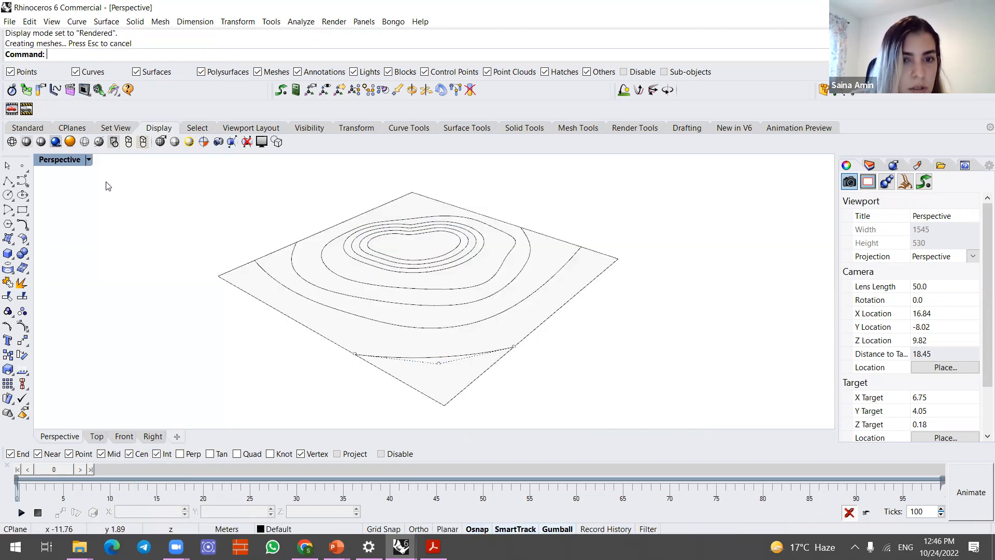
{"action": "right_click_drag", "start_coordinate": [489, 402], "coordinate": [455, 337]}
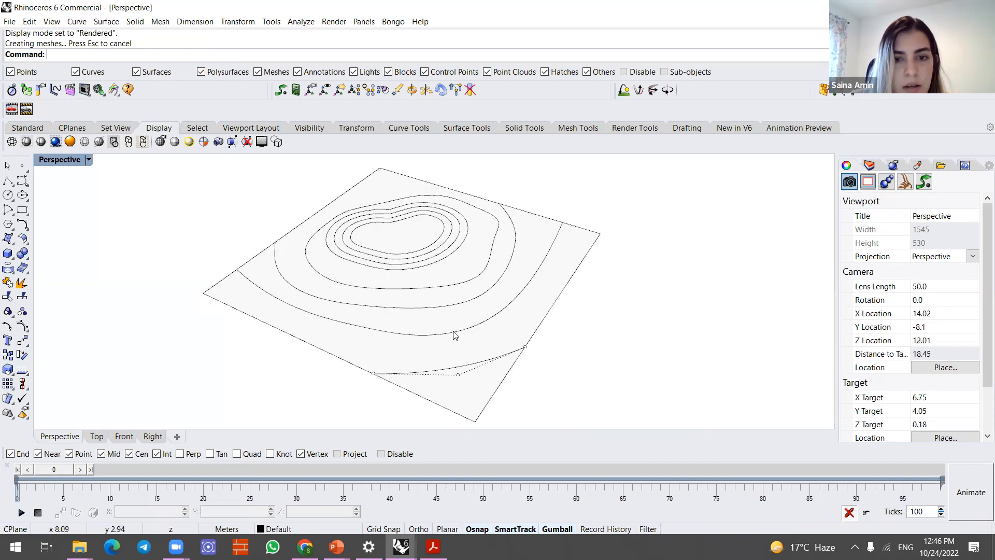
- Select the planar surface, contour curves and square outline in turn to examine whether the contours divide the surface
{"action": "left_click", "coordinate": [456, 333]}
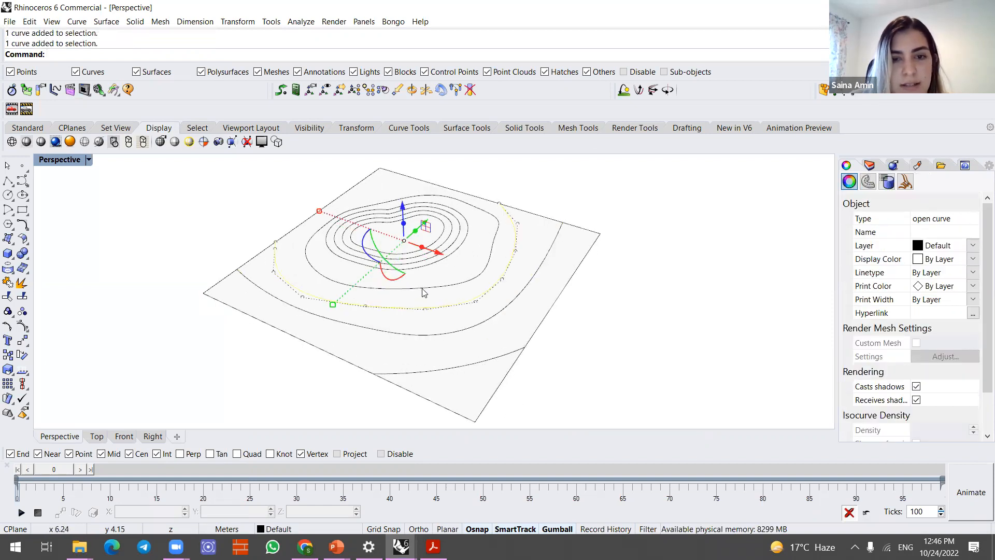
{"action": "left_click", "coordinate": [440, 301]}
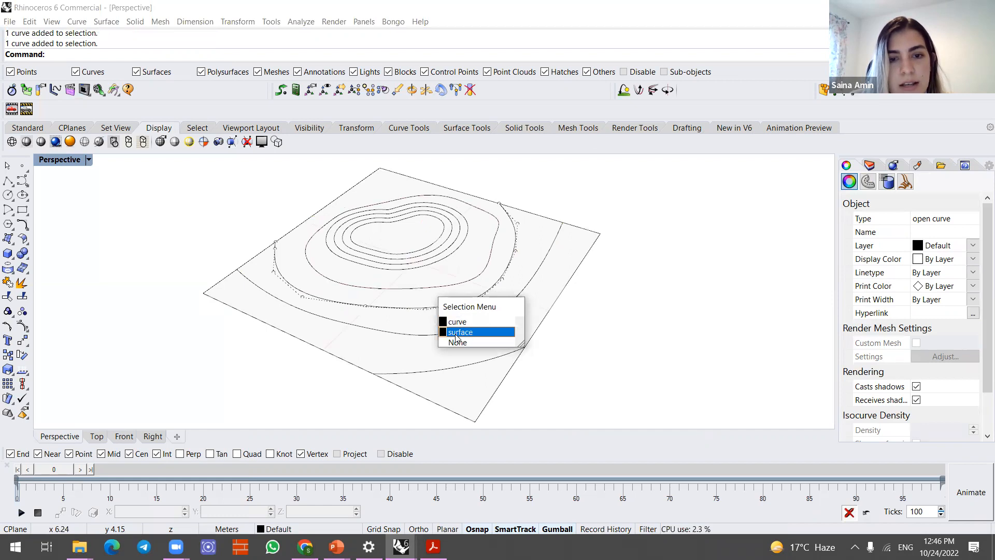
{"action": "left_click", "coordinate": [458, 332]}
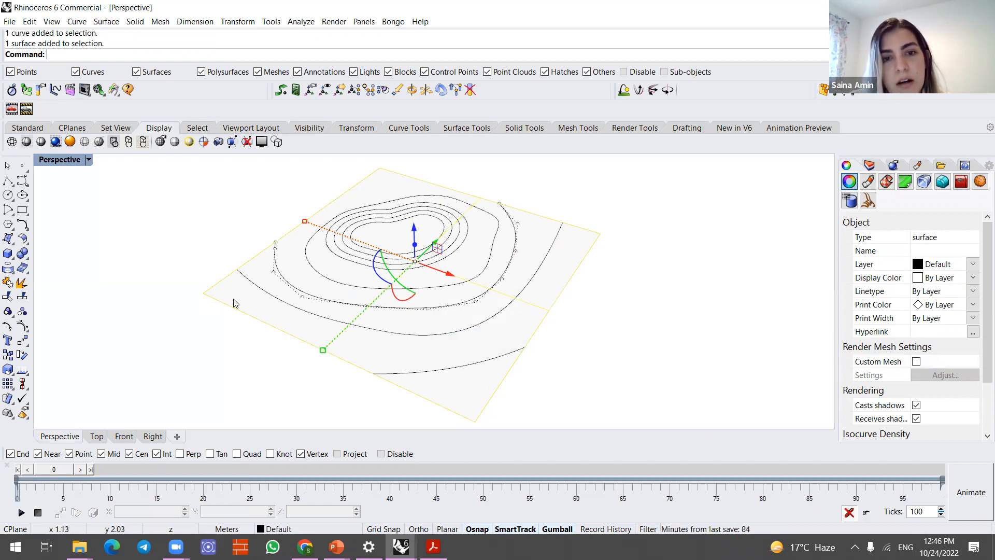
{"action": "left_click", "coordinate": [509, 274]}
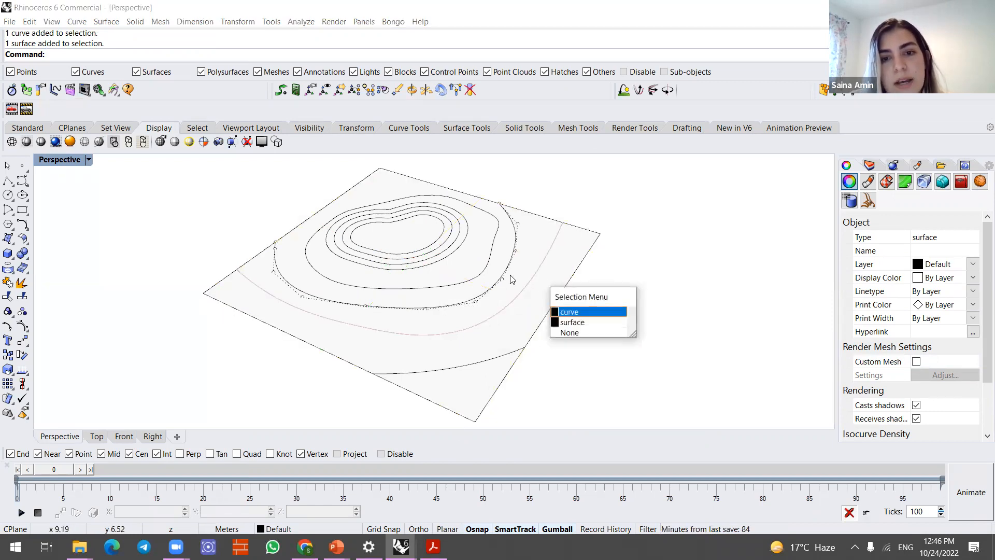
{"action": "right_click", "coordinate": [502, 271]}
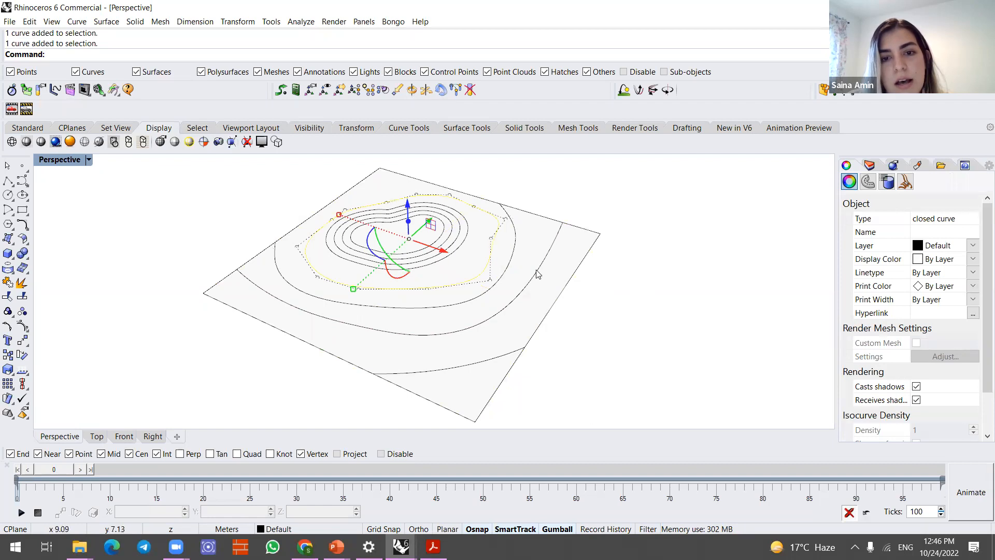
{"action": "key", "text": "Escape"}
{"action": "left_click", "coordinate": [536, 282]}
{"action": "key", "text": "Escape"}
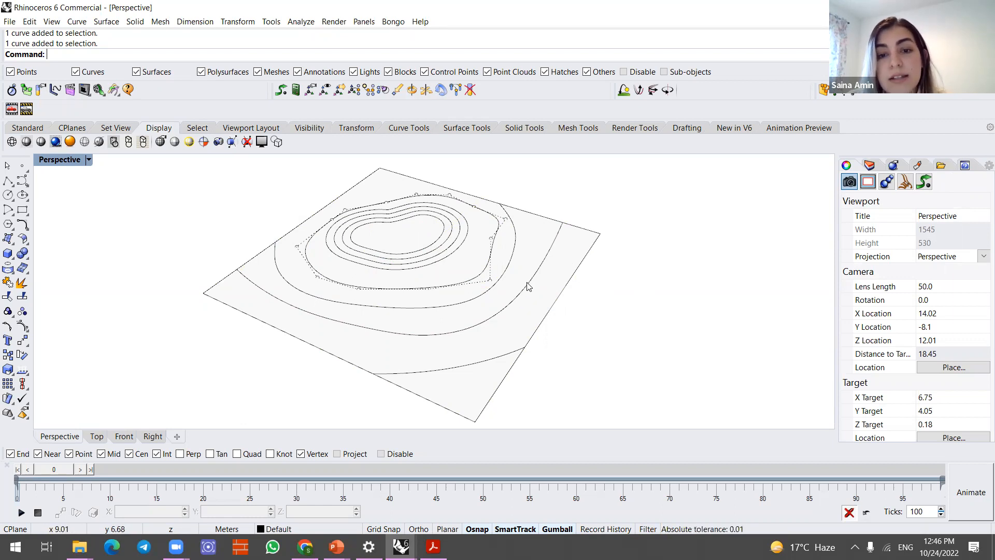
{"action": "left_click", "coordinate": [573, 279]}
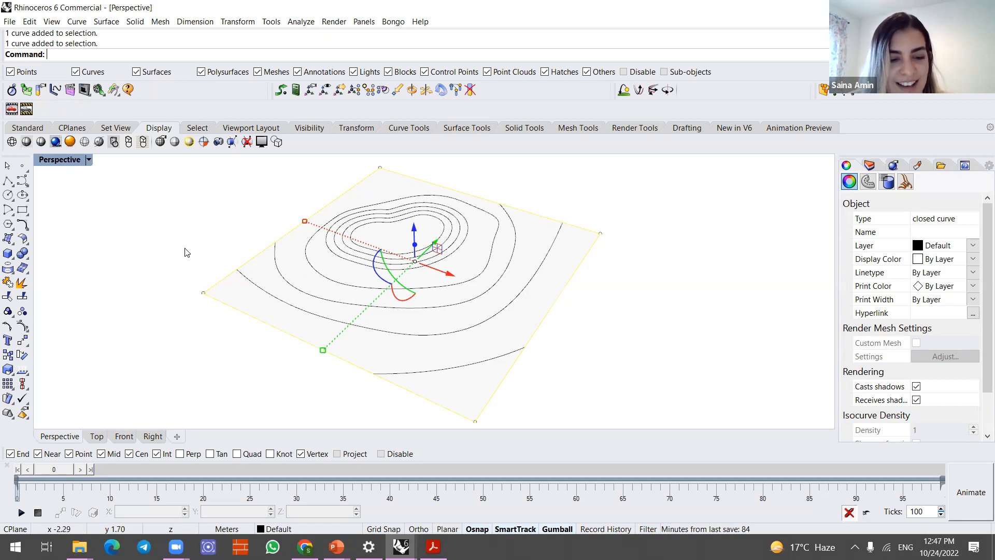
- Undo the planar surface and redo the contour curve and trim operations that are undone along with it
{"action": "key", "text": "ctrl+z"}
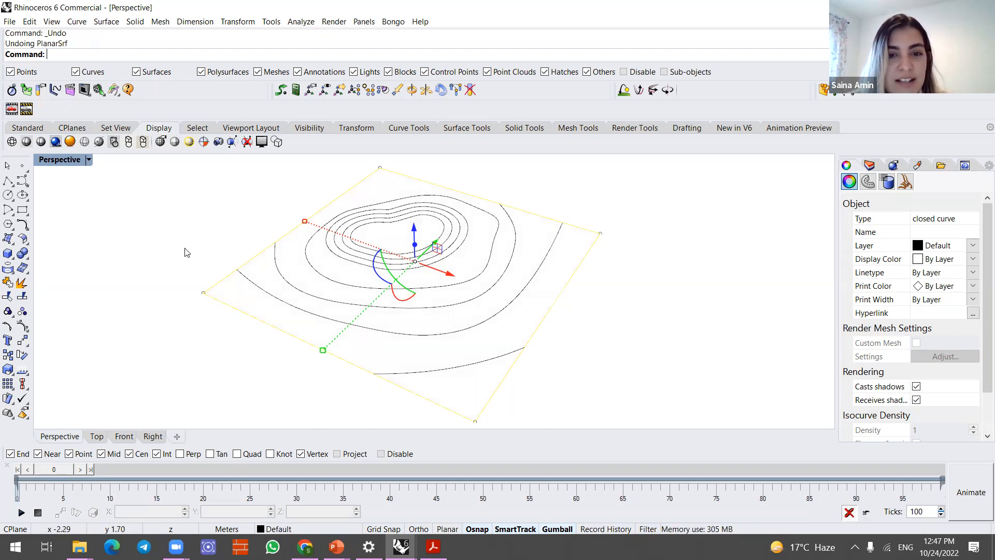
{"action": "key", "text": "ctrl+z"}
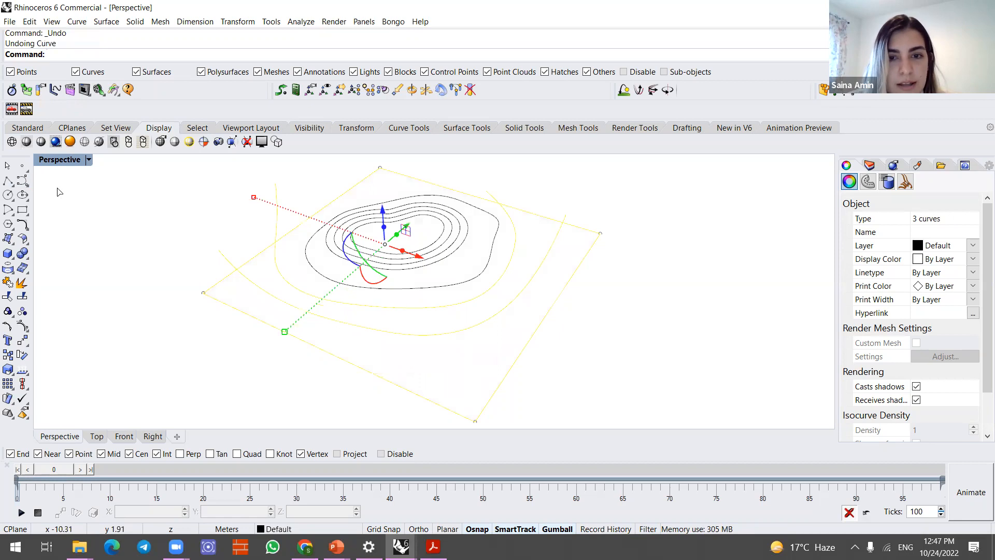
{"action": "left_click", "coordinate": [52, 22]}
{"action": "mouse_move", "coordinate": [28, 25]}
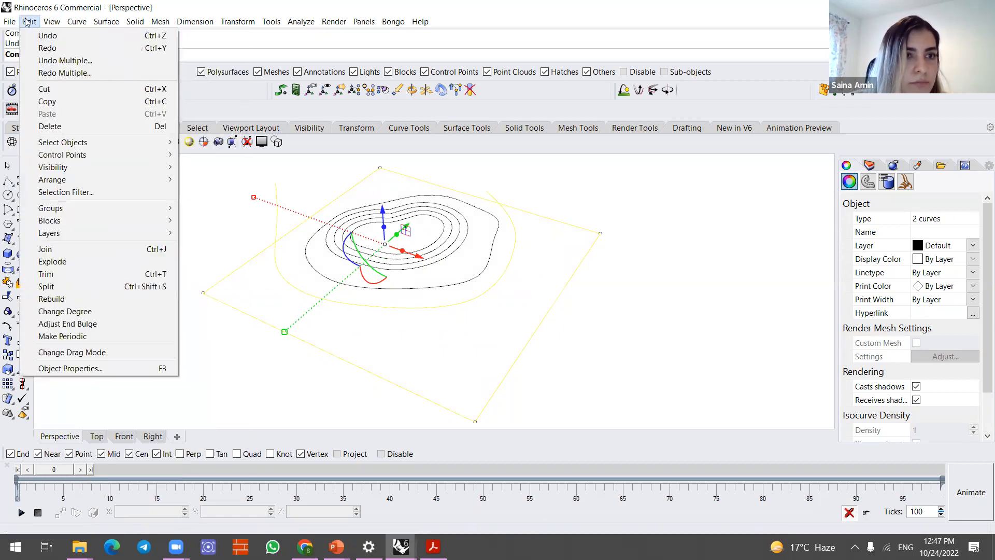
{"action": "left_click", "coordinate": [37, 45]}
{"action": "left_click", "coordinate": [30, 21]}
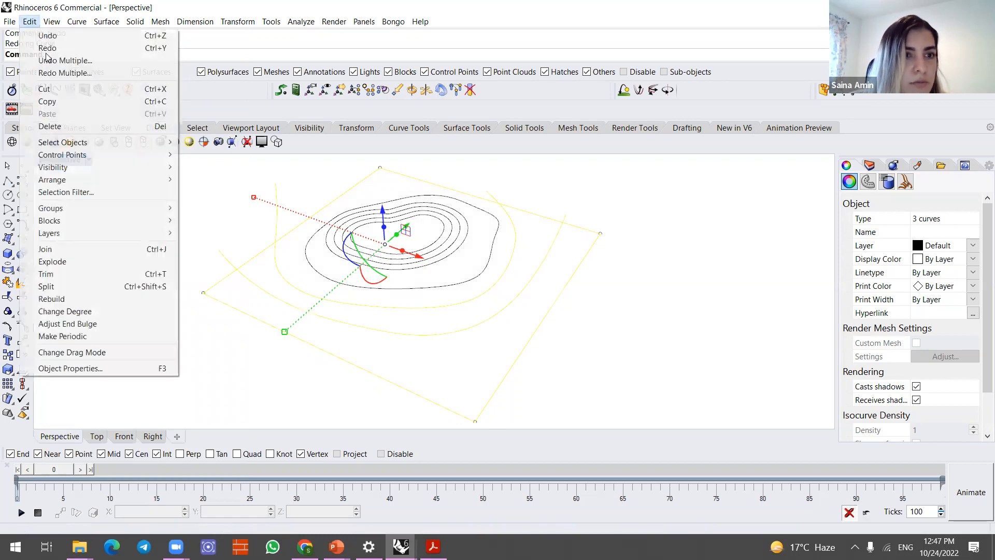
{"action": "left_click", "coordinate": [47, 47]}
{"action": "left_click", "coordinate": [30, 21]}
{"action": "left_click", "coordinate": [42, 47]}
- Clear the selection and return the Perspective viewport to Wireframe display
{"action": "left_click", "coordinate": [617, 326]}
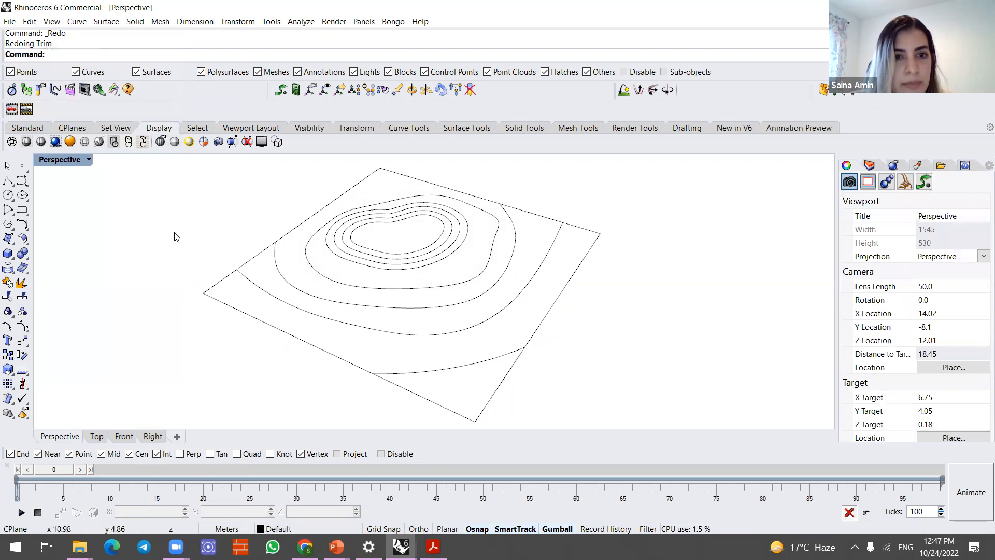
{"action": "left_click", "coordinate": [89, 159]}
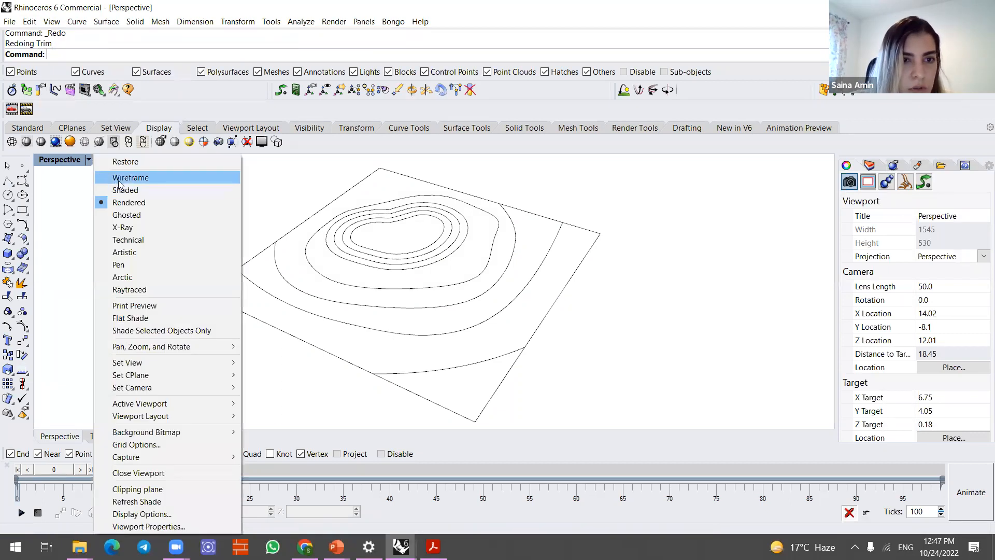
{"action": "left_click", "coordinate": [115, 175]}
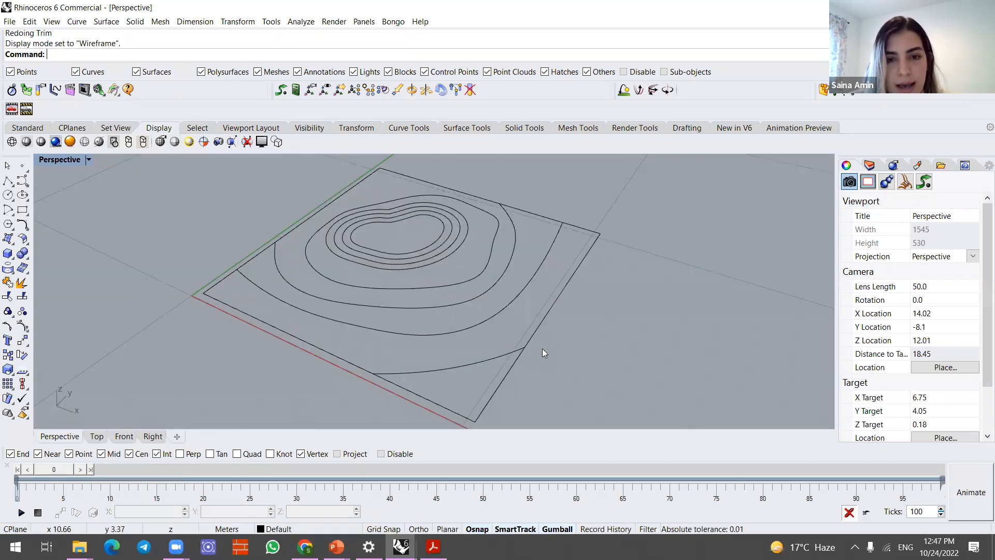
{"action": "type", "text": "Split"}
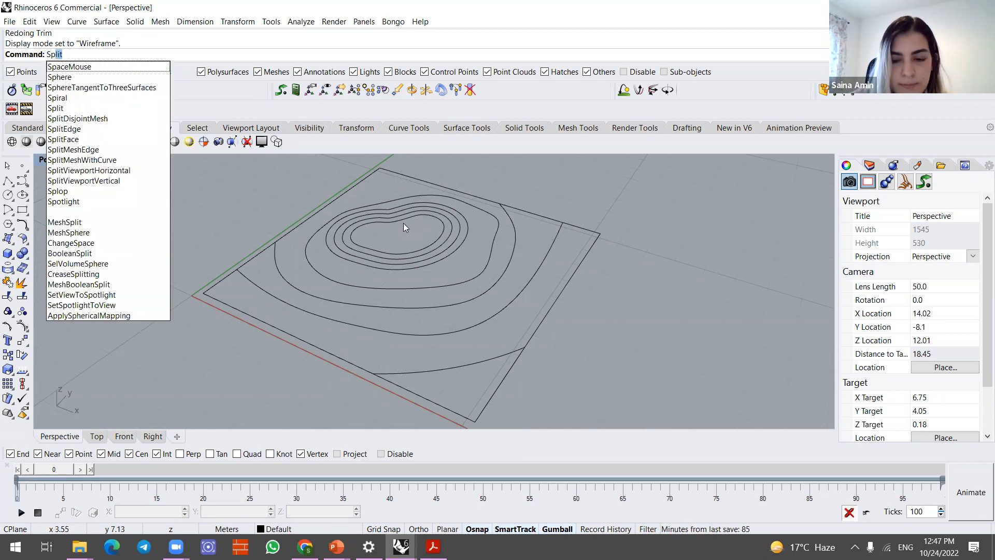
{"action": "key", "text": "Return"}
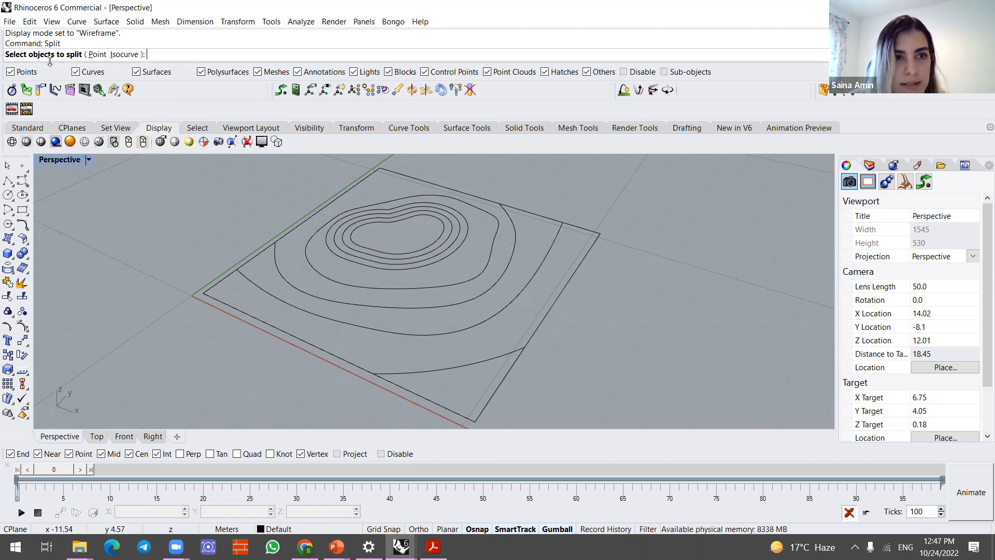
{"action": "left_click_drag", "start_coordinate": [537, 236], "coordinate": [390, 371]}
{"action": "key", "text": "Return"}
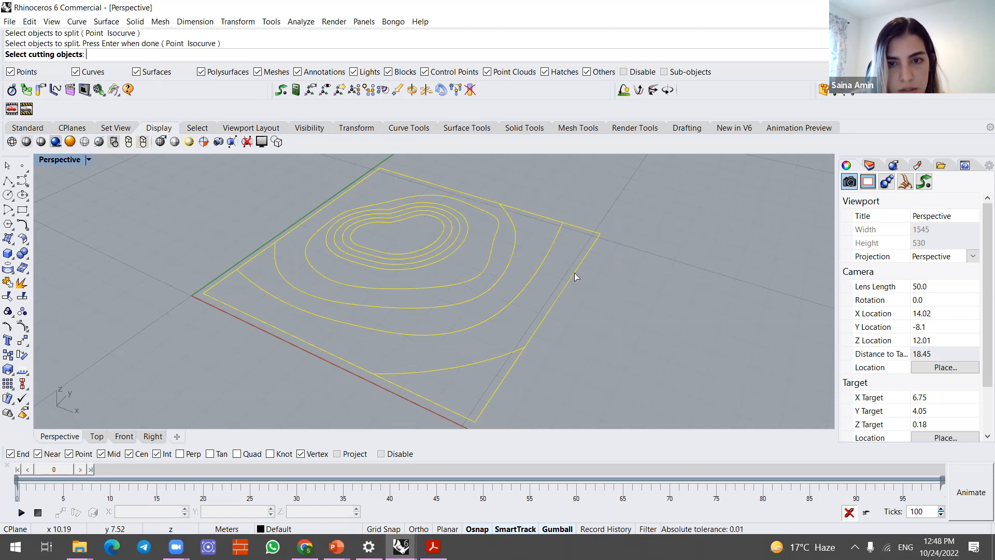
{"action": "key", "text": "Escape"}
- Start the Split command with the square and all contour curves as the objects to split
{"action": "key", "text": "Return"}
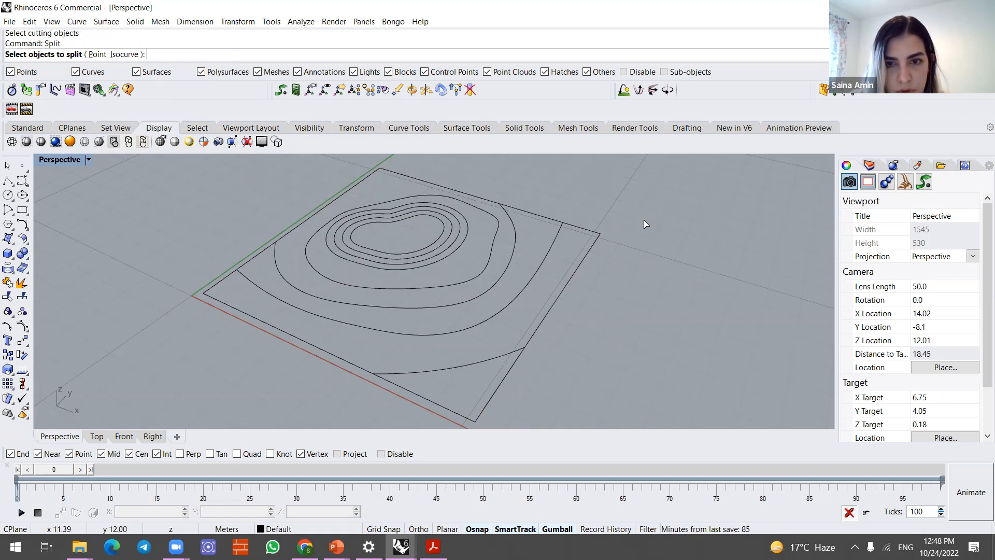
{"action": "key", "text": "ctrl+a"}
{"action": "key", "text": "Return"}
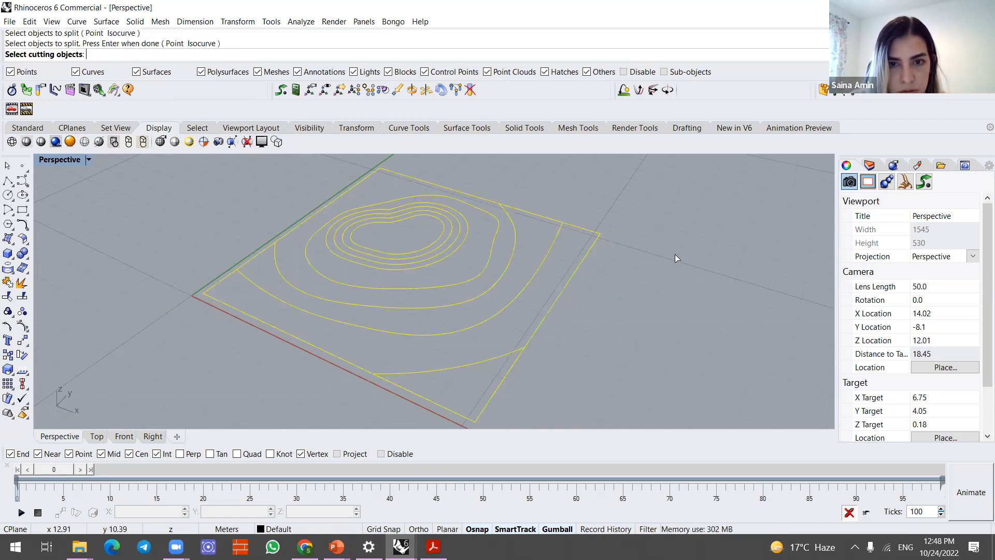
- Set the Perspective viewport to Shaded display and cancel the pending Split command
{"action": "left_click", "coordinate": [101, 163]}
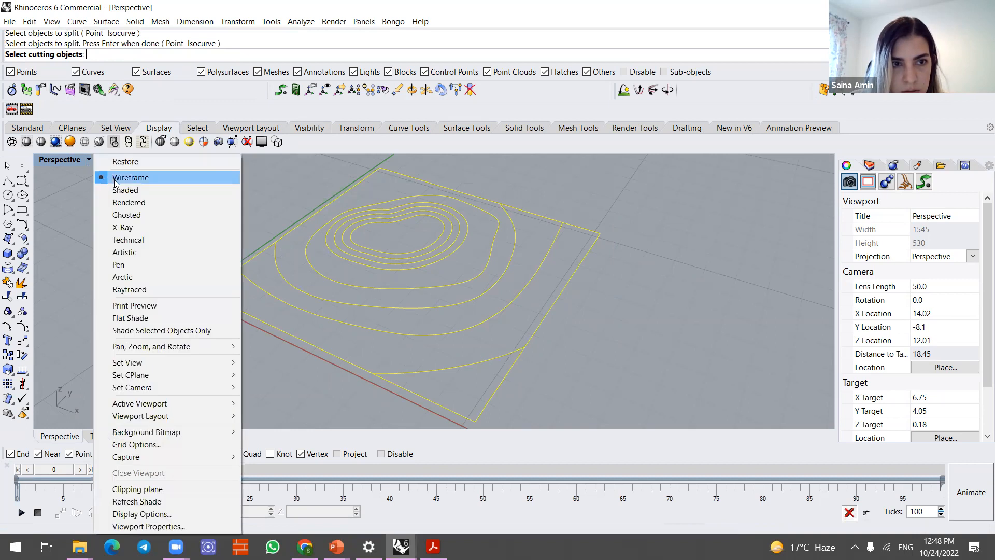
{"action": "left_click", "coordinate": [104, 190]}
{"action": "left_click", "coordinate": [91, 164]}
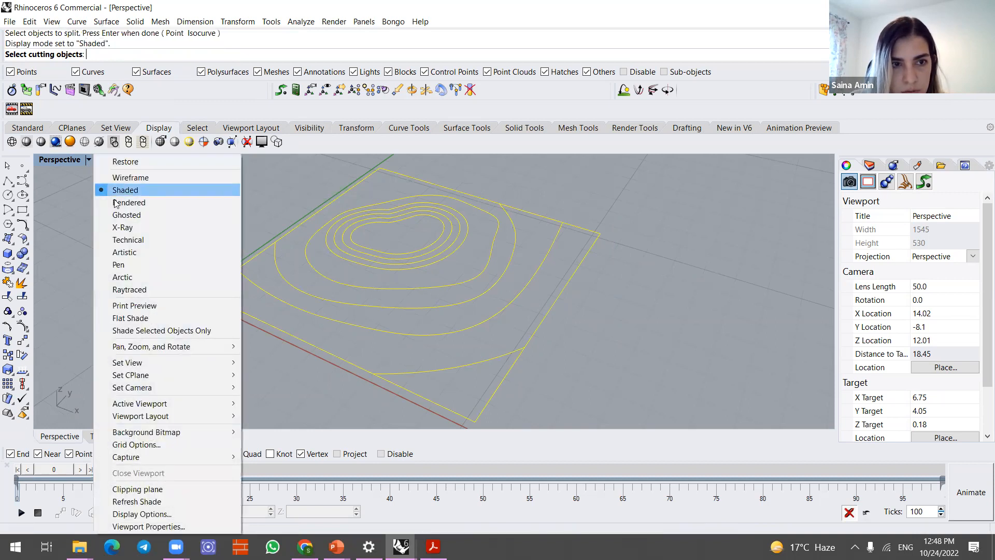
{"action": "left_click", "coordinate": [115, 202]}
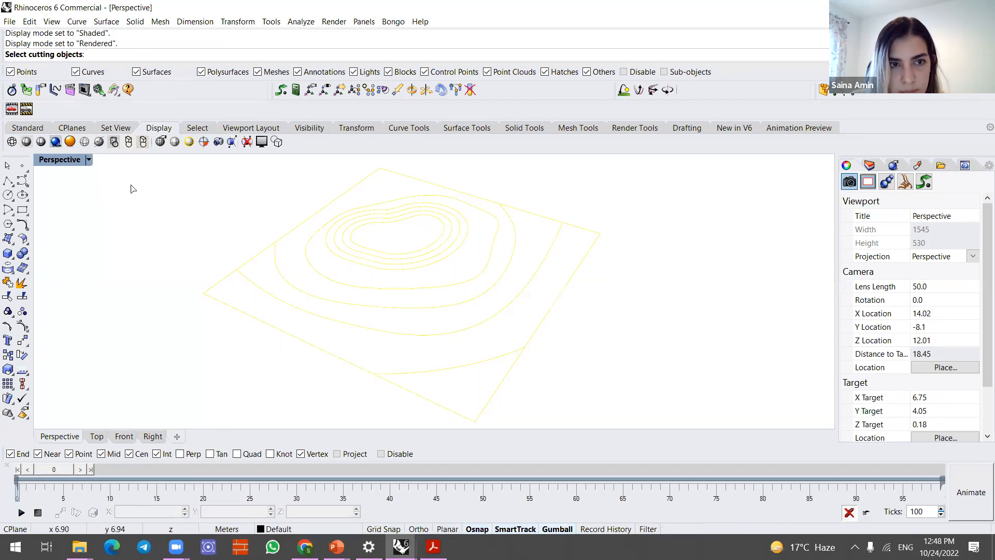
{"action": "left_click", "coordinate": [89, 160]}
{"action": "left_click", "coordinate": [106, 190]}
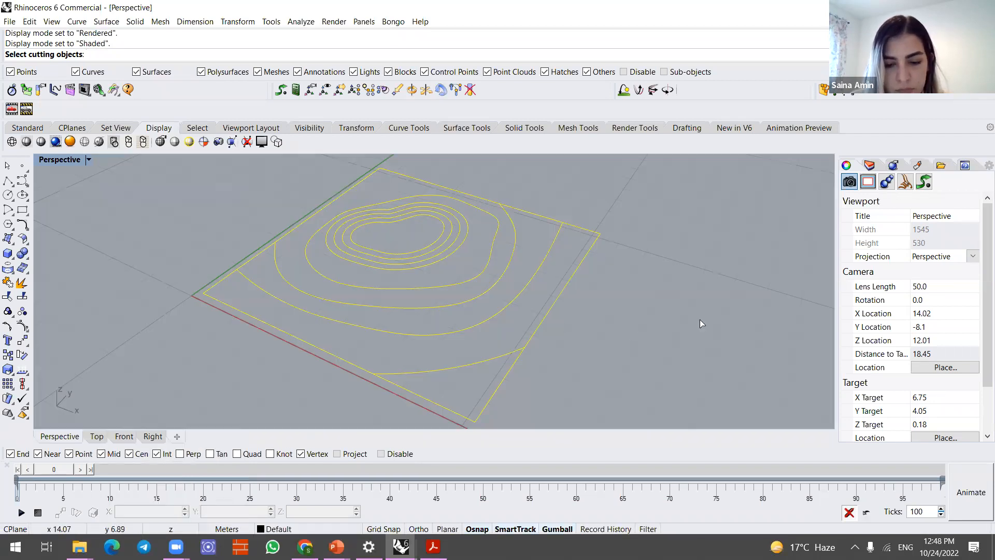
{"action": "key", "text": "Escape"}
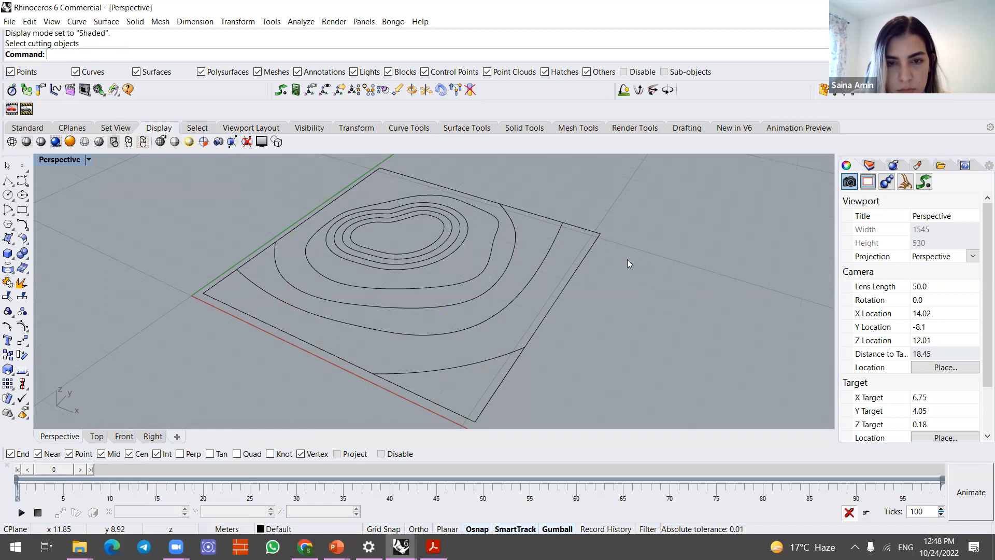
- Split the square outline using all the contour curves as cutting objects
{"action": "left_click", "coordinate": [596, 234]}
{"action": "key", "text": "Return"}
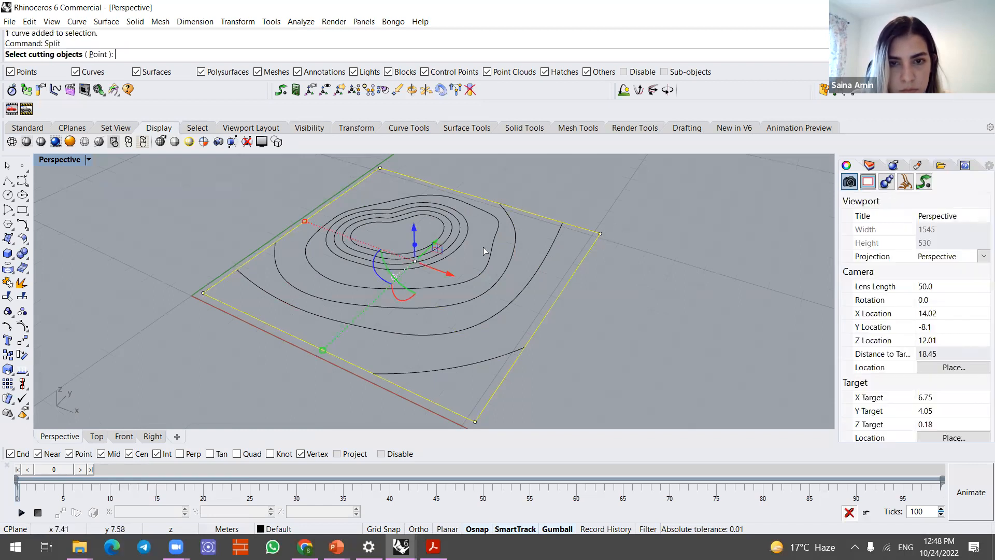
{"action": "left_click_drag", "start_coordinate": [395, 286], "coordinate": [395, 286]}
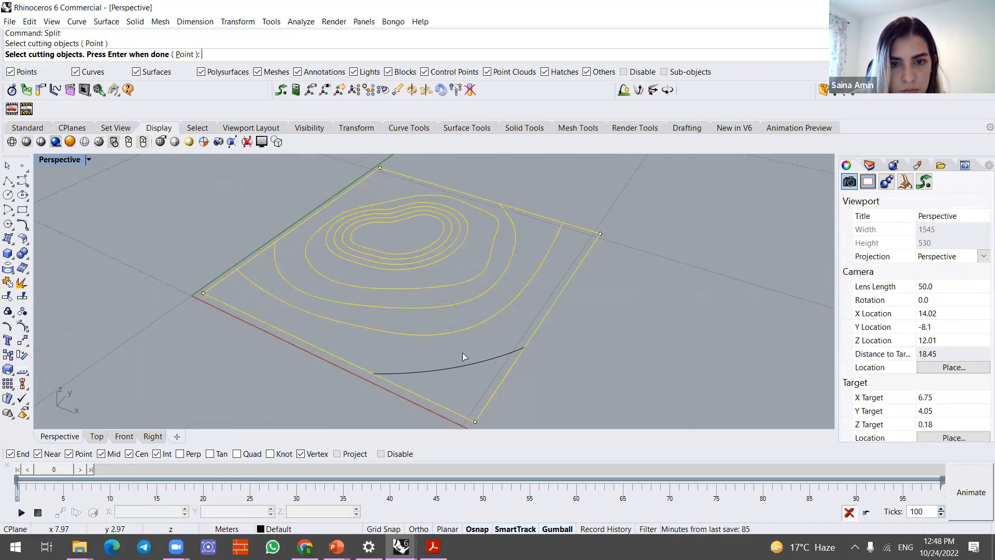
{"action": "left_click", "coordinate": [468, 367]}
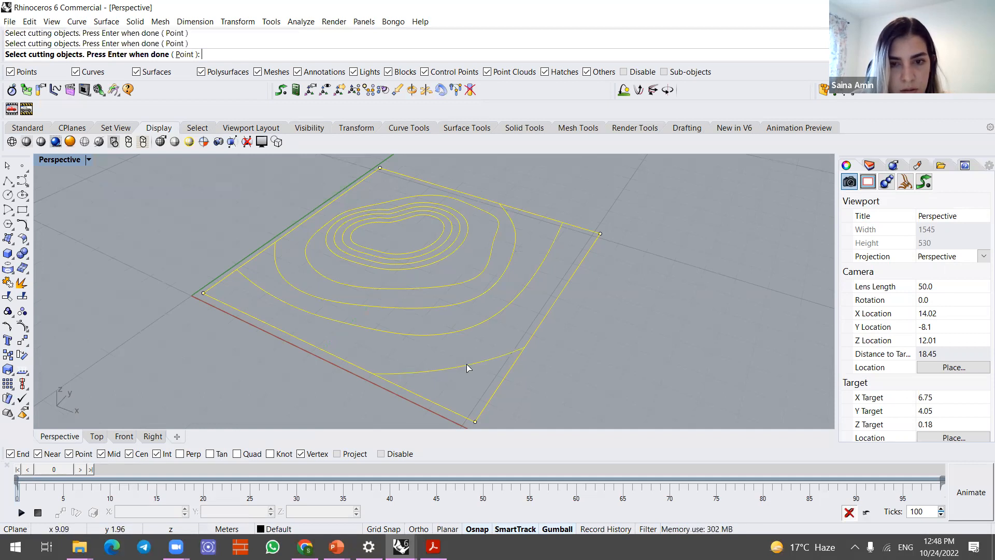
{"action": "key", "text": "Return"}
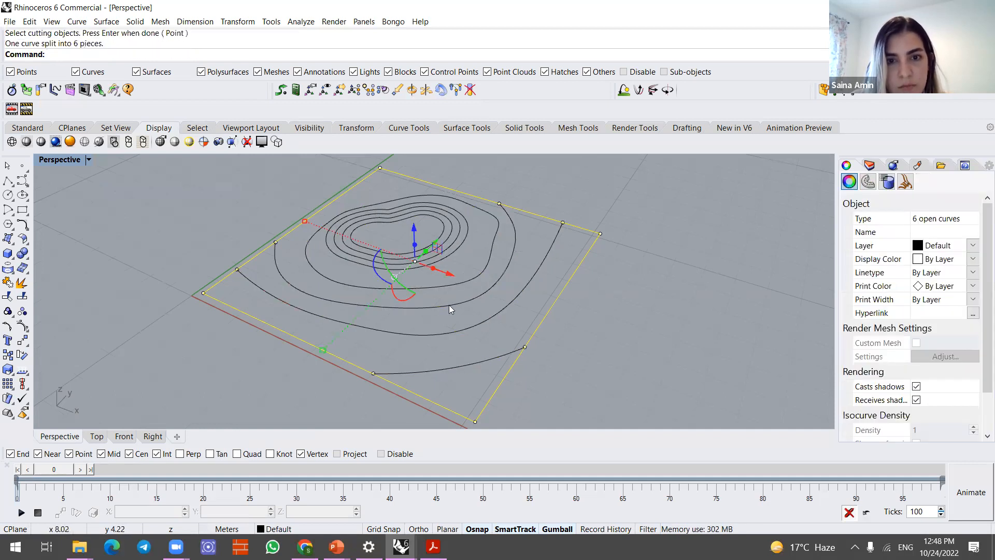
- Select contour curves and outline segments in turn in Shaded display to examine how the square outline is divided
{"action": "left_click", "coordinate": [677, 290]}
{"action": "left_click", "coordinate": [524, 285]}
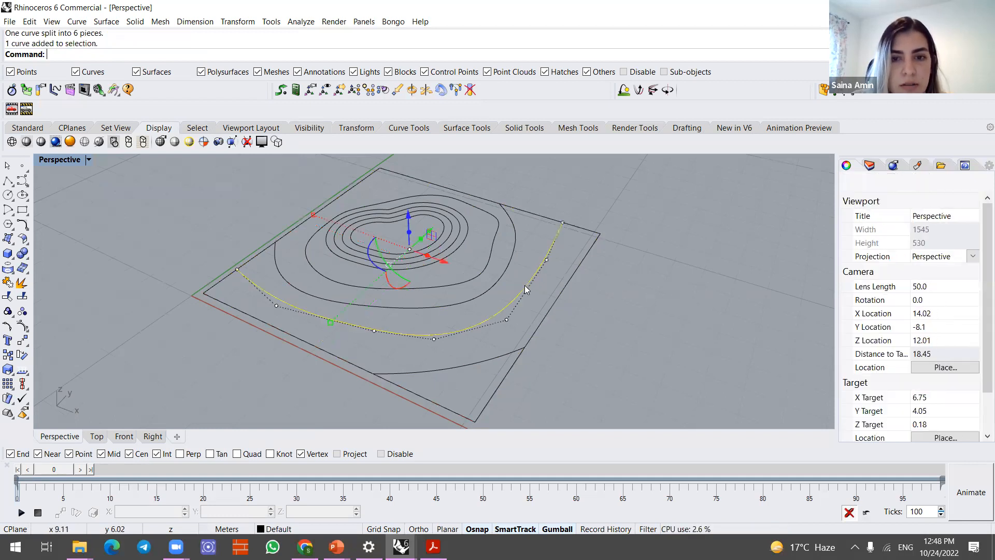
{"action": "left_click", "coordinate": [501, 354]}
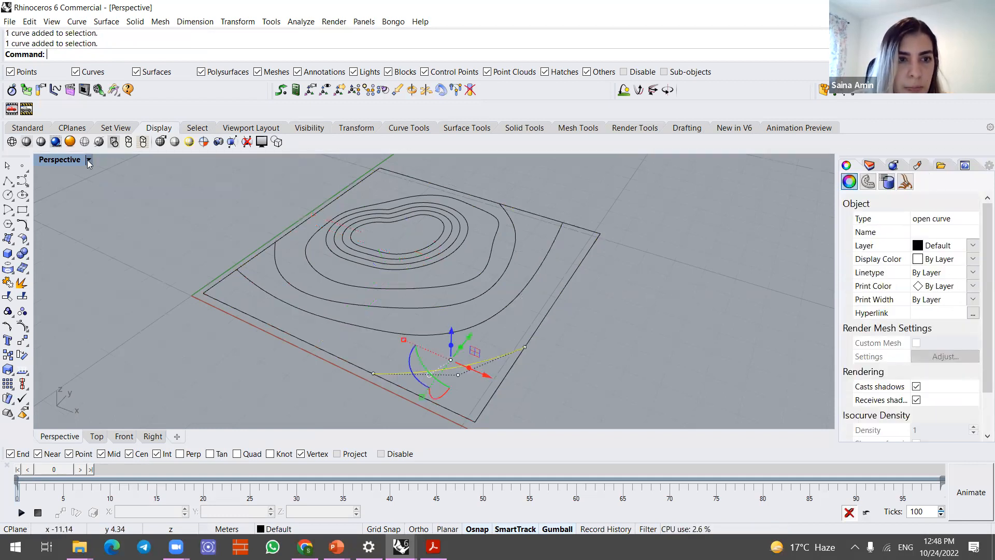
{"action": "left_click", "coordinate": [88, 160]}
{"action": "left_click", "coordinate": [105, 190]}
{"action": "left_click", "coordinate": [507, 308]}
{"action": "left_click", "coordinate": [538, 325]}
{"action": "left_click", "coordinate": [474, 321]}
{"action": "left_click", "coordinate": [462, 299]}
{"action": "left_click", "coordinate": [427, 286]}
{"action": "left_click", "coordinate": [342, 358]}
{"action": "left_click", "coordinate": [407, 385]}
{"action": "left_click", "coordinate": [395, 331]}
{"action": "left_click", "coordinate": [418, 289]}
{"action": "left_click", "coordinate": [434, 279]}
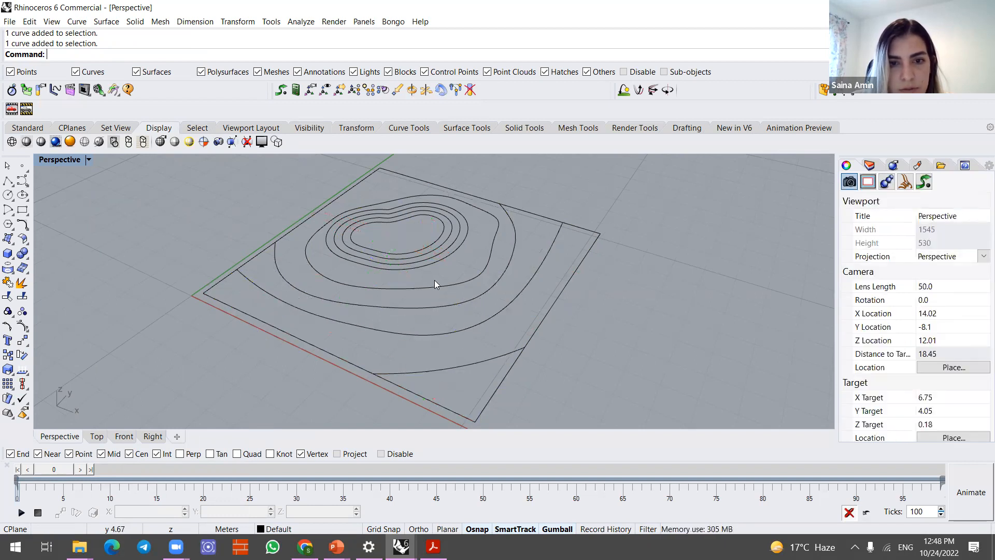
{"action": "left_click", "coordinate": [455, 190]}
{"action": "left_click", "coordinate": [298, 284]}
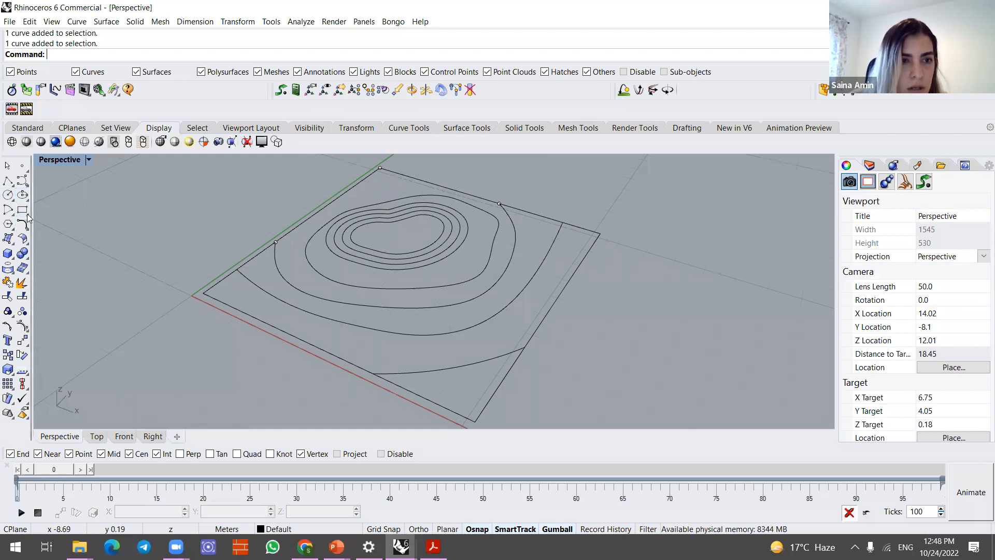
- Build a planar surface from the short corner contour and the outline segment that closes off the front corner
{"action": "left_click", "coordinate": [22, 240]}
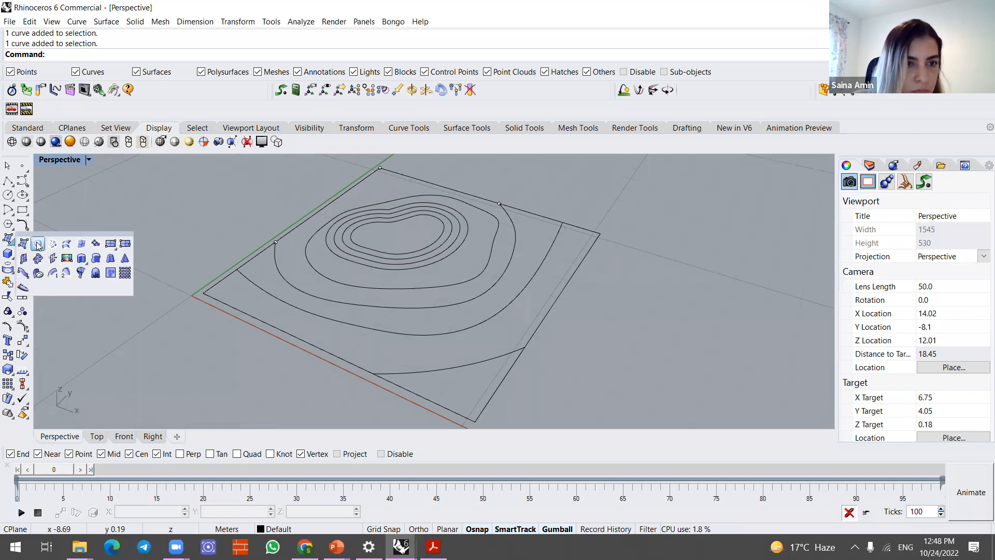
{"action": "left_click", "coordinate": [37, 244]}
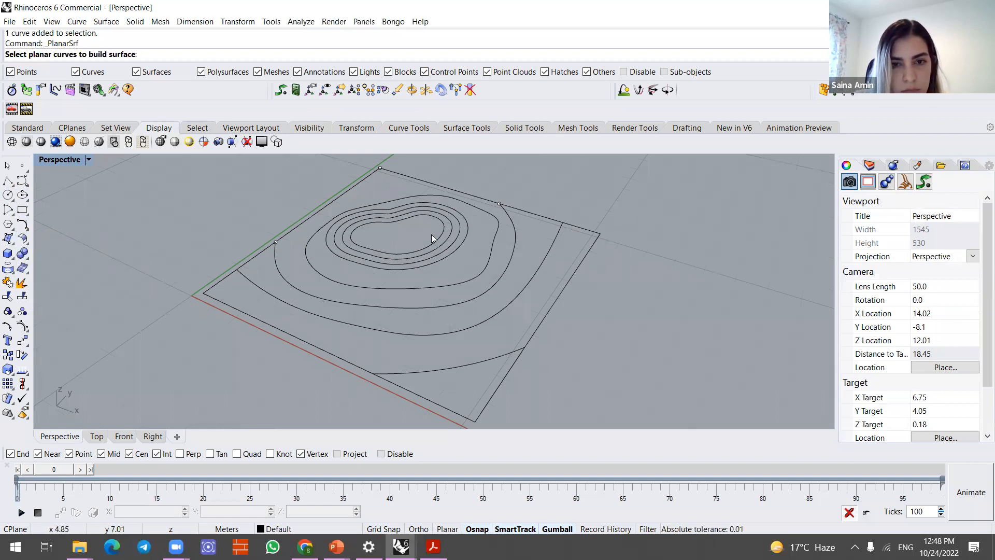
{"action": "left_click", "coordinate": [493, 361]}
{"action": "left_click", "coordinate": [500, 382]}
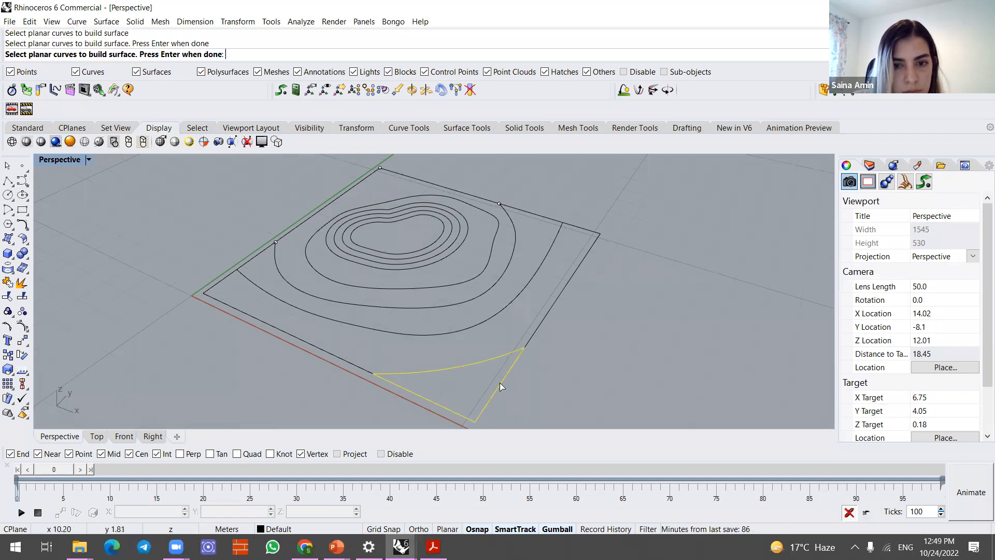
{"action": "key", "text": "Return"}
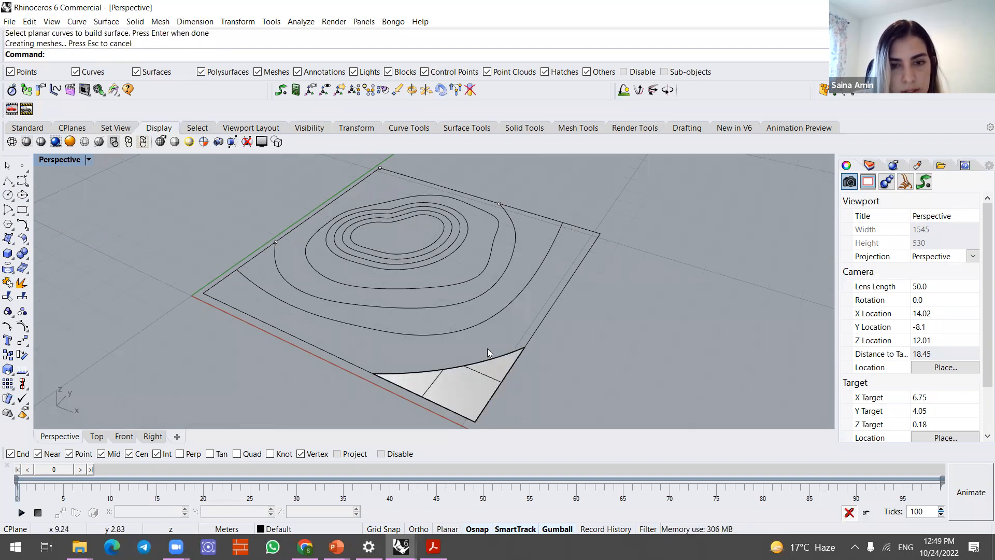
- Build a planar surface between the corner contour and the next open contour, using the two outline segments joining their ends
{"action": "left_click", "coordinate": [483, 329]}
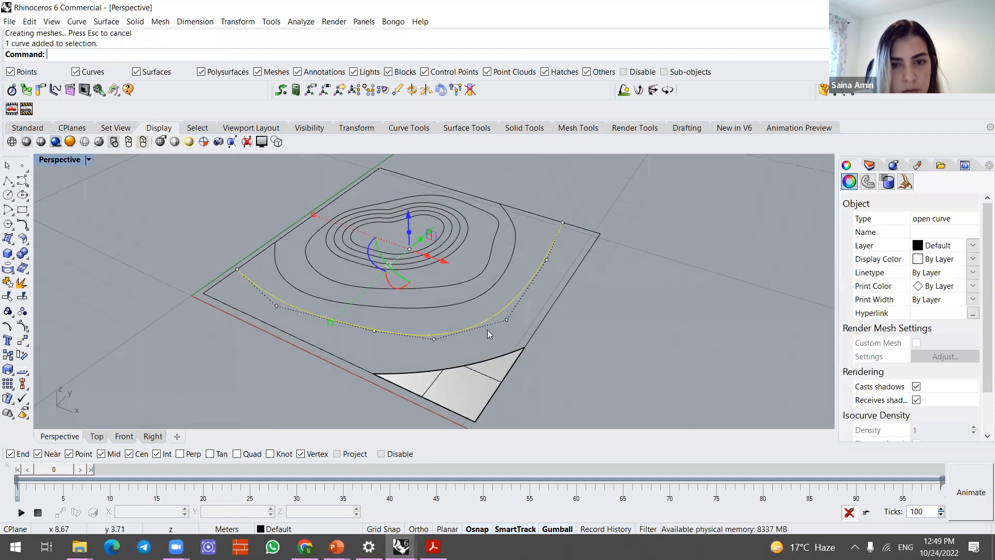
{"action": "left_click", "coordinate": [491, 357]}
{"action": "left_click", "coordinate": [523, 389]}
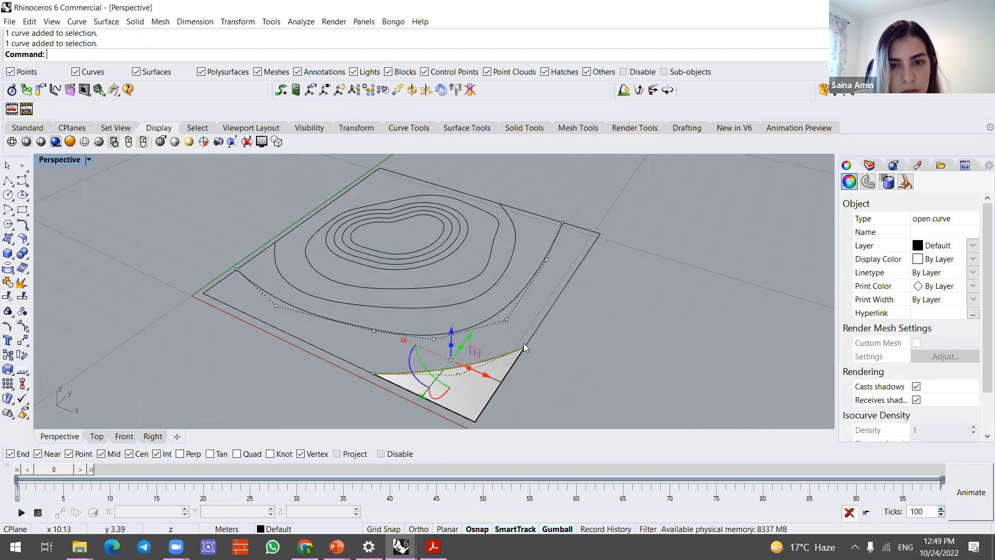
{"action": "left_click", "coordinate": [369, 373]}
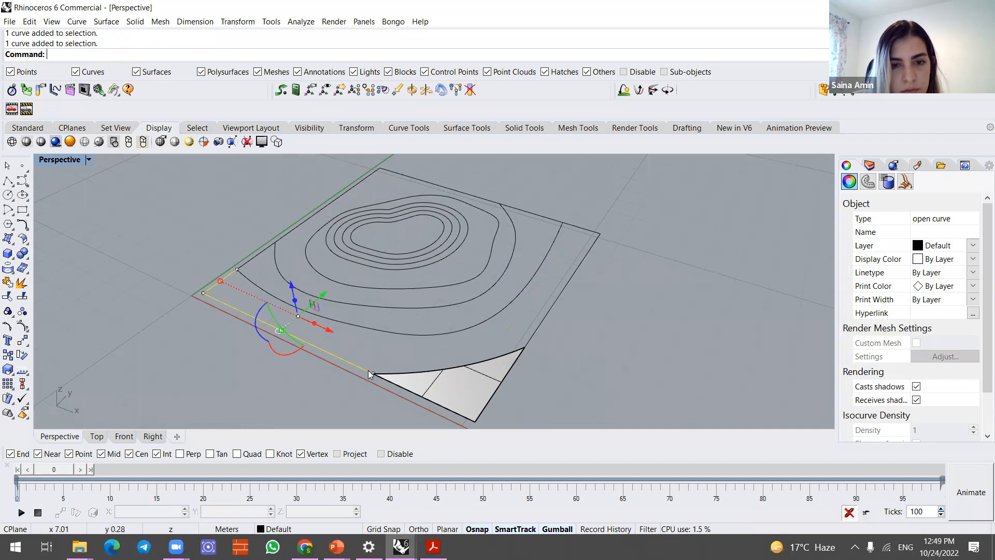
{"action": "left_click", "coordinate": [412, 335], "text": "shift"}
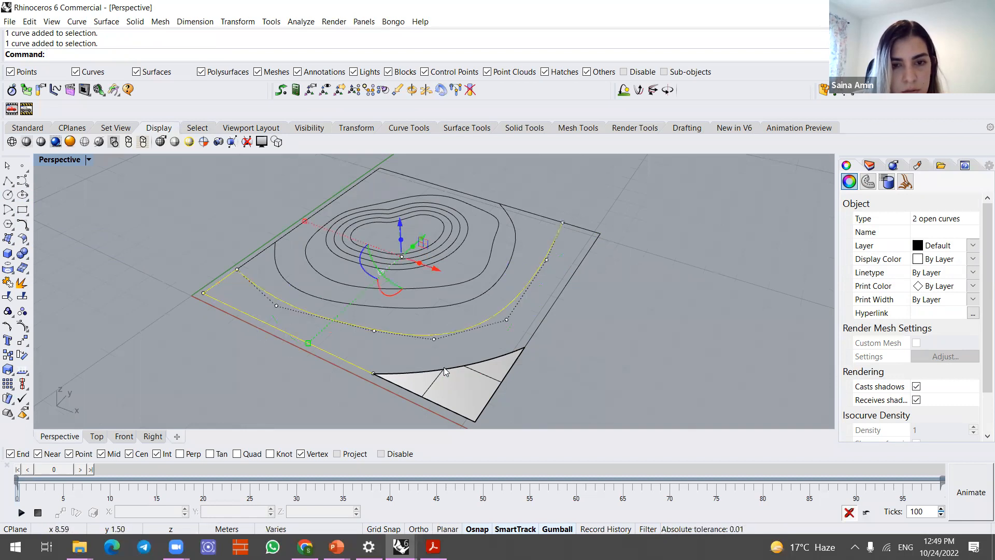
{"action": "left_click", "coordinate": [528, 338], "text": "shift"}
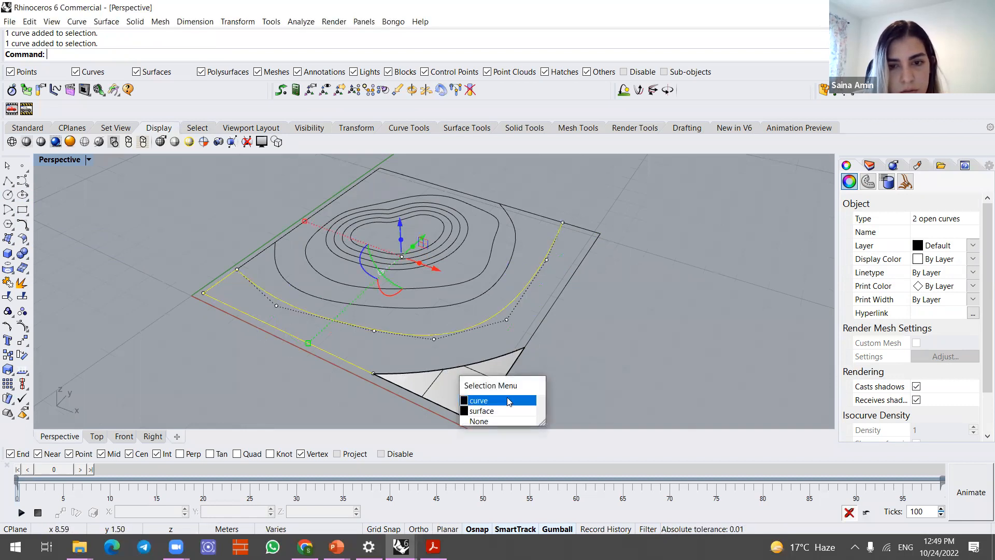
{"action": "left_click", "coordinate": [504, 400]}
{"action": "left_click", "coordinate": [528, 340], "text": "shift"}
{"action": "right_click", "coordinate": [549, 338]}
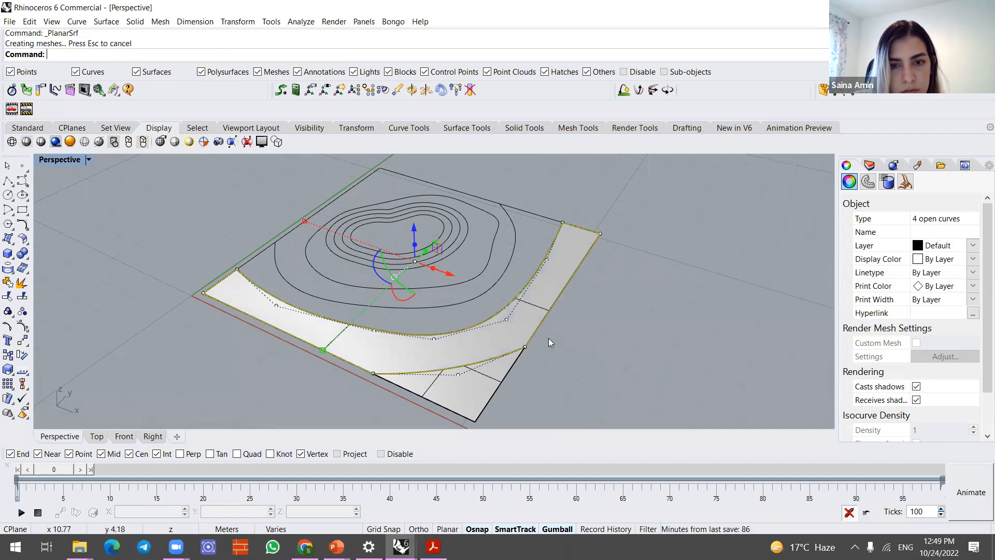
- Build a planar surface between the second and third open contours, closed by the two short outline segments between them
{"action": "left_click", "coordinate": [303, 294]}
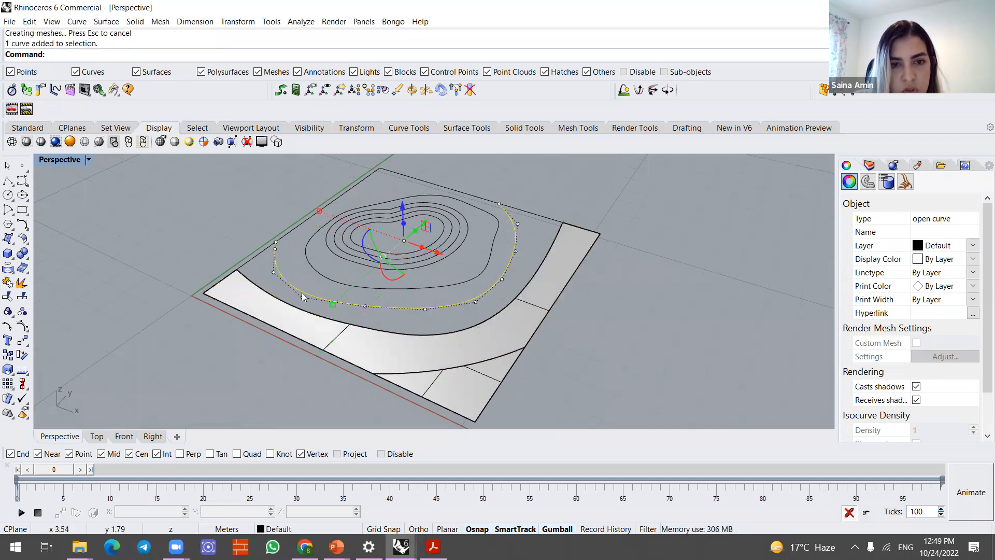
{"action": "left_click", "coordinate": [258, 254]}
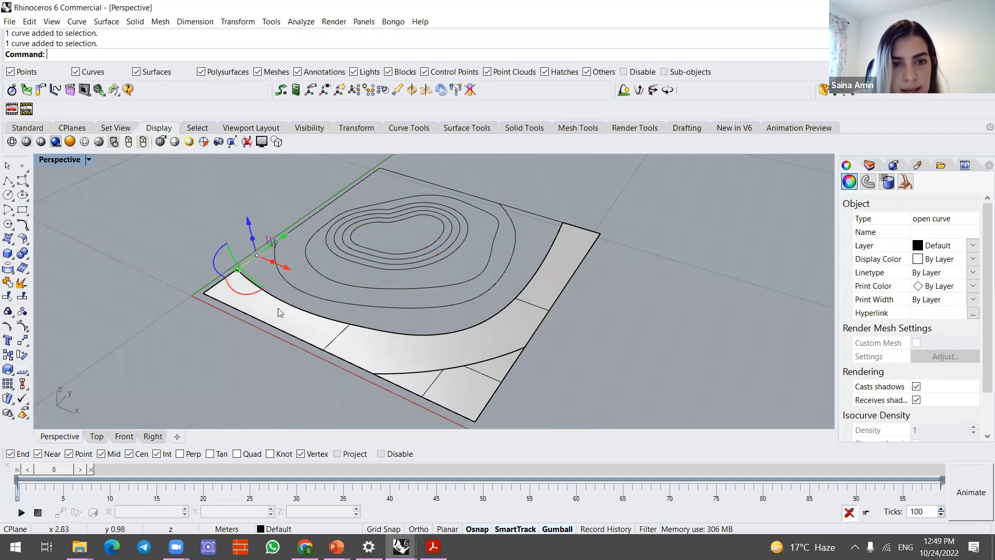
{"action": "left_click", "coordinate": [288, 309]}
{"action": "left_click", "coordinate": [547, 219], "text": "shift"}
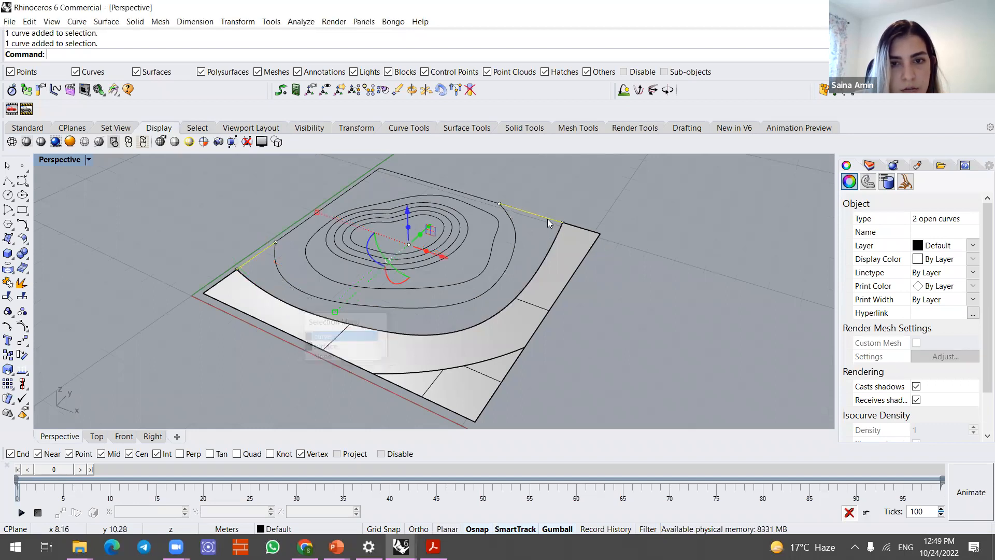
{"action": "left_click", "coordinate": [512, 263], "text": "shift"}
{"action": "right_click", "coordinate": [627, 191]}
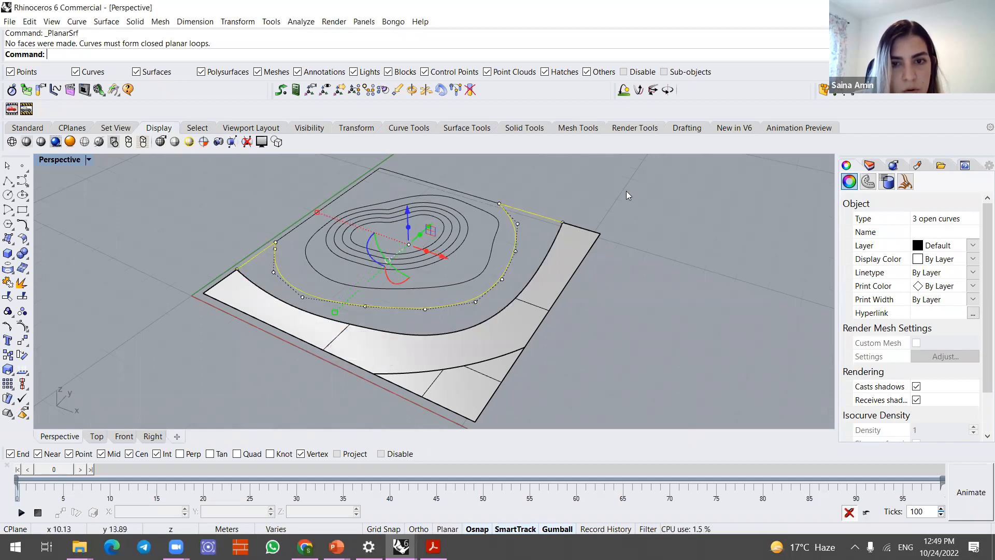
{"action": "left_click", "coordinate": [539, 261], "text": "shift"}
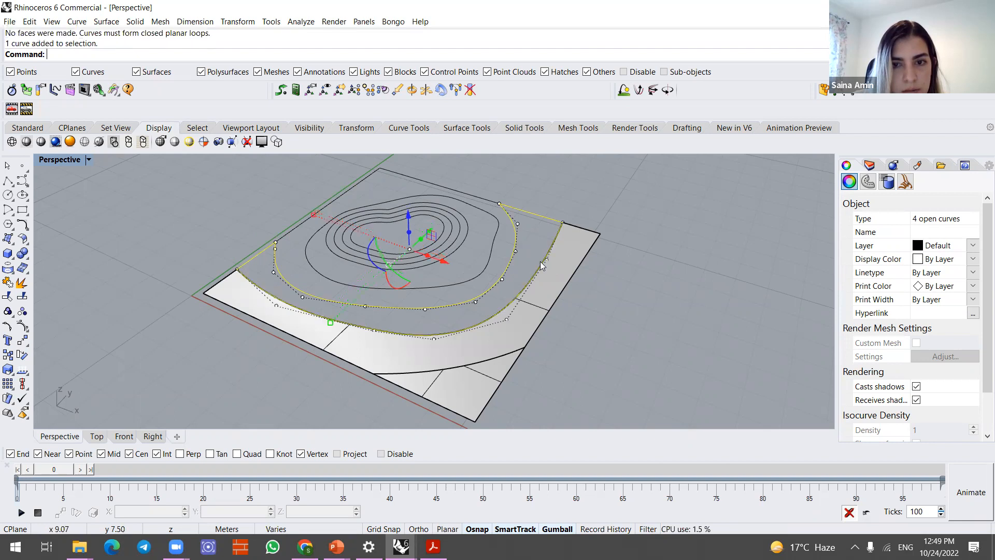
{"action": "right_click", "coordinate": [646, 177]}
- Build a planar surface from the innermost open contour, the back corner outline segment and the largest closed contour
{"action": "scroll", "coordinate": [445, 270], "scroll_direction": "up", "scroll_amount": 1}
{"action": "left_click", "coordinate": [444, 287]}
{"action": "left_click", "coordinate": [387, 314]}
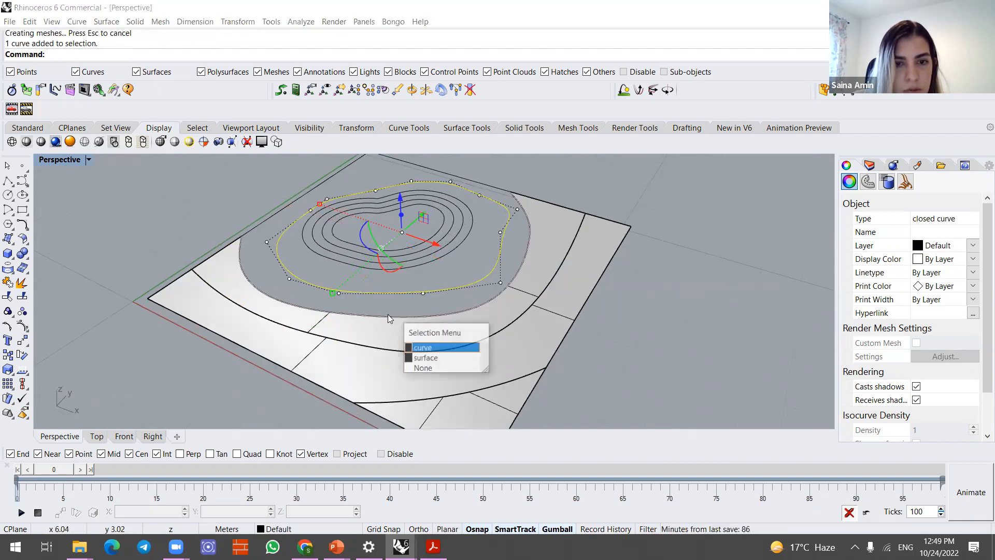
{"action": "left_click", "coordinate": [423, 348]}
{"action": "left_click", "coordinate": [285, 206], "text": "shift"}
{"action": "right_click", "coordinate": [587, 176]}
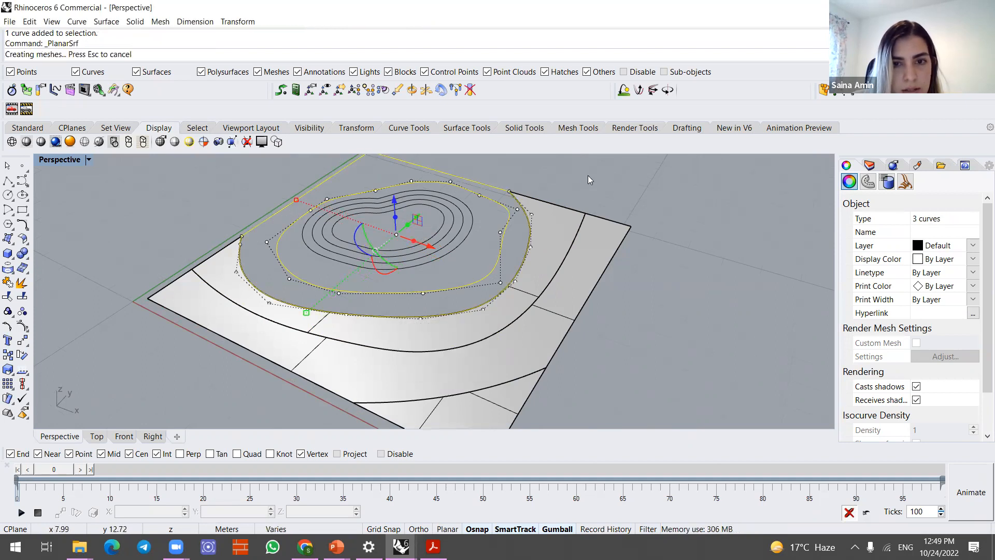
- Build a planar surface between the largest closed contour and the next closed contour inside it
{"action": "scroll", "coordinate": [332, 287], "scroll_direction": "up", "scroll_amount": 1}
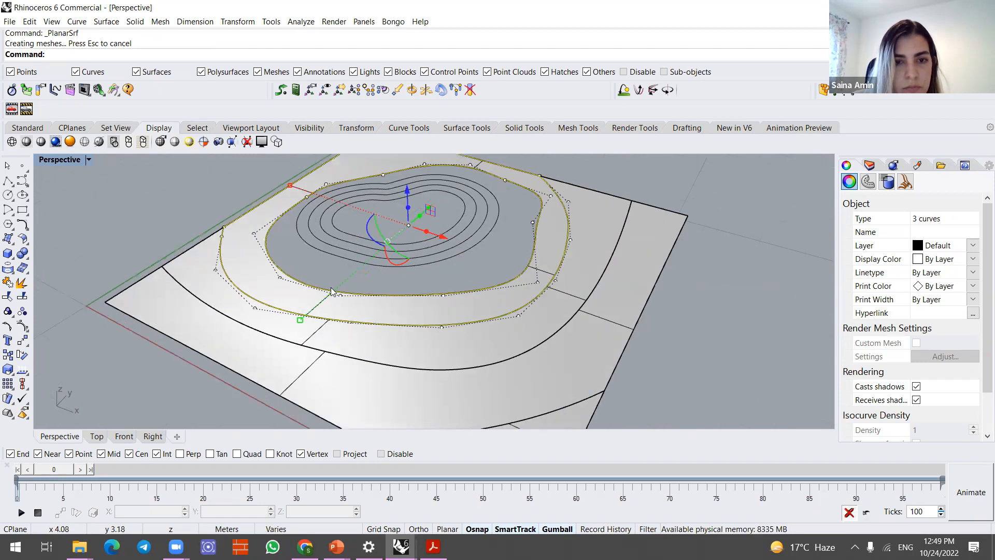
{"action": "left_click", "coordinate": [332, 293]}
{"action": "left_click", "coordinate": [366, 317]}
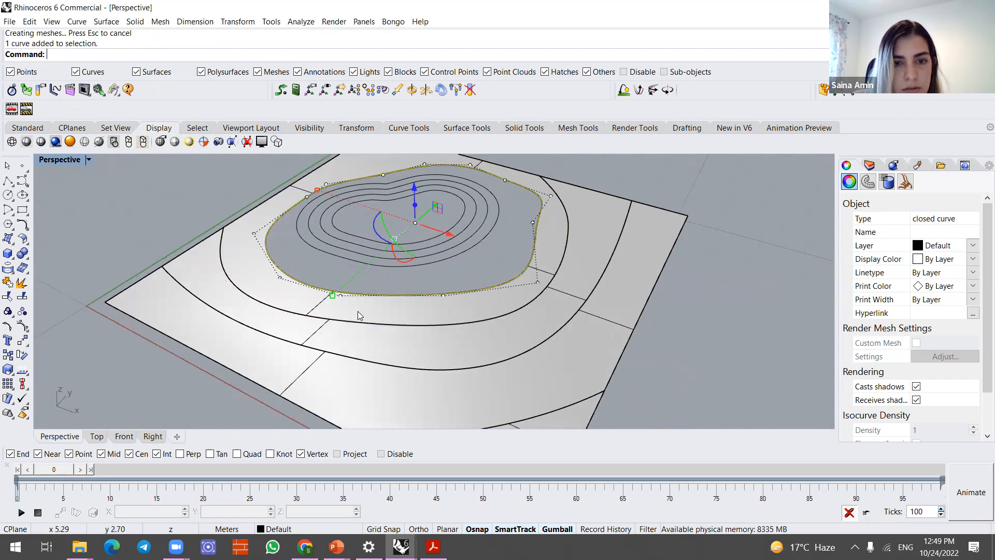
{"action": "left_click", "coordinate": [355, 261], "text": "shift"}
{"action": "right_click", "coordinate": [700, 200]}
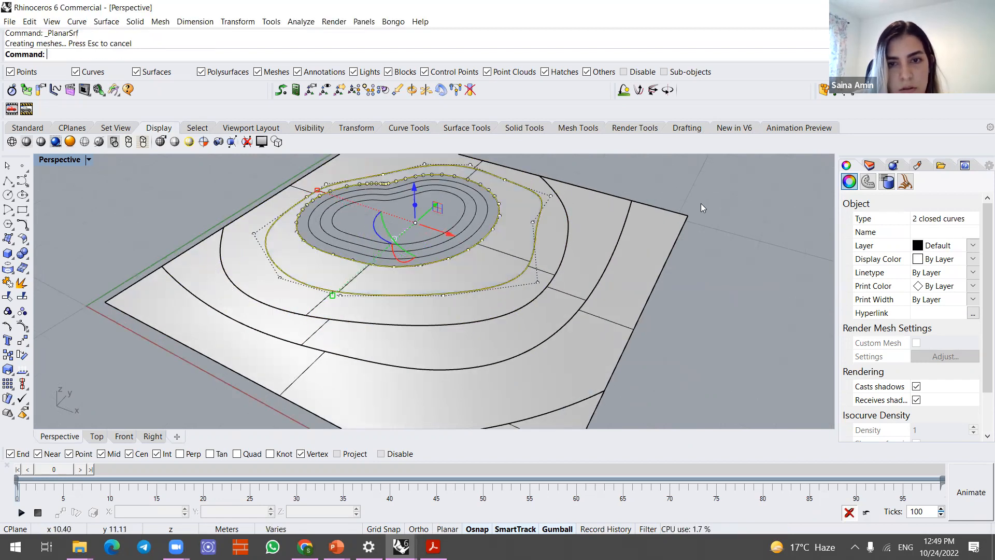
- Try to build a planar surface in the ring between the second and third largest closed contours
{"action": "scroll", "coordinate": [407, 264], "scroll_direction": "up", "scroll_amount": 3}
{"action": "left_click", "coordinate": [412, 267], "text": "shift"}
{"action": "left_click", "coordinate": [426, 273], "text": "shift"}
{"action": "scroll", "coordinate": [496, 289], "scroll_direction": "down", "scroll_amount": 5}
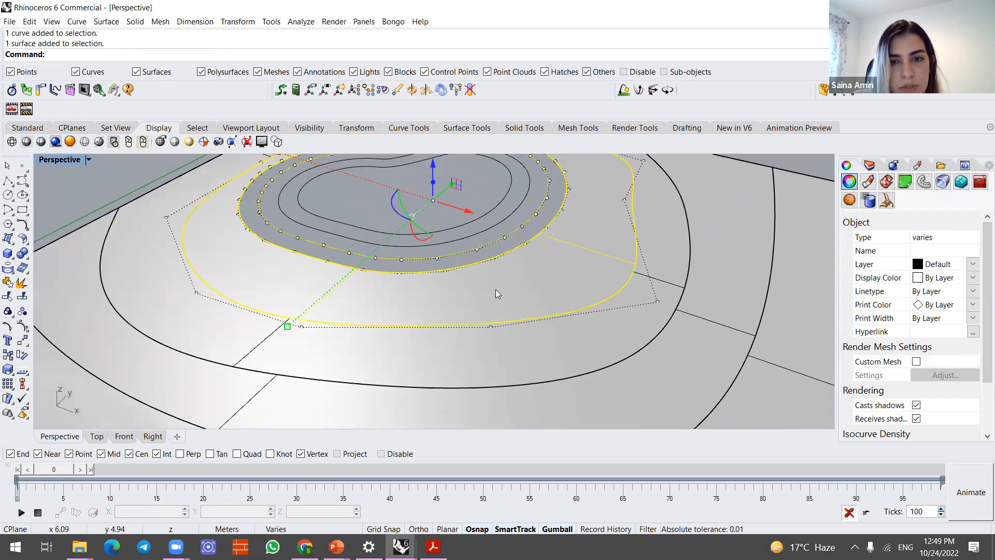
{"action": "right_click", "coordinate": [643, 183]}
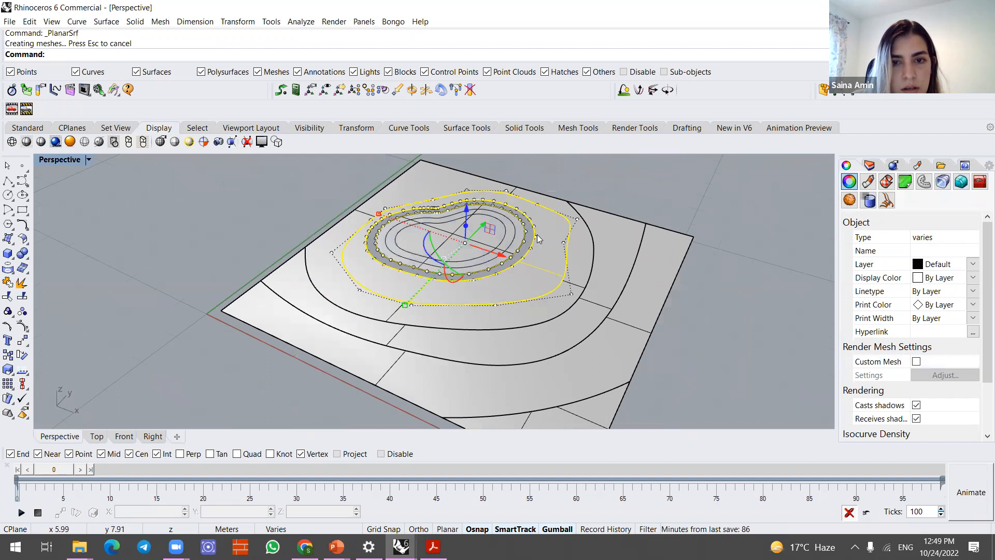
- Build a planar surface in the ring between the second and third largest closed contours, using only those two curves
{"action": "scroll", "coordinate": [506, 265], "scroll_direction": "up", "scroll_amount": 3}
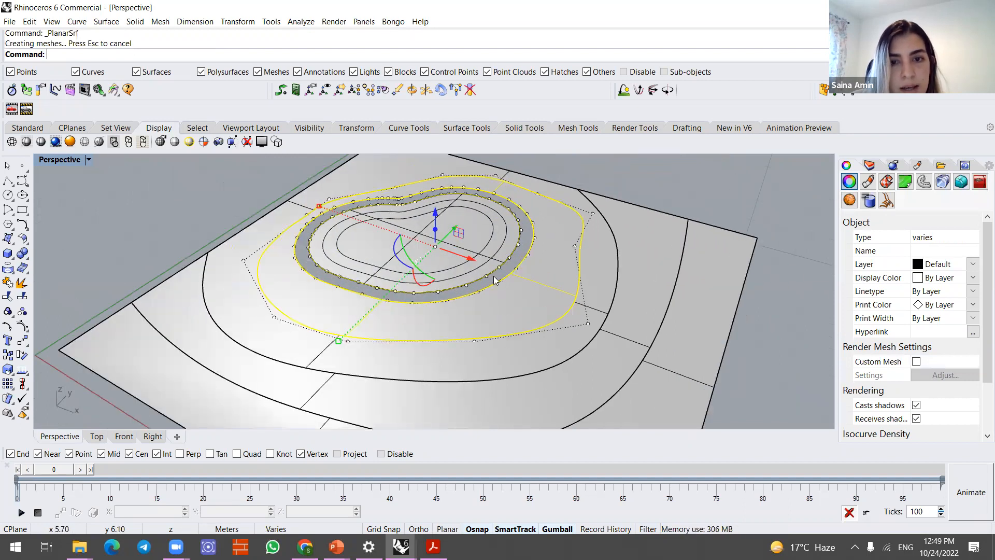
{"action": "left_click", "coordinate": [497, 286]}
{"action": "left_click", "coordinate": [531, 313]}
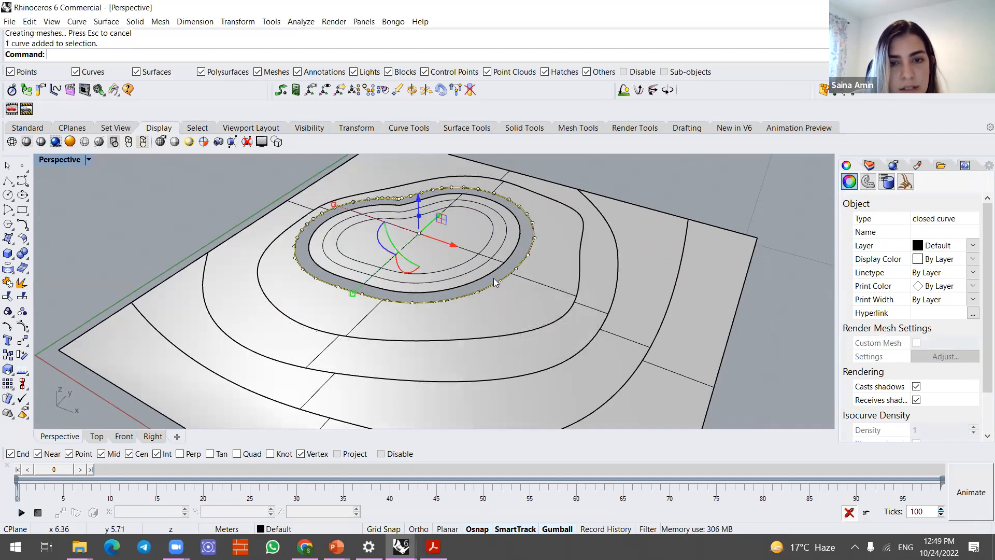
{"action": "left_click", "coordinate": [498, 276], "text": "shift"}
{"action": "left_click", "coordinate": [532, 304]}
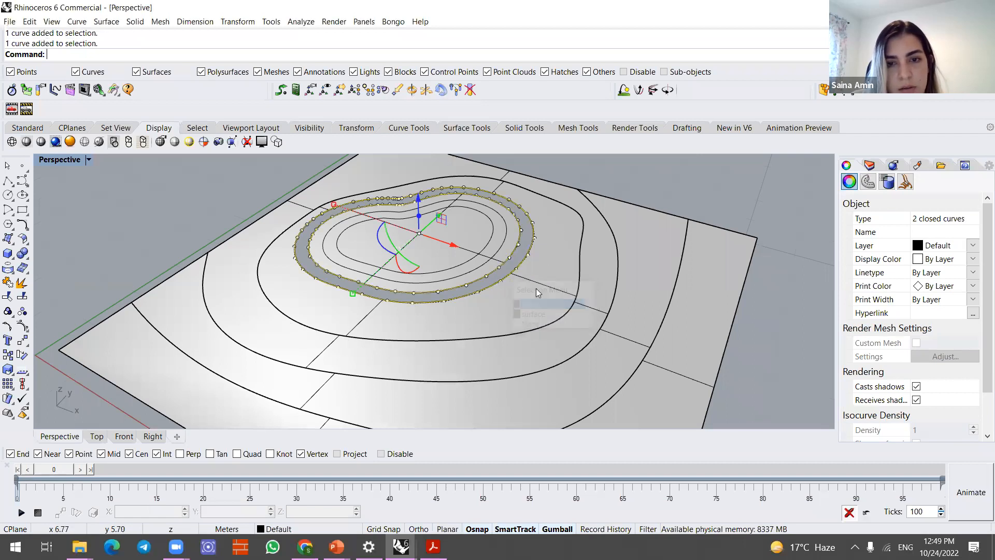
{"action": "right_click", "coordinate": [632, 185]}
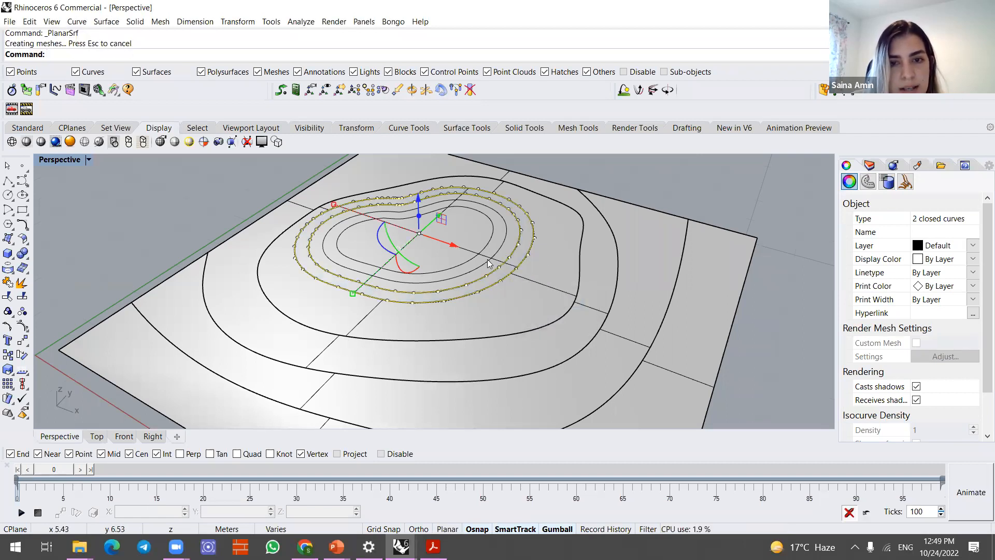
{"action": "left_click", "coordinate": [487, 260]}
{"action": "left_click", "coordinate": [527, 301]}
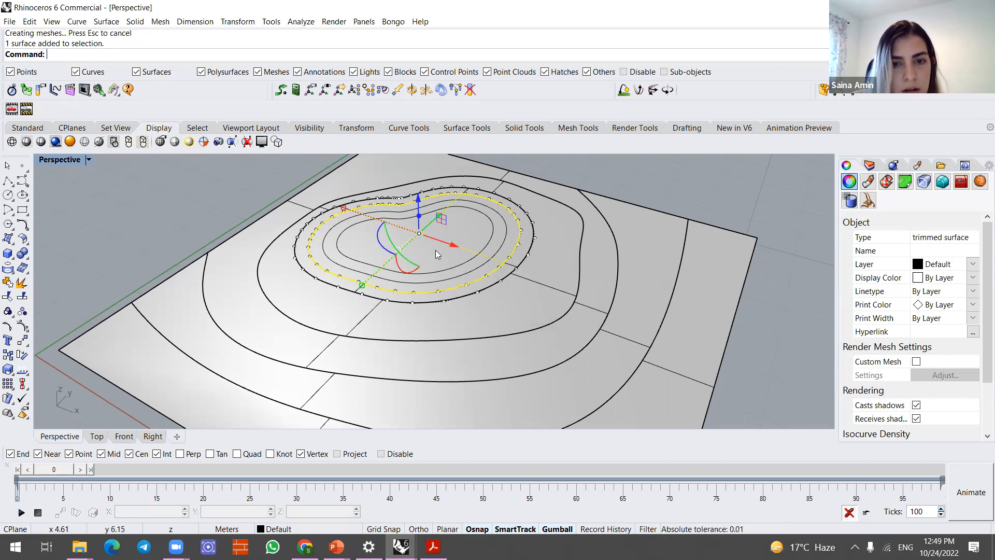
{"action": "key", "text": "Escape"}
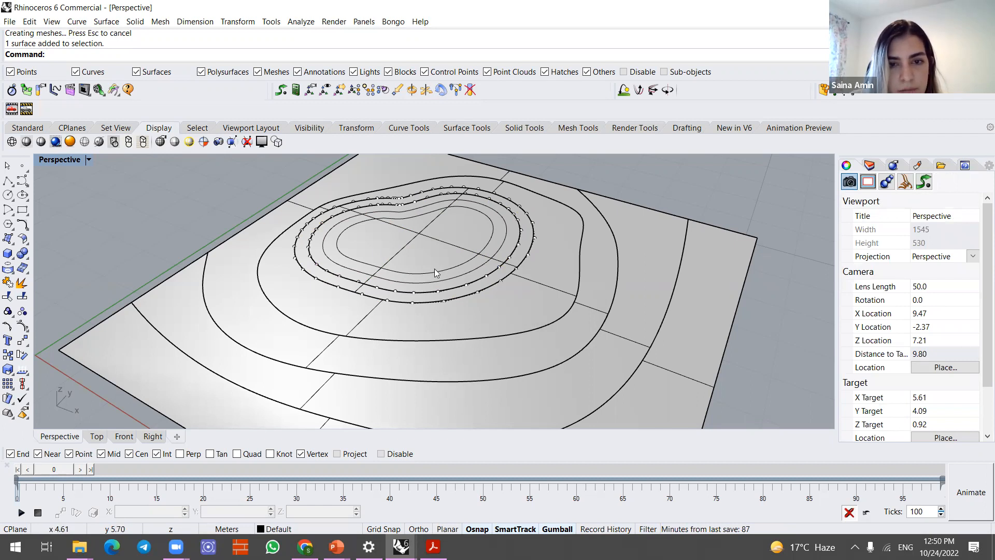
- Extrude the small triangular corner surface 0.5 m upward as a solid with ExtrudeSrf
{"action": "scroll", "coordinate": [492, 268], "scroll_direction": "down", "scroll_amount": 2}
{"action": "scroll", "coordinate": [497, 275], "scroll_direction": "down", "scroll_amount": 8}
{"action": "right_click_drag", "start_coordinate": [550, 327], "coordinate": [631, 316]}
{"action": "right_click_drag", "start_coordinate": [452, 290], "coordinate": [560, 202]}
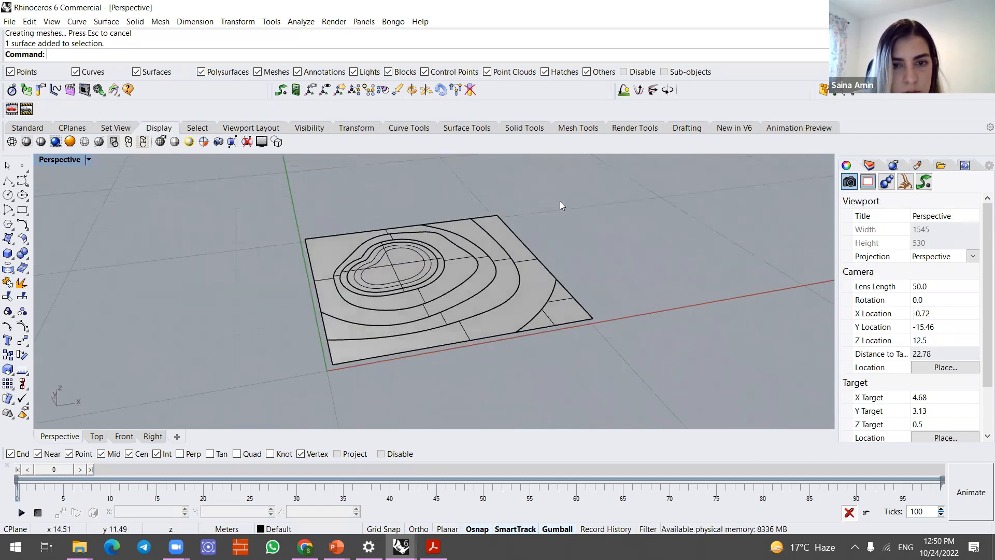
{"action": "scroll", "coordinate": [412, 266], "scroll_direction": "up", "scroll_amount": 4}
{"action": "scroll", "coordinate": [648, 297], "scroll_direction": "down", "scroll_amount": 2}
{"action": "right_click_drag", "start_coordinate": [649, 295], "coordinate": [581, 318]}
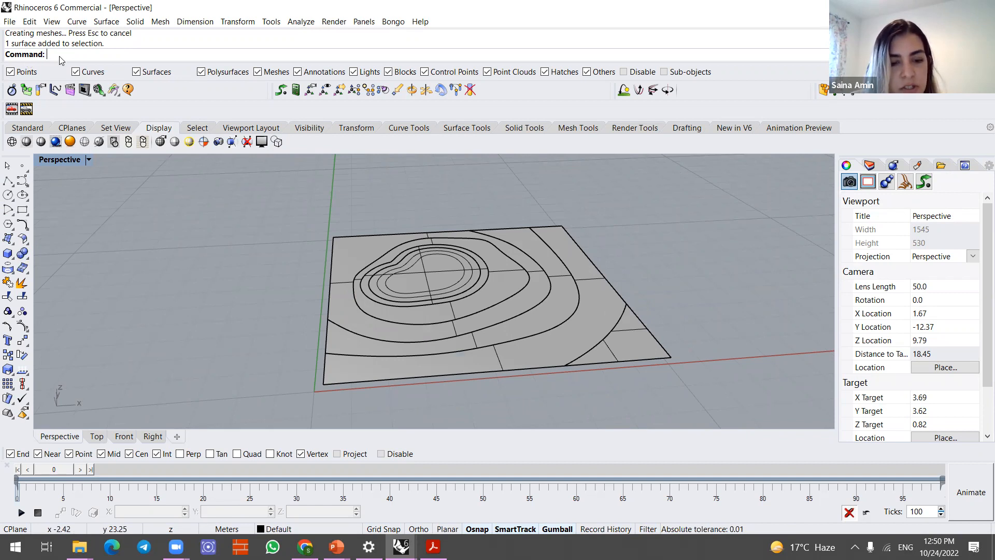
{"action": "type", "text": "ExtrudeSrf"}
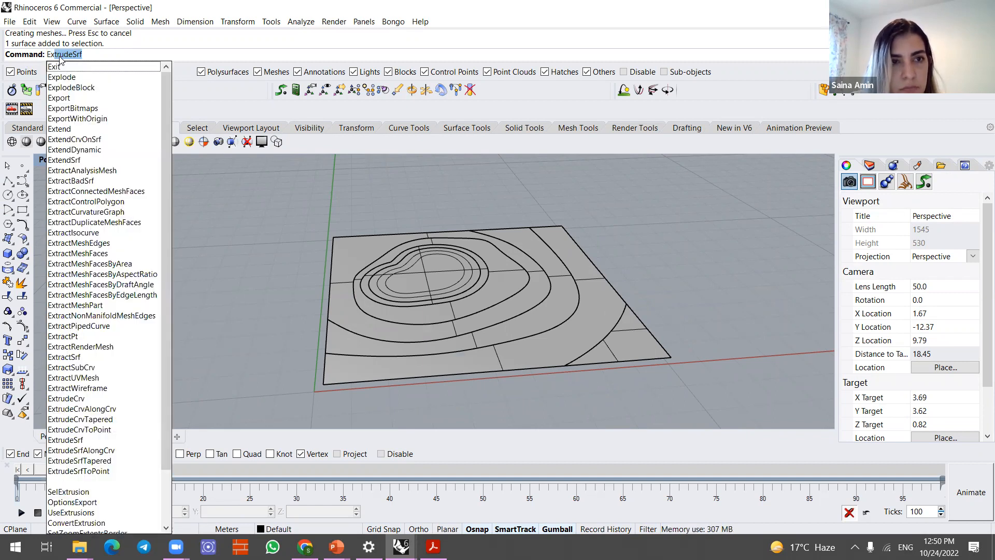
{"action": "key", "text": "Return"}
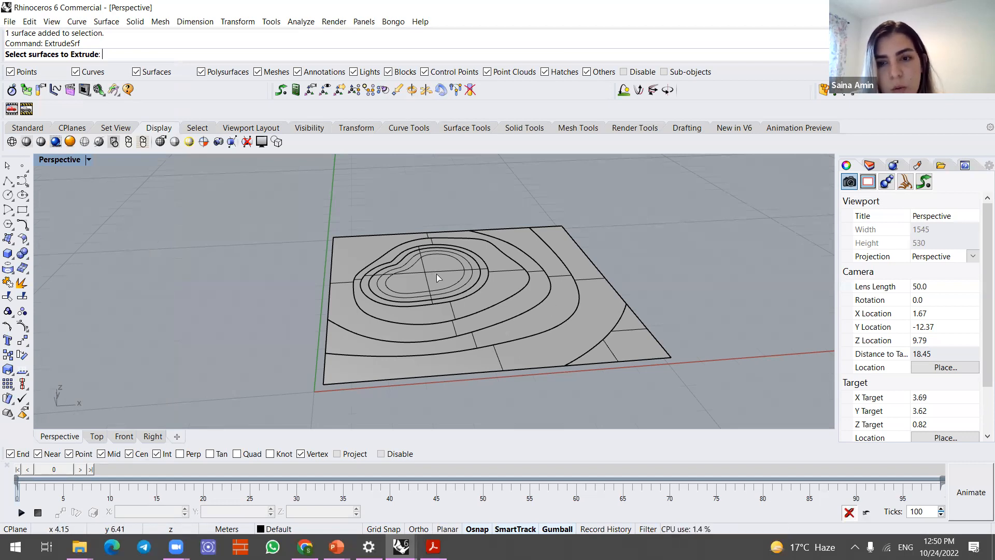
{"action": "left_click", "coordinate": [645, 338]}
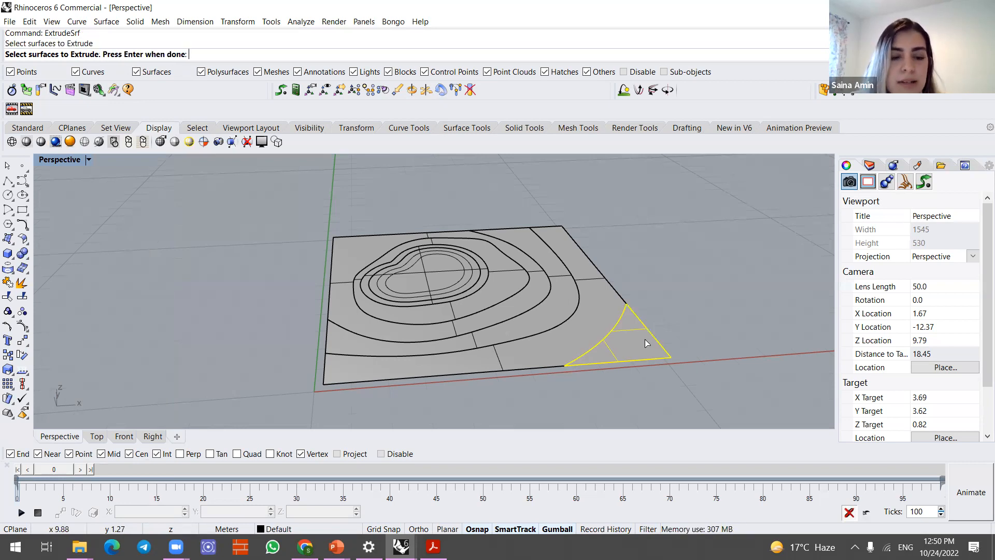
{"action": "key", "text": "Return"}
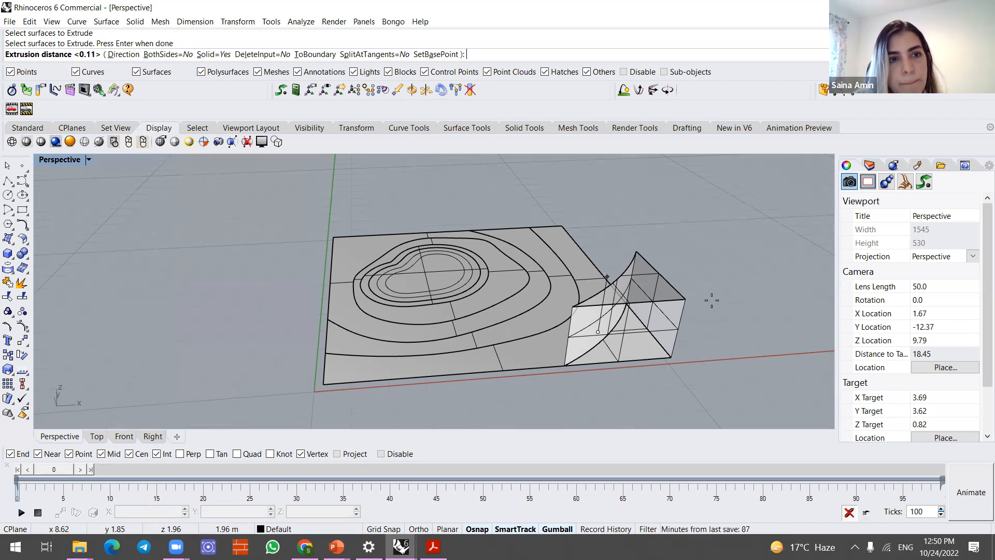
{"action": "type", "text": "5"}
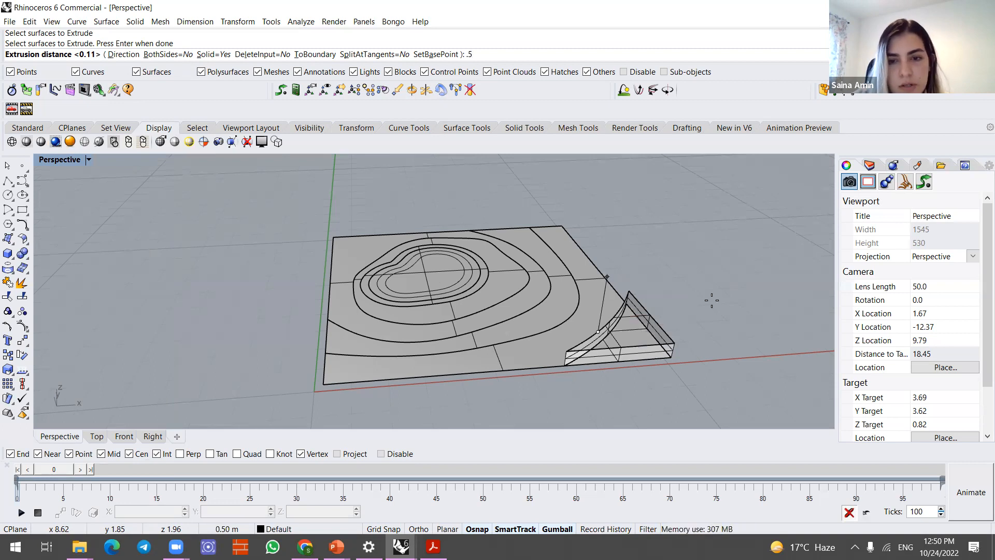
{"action": "key", "text": "Return"}
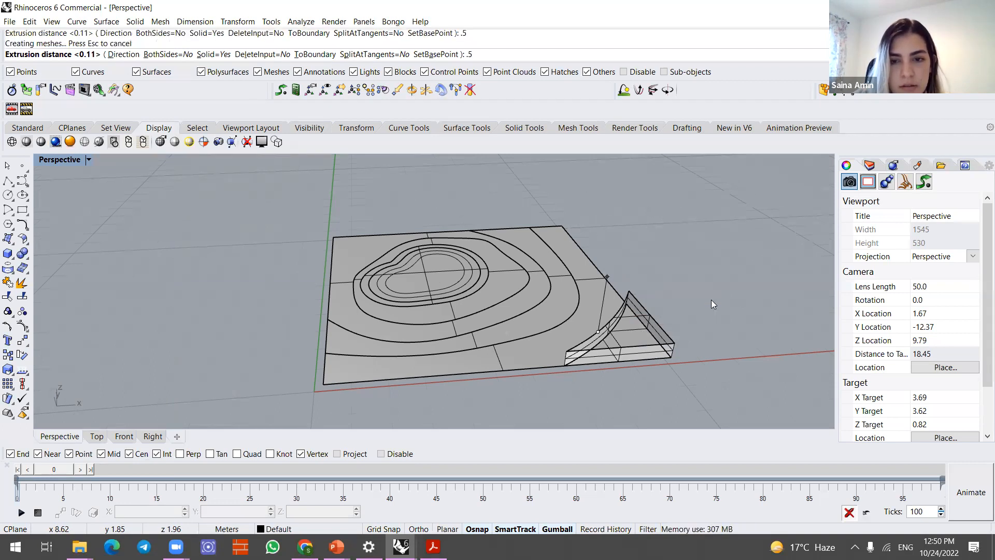
- Extrude the band surface next to the raised corner 0.5 m upward as a solid
{"action": "left_click", "coordinate": [605, 308]}
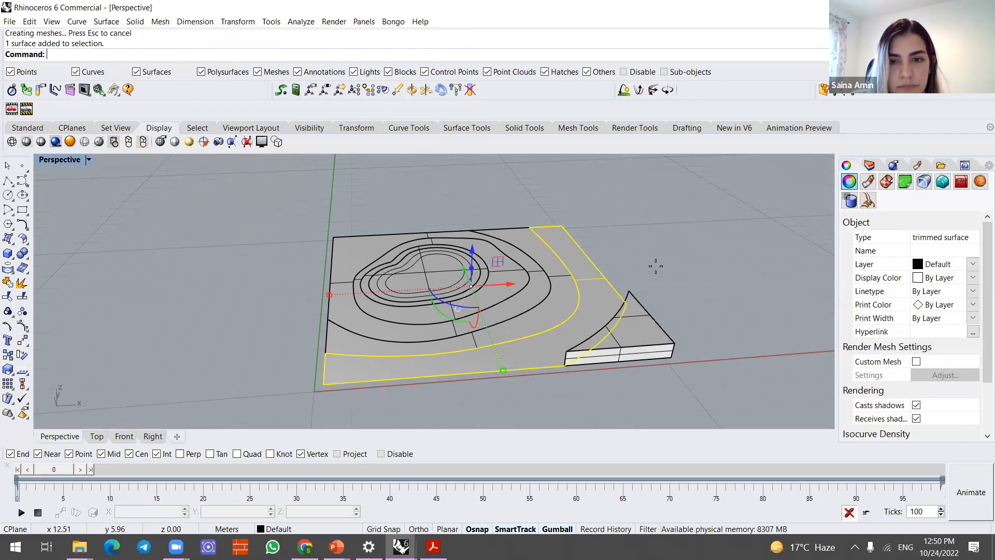
{"action": "right_click", "coordinate": [655, 264]}
{"action": "key", "text": "Return"}
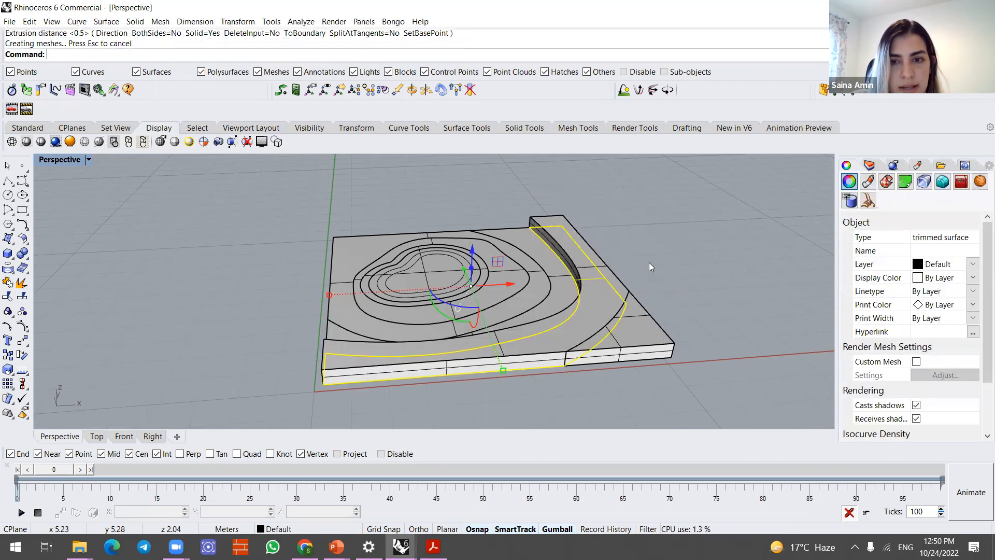
{"action": "left_click", "coordinate": [593, 293]}
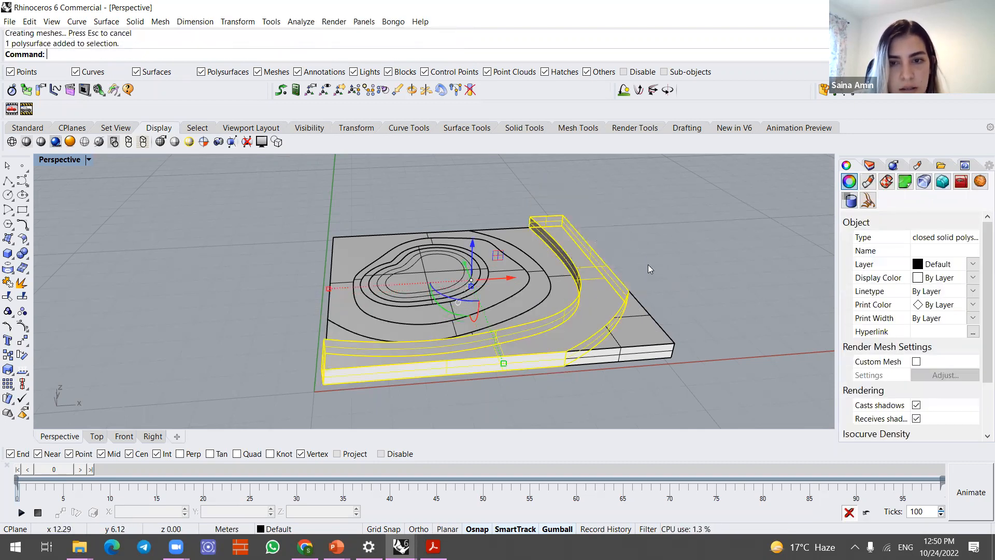
{"action": "right_click", "coordinate": [647, 265]}
{"action": "key", "text": "ctrl+z"}
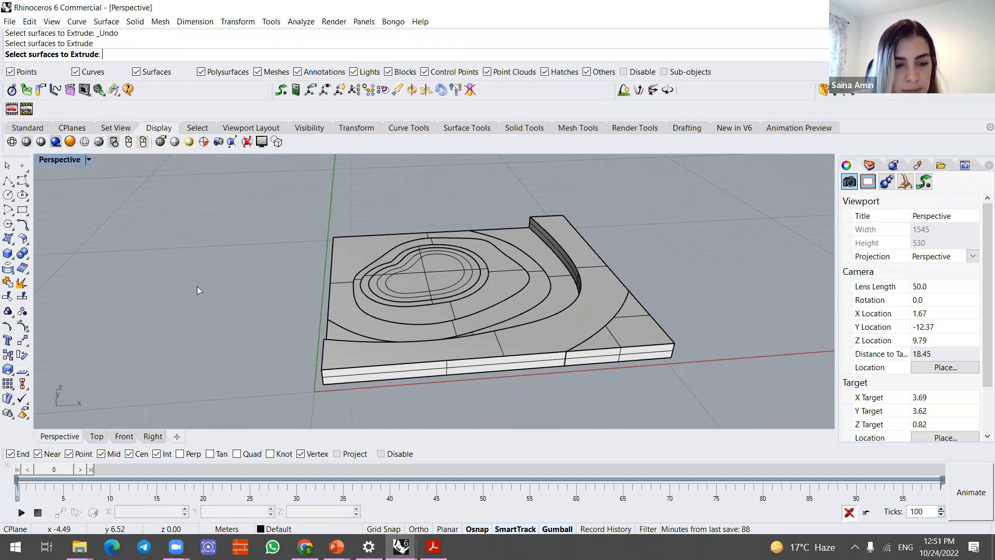
- Try to redo the last undone operation
{"action": "left_click", "coordinate": [52, 21]}
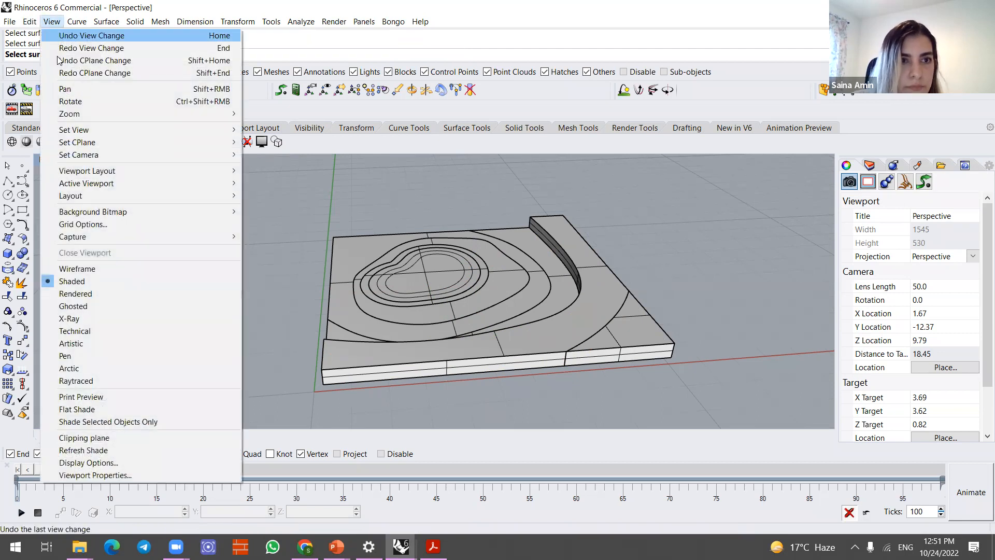
{"action": "mouse_move", "coordinate": [30, 22]}
{"action": "left_click", "coordinate": [44, 47]}
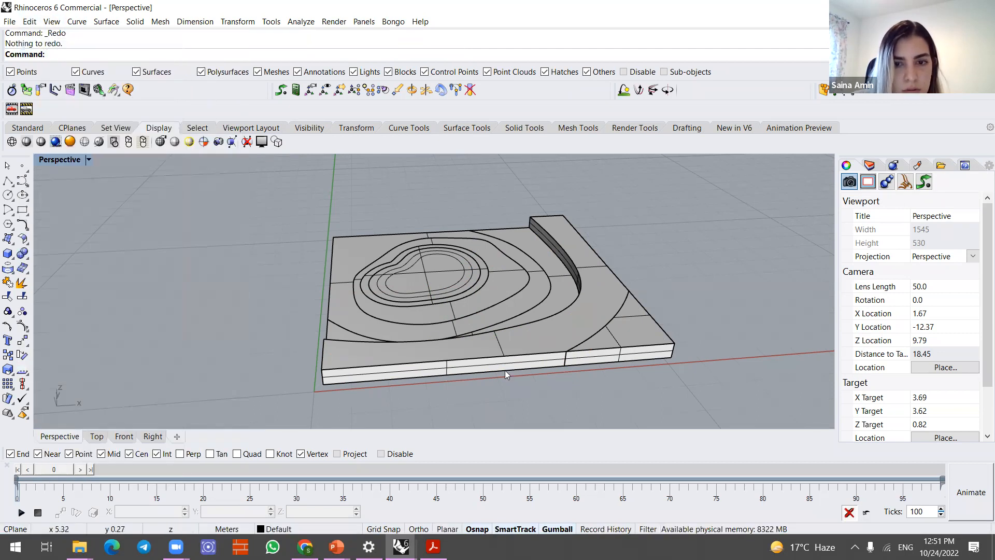
{"action": "left_click", "coordinate": [29, 21]}
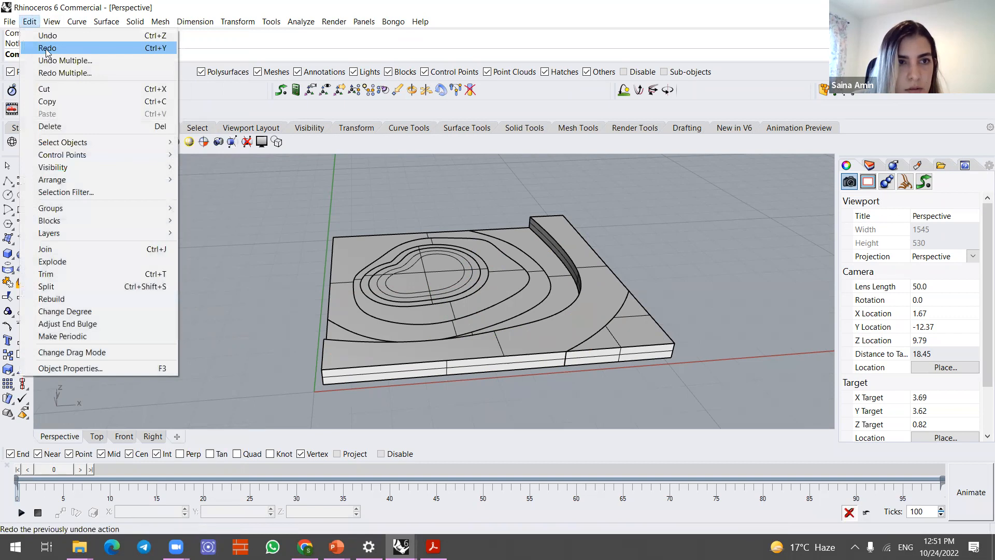
{"action": "left_click", "coordinate": [46, 49]}
{"action": "right_click_drag", "start_coordinate": [617, 405], "coordinate": [520, 318]}
{"action": "left_click", "coordinate": [521, 318]}
{"action": "left_click", "coordinate": [309, 199]}
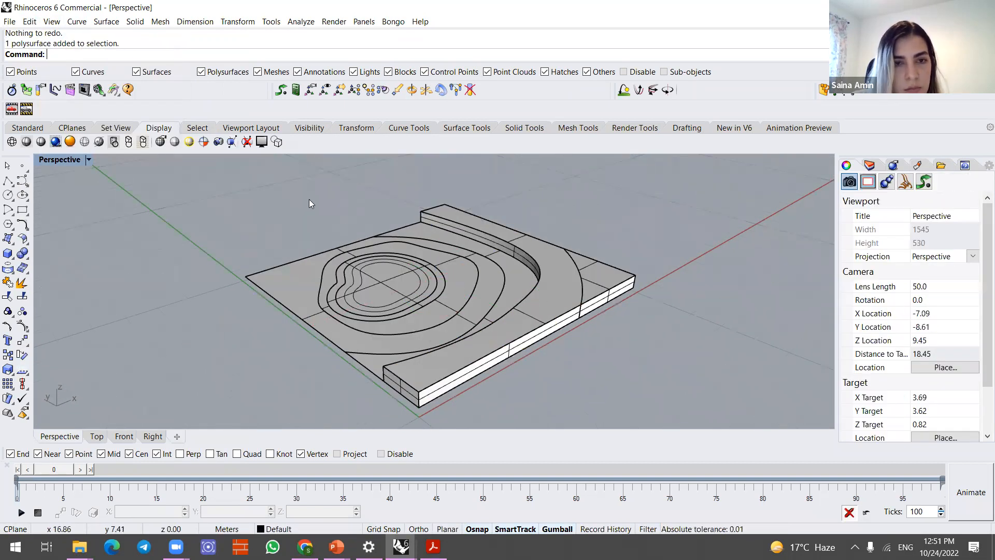
{"action": "left_click", "coordinate": [32, 21]}
{"action": "left_click", "coordinate": [51, 49]}
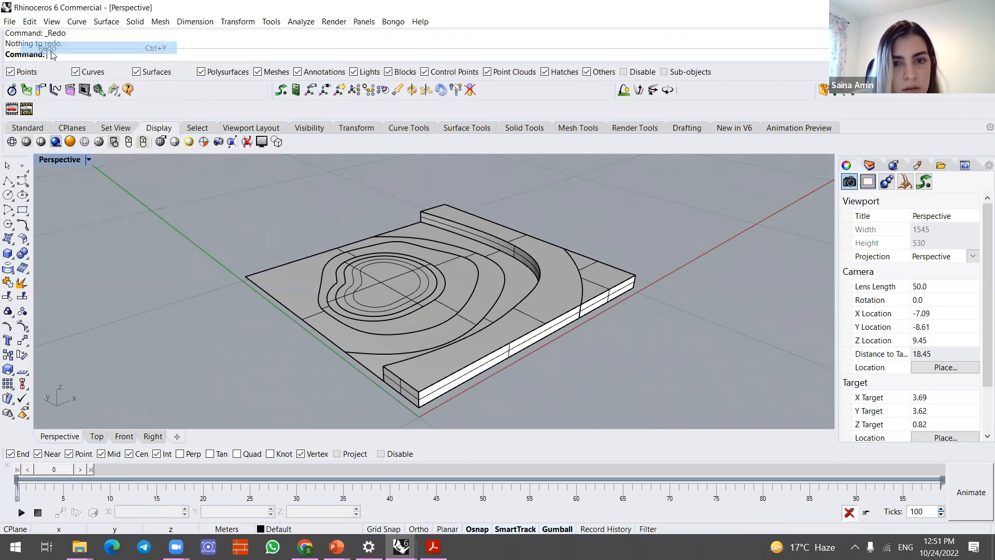
{"action": "left_click", "coordinate": [29, 23]}
{"action": "key", "text": "Escape"}
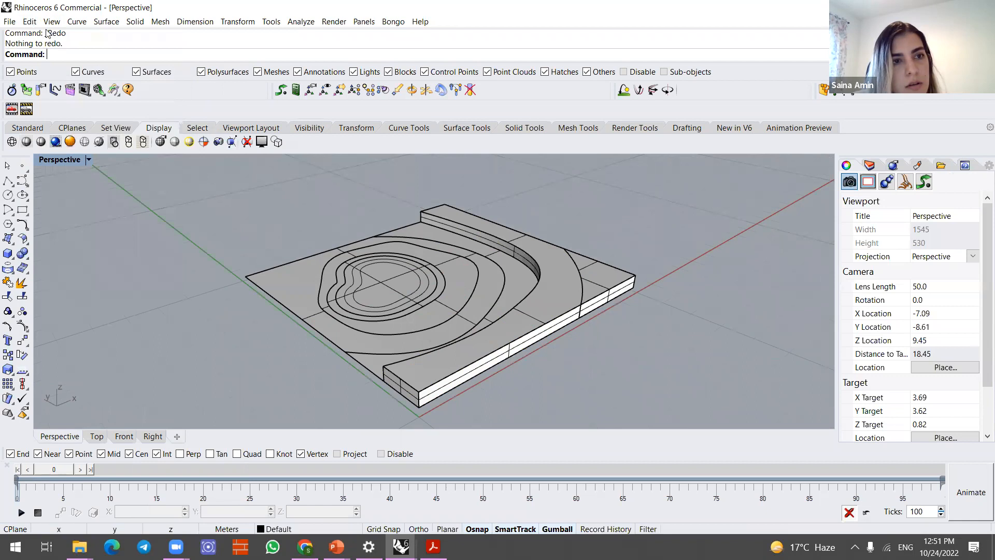
{"action": "left_click", "coordinate": [29, 21]}
{"action": "left_click", "coordinate": [46, 48]}
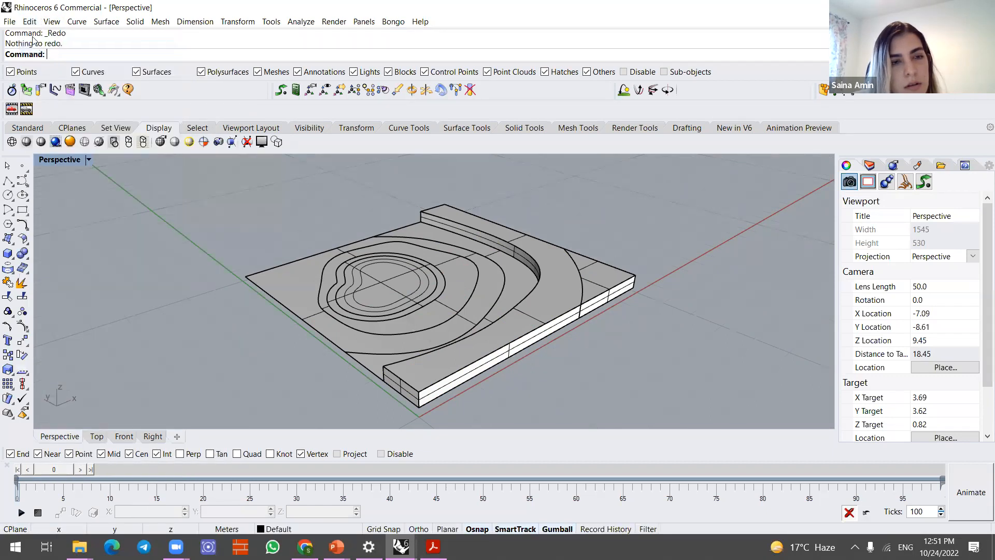
{"action": "left_click", "coordinate": [28, 22]}
{"action": "left_click", "coordinate": [47, 48]}
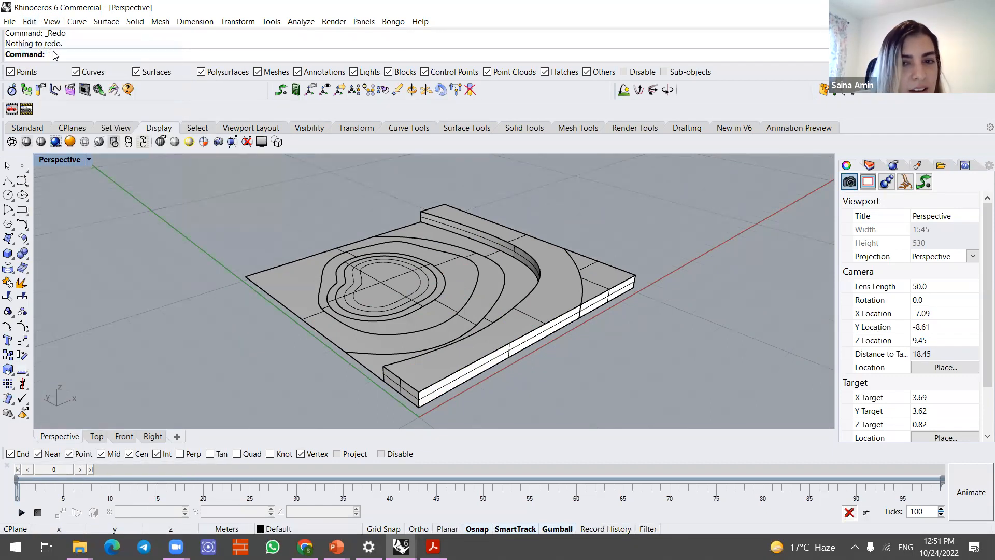
- Turn on history recording and try once more to redo the undone operation
{"action": "left_click", "coordinate": [607, 529]}
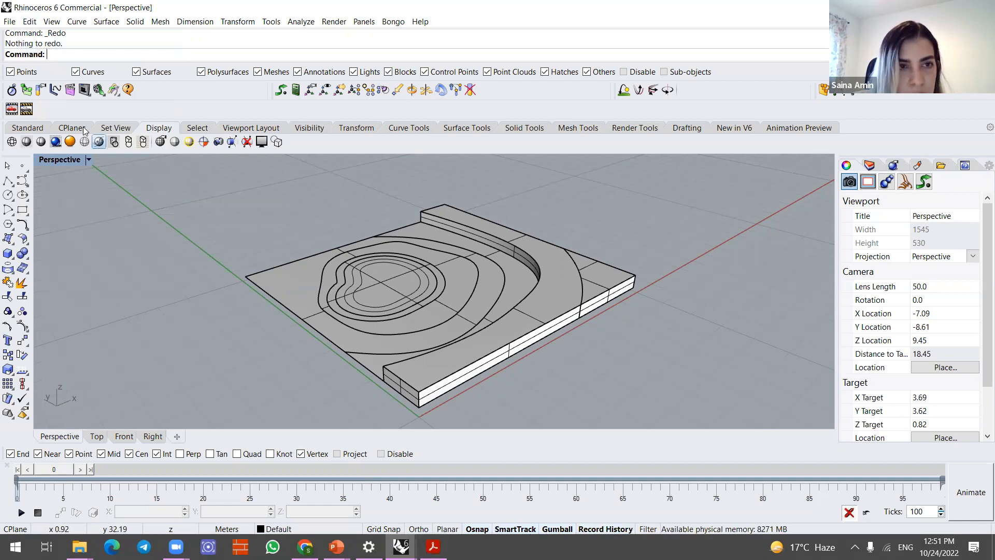
{"action": "left_click", "coordinate": [30, 22]}
{"action": "left_click", "coordinate": [47, 49]}
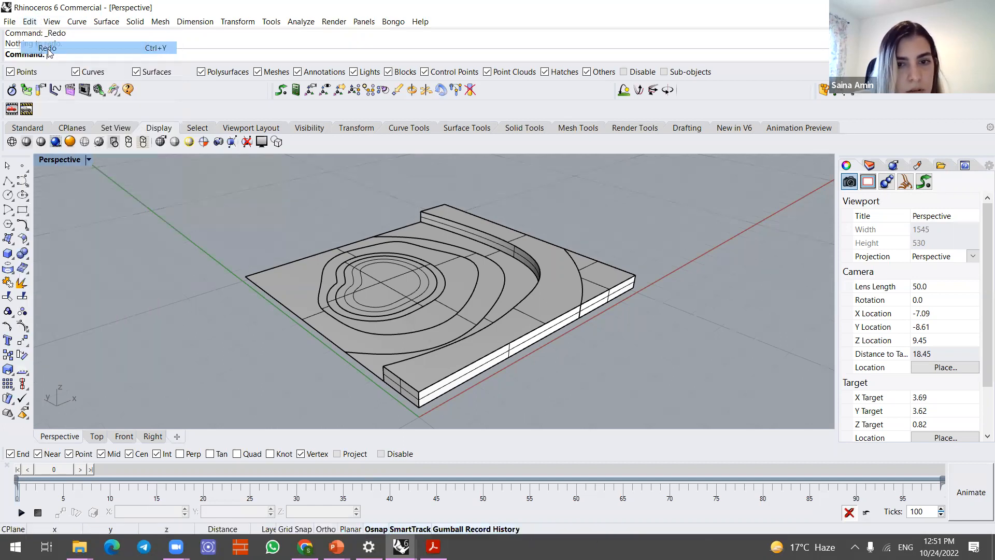
- Extrude the top face of the second band's solid upward by another 0.5 m with ExtrudeSrf
{"action": "left_click", "coordinate": [569, 299]}
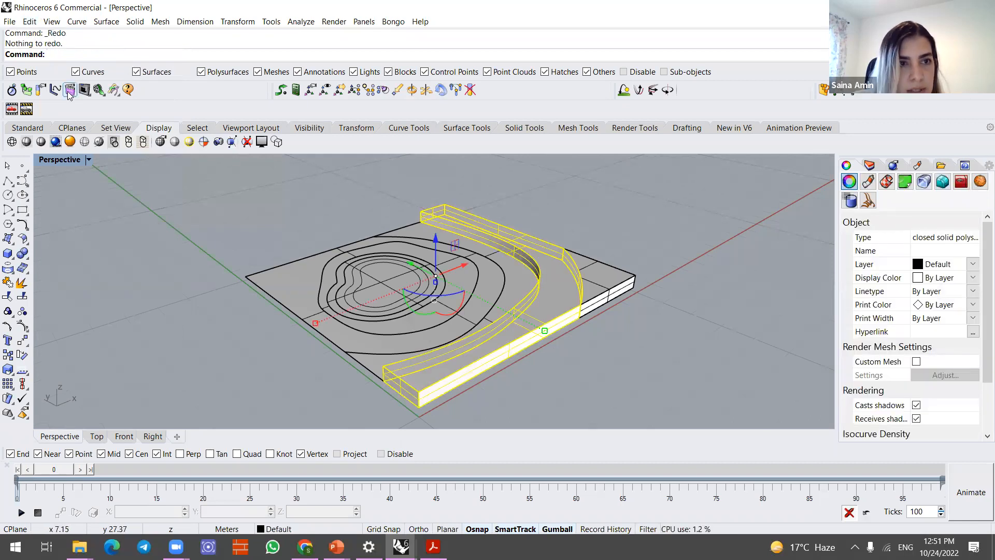
{"action": "key", "text": "Escape"}
{"action": "type", "text": "ExtrudeSrf"}
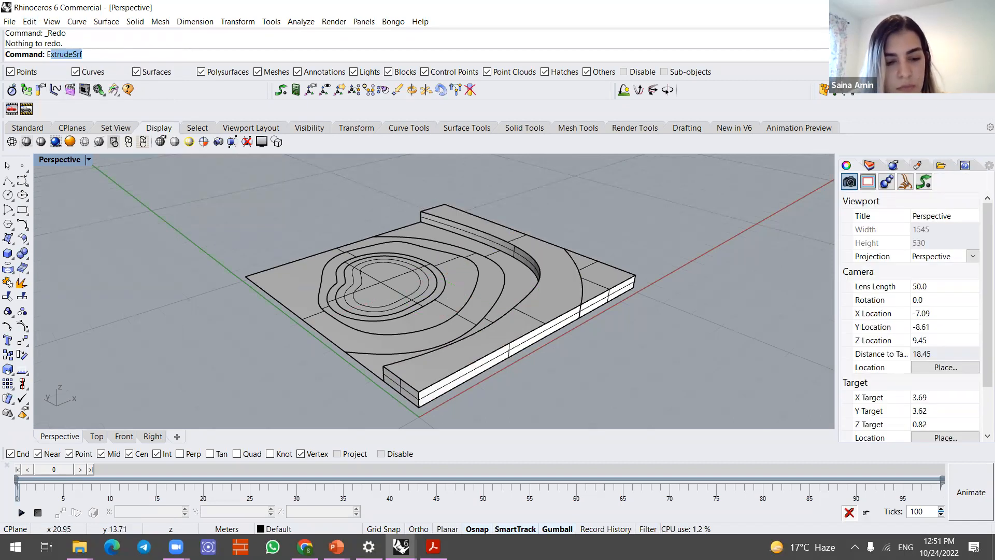
{"action": "key", "text": "Return"}
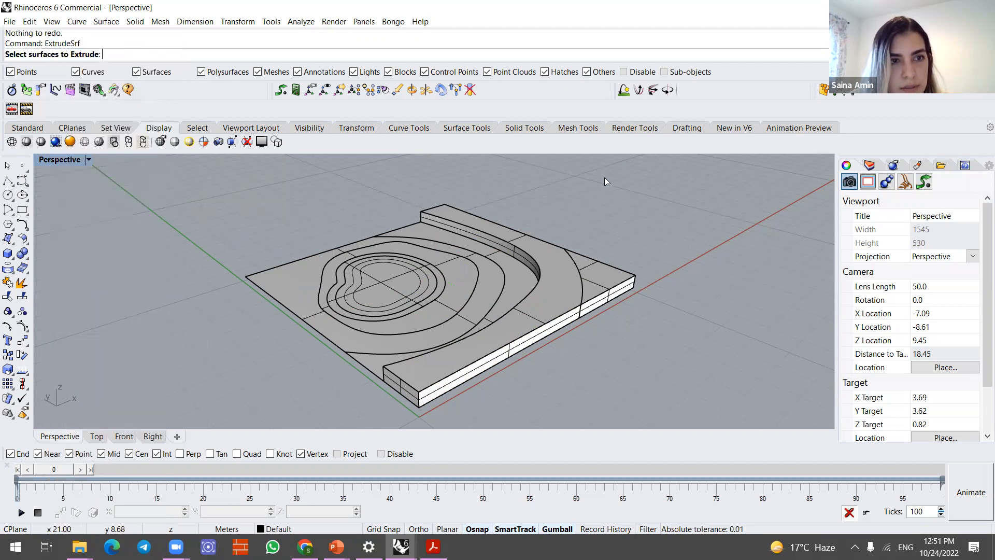
{"action": "left_click", "coordinate": [558, 257]}
{"action": "key", "text": "Return"}
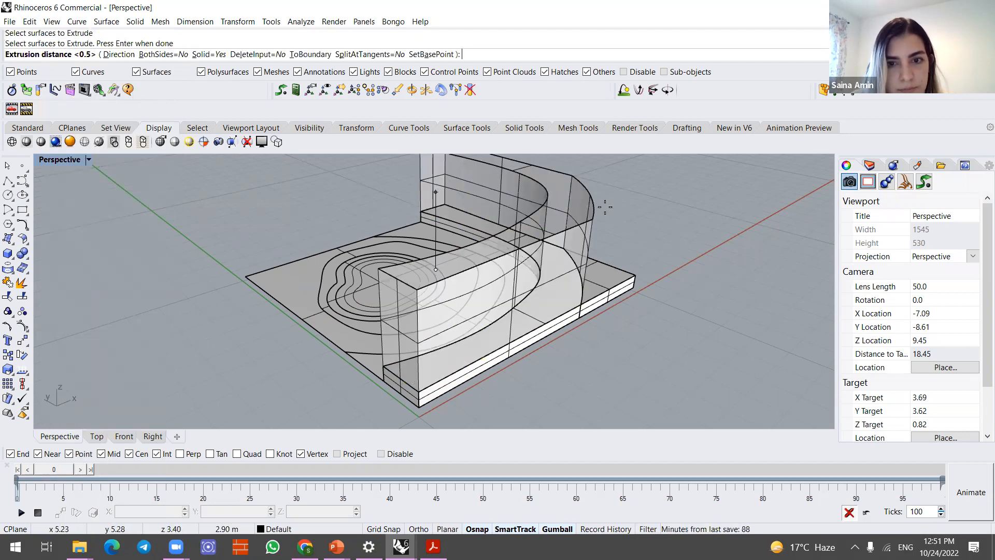
{"action": "key", "text": "Return"}
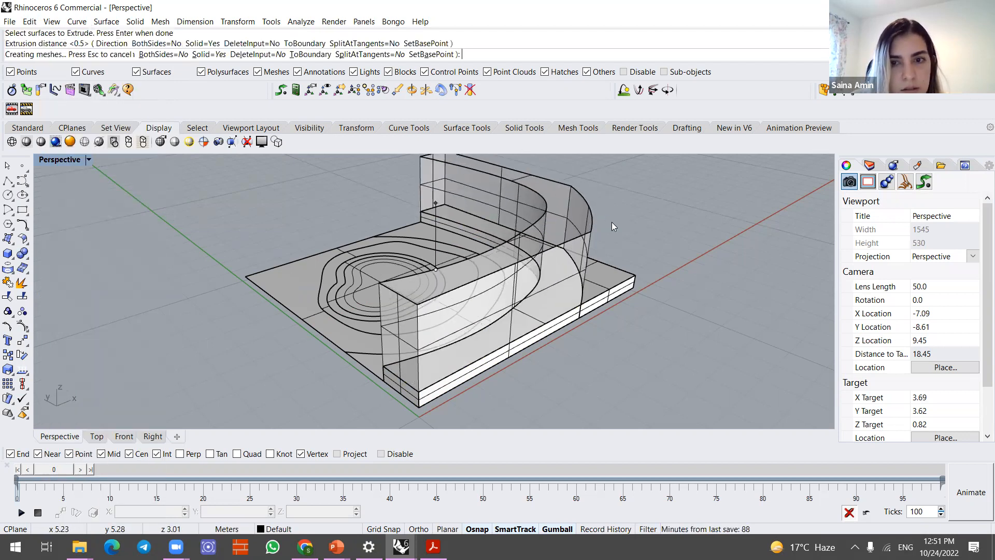
- Extrude the third band's flat surface, just inside the two raised corner bands, 1.5 m upward as a solid with ExtrudeSrf
{"action": "left_click", "coordinate": [518, 281]}
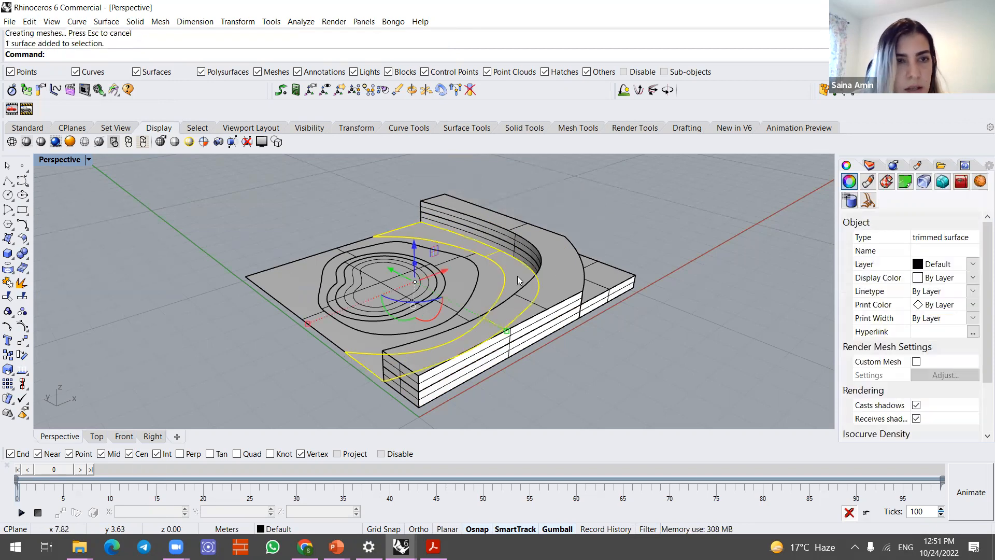
{"action": "type", "text": "1"}
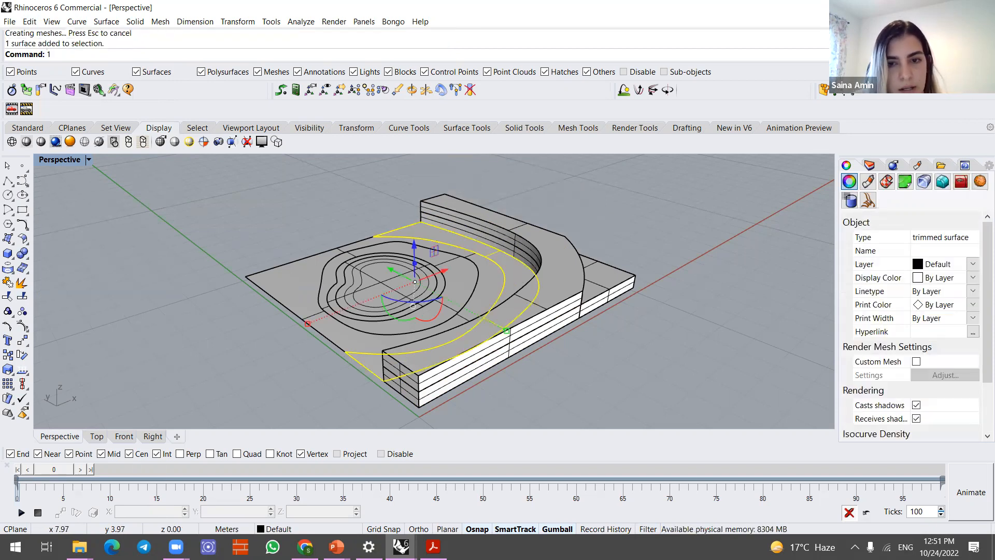
{"action": "type", "text": ".5"}
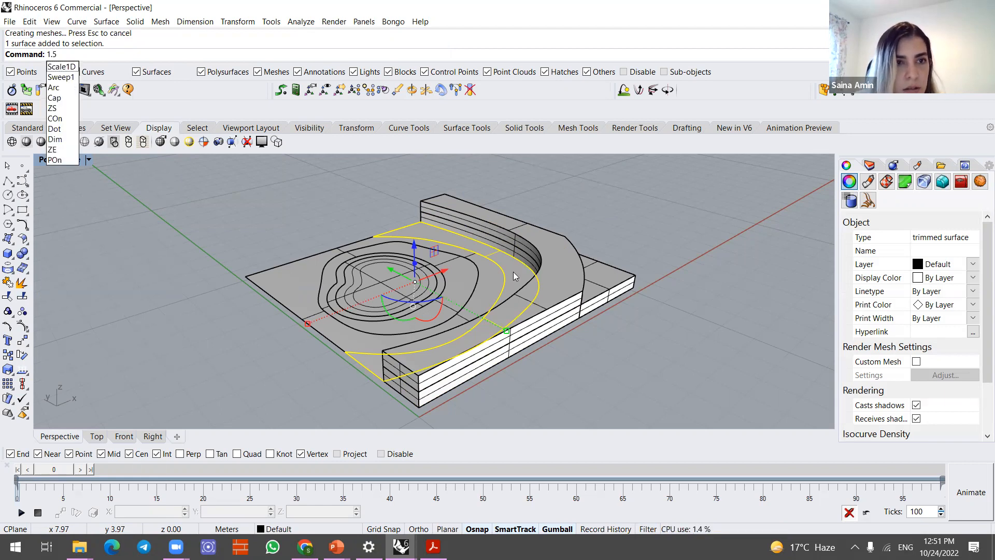
{"action": "key", "text": "Escape"}
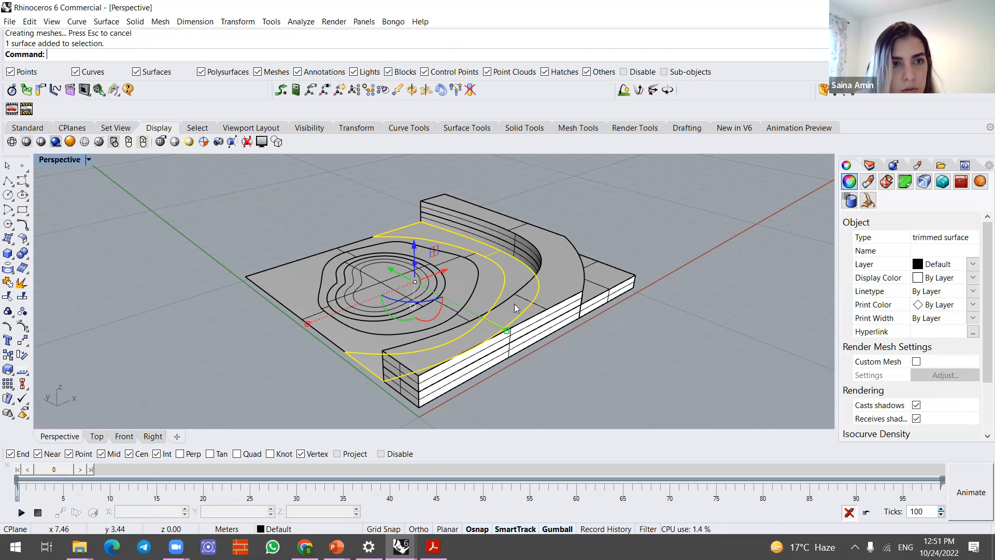
{"action": "key", "text": "Return"}
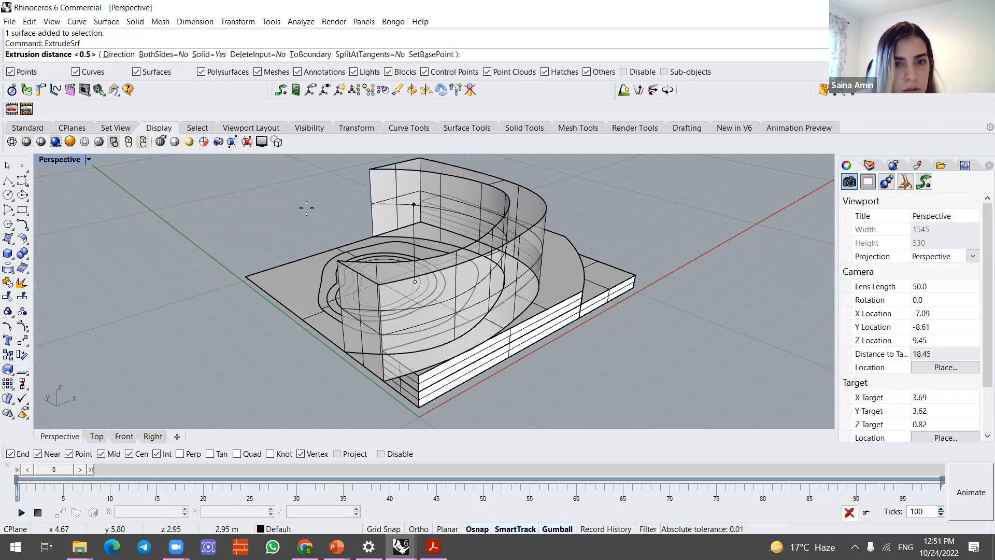
{"action": "type", "text": "1."}
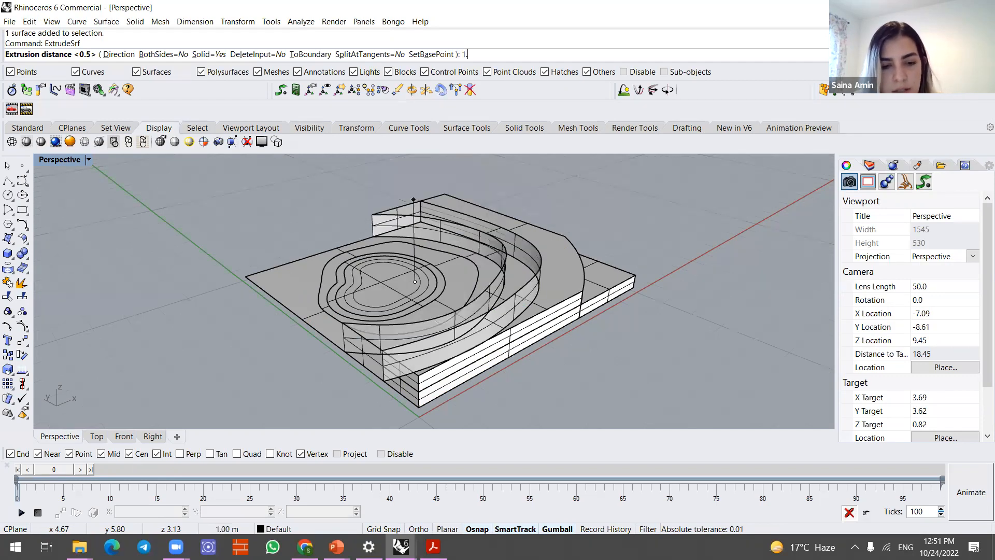
{"action": "type", "text": "5"}
{"action": "key", "text": "Return"}
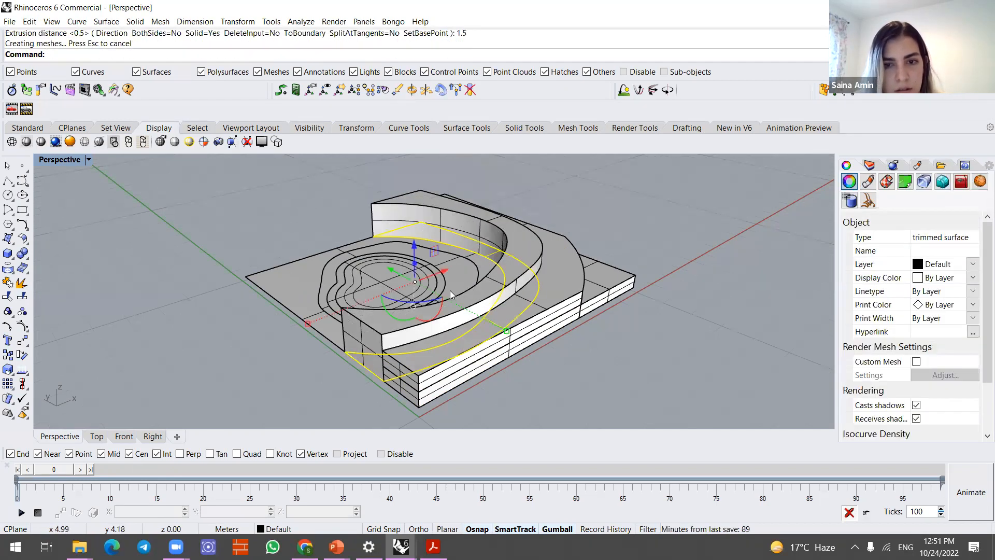
- Extrude the fourth band's surface, which surrounds the closed contours and reaches the site's edge, 2 m upward as a solid
{"action": "right_click_drag", "start_coordinate": [654, 364], "coordinate": [434, 278]}
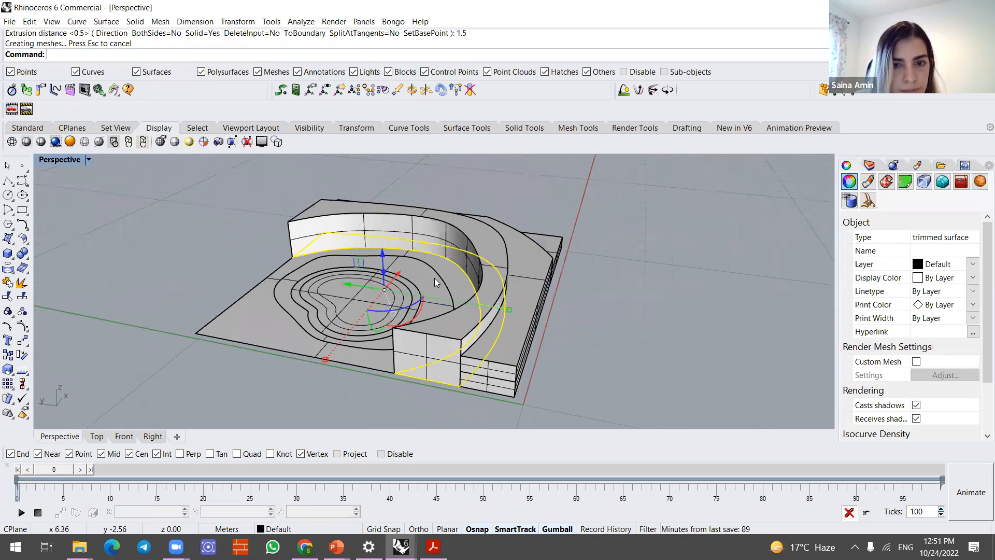
{"action": "left_click", "coordinate": [440, 274]}
{"action": "left_click", "coordinate": [444, 273]}
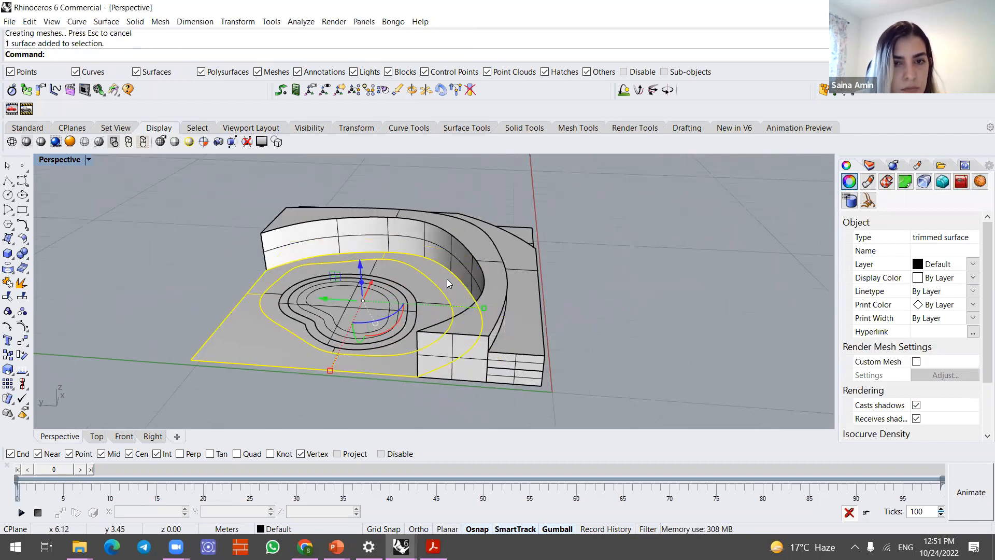
{"action": "right_click", "coordinate": [576, 249]}
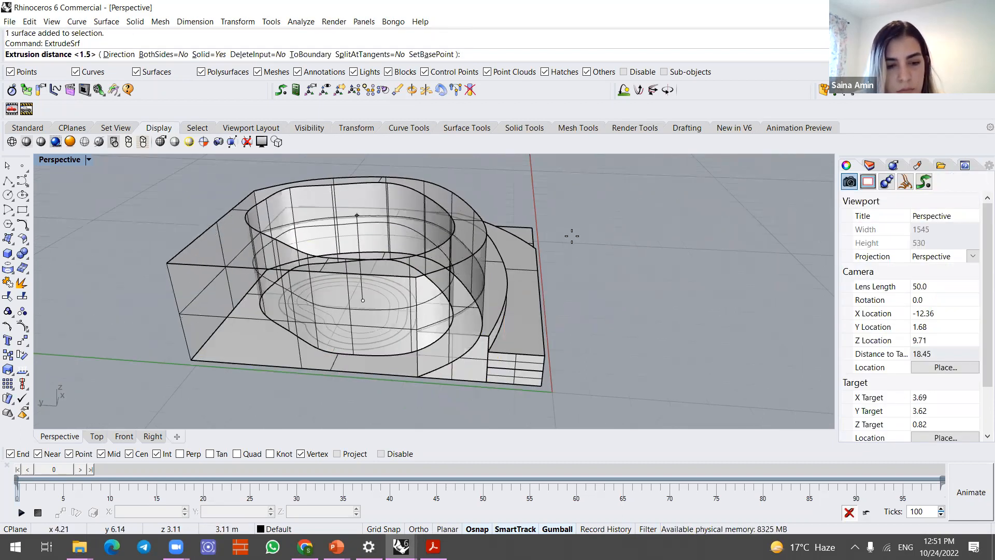
{"action": "type", "text": "2"}
{"action": "key", "text": "Return"}
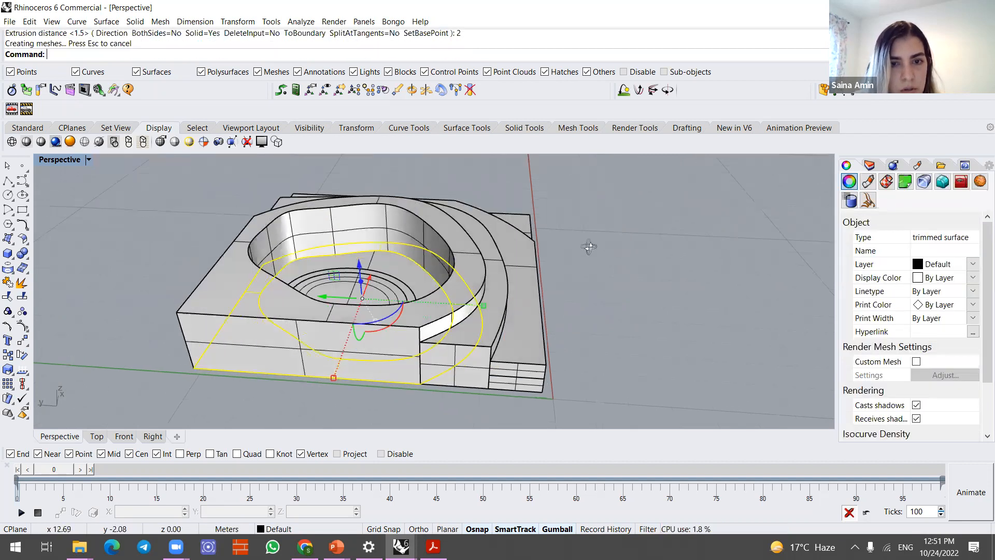
- Extrude the outermost closed ring surface, directly inside the fourth band, 2.5 m upward as a solid
{"action": "right_click_drag", "start_coordinate": [588, 248], "coordinate": [571, 274]}
{"action": "left_click", "coordinate": [405, 243]}
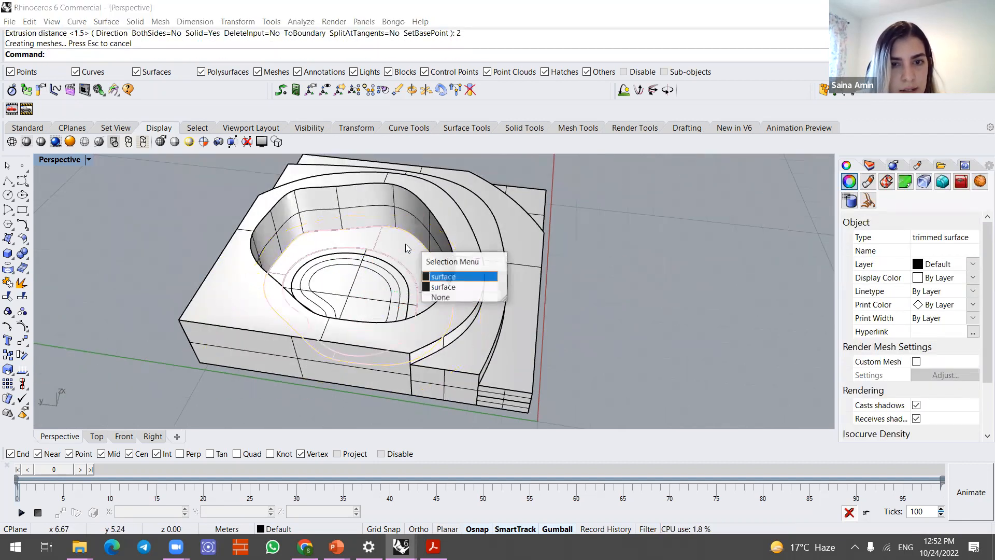
{"action": "left_click", "coordinate": [452, 276]}
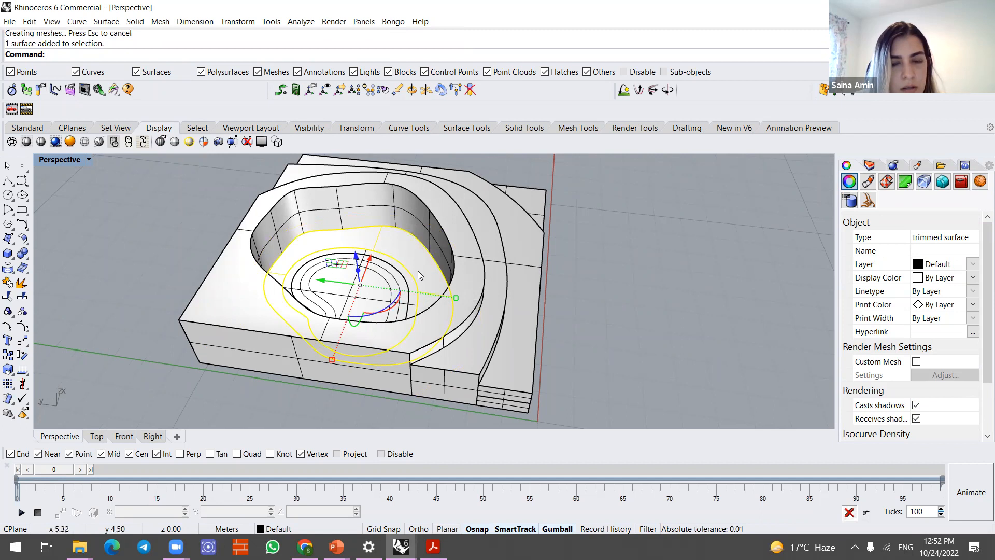
{"action": "key", "text": "Return"}
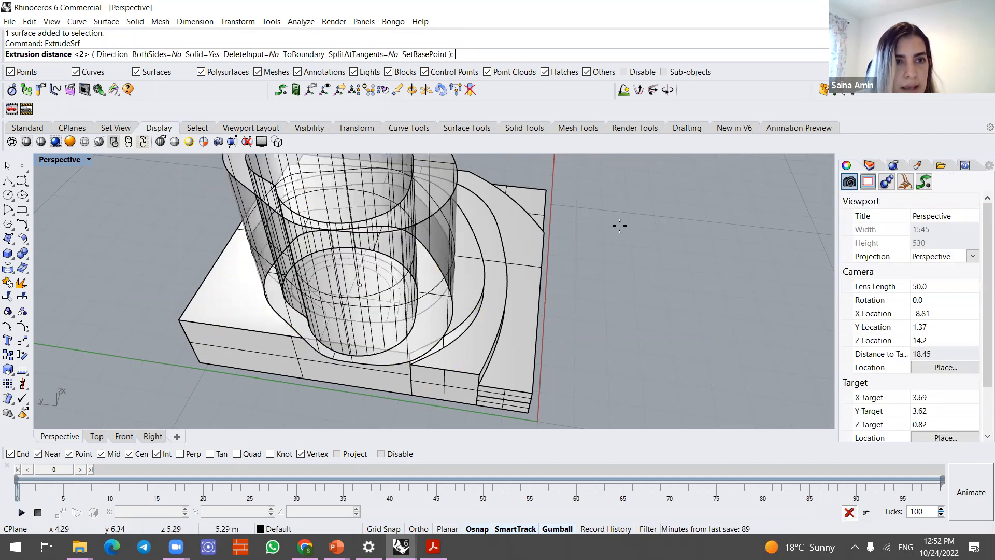
{"action": "type", "text": "2."}
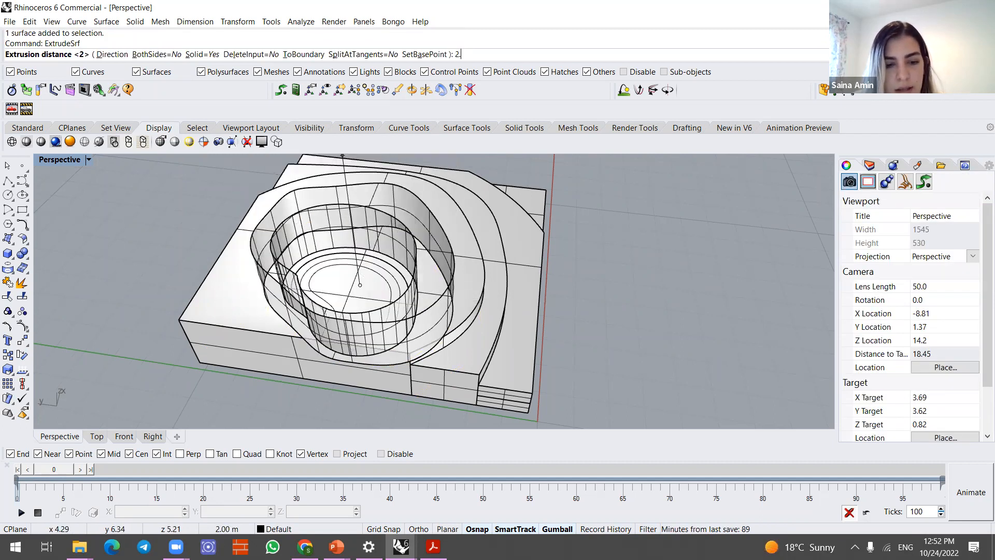
{"action": "type", "text": "5"}
{"action": "key", "text": "Return"}
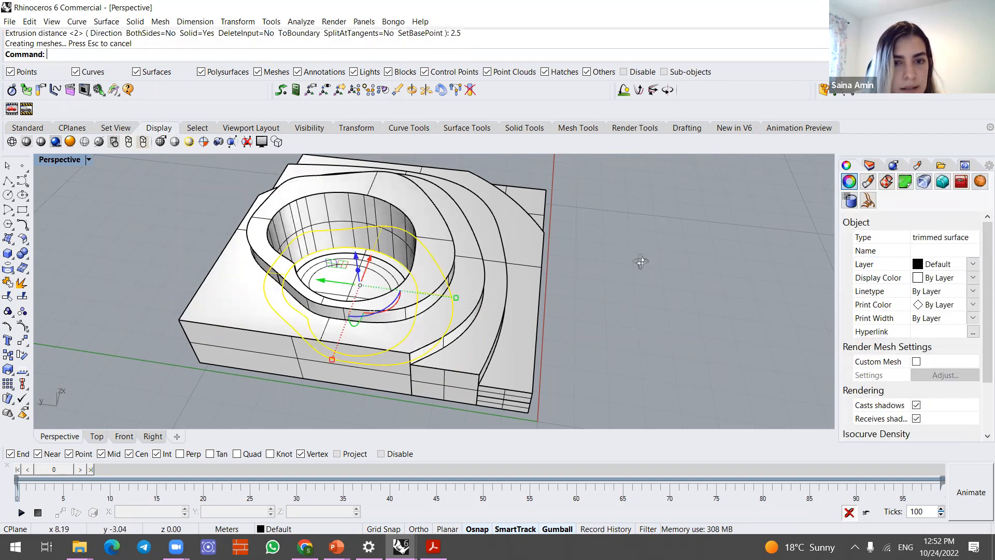
- Extrude the contour surface just outside the innermost one, at the bottom of the central opening, into a 3 m high solid
{"action": "right_click_drag", "start_coordinate": [641, 261], "coordinate": [650, 283]}
{"action": "left_click", "coordinate": [413, 271]}
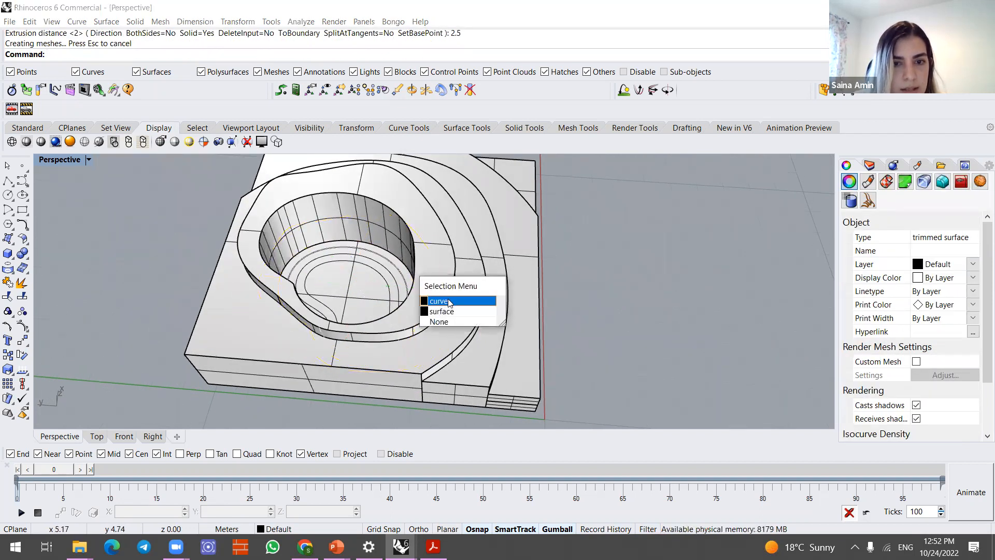
{"action": "left_click", "coordinate": [449, 303]}
{"action": "left_click", "coordinate": [410, 278]}
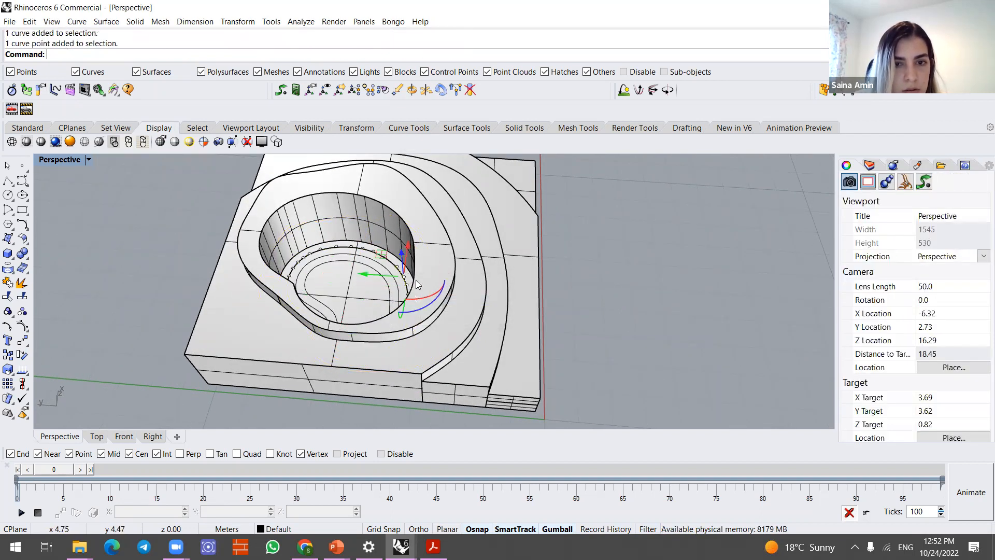
{"action": "left_click", "coordinate": [398, 267]}
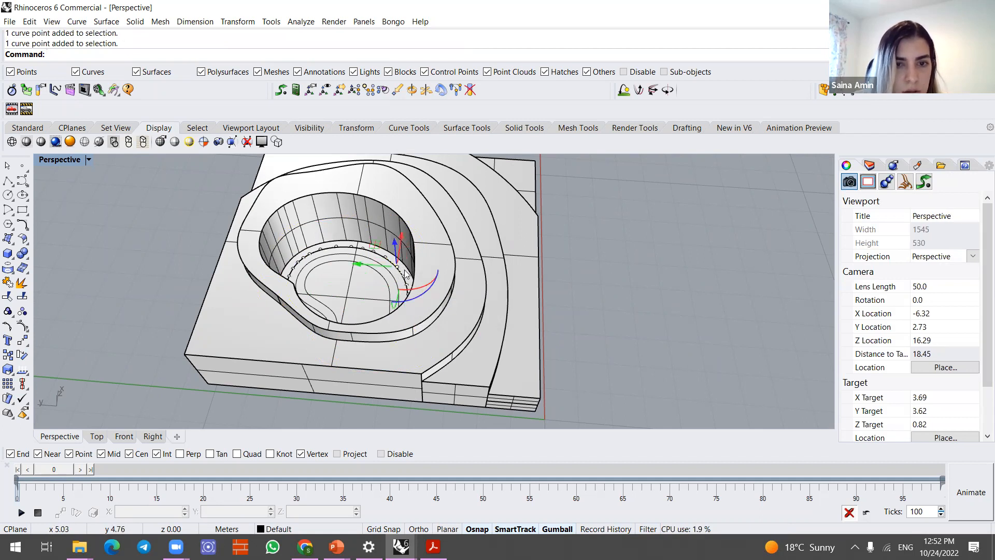
{"action": "left_click", "coordinate": [405, 275]}
{"action": "left_click", "coordinate": [440, 307]}
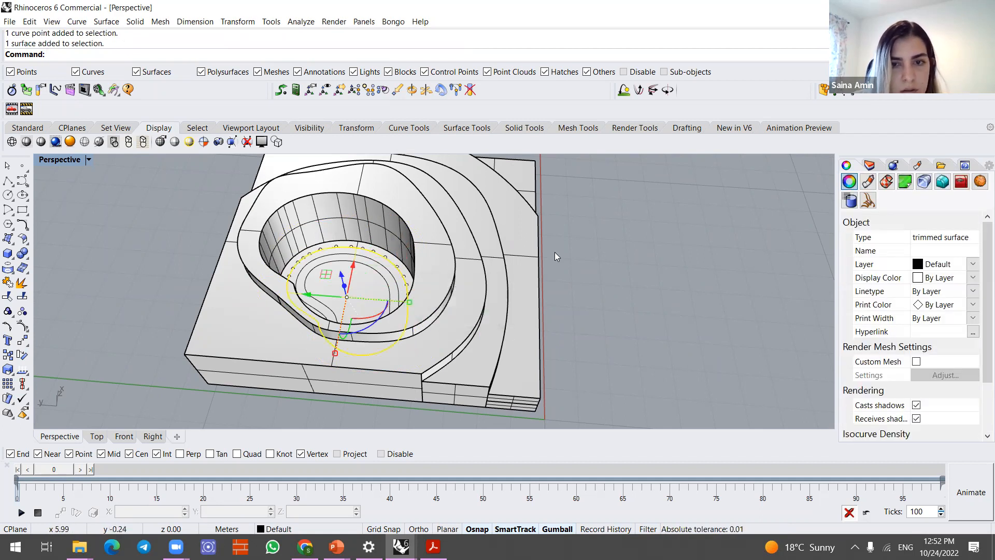
{"action": "key", "text": "Return"}
{"action": "key", "text": "Escape"}
{"action": "scroll", "coordinate": [409, 279], "scroll_direction": "up", "scroll_amount": 3}
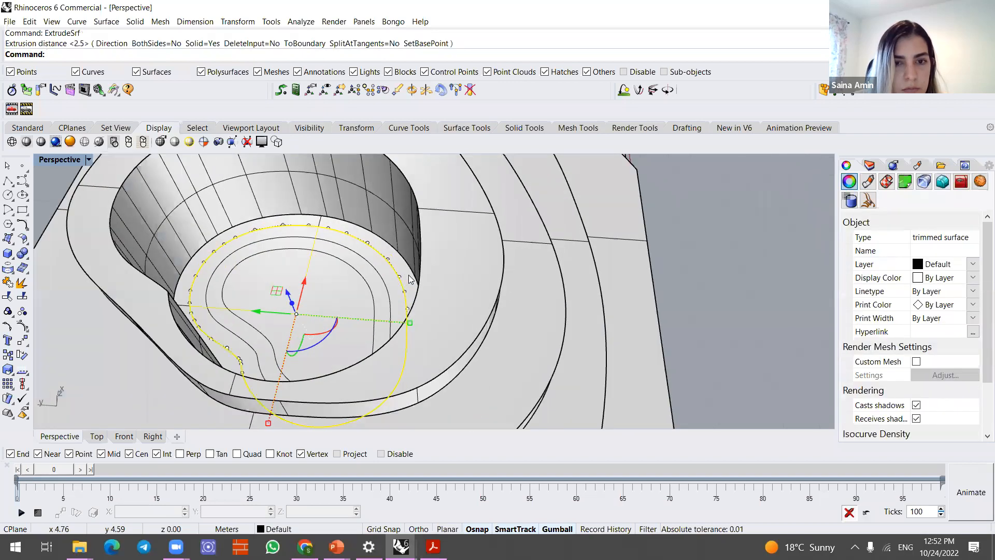
{"action": "key", "text": "Return"}
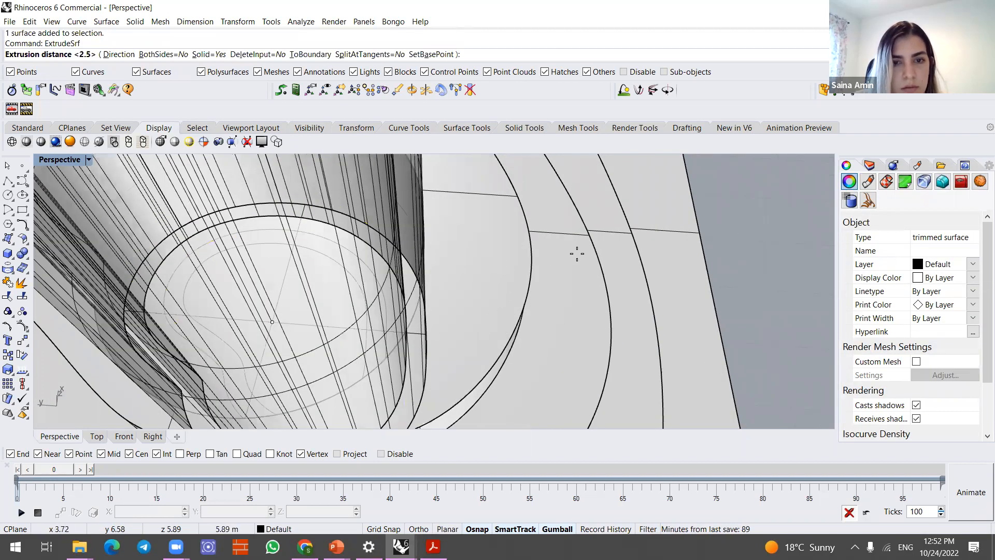
{"action": "scroll", "coordinate": [560, 259], "scroll_direction": "down", "scroll_amount": 5}
{"action": "right_click_drag", "start_coordinate": [540, 231], "coordinate": [466, 257]}
{"action": "type", "text": "3"}
{"action": "key", "text": "Return"}
- Extrude the innermost contour surface 3.5 m upward as a solid to form the top level of the terrain
{"action": "left_click", "coordinate": [465, 258]}
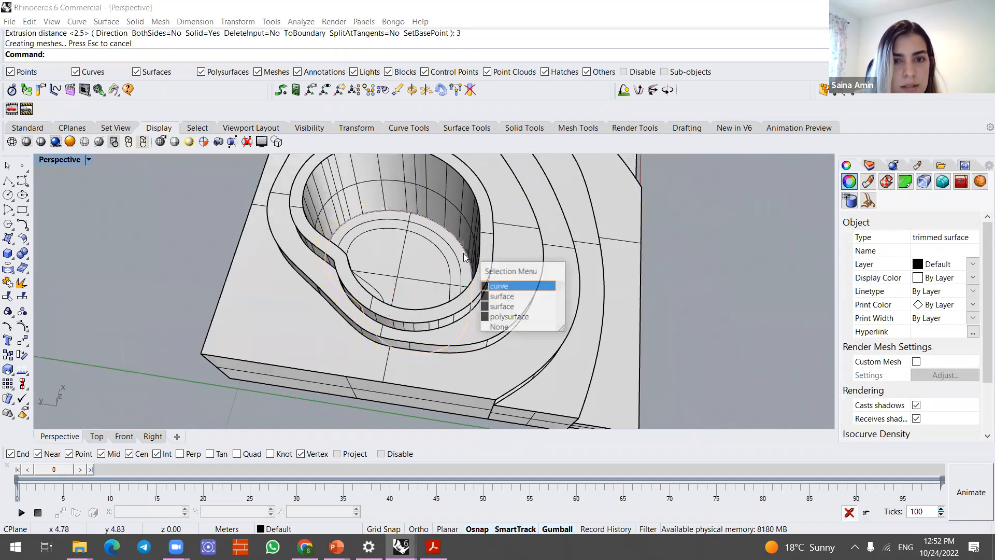
{"action": "left_click", "coordinate": [494, 307]}
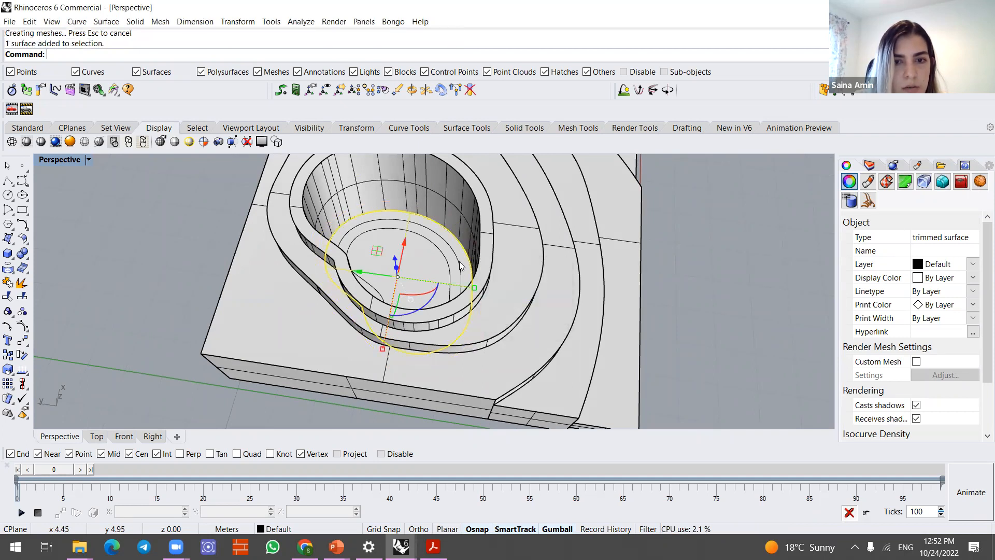
{"action": "right_click", "coordinate": [661, 244]}
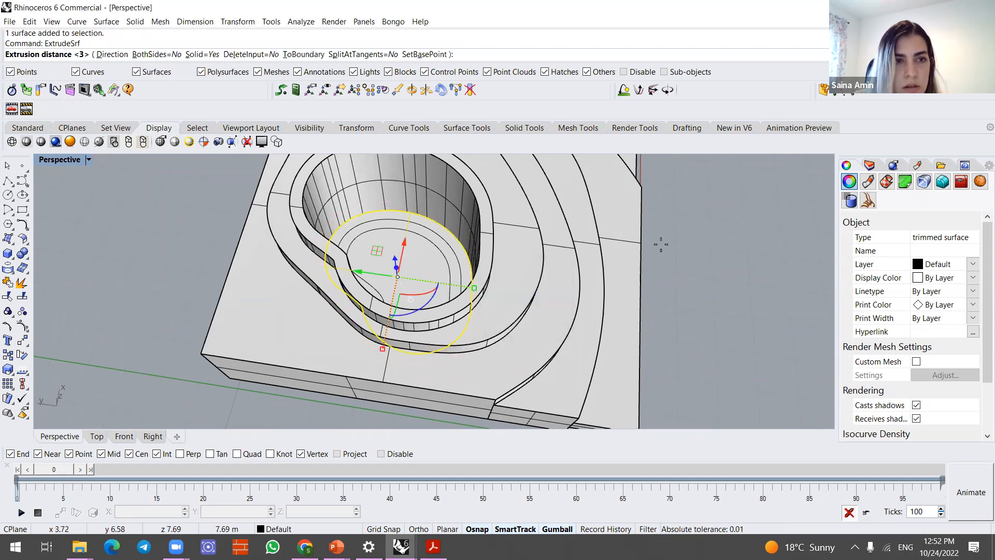
{"action": "type", "text": "3."}
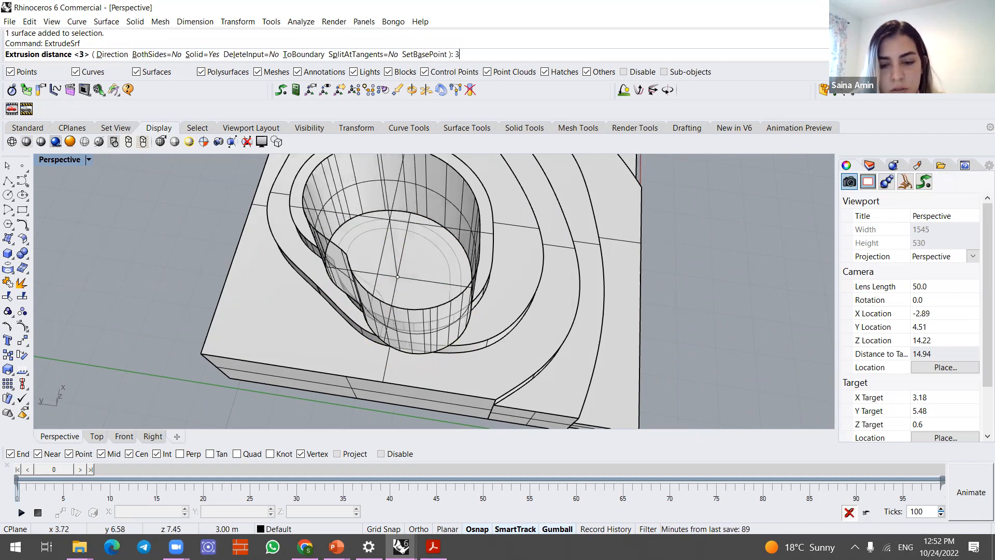
{"action": "type", "text": "5"}
{"action": "key", "text": "Return"}
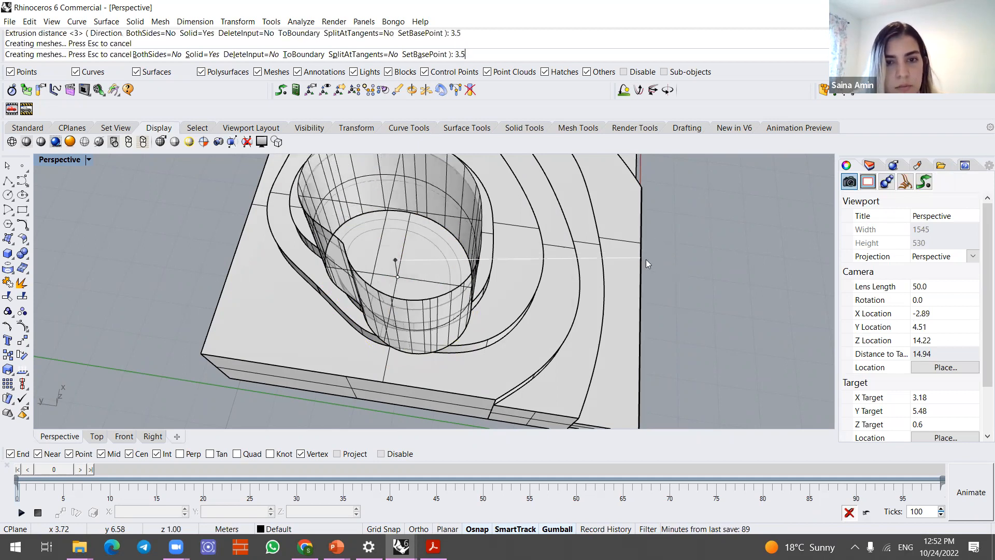
{"action": "right_click_drag", "start_coordinate": [646, 259], "coordinate": [614, 308]}
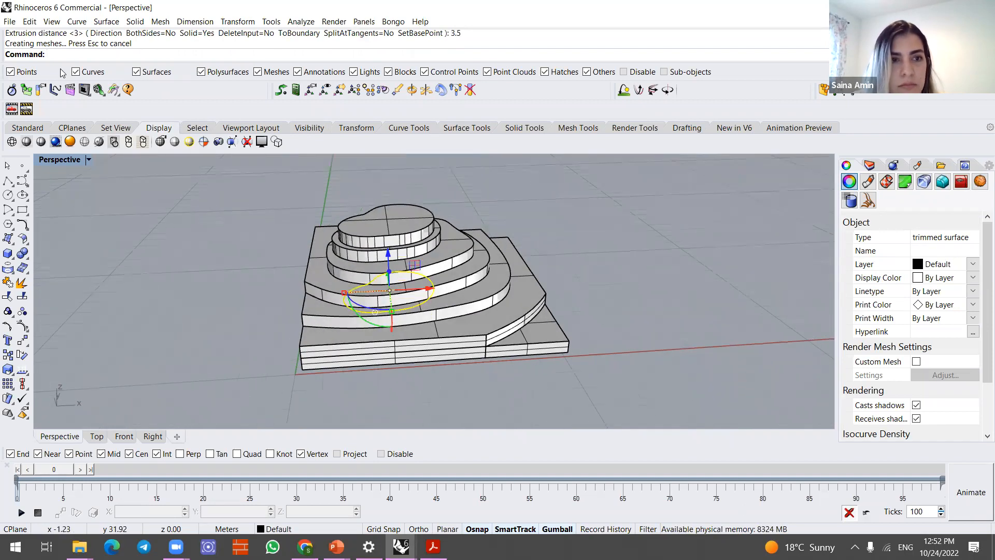
{"action": "left_click", "coordinate": [9, 23]}
{"action": "left_click", "coordinate": [554, 210]}
{"action": "right_click_drag", "start_coordinate": [651, 263], "coordinate": [621, 281]}
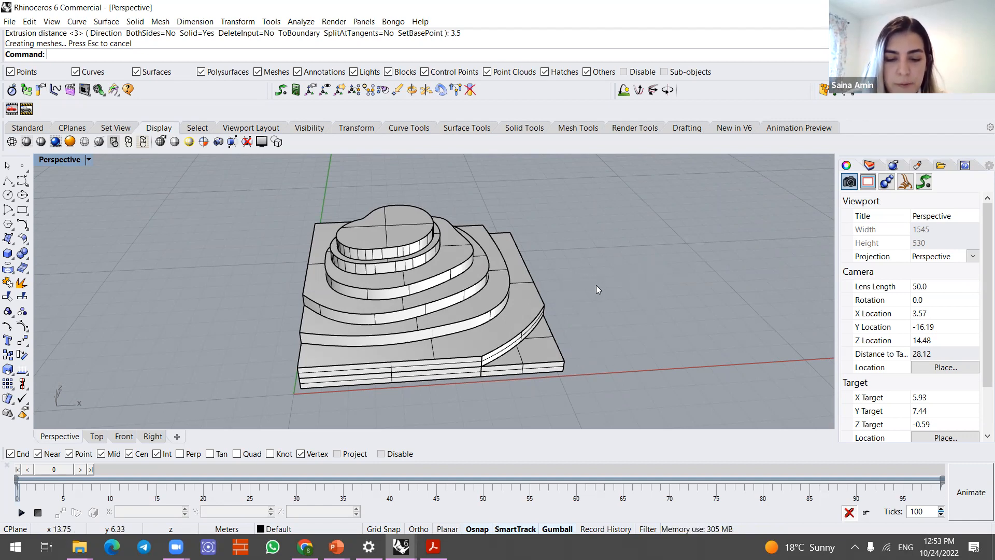
{"action": "right_click_drag", "start_coordinate": [597, 271], "coordinate": [671, 325]}
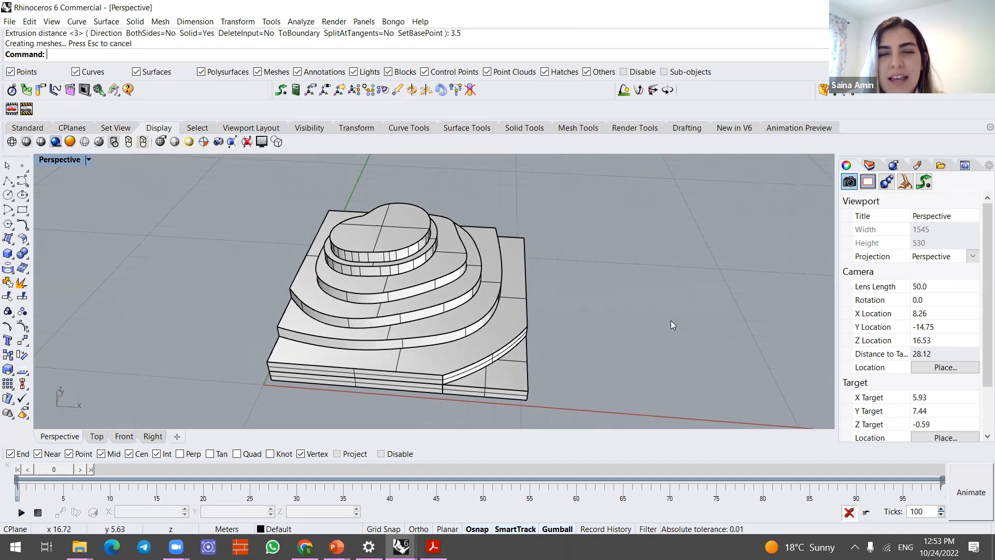
{"action": "right_click_drag", "start_coordinate": [662, 332], "coordinate": [638, 338]}
{"action": "scroll", "coordinate": [629, 285], "scroll_direction": "down", "scroll_amount": 2}
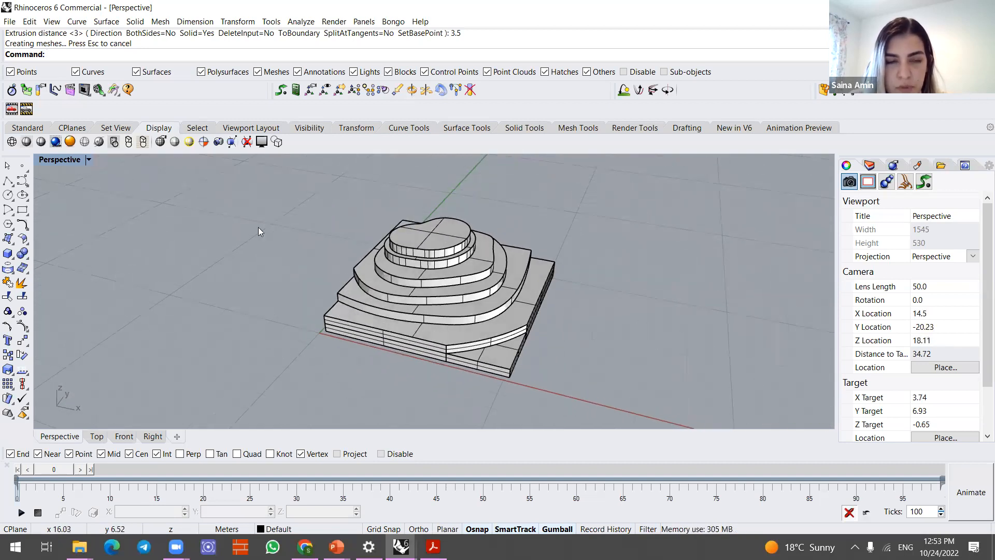
- Return to the four-viewport layout and drape a surface over the whole stepped terrain in the Top view, using the Drape command's automatic spacing
{"action": "double_click", "coordinate": [61, 162]}
{"action": "left_click", "coordinate": [339, 228]}
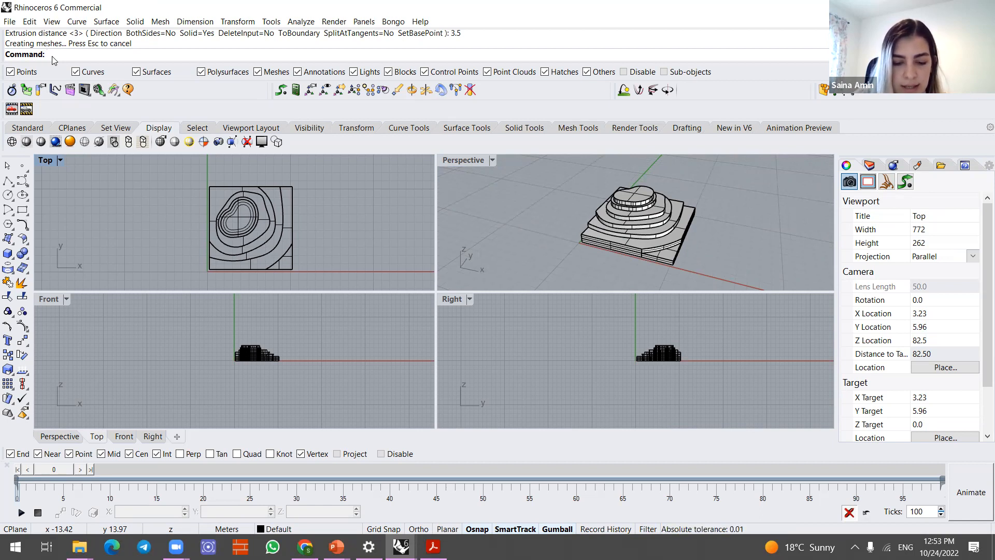
{"action": "type", "text": "Drape"}
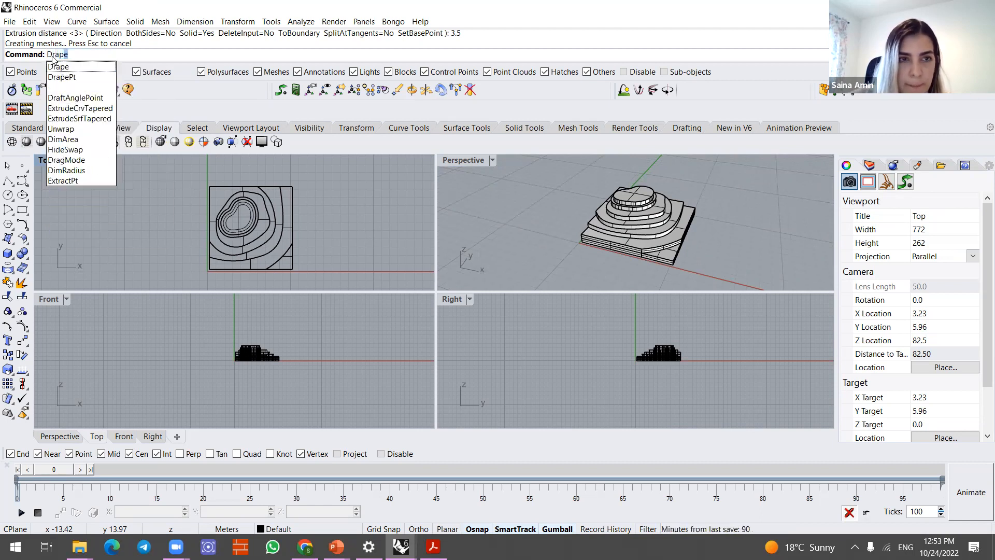
{"action": "left_click", "coordinate": [56, 66]}
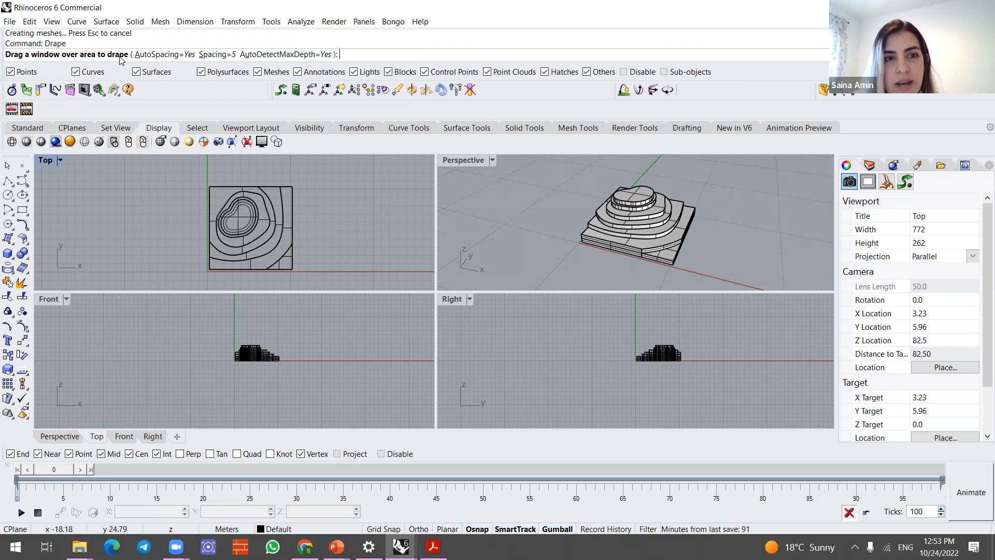
{"action": "left_click_drag", "start_coordinate": [313, 173], "coordinate": [188, 279]}
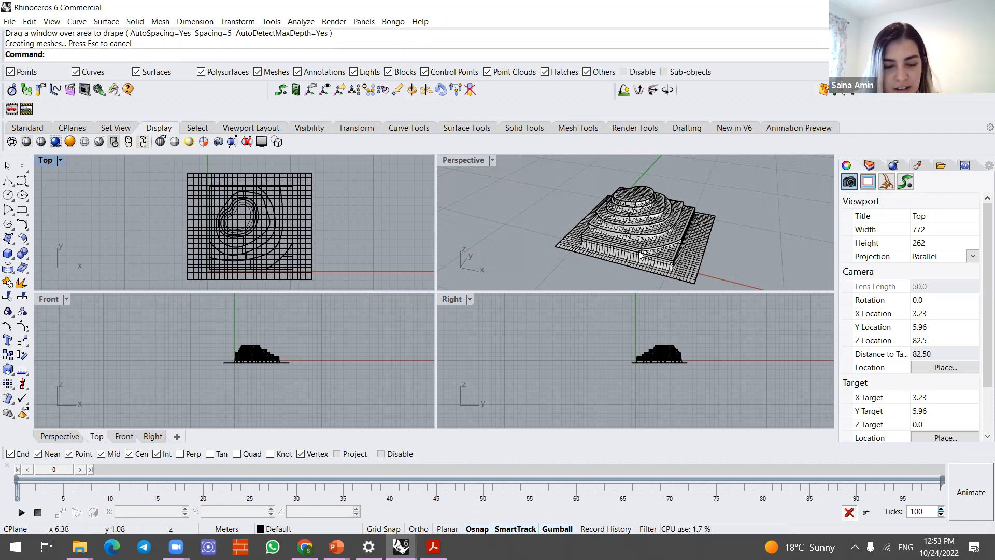
{"action": "right_click", "coordinate": [520, 220]}
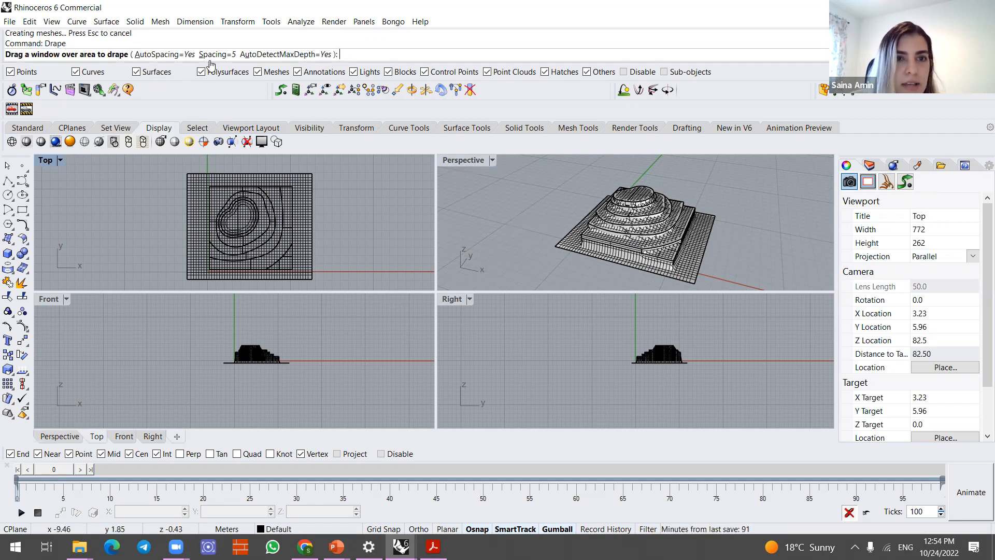
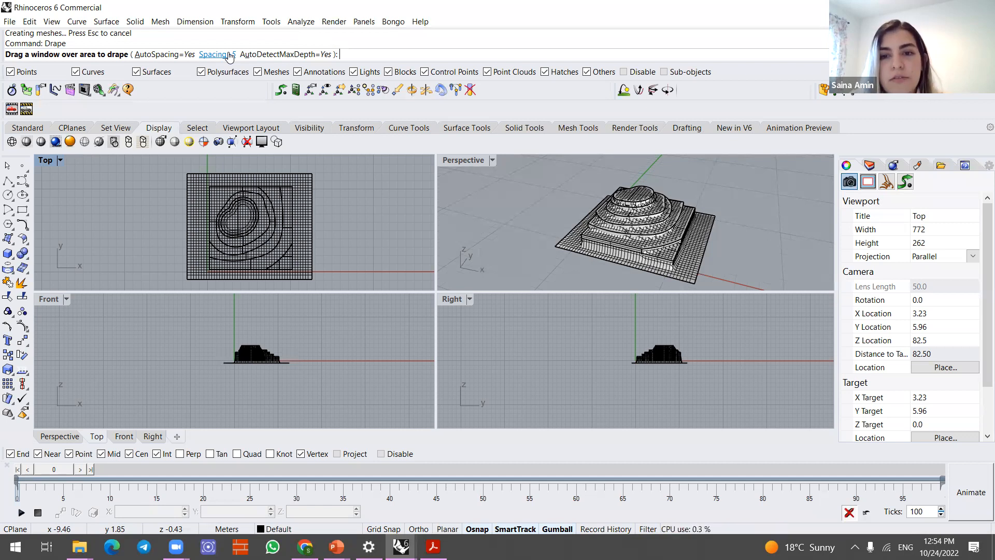
{"action": "type", "text": "20"}
{"action": "left_click", "coordinate": [217, 54]}
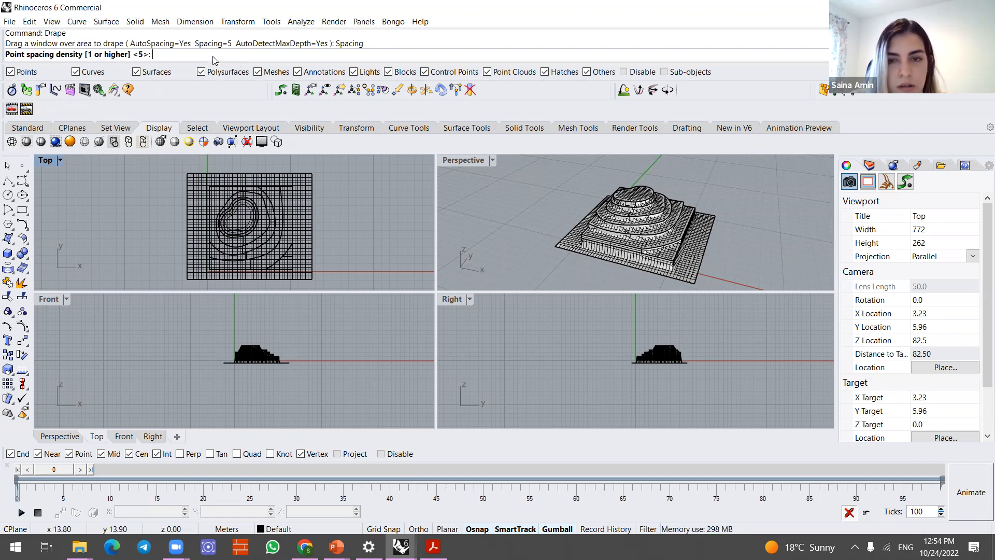
{"action": "type", "text": "0"}
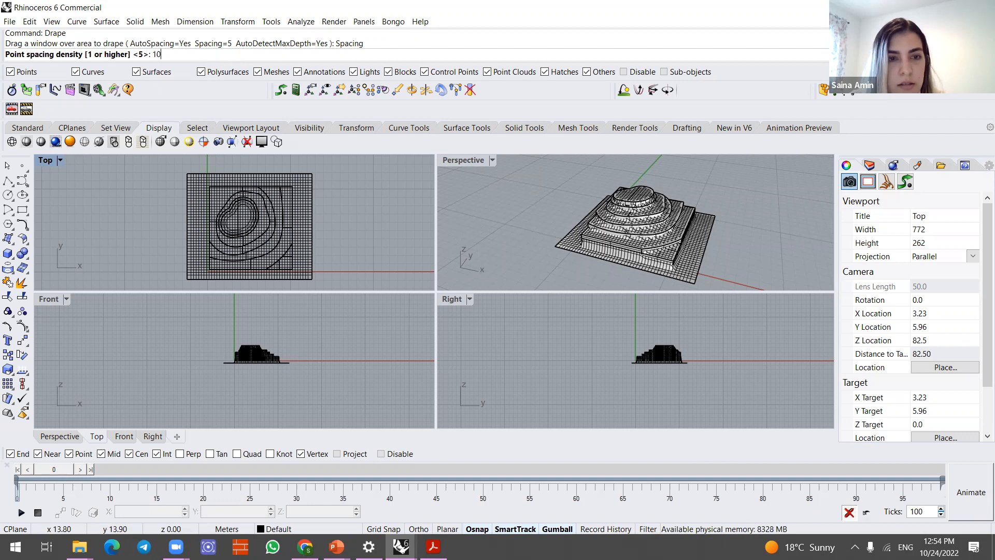
{"action": "key", "text": "Return"}
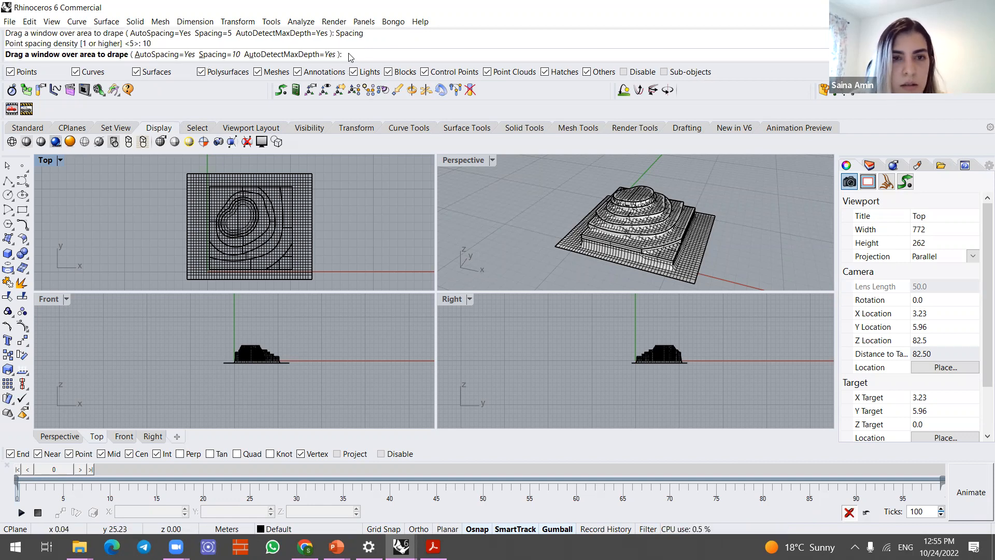
{"action": "key", "text": "Escape"}
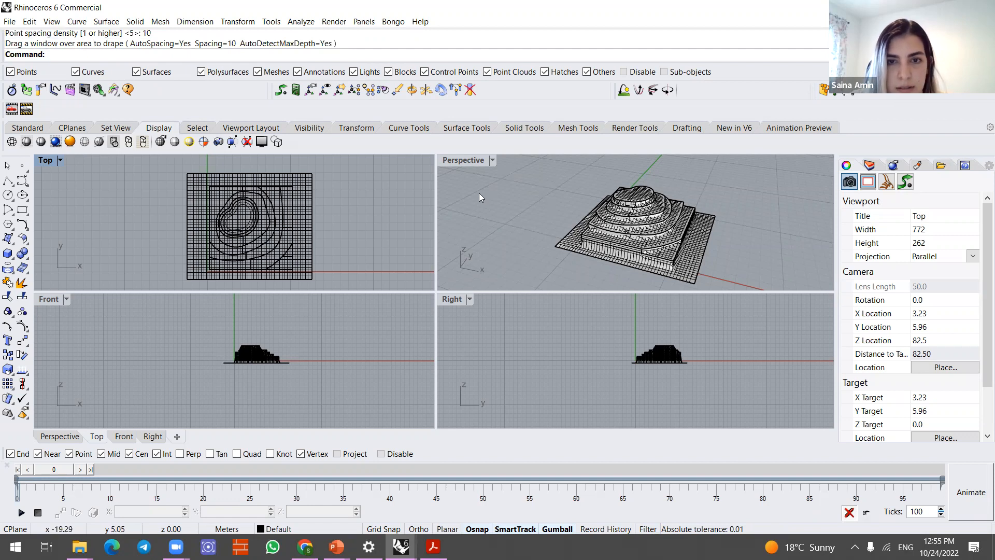
- Set the Perspective viewport to the Rendered display mode and view the draped terrain up close
{"action": "left_click", "coordinate": [492, 161]}
{"action": "left_click", "coordinate": [544, 202]}
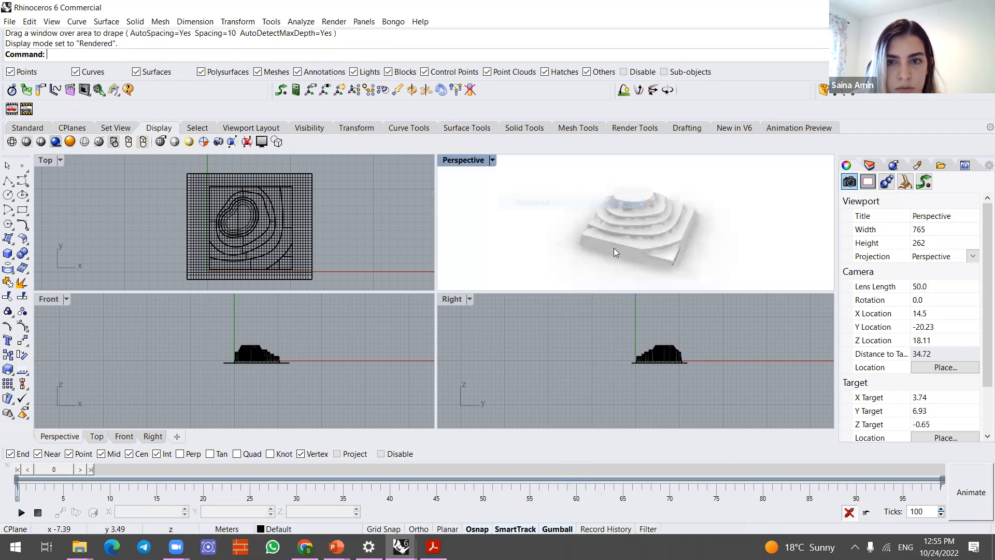
{"action": "right_click_drag", "start_coordinate": [708, 251], "coordinate": [734, 250]}
{"action": "scroll", "coordinate": [689, 250], "scroll_direction": "up", "scroll_amount": 6}
{"action": "right_click_drag", "start_coordinate": [689, 214], "coordinate": [686, 215]}
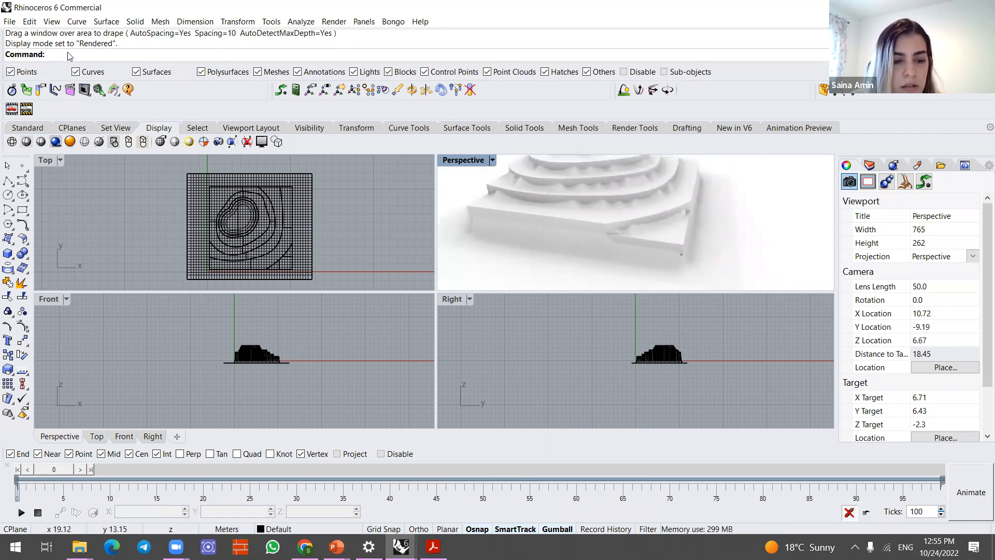
- Try repeatedly to redo the last undone action
{"action": "left_click", "coordinate": [31, 21]}
{"action": "left_click", "coordinate": [46, 48]}
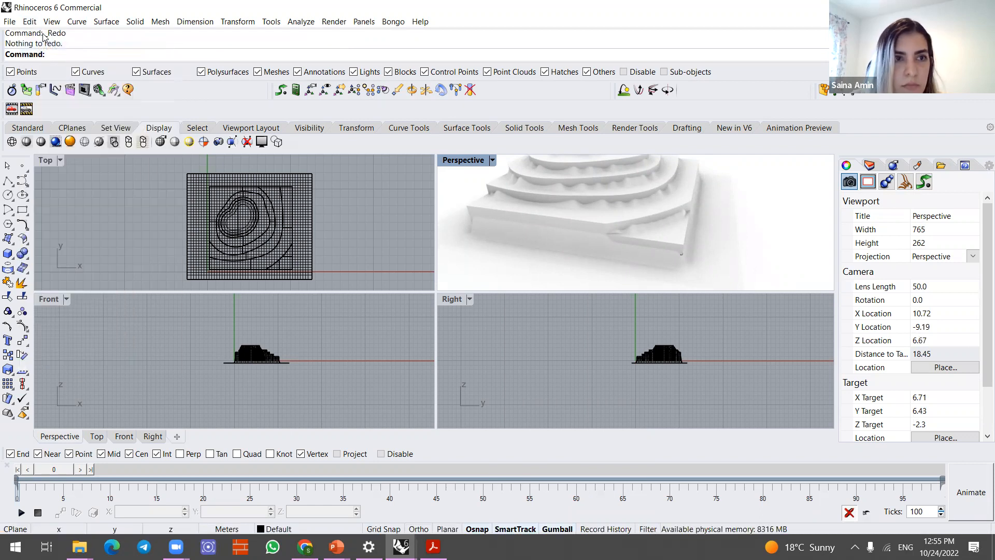
{"action": "left_click", "coordinate": [29, 21]}
{"action": "left_click", "coordinate": [42, 45]}
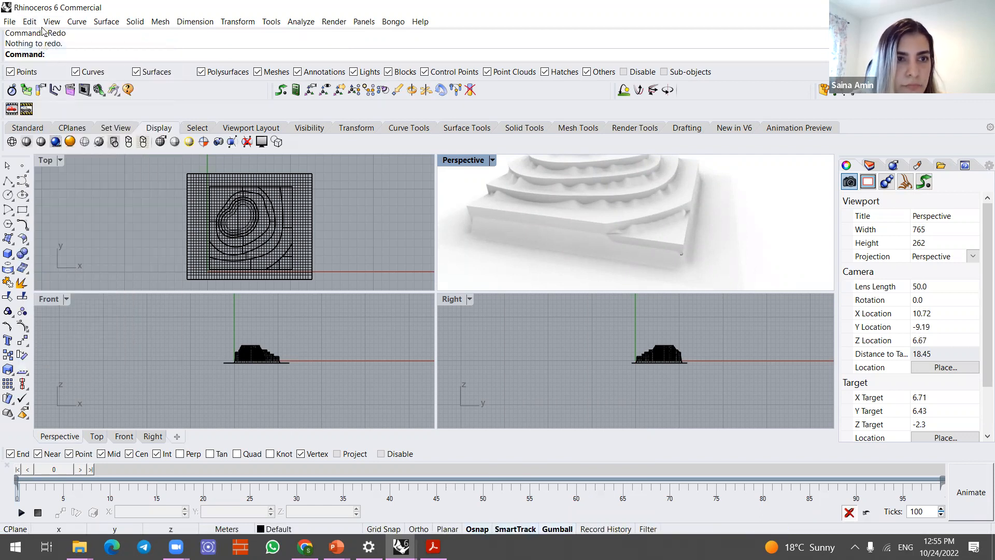
{"action": "left_click", "coordinate": [30, 21]}
{"action": "left_click", "coordinate": [41, 47]}
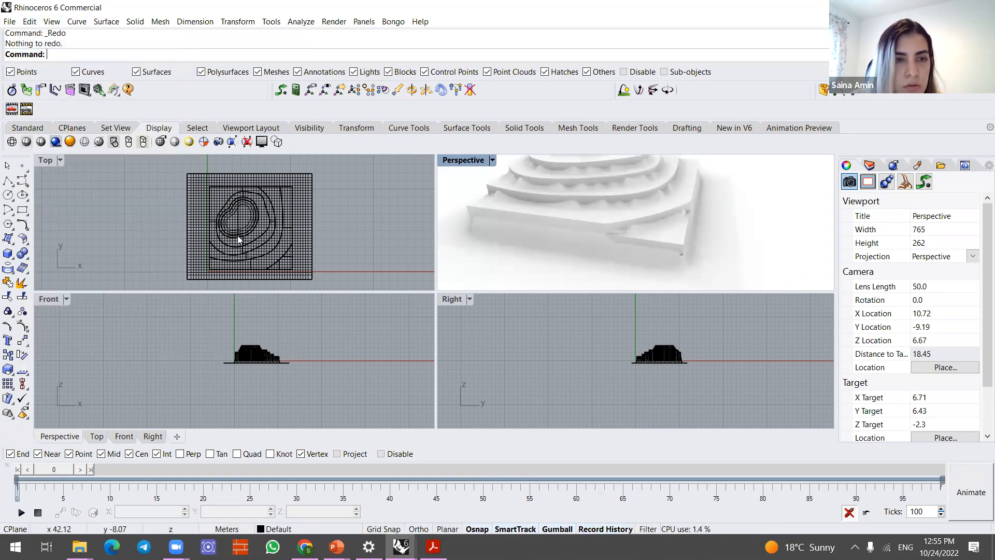
{"action": "left_click", "coordinate": [30, 21]}
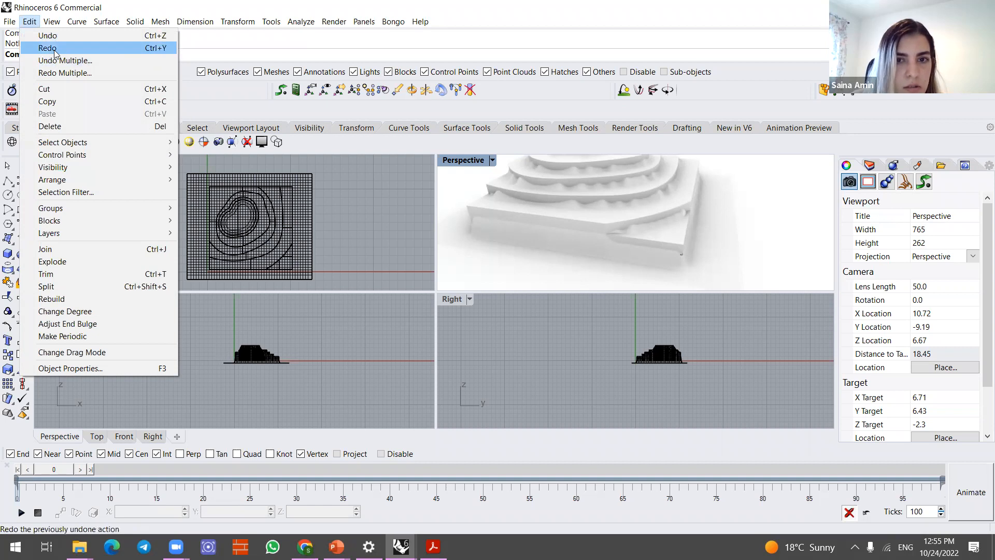
{"action": "left_click", "coordinate": [55, 50]}
{"action": "scroll", "coordinate": [643, 263], "scroll_direction": "down", "scroll_amount": 3}
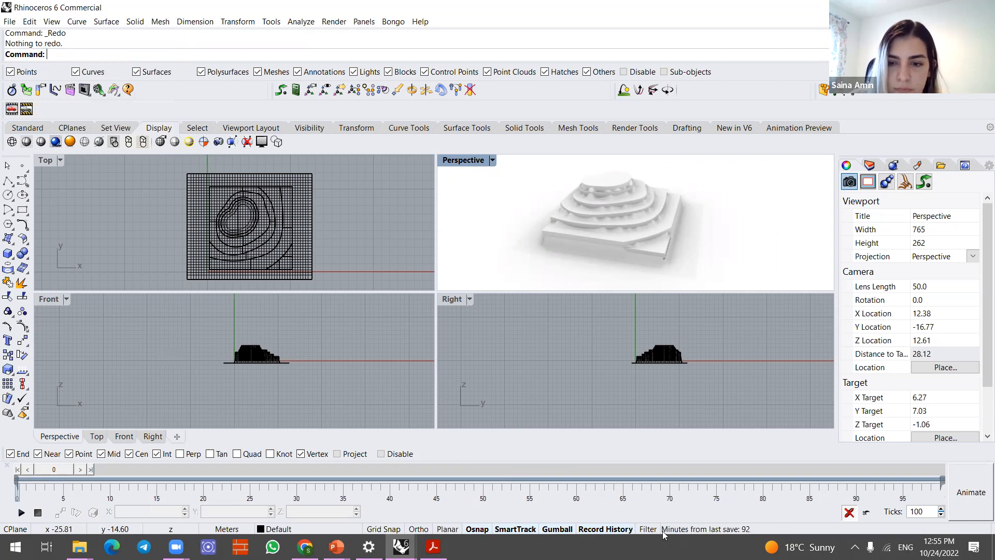
- Turn off Record History and try once more to redo the last undone action
{"action": "left_click", "coordinate": [614, 529]}
{"action": "scroll", "coordinate": [621, 394], "scroll_direction": "down", "scroll_amount": 2}
{"action": "right_click_drag", "start_coordinate": [582, 259], "coordinate": [686, 240]}
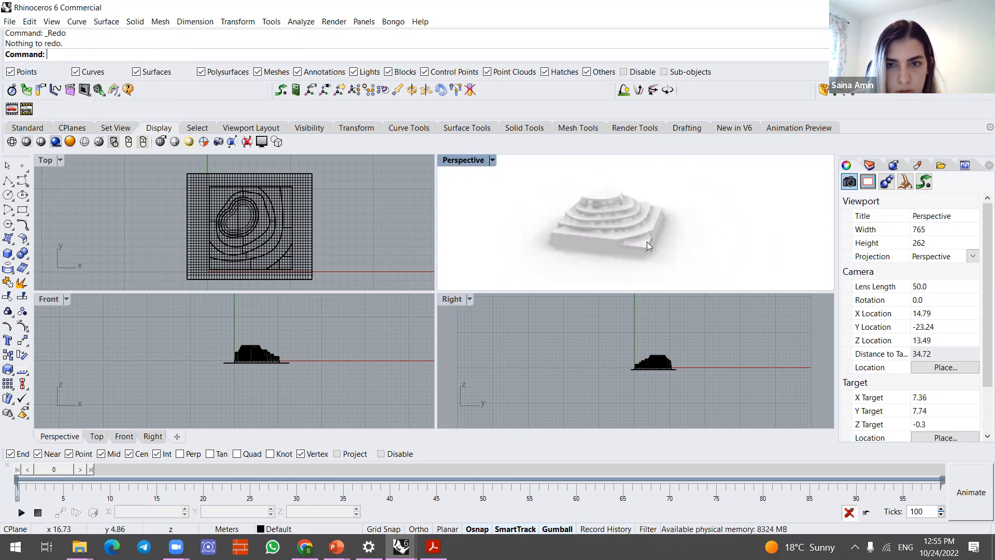
{"action": "left_click", "coordinate": [52, 21]}
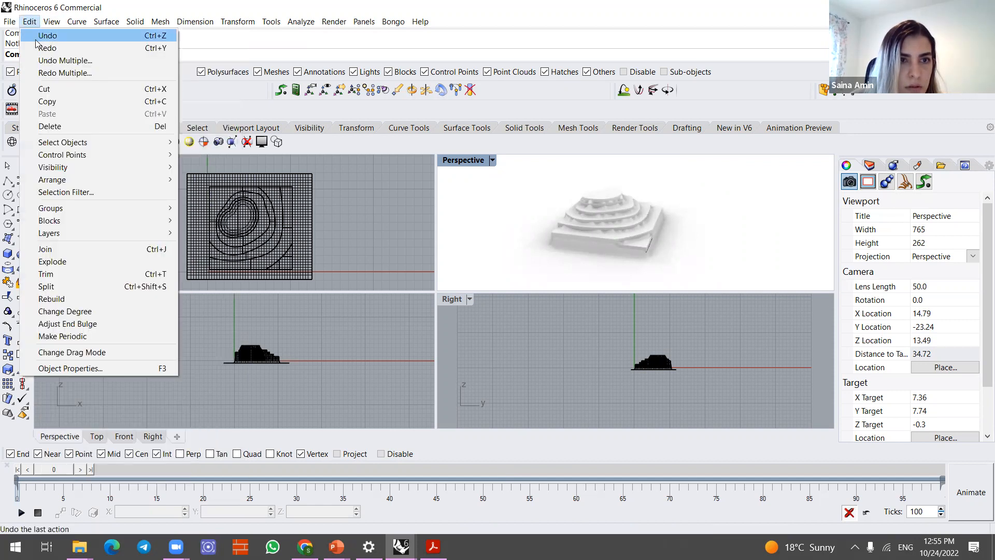
{"action": "left_click", "coordinate": [40, 48]}
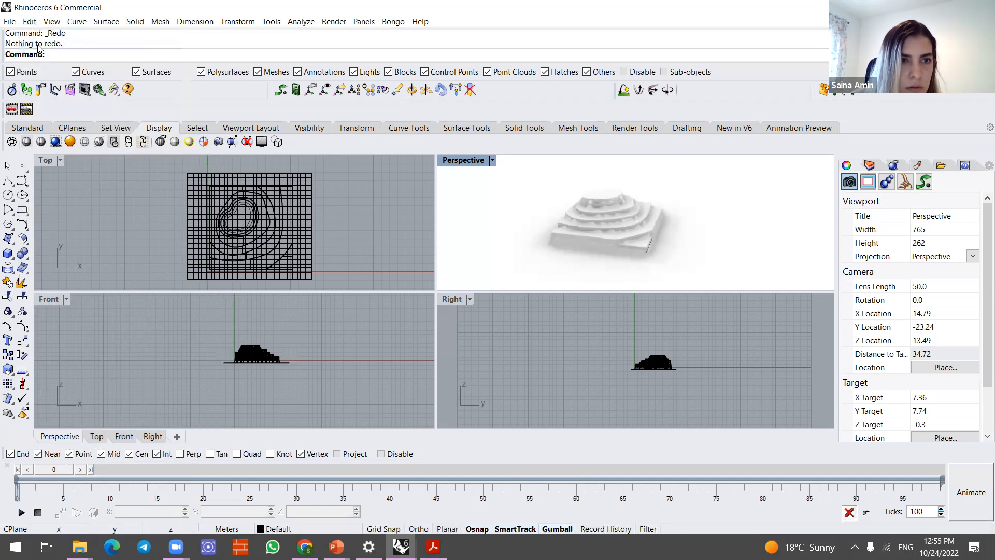
- Try to redo multiple undone actions, turn on Record History, and try a single redo again
{"action": "left_click", "coordinate": [34, 23]}
{"action": "left_click", "coordinate": [62, 70]}
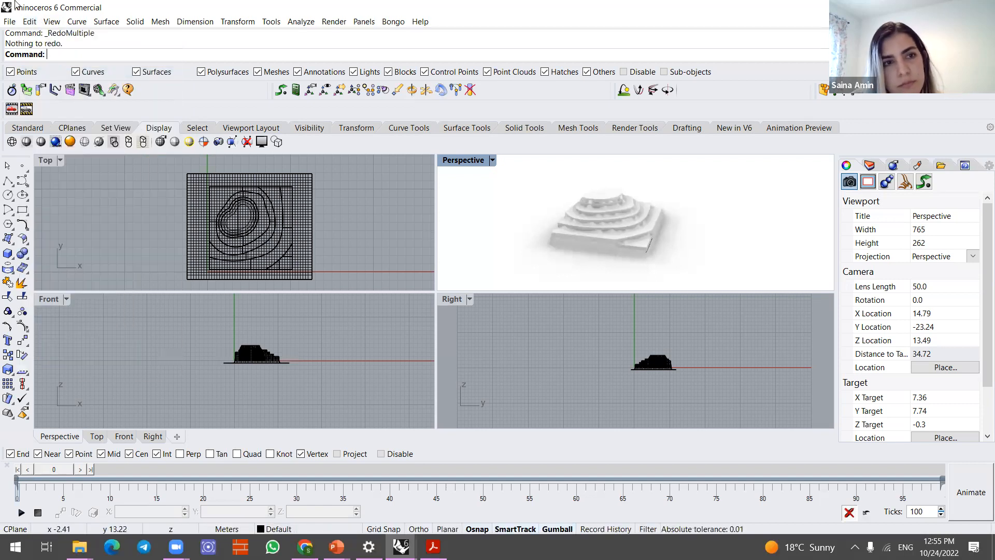
{"action": "left_click", "coordinate": [604, 532]}
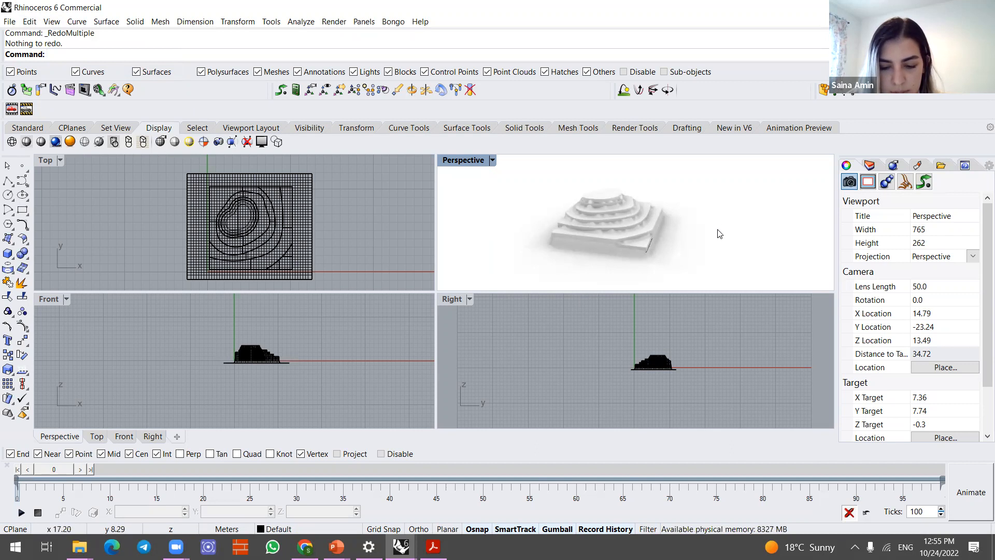
{"action": "right_click", "coordinate": [91, 55]}
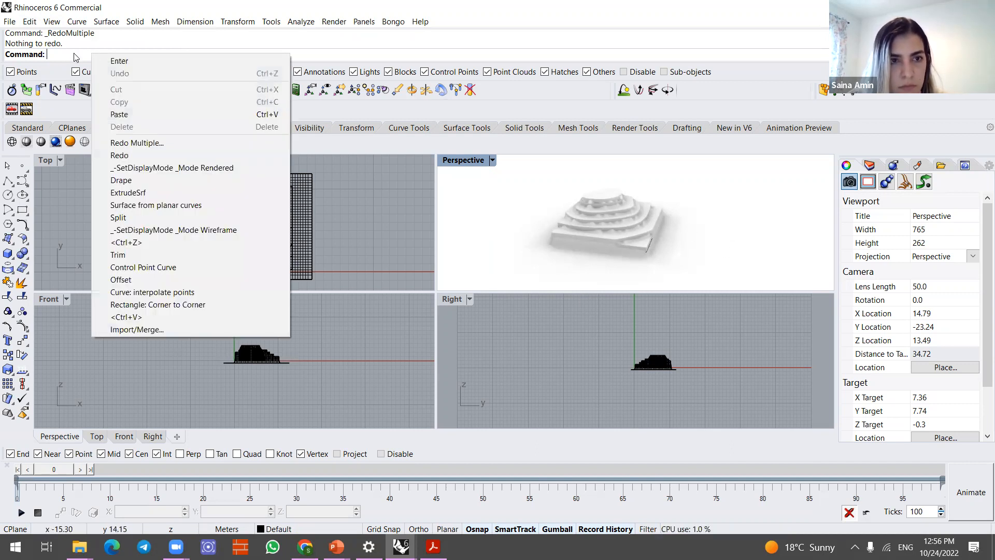
{"action": "left_click", "coordinate": [119, 155]}
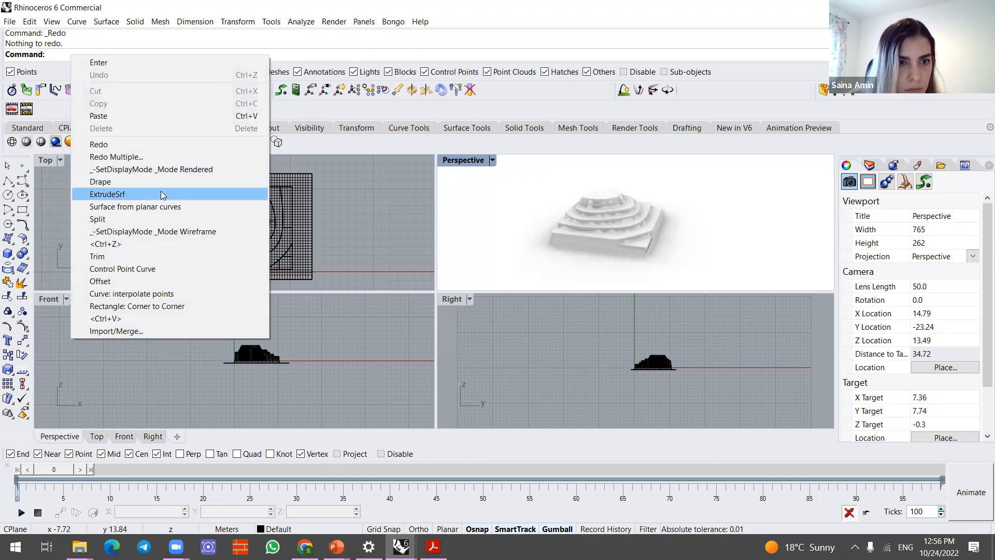
{"action": "left_click", "coordinate": [160, 194]}
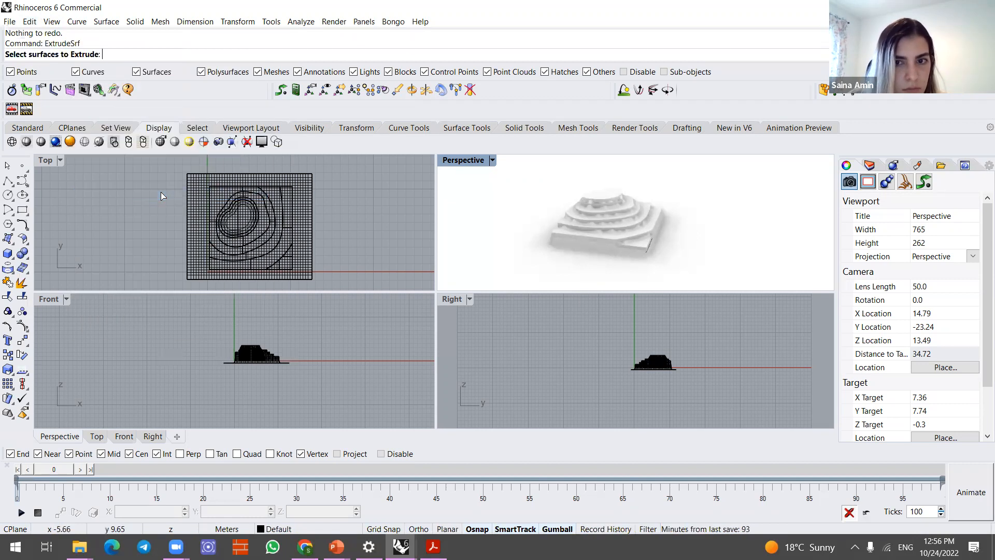
{"action": "right_click", "coordinate": [114, 58]}
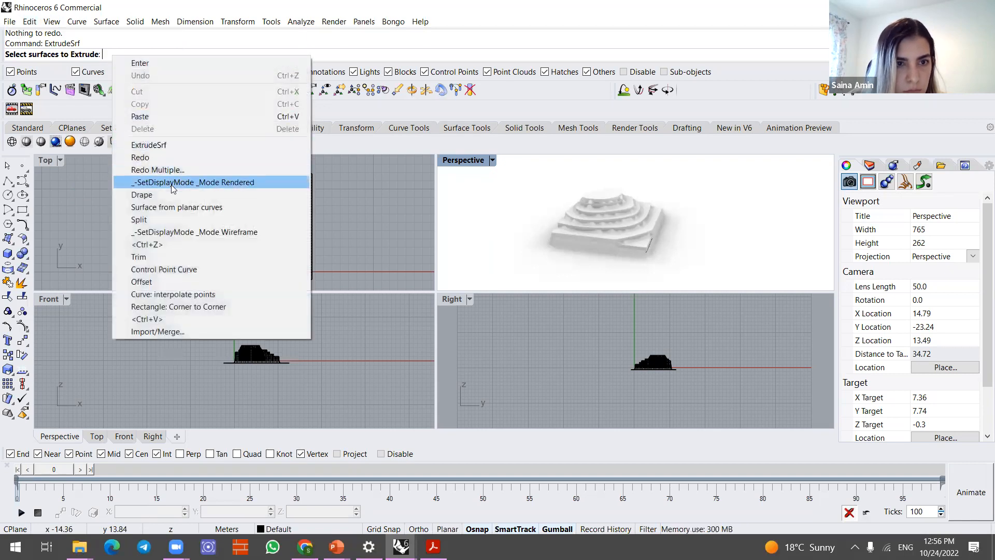
{"action": "left_click", "coordinate": [196, 212]}
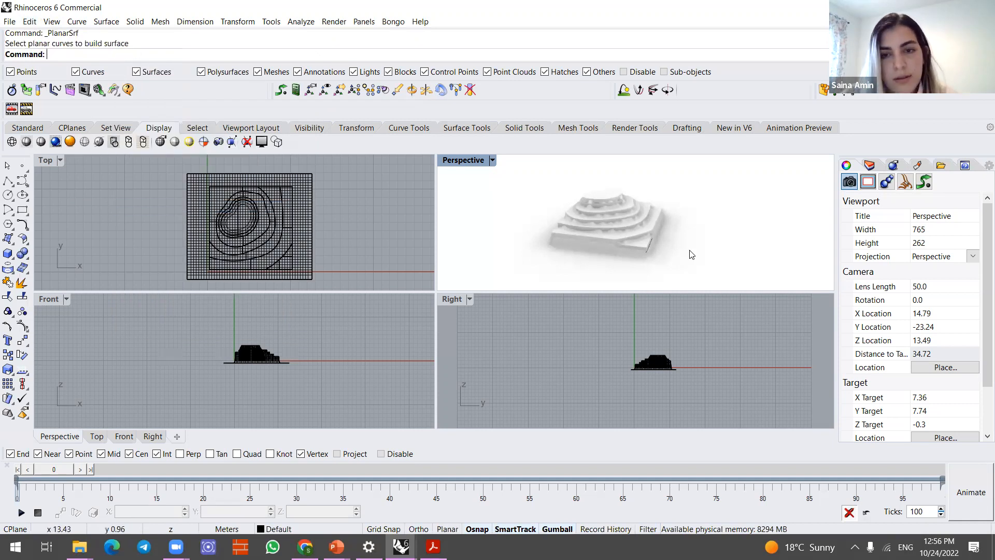
- Turn Record History back on while viewing the draped terrain close up in the Perspective viewport
{"action": "scroll", "coordinate": [654, 253], "scroll_direction": "up", "scroll_amount": 4}
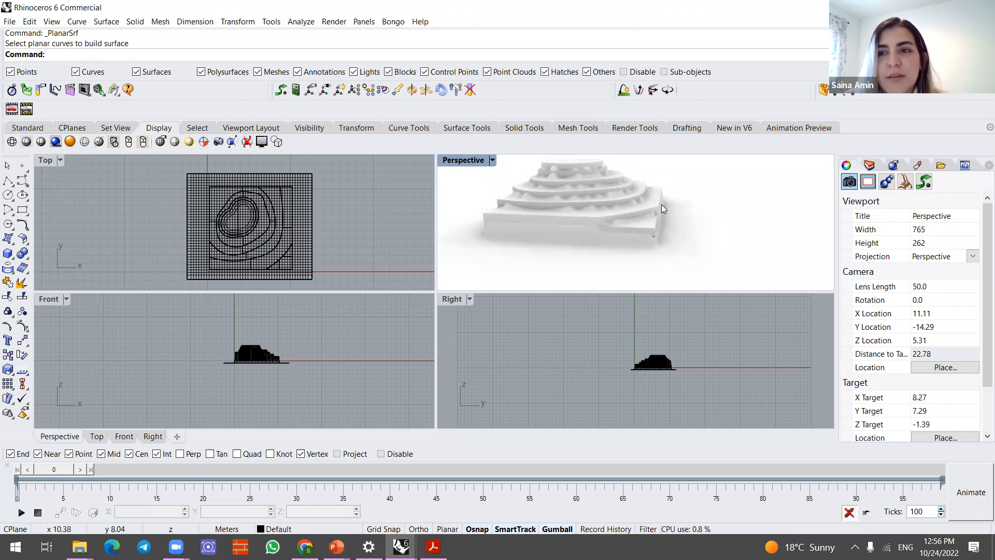
{"action": "right_click_drag", "start_coordinate": [610, 235], "coordinate": [688, 254]}
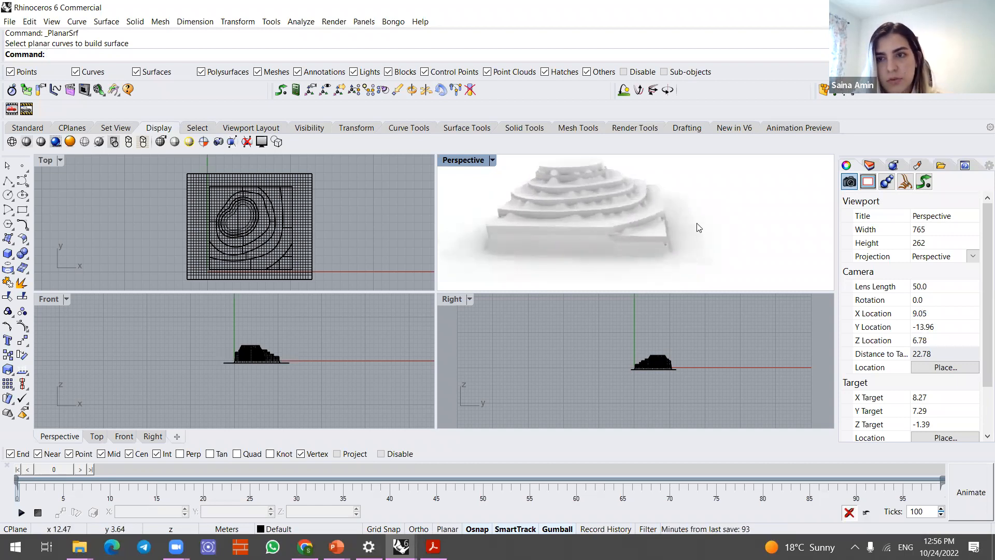
{"action": "left_click", "coordinate": [607, 528]}
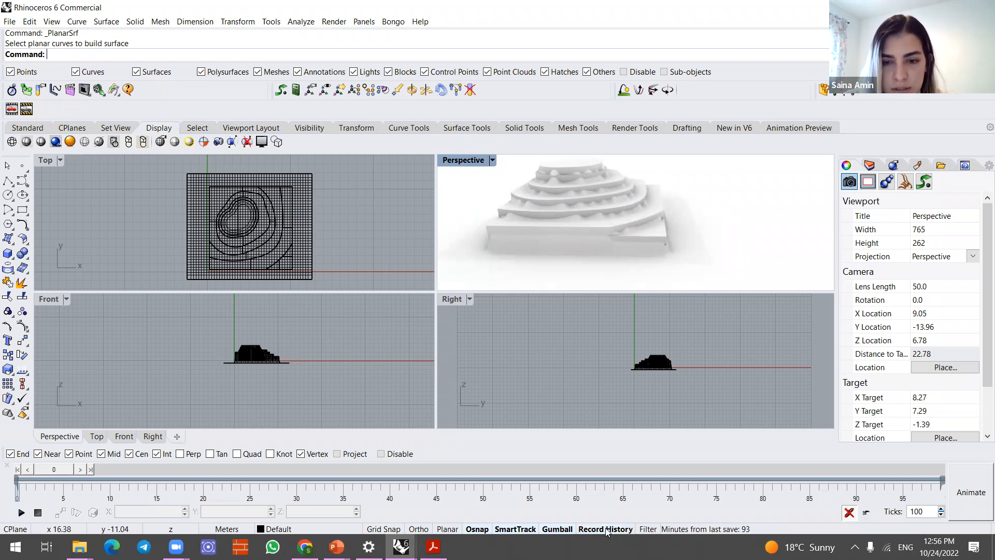
- Examine from several angles how the draped surface follows the terrain steps and the base edges
{"action": "right_click_drag", "start_coordinate": [688, 238], "coordinate": [678, 252]}
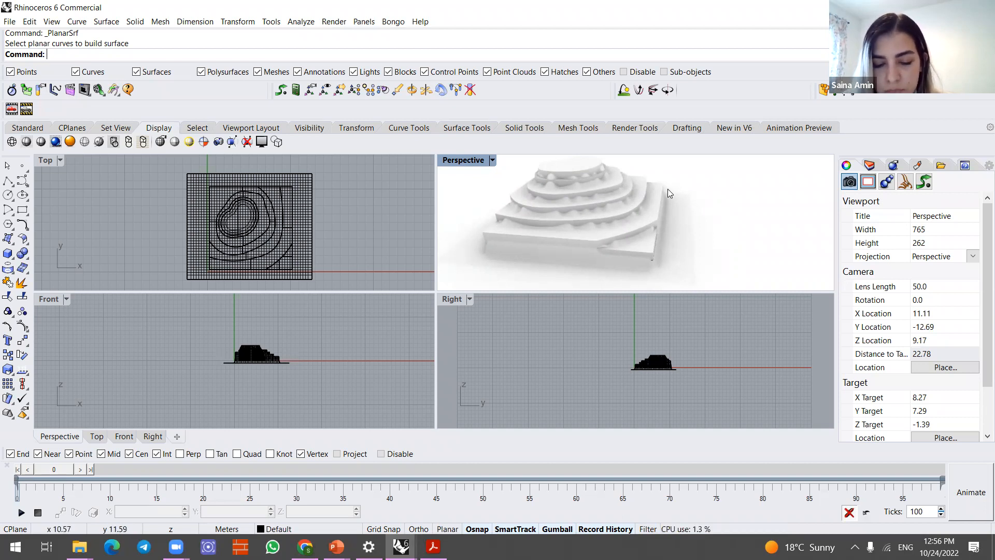
{"action": "right_click_drag", "start_coordinate": [712, 179], "coordinate": [685, 228]}
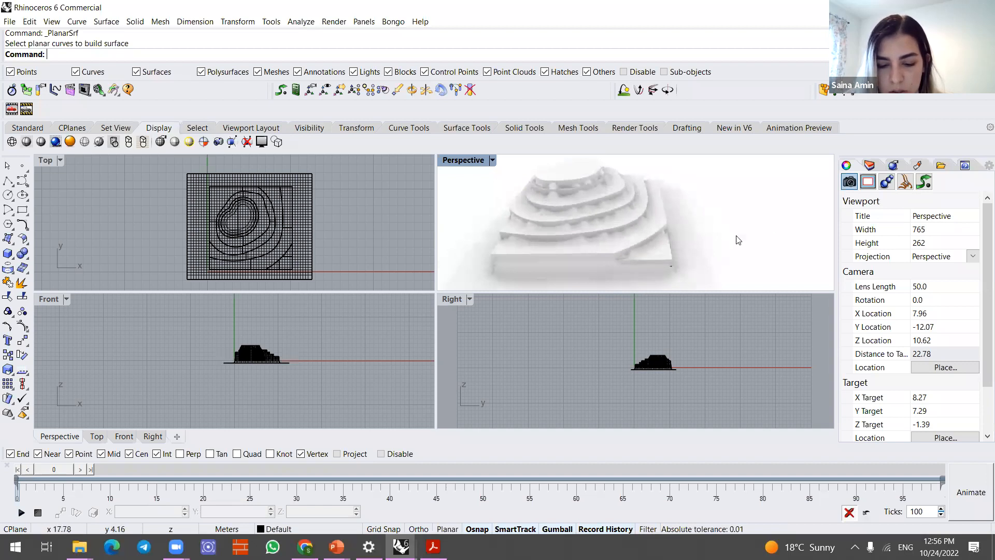
{"action": "right_click_drag", "start_coordinate": [751, 222], "coordinate": [764, 206]}
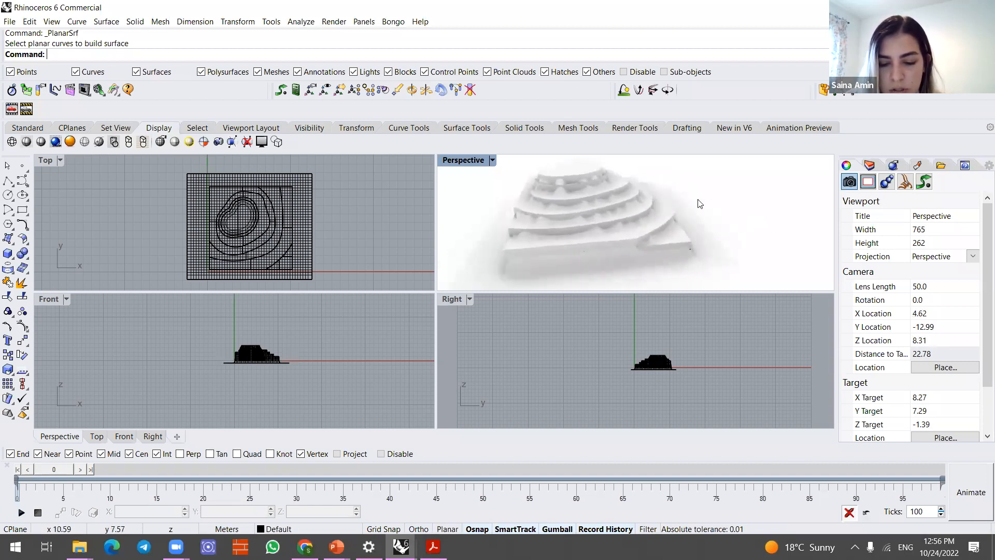
{"action": "right_click_drag", "start_coordinate": [683, 206], "coordinate": [678, 235]}
{"action": "scroll", "coordinate": [660, 246], "scroll_direction": "up", "scroll_amount": 4}
{"action": "right_click_drag", "start_coordinate": [539, 218], "coordinate": [595, 258]}
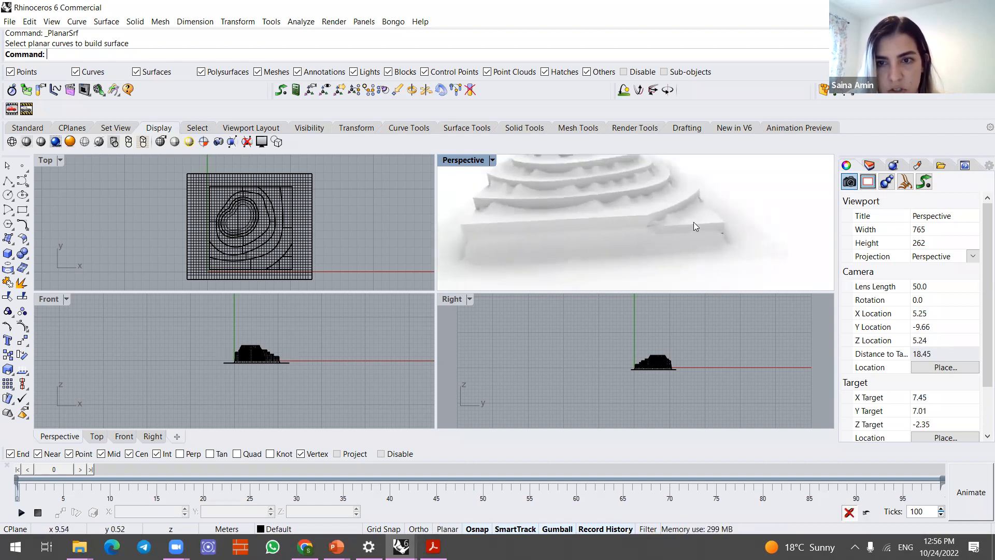
{"action": "right_click_drag", "start_coordinate": [700, 242], "coordinate": [705, 221]}
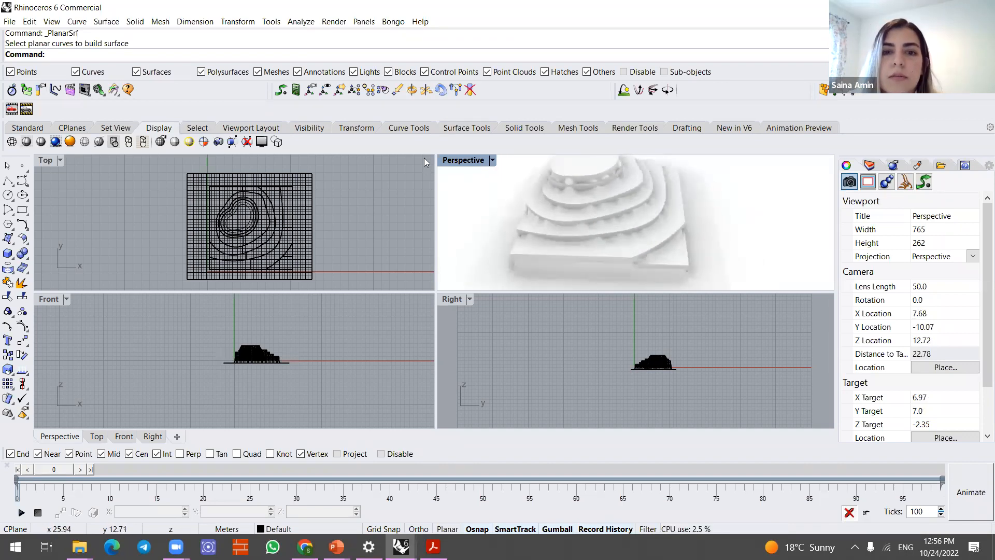
- Maximize the Perspective viewport and frame the whole draped terrain
{"action": "double_click", "coordinate": [467, 165]}
{"action": "scroll", "coordinate": [574, 264], "scroll_direction": "down", "scroll_amount": 5}
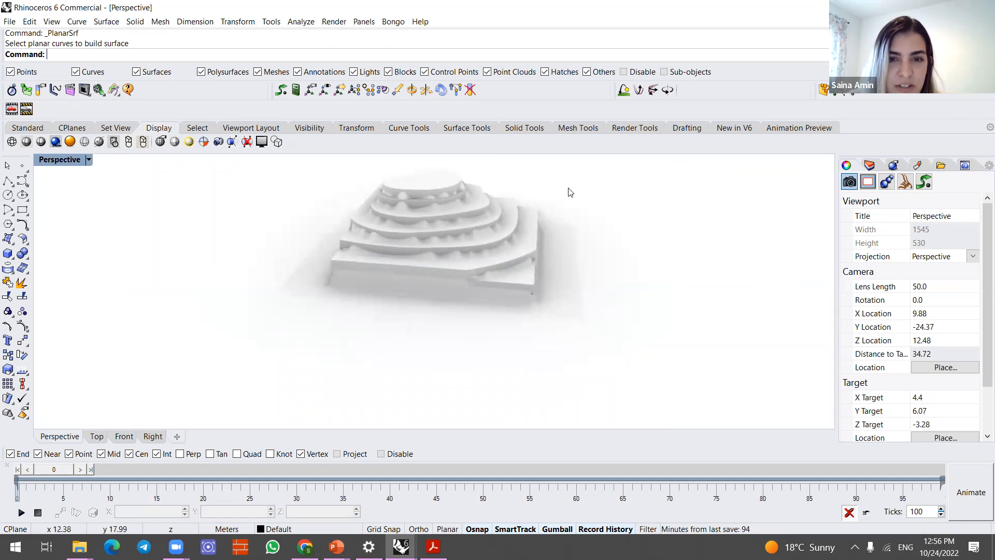
{"action": "right_click_drag", "start_coordinate": [570, 192], "coordinate": [590, 220]}
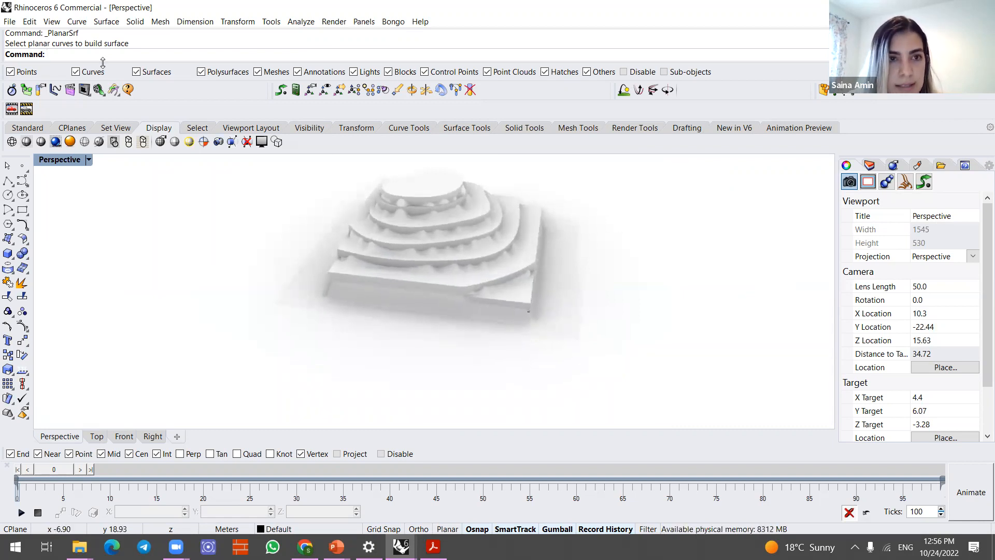
- Split the draped surface with the Split command, using the stepped terrain solids as cutting objects
{"action": "type", "text": "plit"}
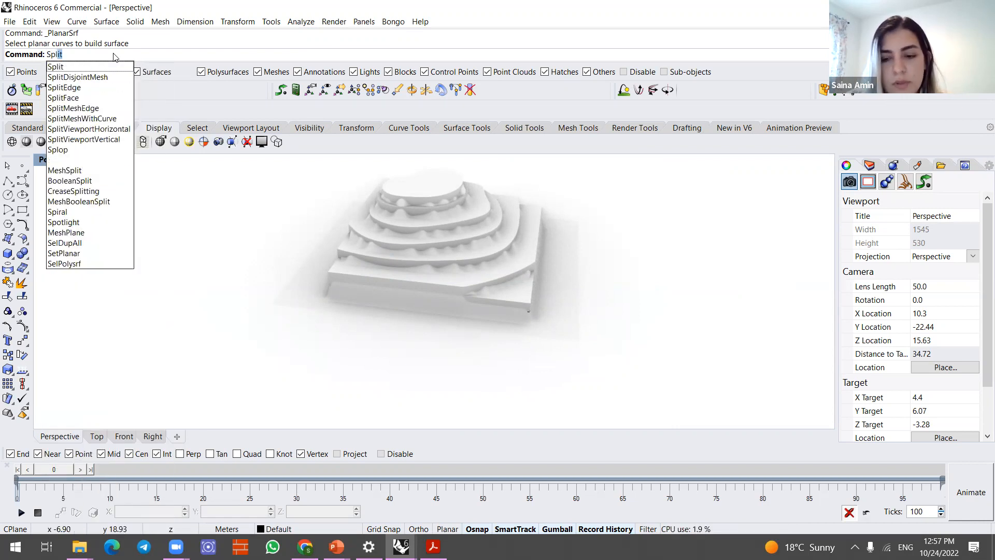
{"action": "key", "text": "Return"}
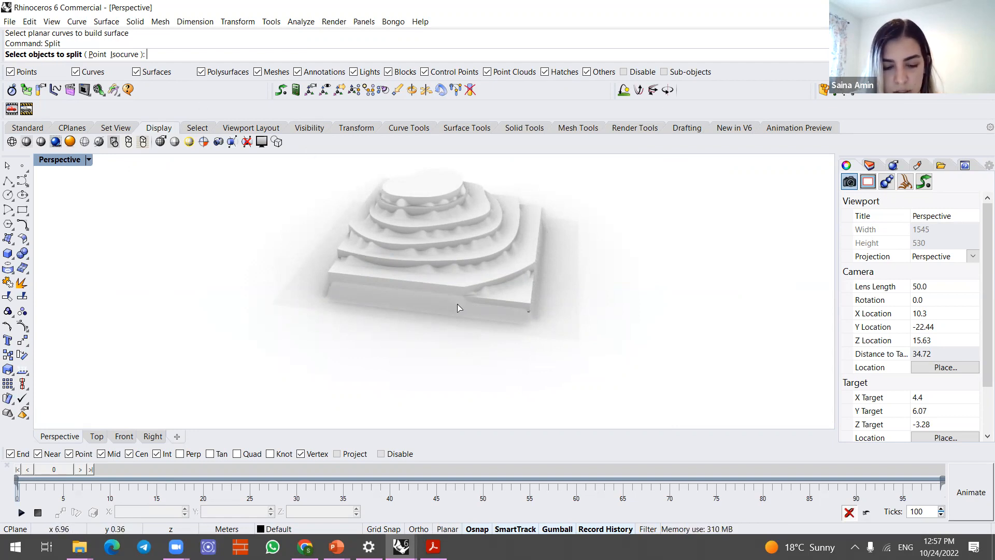
{"action": "left_click", "coordinate": [467, 269]}
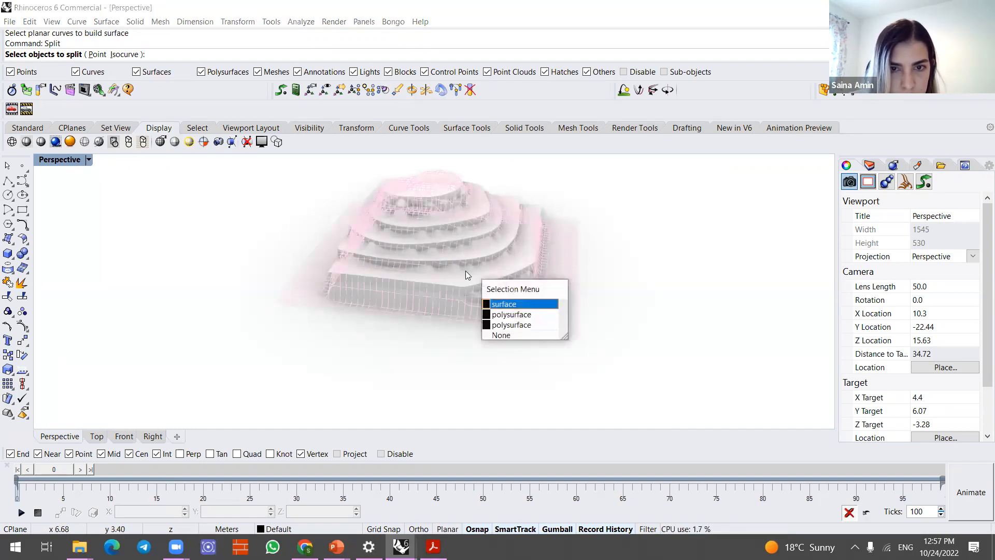
{"action": "left_click", "coordinate": [522, 314]}
{"action": "key", "text": "Return"}
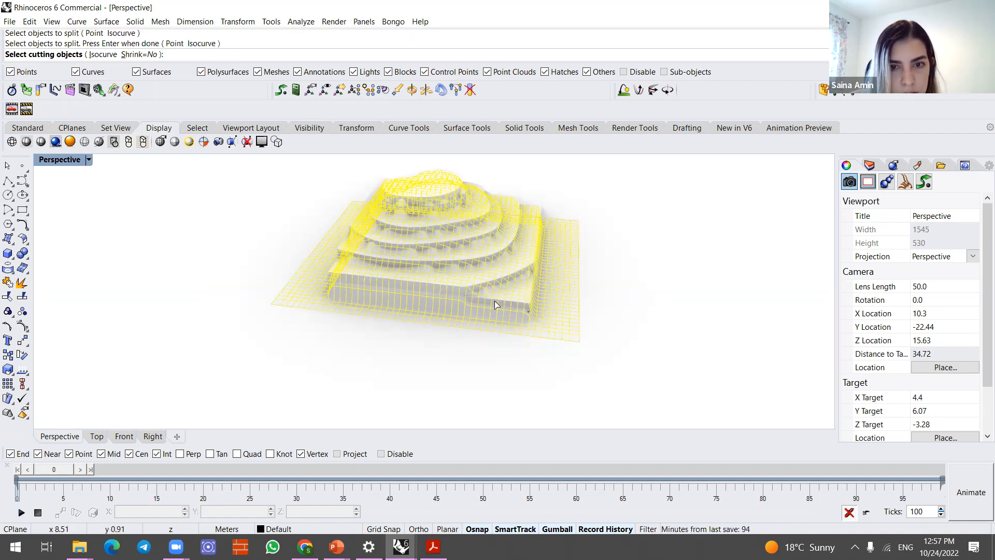
{"action": "left_click", "coordinate": [461, 309]}
{"action": "scroll", "coordinate": [465, 296], "scroll_direction": "up", "scroll_amount": 2}
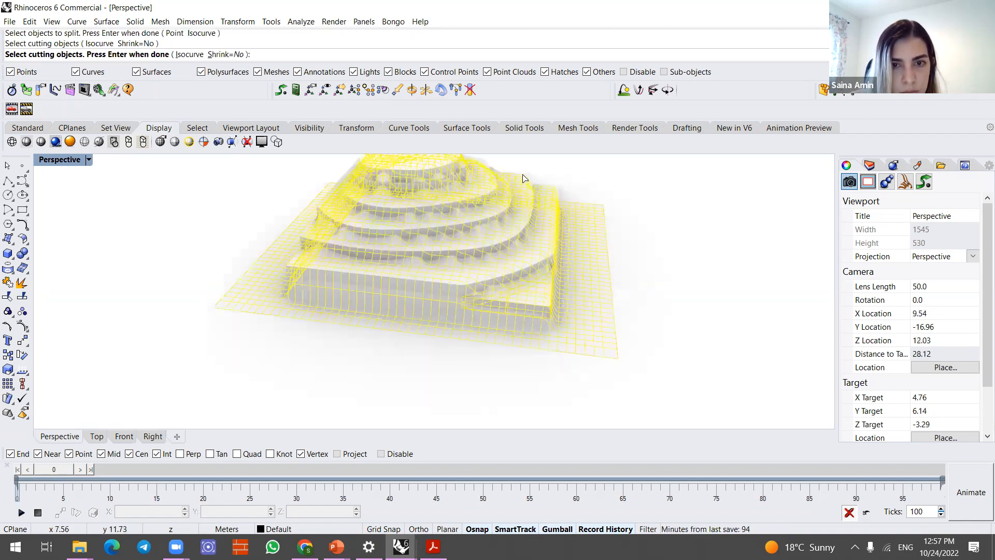
{"action": "left_click_drag", "start_coordinate": [577, 169], "coordinate": [317, 344]}
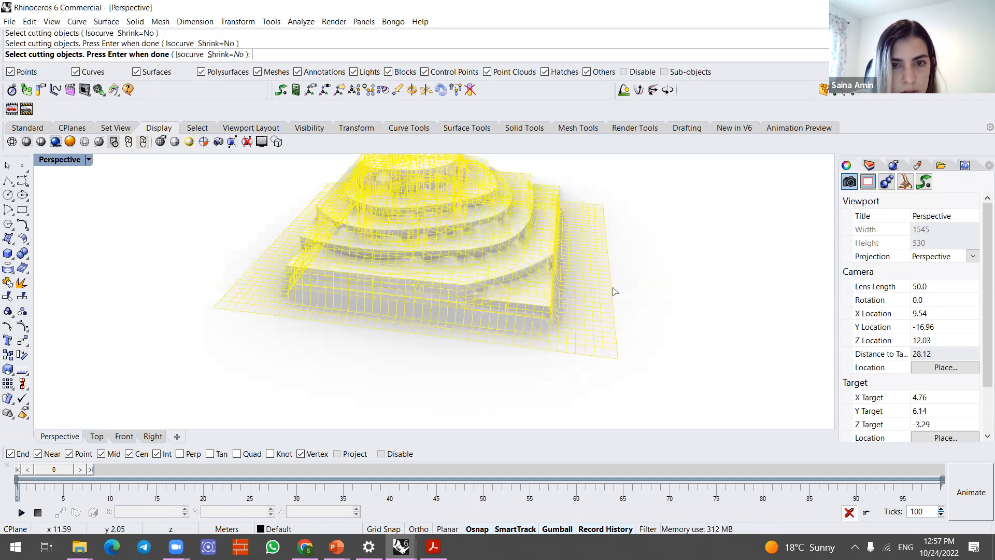
{"action": "key", "text": "Return"}
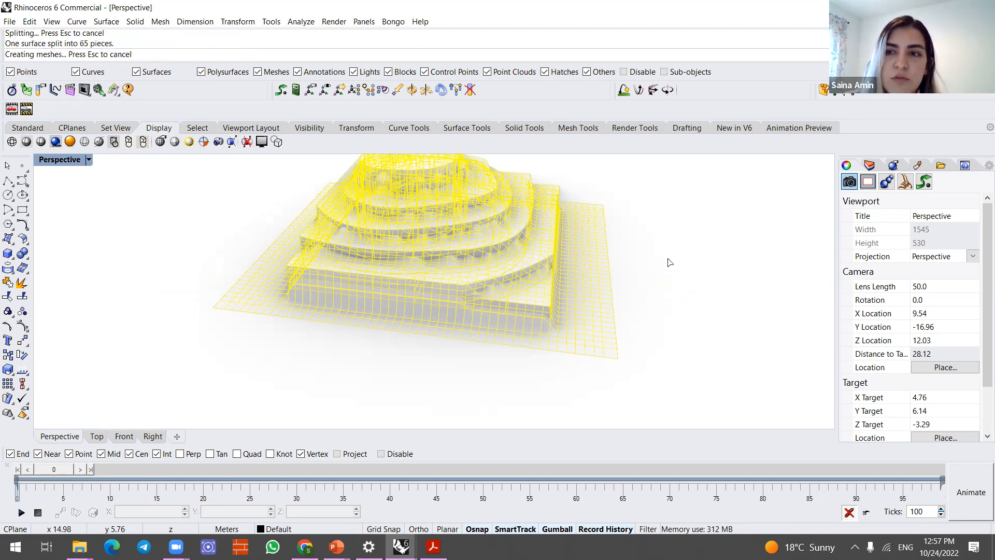
- Delete the lower terrain step solids one after another from beneath the split draped surface
{"action": "right_click_drag", "start_coordinate": [682, 282], "coordinate": [564, 249]}
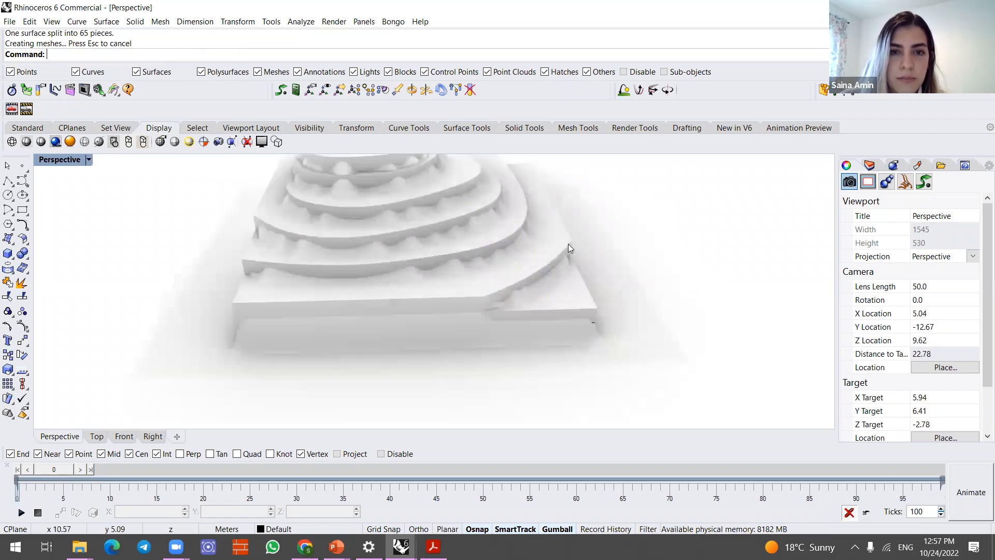
{"action": "scroll", "coordinate": [626, 238], "scroll_direction": "up", "scroll_amount": 4}
{"action": "scroll", "coordinate": [552, 250], "scroll_direction": "down", "scroll_amount": 4}
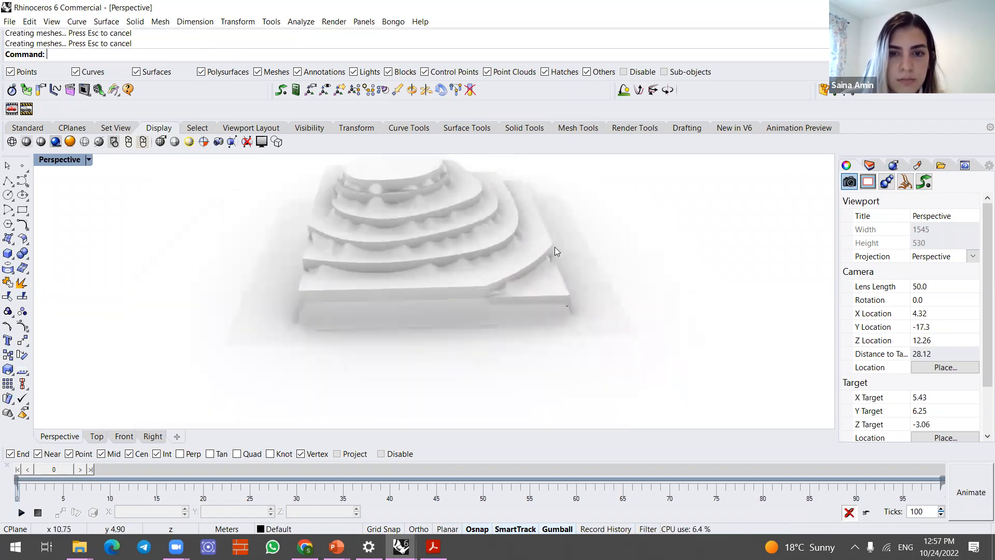
{"action": "left_click", "coordinate": [554, 247]}
{"action": "scroll", "coordinate": [633, 244], "scroll_direction": "up", "scroll_amount": 4}
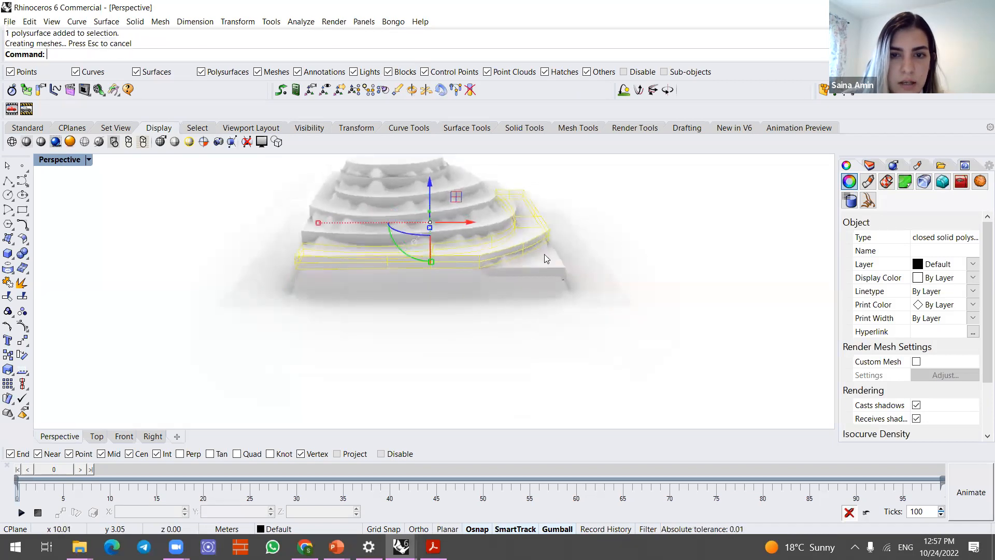
{"action": "scroll", "coordinate": [675, 242], "scroll_direction": "down", "scroll_amount": 2}
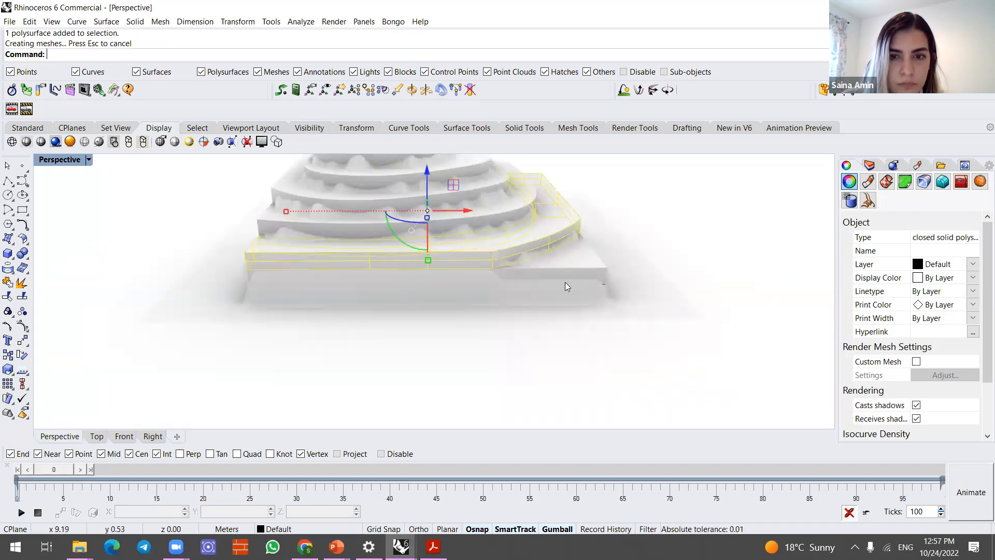
{"action": "left_click", "coordinate": [576, 272]}
{"action": "key", "text": "Delete"}
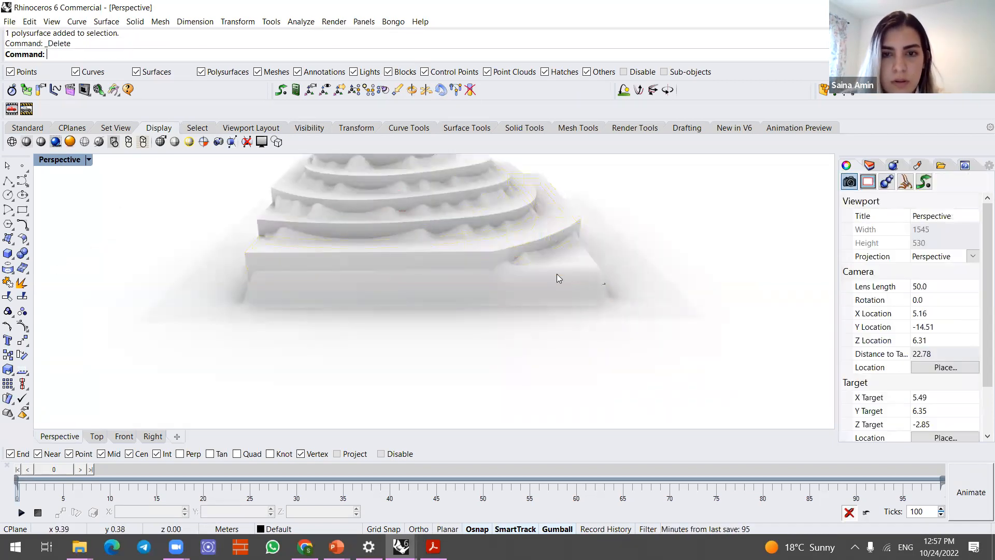
{"action": "left_click", "coordinate": [522, 237]}
{"action": "key", "text": "Delete"}
{"action": "left_click", "coordinate": [493, 215]}
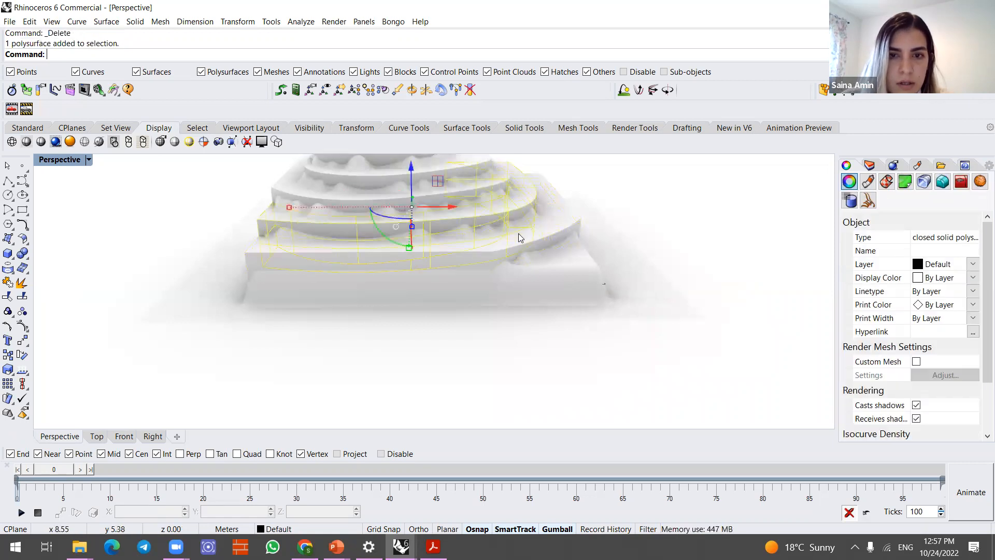
{"action": "key", "text": "Delete"}
{"action": "scroll", "coordinate": [452, 215], "scroll_direction": "up", "scroll_amount": 5}
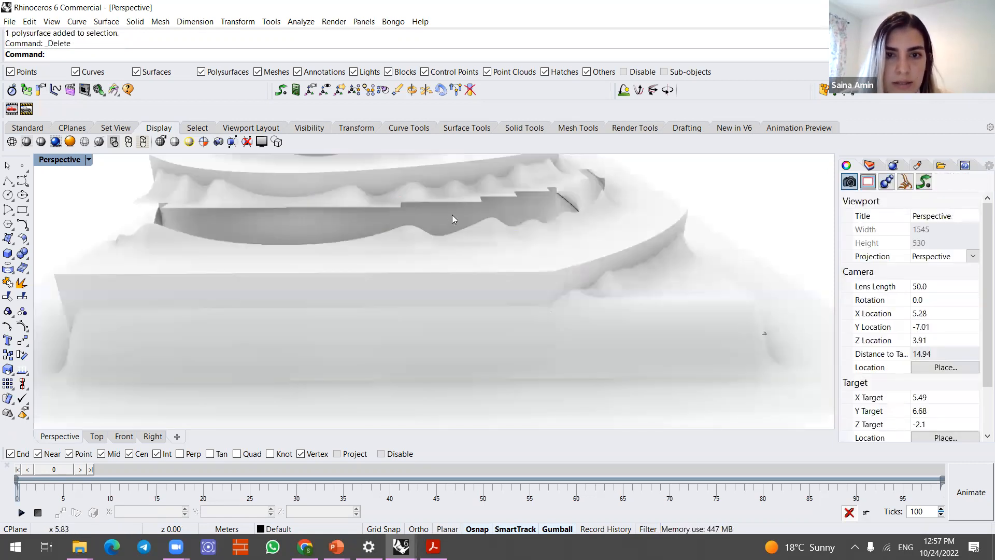
{"action": "scroll", "coordinate": [477, 232], "scroll_direction": "down", "scroll_amount": 3}
- Undo the deletions of the lower terrain step solids
{"action": "key", "text": "ctrl+z"}
{"action": "key", "text": "ctrl+z"}
{"action": "scroll", "coordinate": [707, 233], "scroll_direction": "down", "scroll_amount": 5}
- Check the surfaces and solids around the terrain's front corner by selecting them, and undo the Drape
{"action": "right_click_drag", "start_coordinate": [733, 210], "coordinate": [443, 291]}
{"action": "left_click", "coordinate": [590, 288]}
{"action": "left_click", "coordinate": [443, 292]}
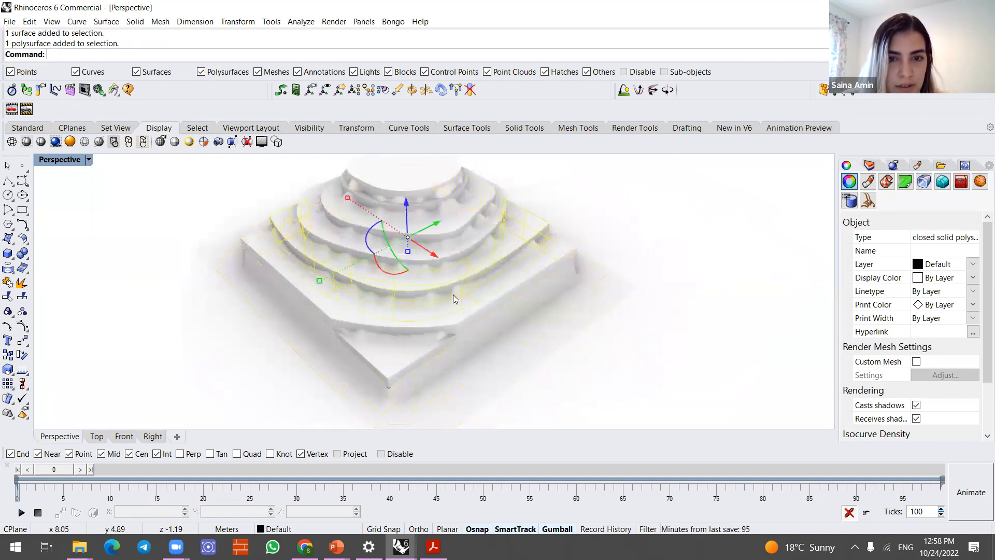
{"action": "left_click", "coordinate": [389, 338]}
{"action": "left_click", "coordinate": [414, 380]}
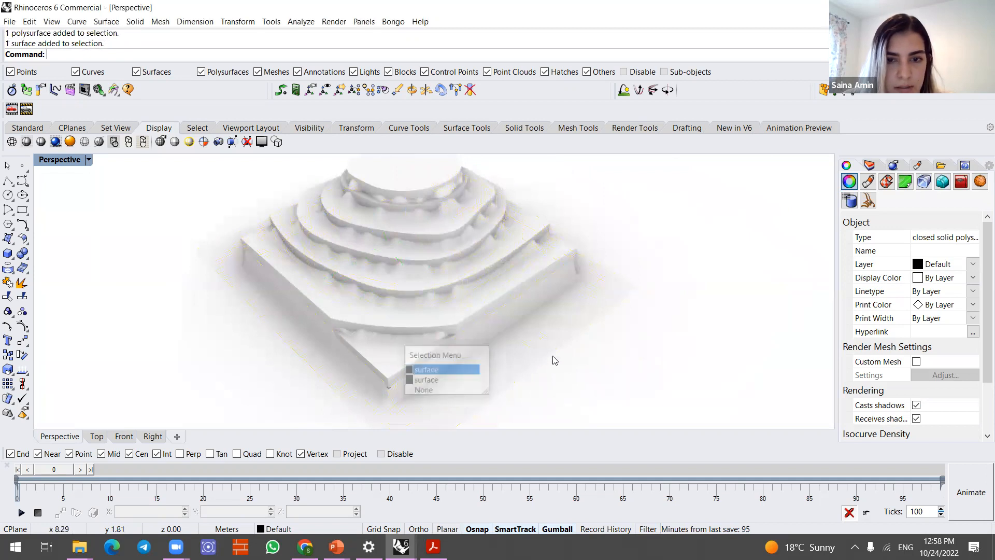
{"action": "key", "text": "ctrl+z"}
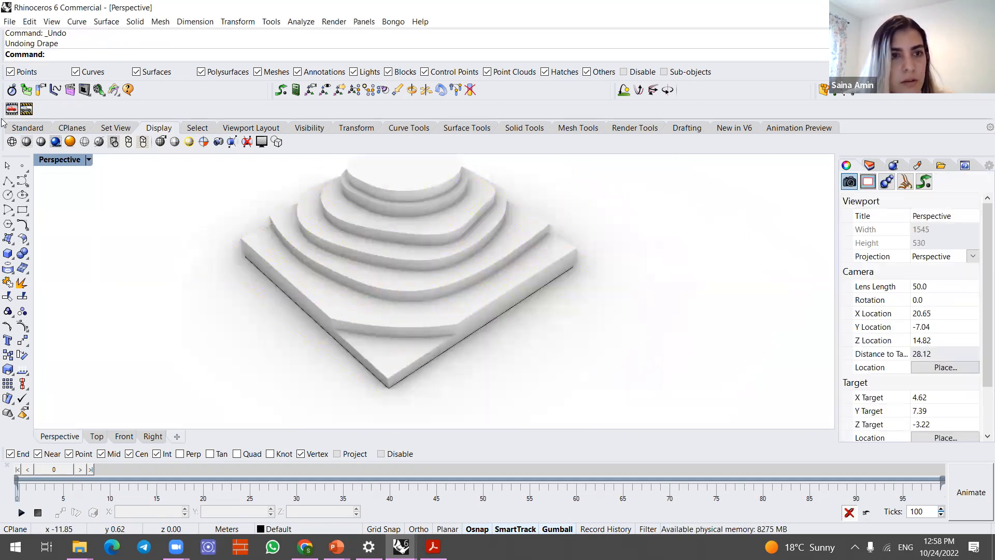
{"action": "right_click_drag", "start_coordinate": [621, 351], "coordinate": [249, 217]}
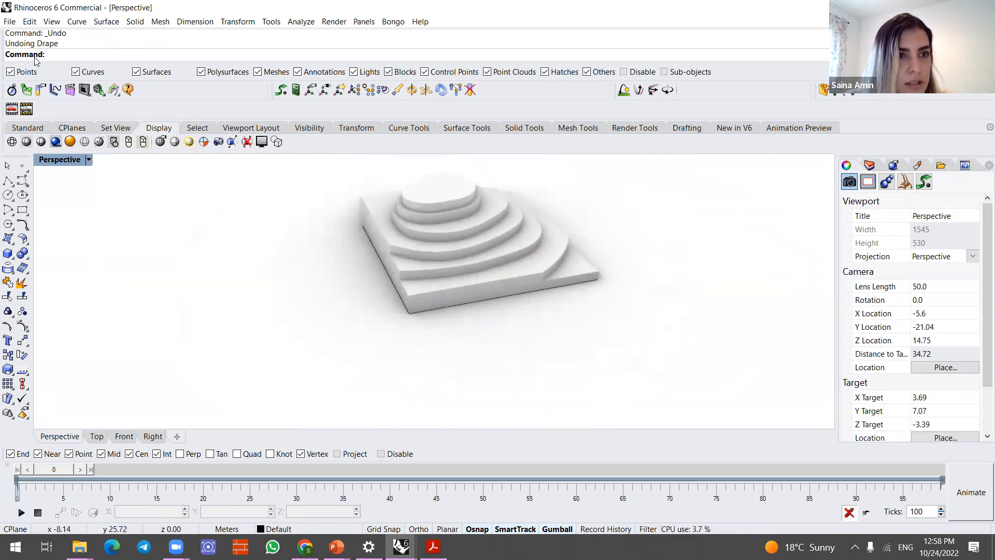
- Drape a surface over the stepped terrain from the Top view, with automatic spacing, Spacing 20, and a window extending beyond the terrain's edges
{"action": "double_click", "coordinate": [48, 164]}
{"action": "right_click_drag", "start_coordinate": [371, 203], "coordinate": [389, 192]}
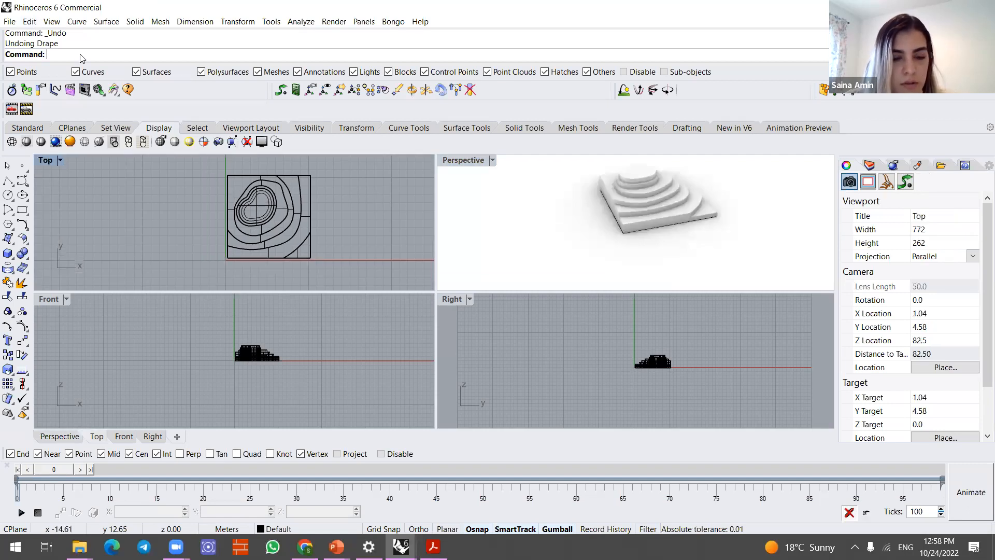
{"action": "type", "text": "Drape"}
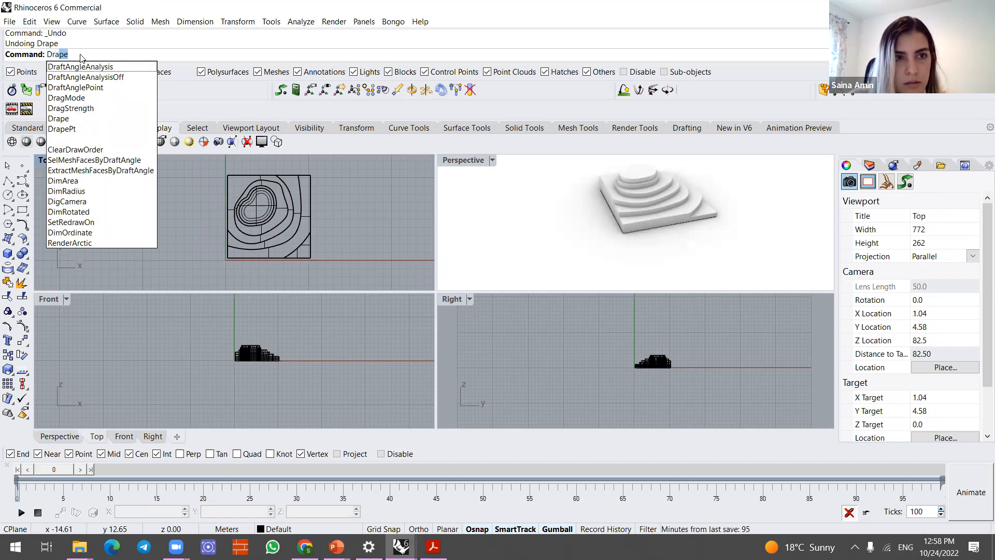
{"action": "key", "text": "Return"}
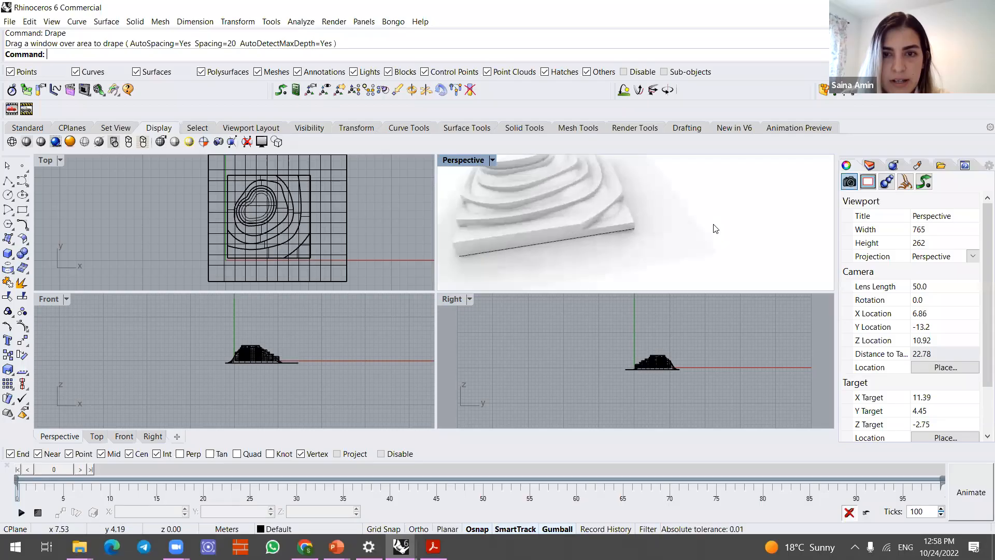
{"action": "scroll", "coordinate": [718, 229], "scroll_direction": "up", "scroll_amount": 2}
{"action": "right_click_drag", "start_coordinate": [724, 235], "coordinate": [725, 238]}
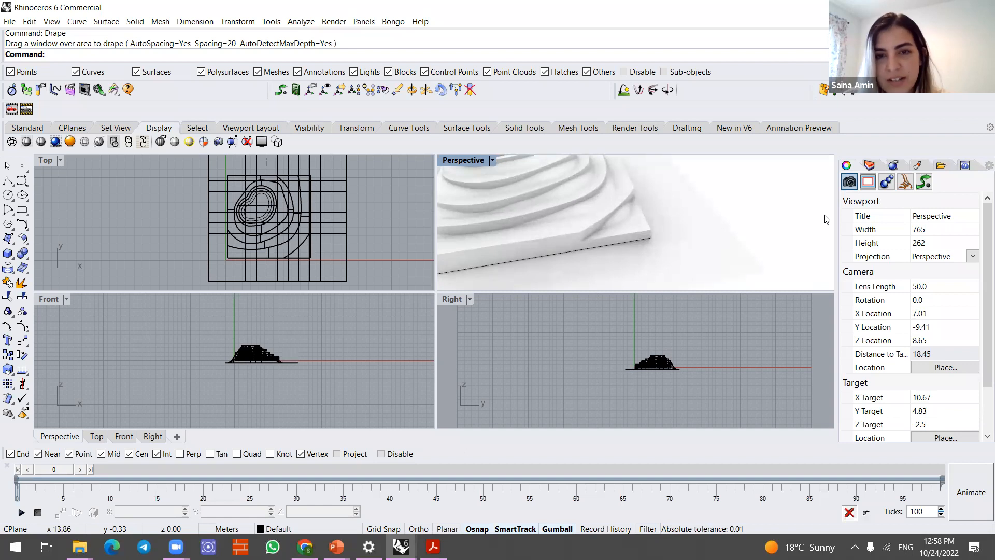
{"action": "mouse_move", "coordinate": [710, 218]}
{"action": "right_mouse_down"}
{"action": "mouse_move", "coordinate": [702, 220]}
{"action": "mouse_move", "coordinate": [713, 217]}
{"action": "right_mouse_up"}
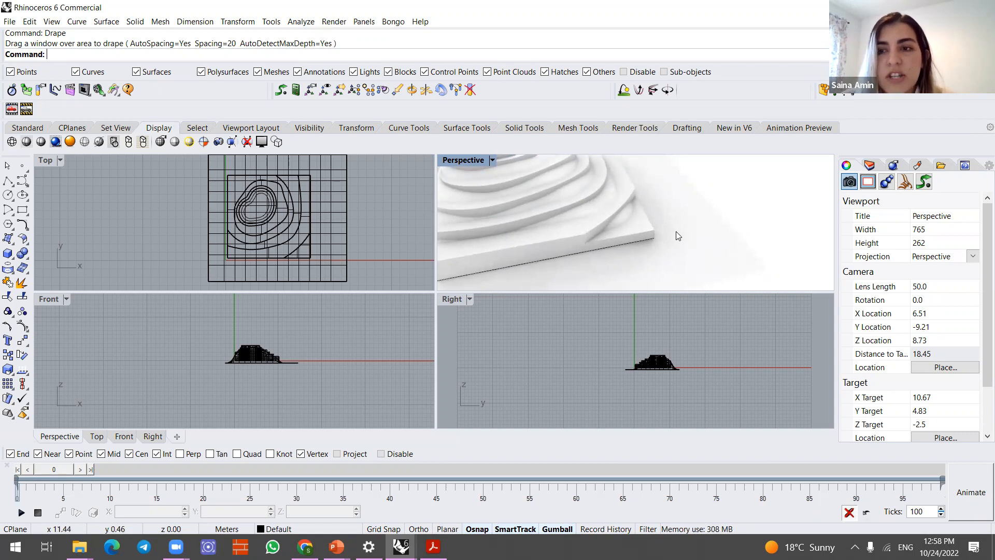
{"action": "scroll", "coordinate": [676, 232], "scroll_direction": "down", "scroll_amount": 2}
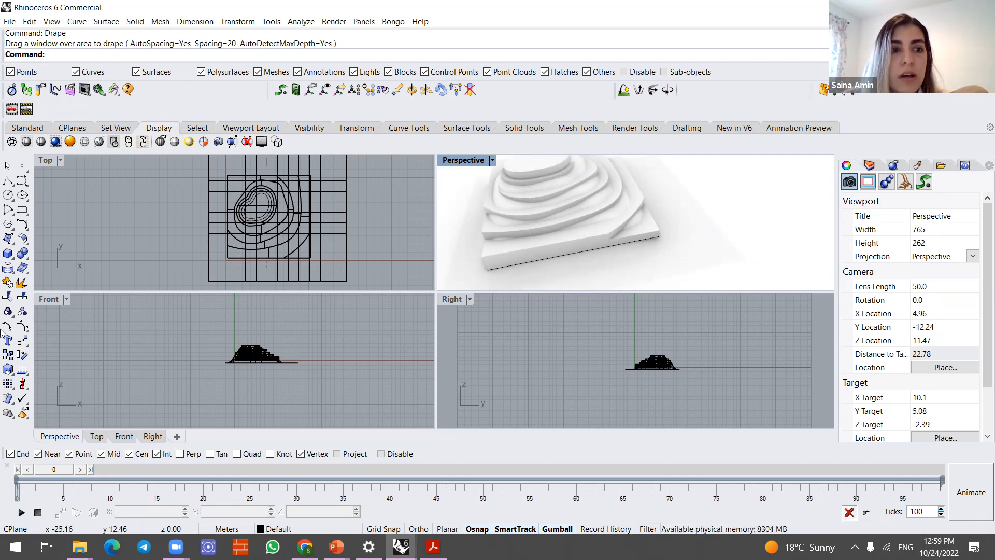
{"action": "left_click", "coordinate": [8, 239]}
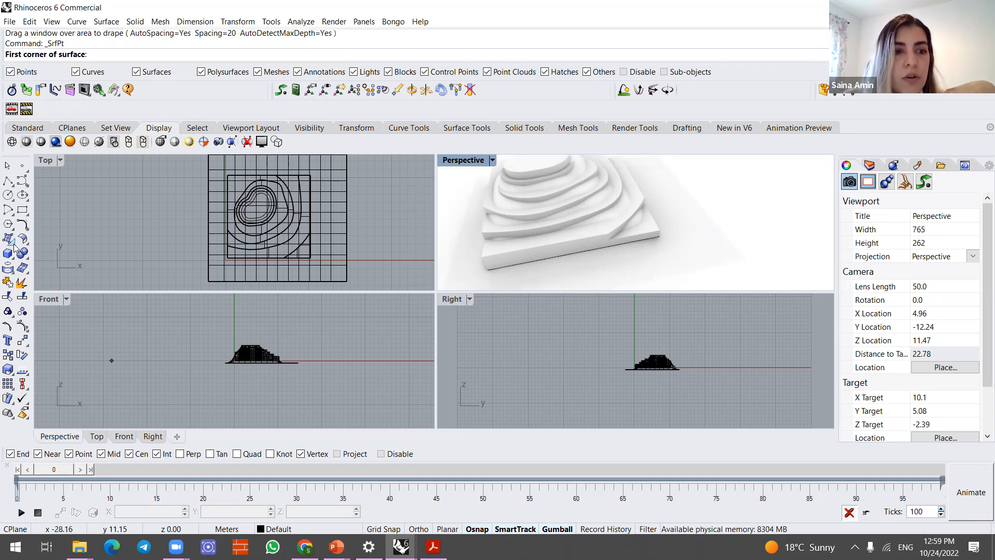
{"action": "left_click", "coordinate": [13, 245]}
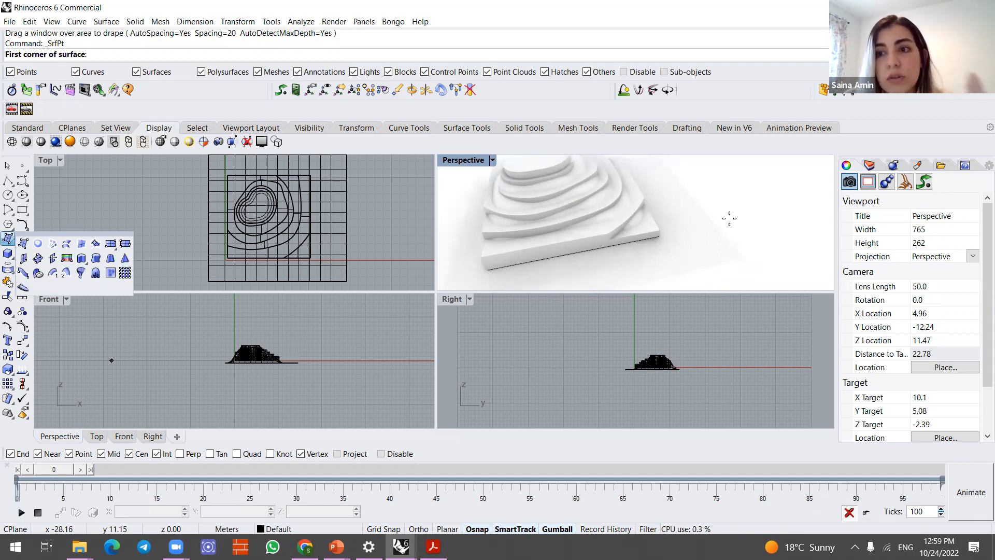
{"action": "scroll", "coordinate": [639, 253], "scroll_direction": "down", "scroll_amount": 2}
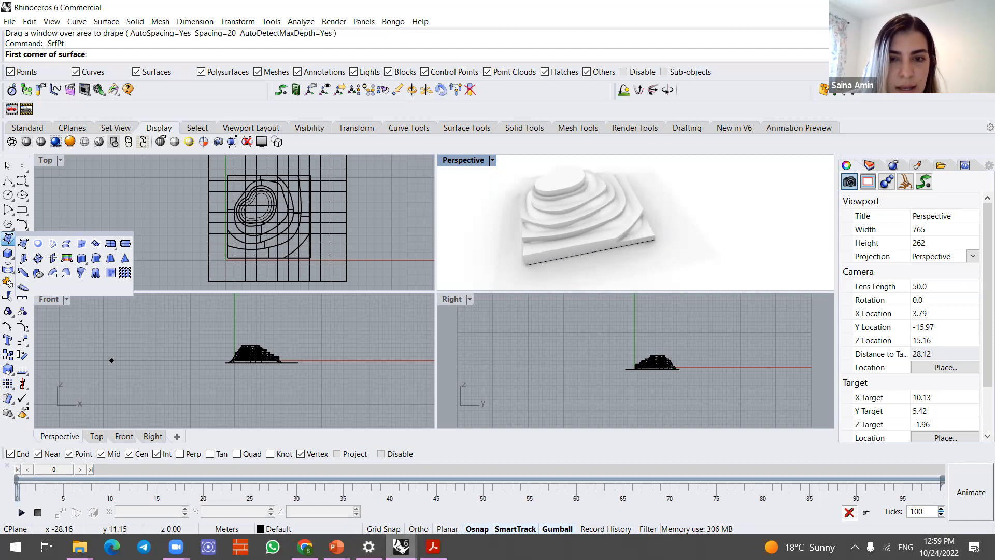
- Switch to the open "12 model rendering" model and set its Perspective view to Wireframe display
{"action": "mouse_move", "coordinate": [400, 542]}
{"action": "left_click", "coordinate": [414, 491]}
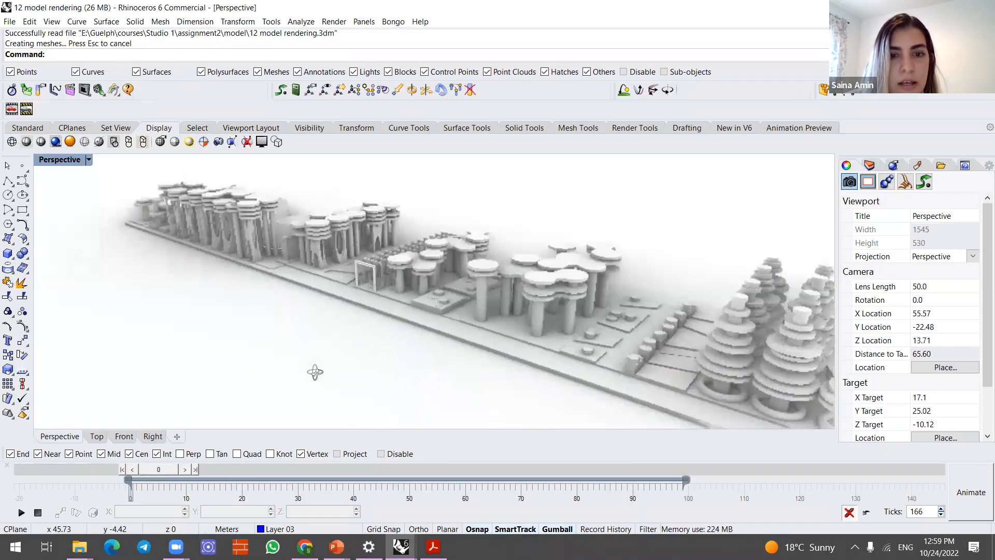
{"action": "left_click", "coordinate": [89, 160]}
{"action": "left_click", "coordinate": [129, 177]}
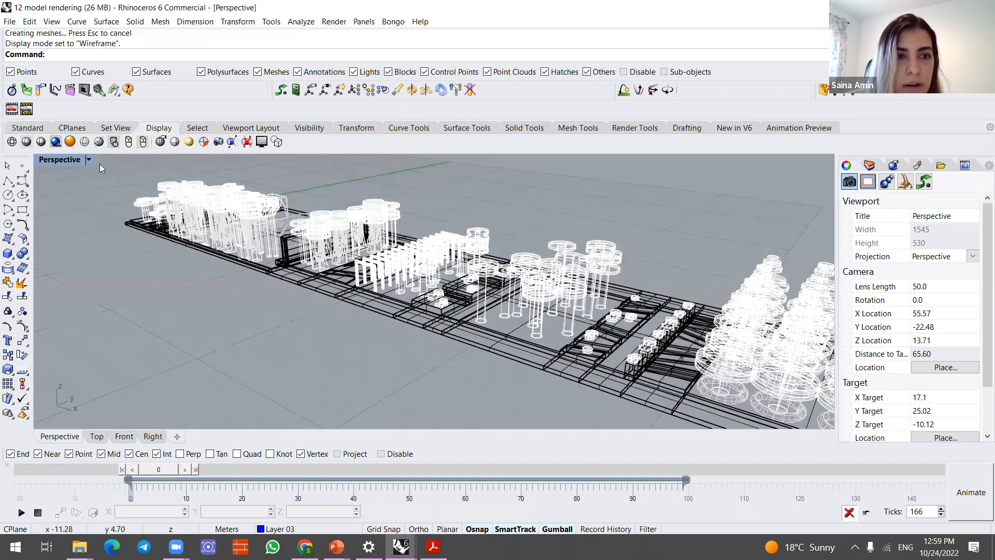
- Maximize the Top view and examine the site plan along its whole length, including the faceted mound
{"action": "double_click", "coordinate": [72, 161]}
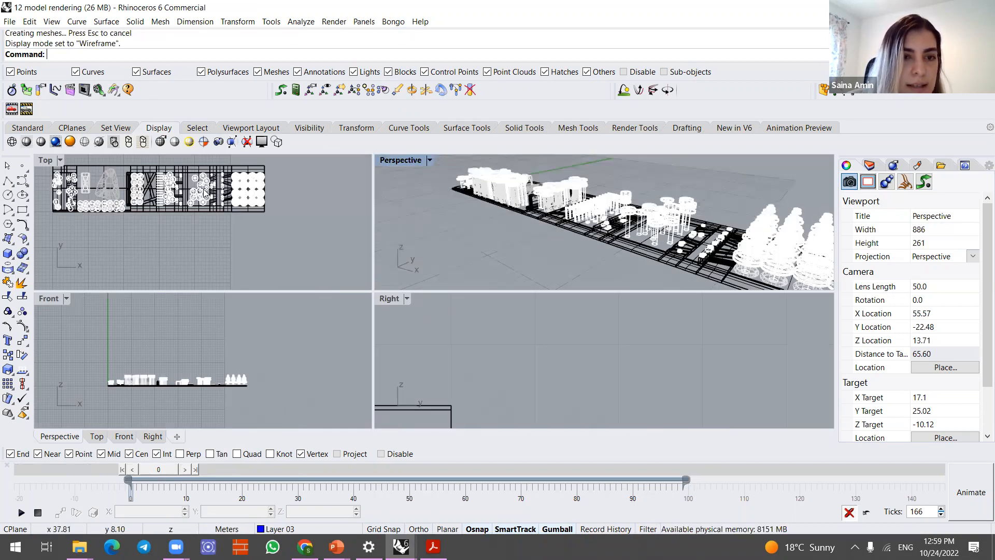
{"action": "scroll", "coordinate": [205, 193], "scroll_direction": "up", "scroll_amount": 5}
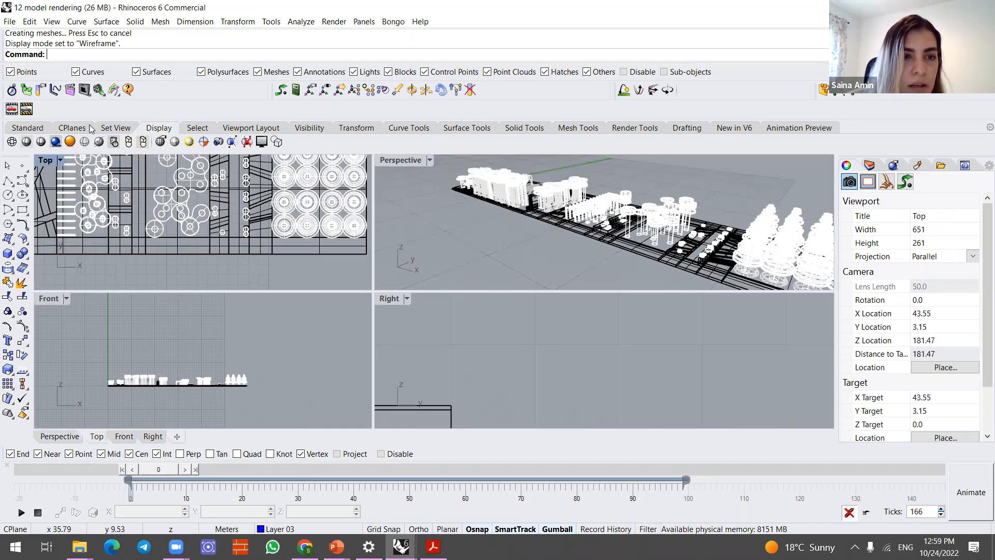
{"action": "double_click", "coordinate": [45, 160]}
{"action": "scroll", "coordinate": [417, 224], "scroll_direction": "down", "scroll_amount": 5}
{"action": "scroll", "coordinate": [417, 224], "scroll_direction": "down", "scroll_amount": 1}
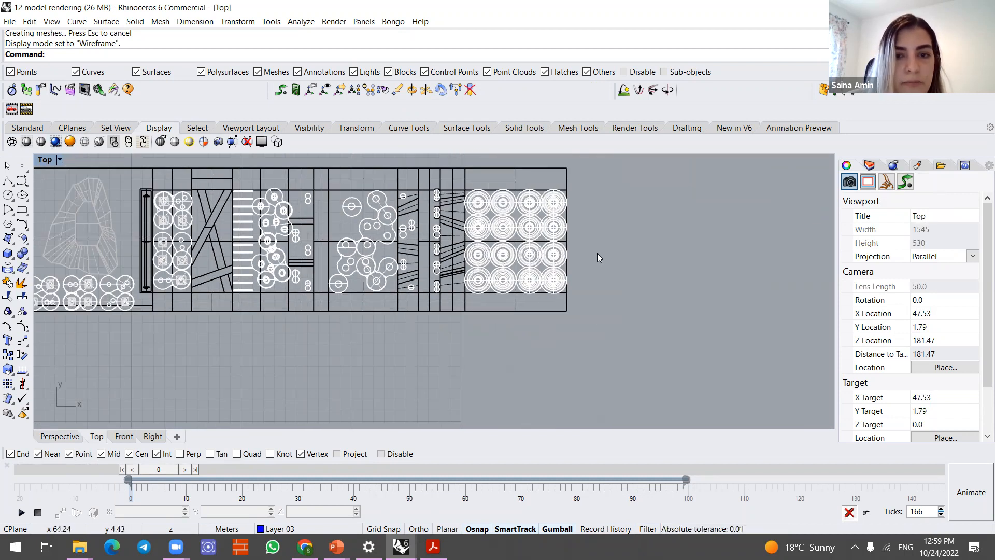
{"action": "scroll", "coordinate": [597, 253], "scroll_direction": "up", "scroll_amount": 3}
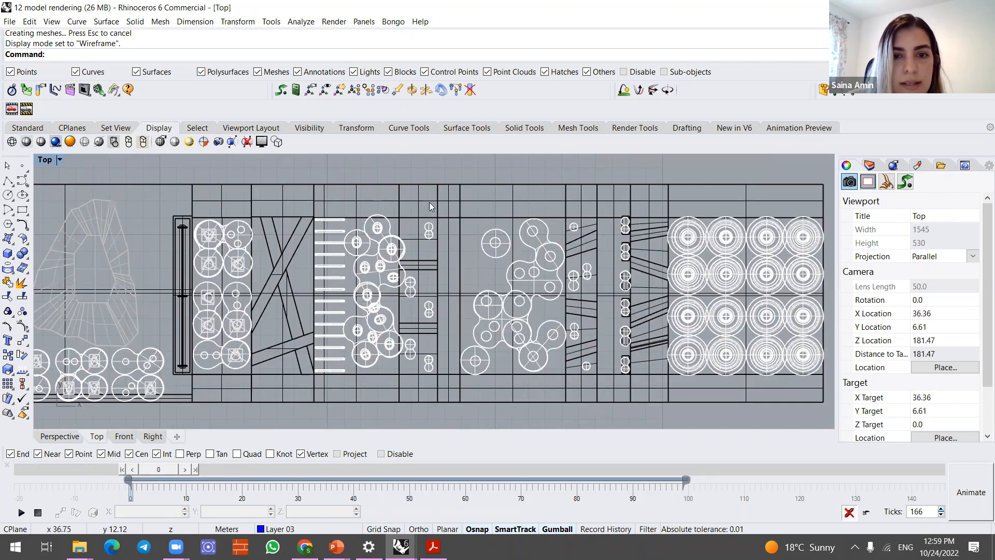
{"action": "scroll", "coordinate": [430, 205], "scroll_direction": "up", "scroll_amount": 1}
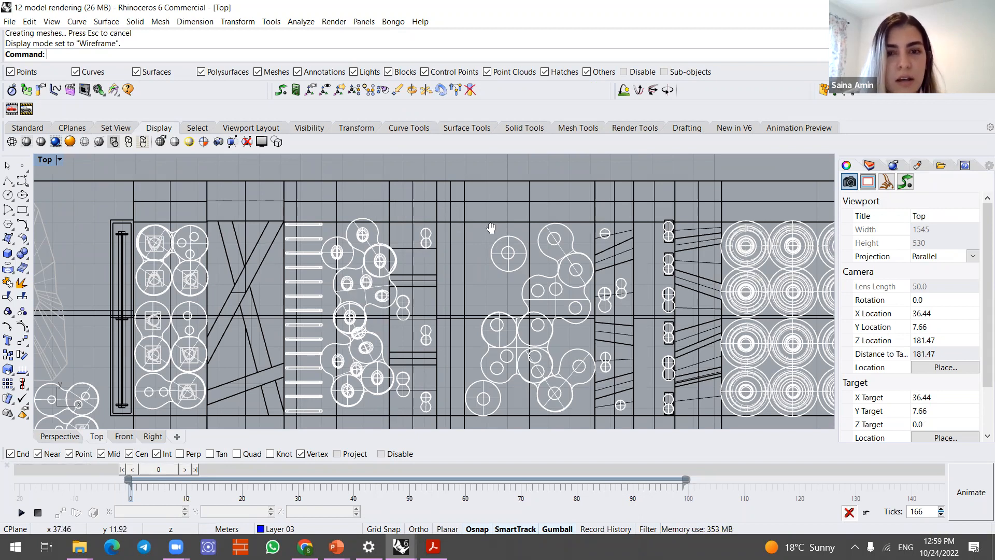
{"action": "scroll", "coordinate": [490, 228], "scroll_direction": "down", "scroll_amount": 1}
{"action": "scroll", "coordinate": [424, 225], "scroll_direction": "down", "scroll_amount": 1}
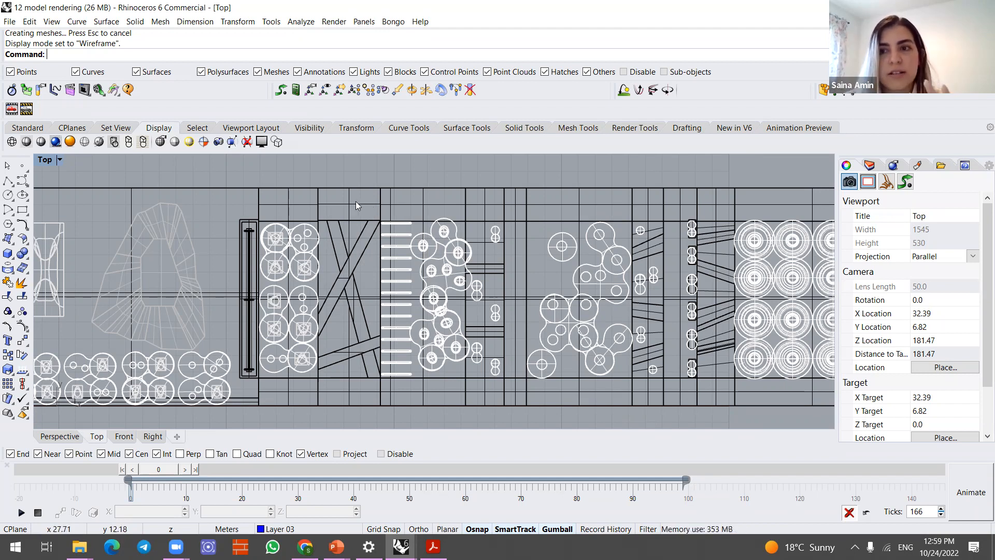
{"action": "scroll", "coordinate": [354, 283], "scroll_direction": "down", "scroll_amount": 5}
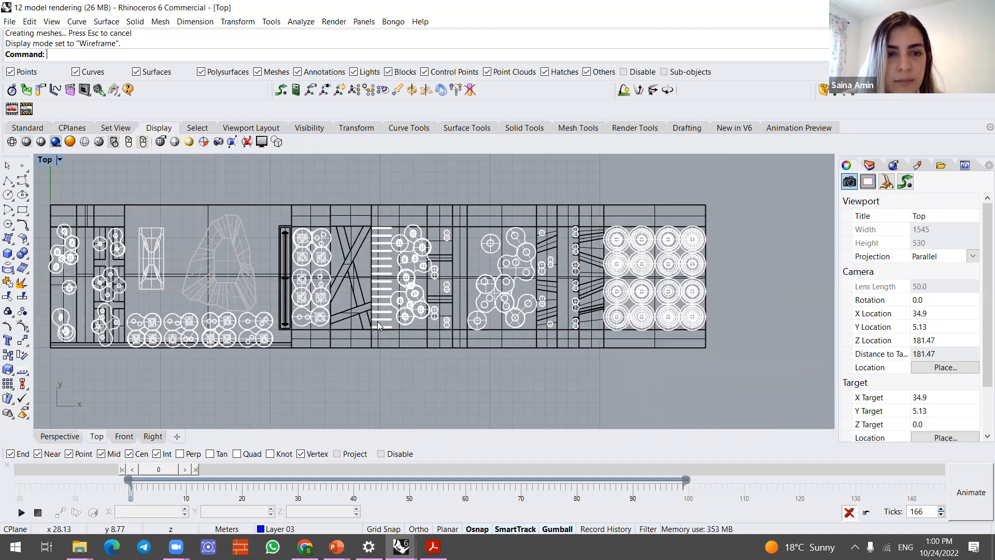
{"action": "right_click_drag", "start_coordinate": [300, 297], "coordinate": [335, 311]}
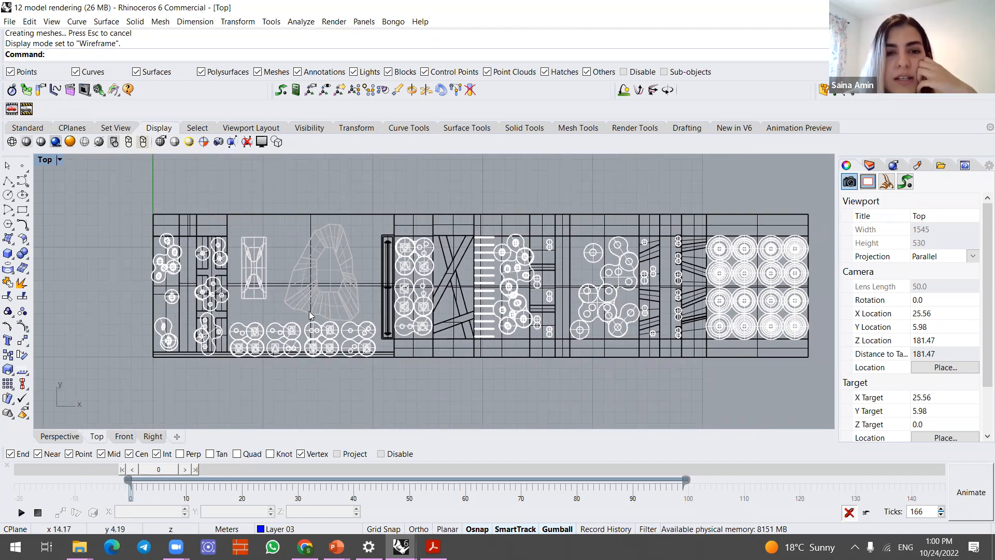
{"action": "scroll", "coordinate": [332, 287], "scroll_direction": "up", "scroll_amount": 2}
{"action": "scroll", "coordinate": [332, 287], "scroll_direction": "up", "scroll_amount": 3}
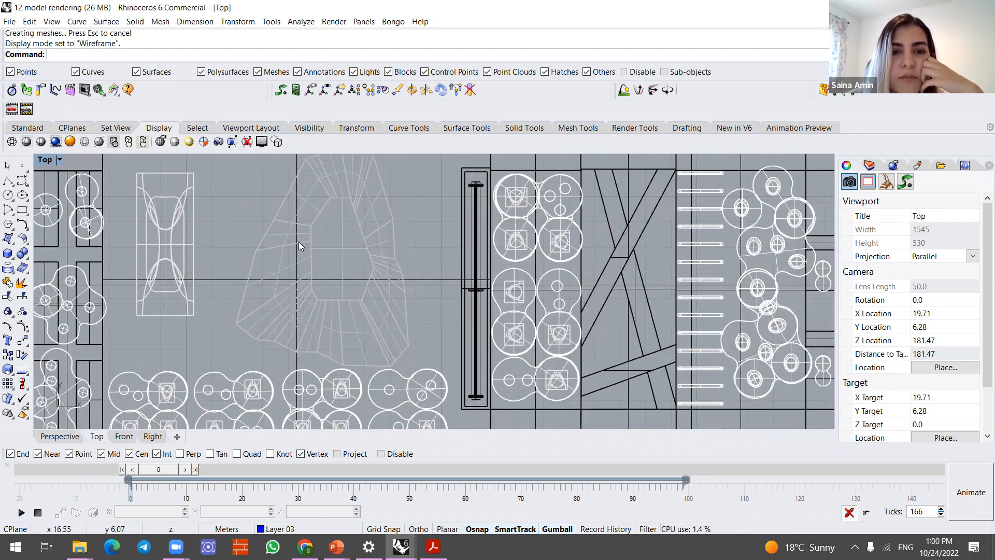
- In the maximized Perspective view, select the faceted mound's base curve, top curve and polysurface to examine how it is built
{"action": "double_click", "coordinate": [51, 160]}
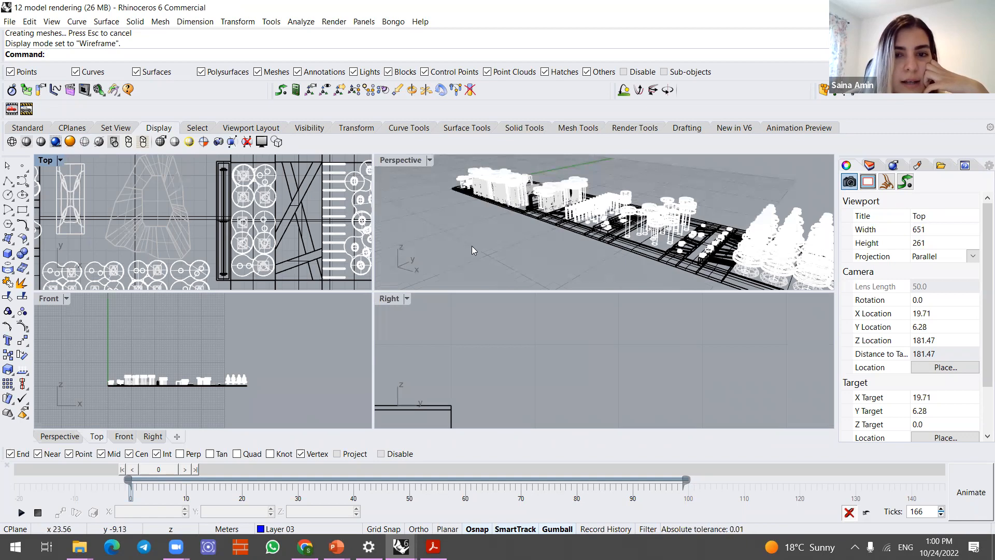
{"action": "scroll", "coordinate": [590, 204], "scroll_direction": "up", "scroll_amount": 3}
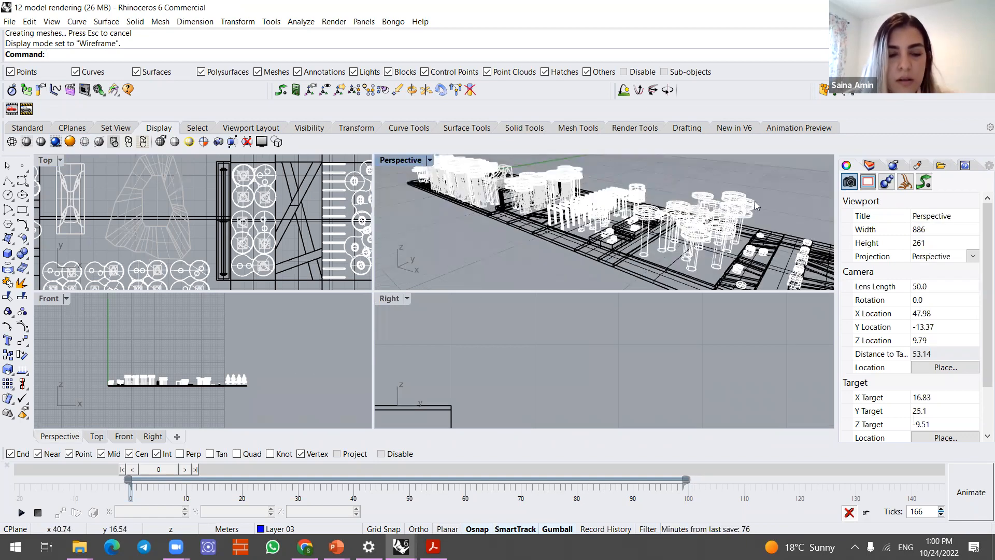
{"action": "double_click", "coordinate": [387, 160]}
{"action": "right_click_drag", "start_coordinate": [675, 233], "coordinate": [484, 413]}
{"action": "right_click_drag", "start_coordinate": [381, 348], "coordinate": [401, 410], "text": "shift"}
{"action": "right_click_drag", "start_coordinate": [401, 410], "coordinate": [295, 370]}
{"action": "mouse_move", "coordinate": [443, 301]}
{"action": "right_mouse_down"}
{"action": "mouse_move", "coordinate": [434, 338]}
{"action": "mouse_move", "coordinate": [441, 311]}
{"action": "right_mouse_up"}
{"action": "scroll", "coordinate": [407, 322], "scroll_direction": "up", "scroll_amount": 6}
{"action": "scroll", "coordinate": [498, 322], "scroll_direction": "up", "scroll_amount": 10}
{"action": "left_click", "coordinate": [492, 317]}
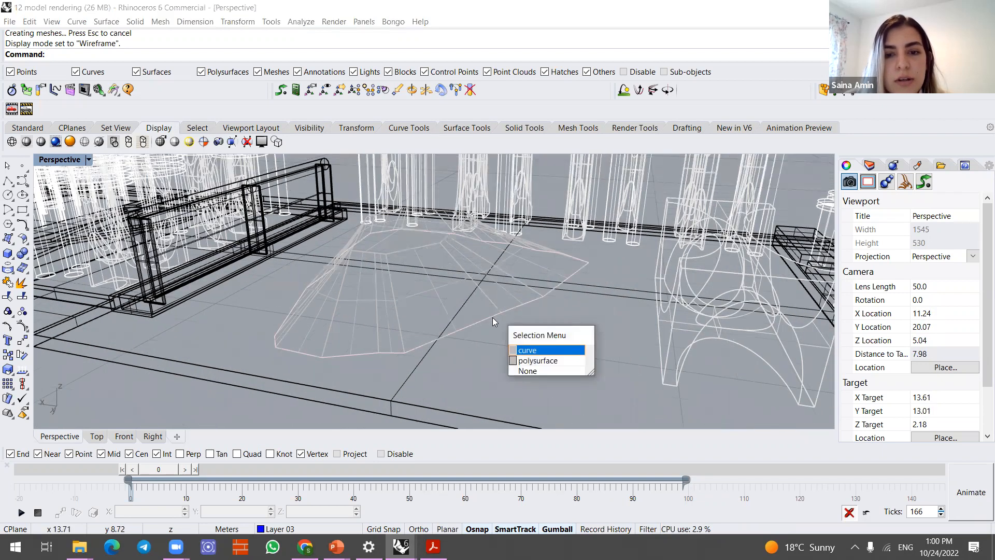
{"action": "left_click", "coordinate": [525, 351]}
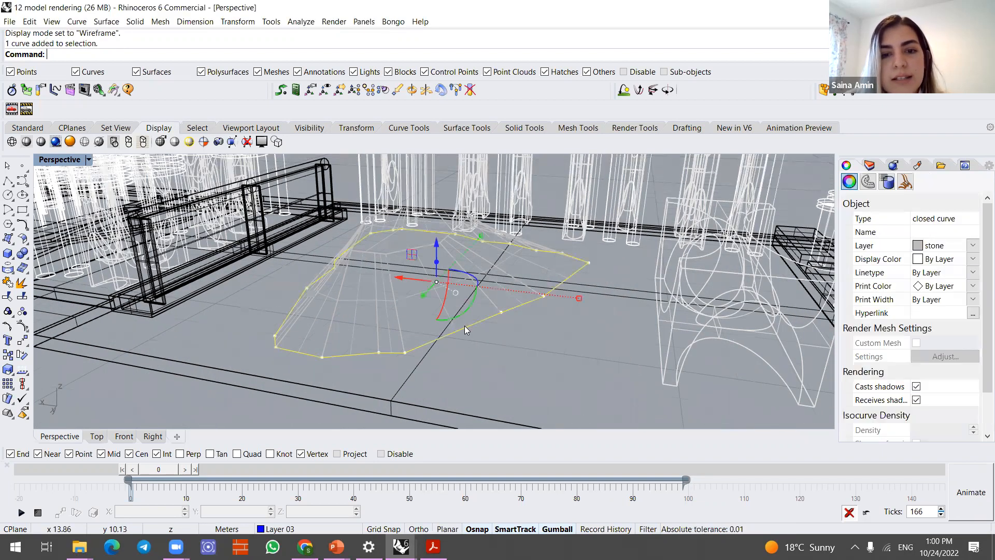
{"action": "left_click", "coordinate": [424, 251]}
{"action": "left_click", "coordinate": [456, 277]}
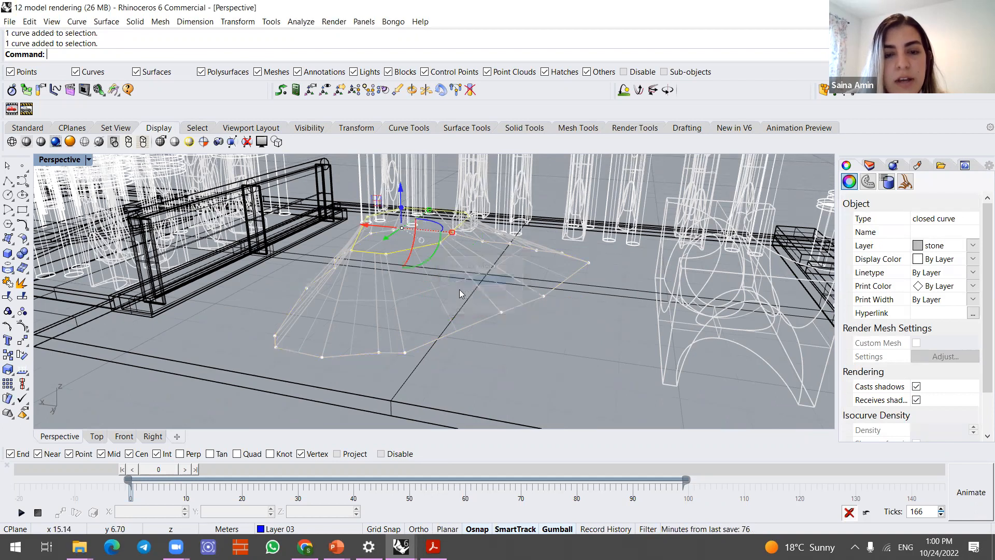
{"action": "left_click", "coordinate": [386, 258]}
{"action": "left_click", "coordinate": [394, 302]}
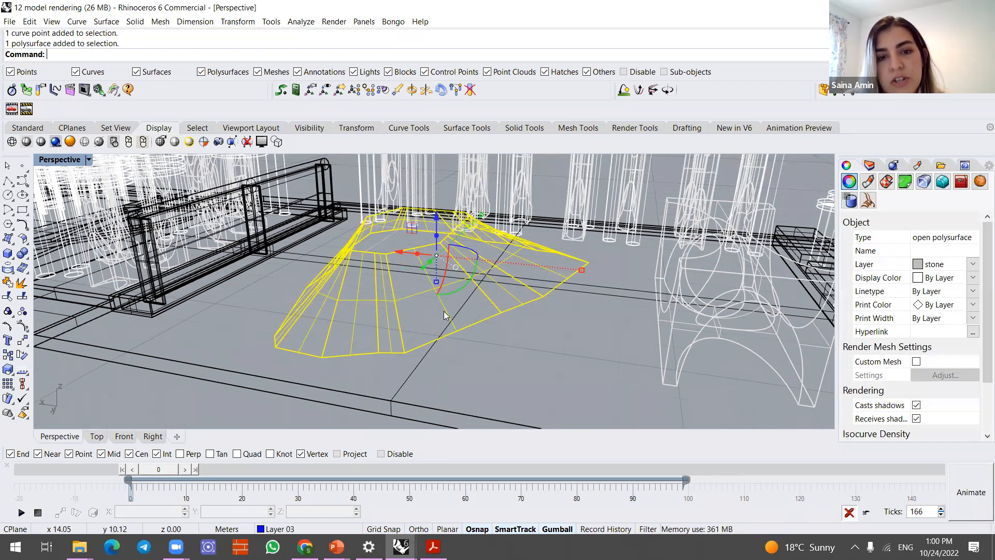
- Set the Perspective view to Shaded display with the faceted mound selected
{"action": "right_click_drag", "start_coordinate": [447, 345], "coordinate": [420, 297]}
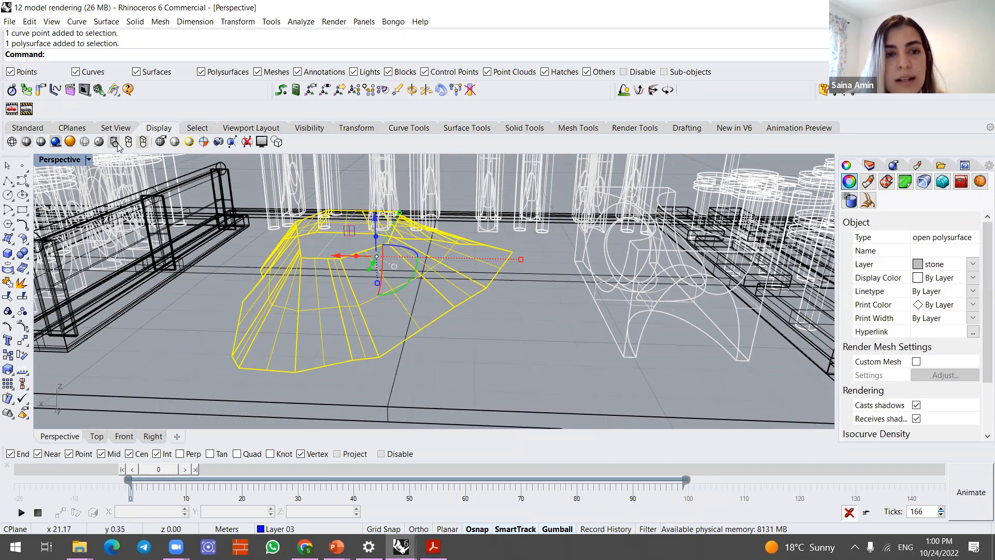
{"action": "left_click", "coordinate": [89, 160]}
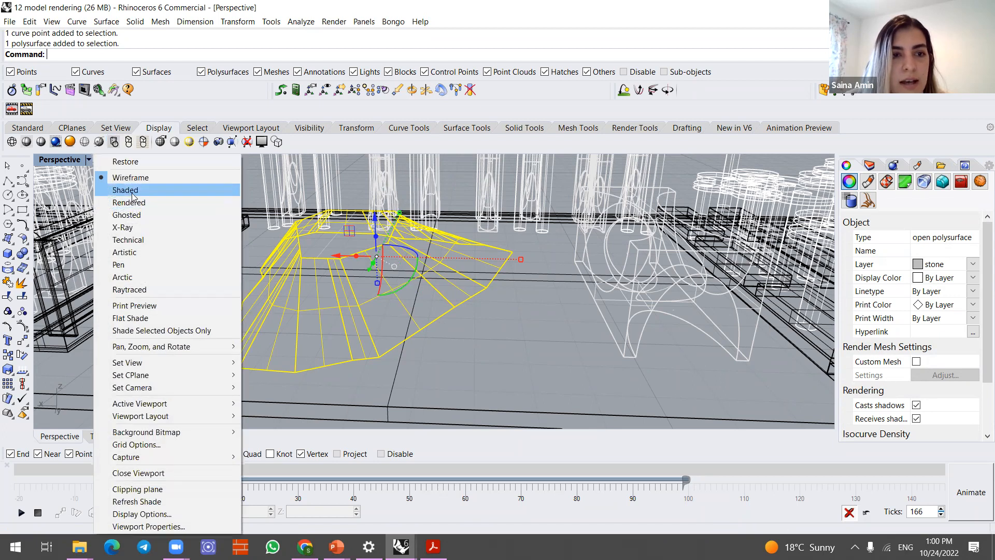
{"action": "left_click", "coordinate": [125, 190]}
- Examine the shaded site model from several angles, including the mound, the arched structure and the base's front edge
{"action": "mouse_move", "coordinate": [451, 326]}
{"action": "right_mouse_down"}
{"action": "mouse_move", "coordinate": [429, 370]}
{"action": "mouse_move", "coordinate": [457, 368]}
{"action": "right_mouse_up"}
{"action": "scroll", "coordinate": [458, 368], "scroll_direction": "down", "scroll_amount": 3}
{"action": "right_click_drag", "start_coordinate": [518, 382], "coordinate": [276, 319]}
{"action": "scroll", "coordinate": [277, 322], "scroll_direction": "down", "scroll_amount": 4}
{"action": "right_click_drag", "start_coordinate": [321, 358], "coordinate": [349, 371]}
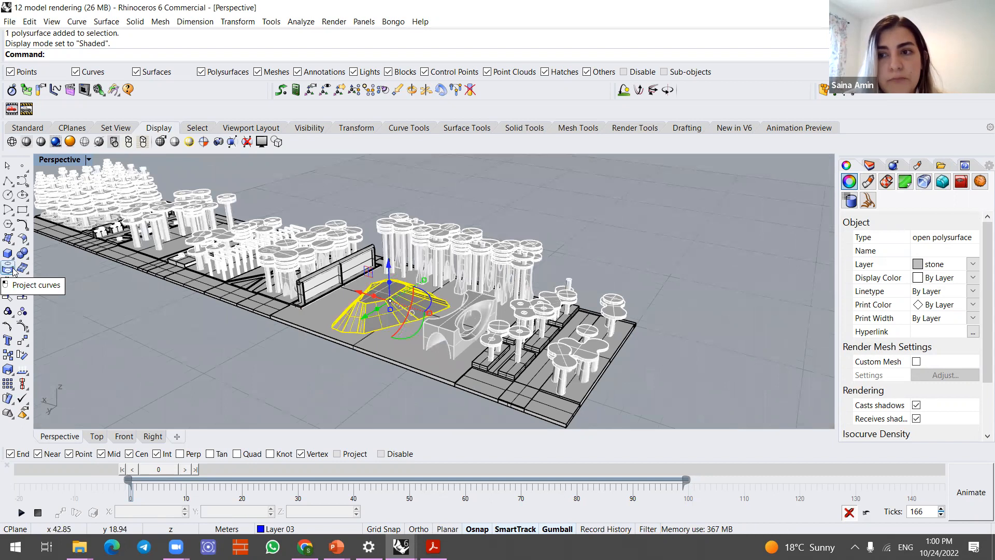
{"action": "left_click", "coordinate": [10, 261]}
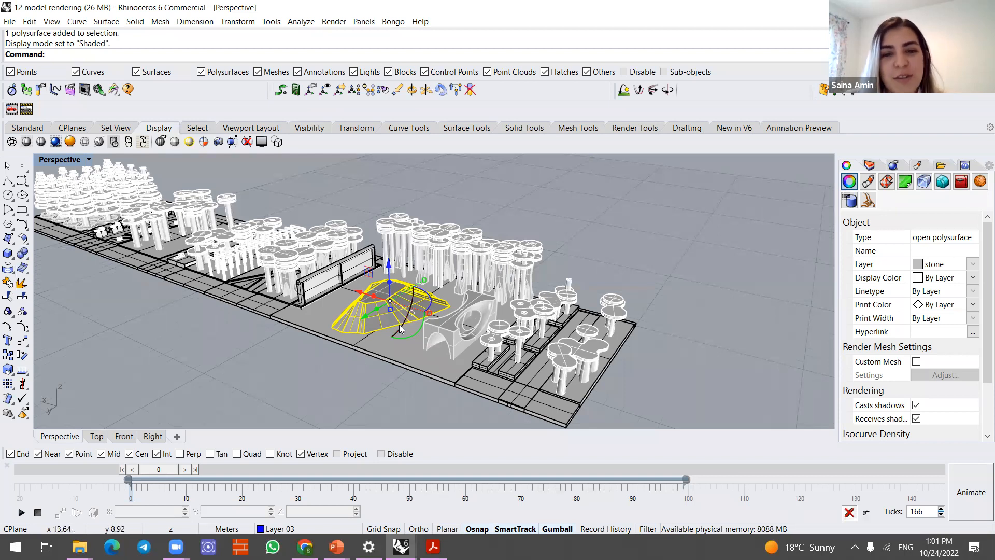
{"action": "right_click_drag", "start_coordinate": [380, 372], "coordinate": [412, 334]}
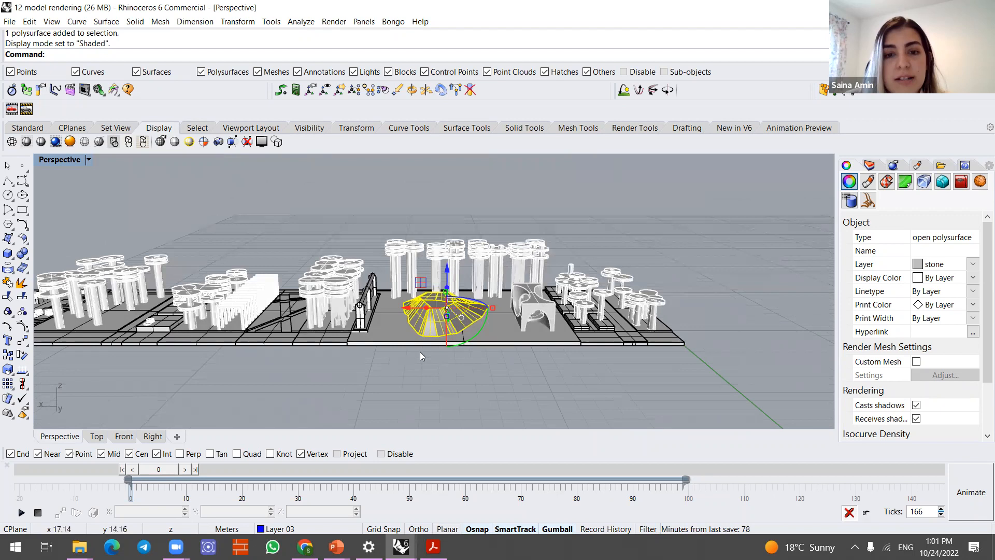
{"action": "mouse_move", "coordinate": [517, 380]}
{"action": "right_mouse_down"}
{"action": "mouse_move", "coordinate": [509, 395]}
{"action": "mouse_move", "coordinate": [515, 382]}
{"action": "right_mouse_up"}
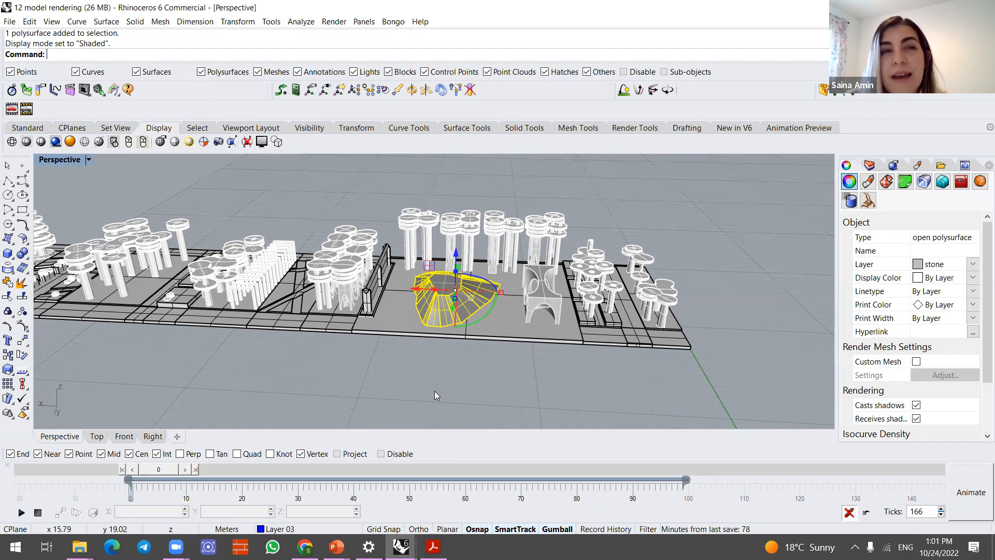
{"action": "right_click_drag", "start_coordinate": [528, 371], "coordinate": [641, 350]}
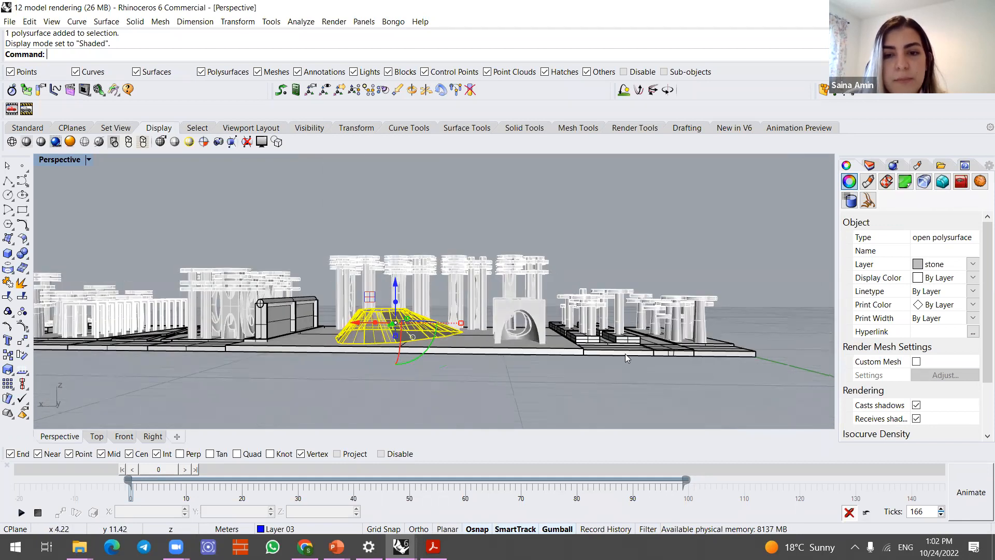
{"action": "scroll", "coordinate": [576, 353], "scroll_direction": "up", "scroll_amount": 3}
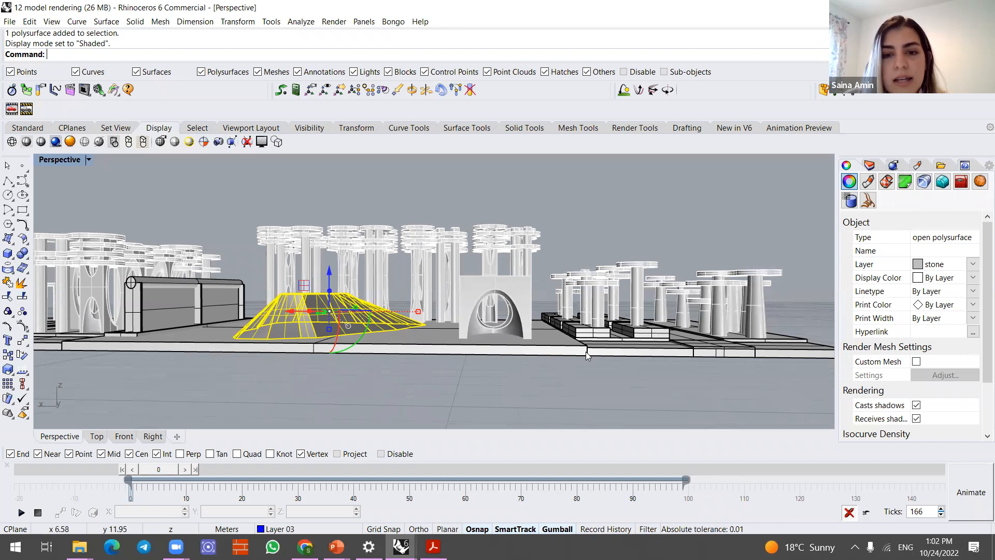
{"action": "scroll", "coordinate": [585, 351], "scroll_direction": "up", "scroll_amount": 5}
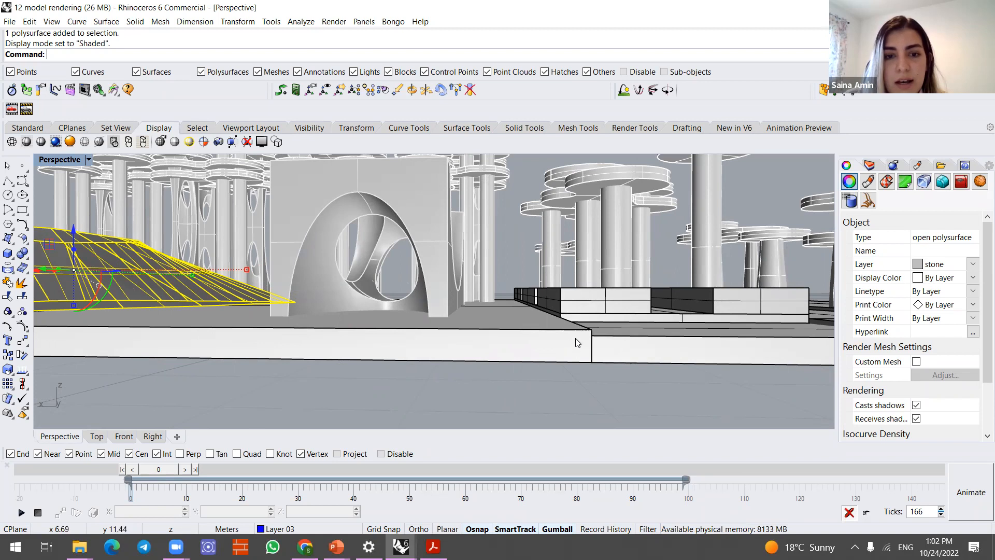
- Examine the shaded site model from lower and wider angles, deselect the mound, and inspect the whole strip from directly above
{"action": "scroll", "coordinate": [554, 321], "scroll_direction": "down", "scroll_amount": 2}
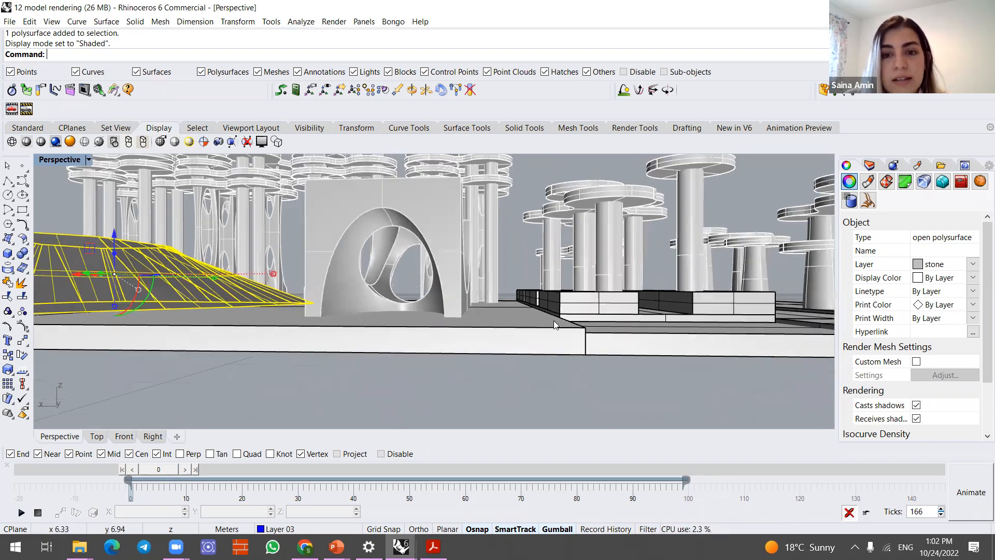
{"action": "scroll", "coordinate": [555, 329], "scroll_direction": "down", "scroll_amount": 3}
{"action": "right_click_drag", "start_coordinate": [593, 349], "coordinate": [533, 318]}
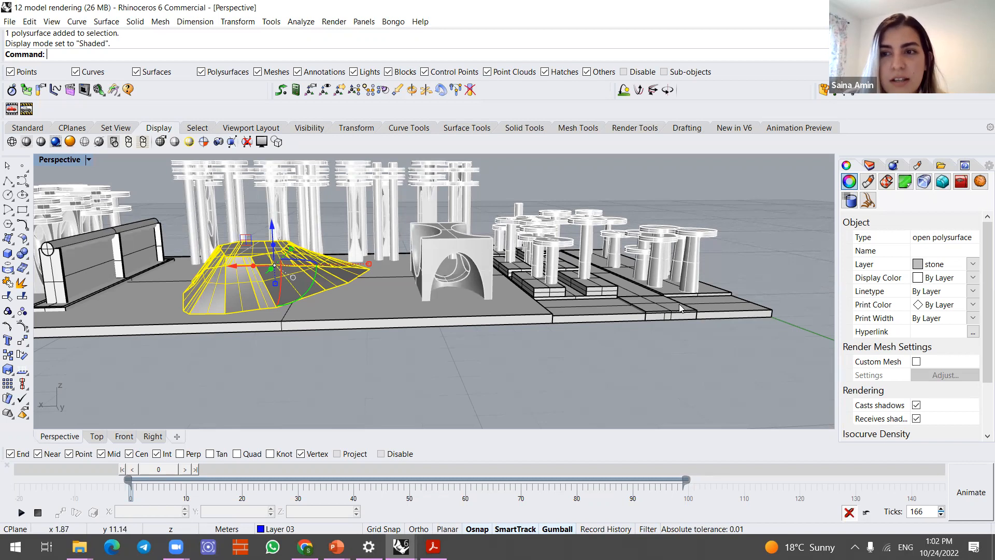
{"action": "right_click_drag", "start_coordinate": [706, 360], "coordinate": [576, 333]}
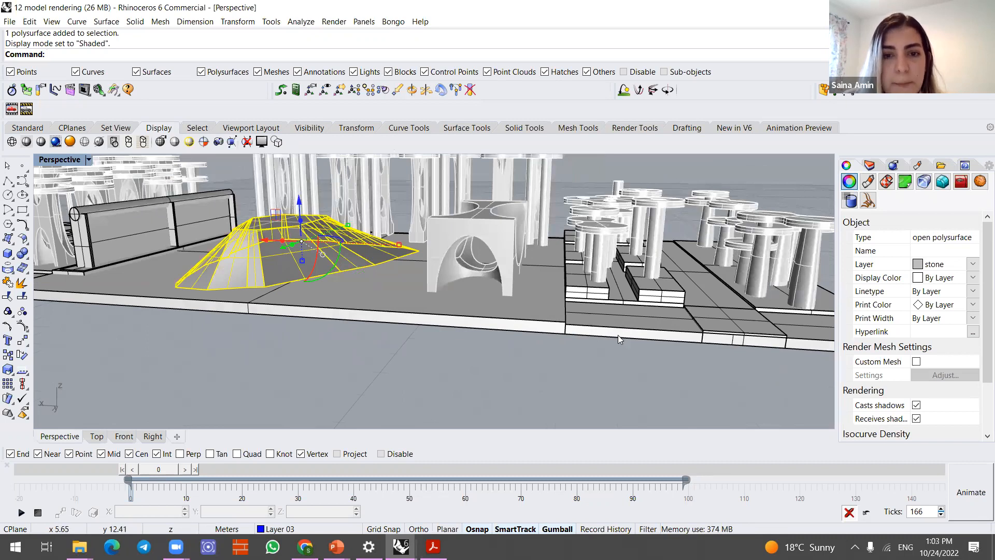
{"action": "scroll", "coordinate": [618, 335], "scroll_direction": "down", "scroll_amount": 5}
{"action": "right_click_drag", "start_coordinate": [515, 375], "coordinate": [363, 379]}
{"action": "scroll", "coordinate": [365, 385], "scroll_direction": "down", "scroll_amount": 2}
{"action": "right_click_drag", "start_coordinate": [596, 311], "coordinate": [618, 252]}
{"action": "left_click", "coordinate": [642, 325]}
{"action": "scroll", "coordinate": [609, 249], "scroll_direction": "down", "scroll_amount": 3}
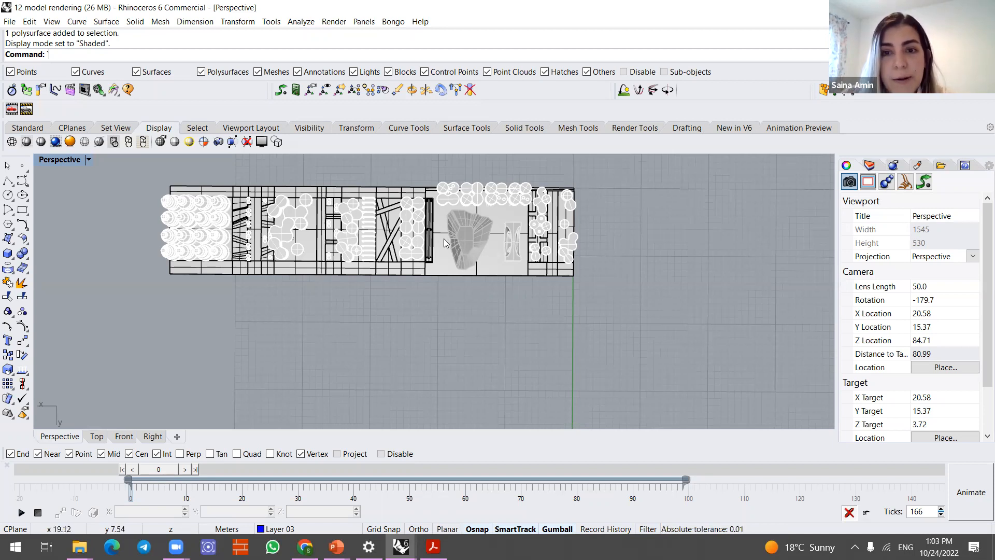
{"action": "scroll", "coordinate": [558, 220], "scroll_direction": "up", "scroll_amount": 2}
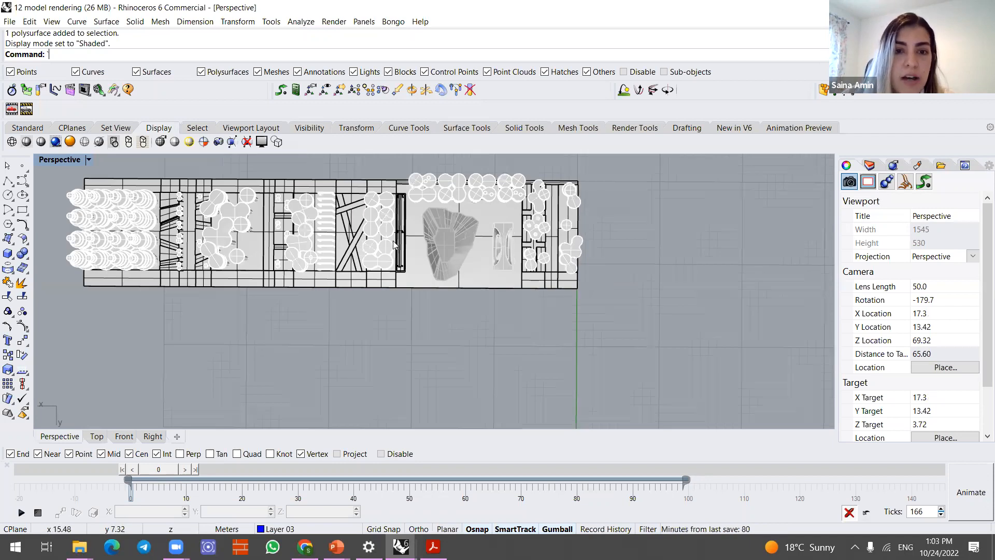
- Select individual foundation pieces along the strip to examine how the base is divided, then clear the selection
{"action": "left_click", "coordinate": [565, 213]}
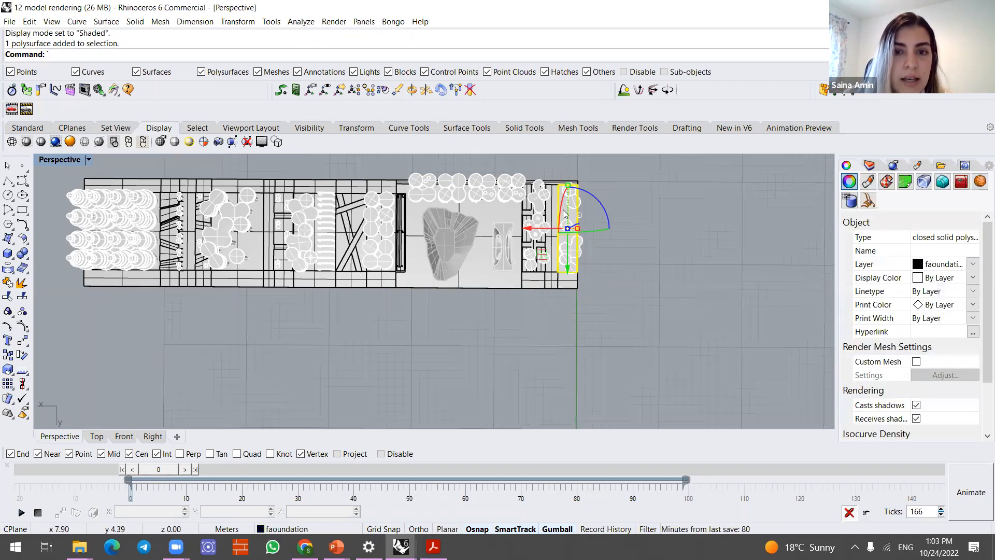
{"action": "left_click", "coordinate": [544, 198]}
{"action": "left_click", "coordinate": [486, 209]}
{"action": "left_click", "coordinate": [339, 206]}
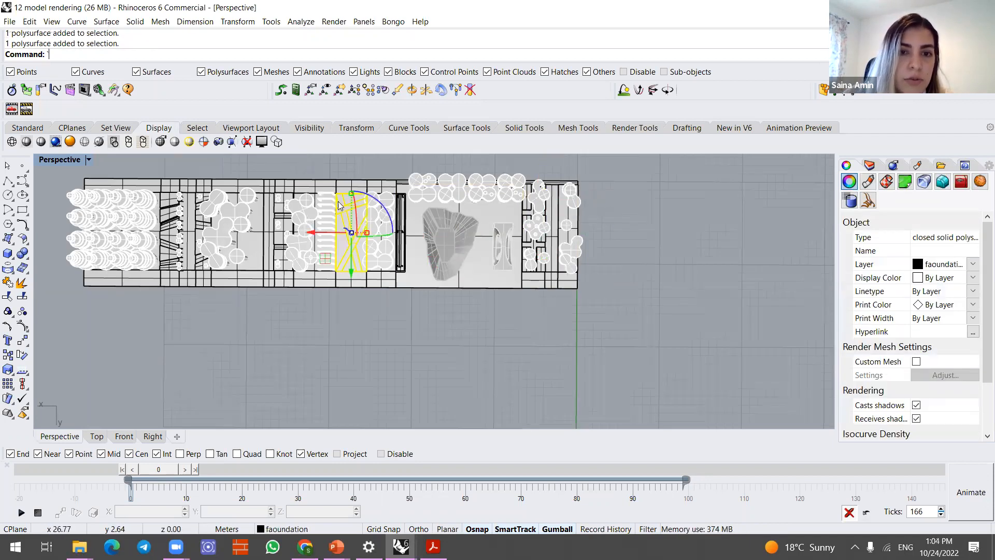
{"action": "left_click", "coordinate": [310, 188]}
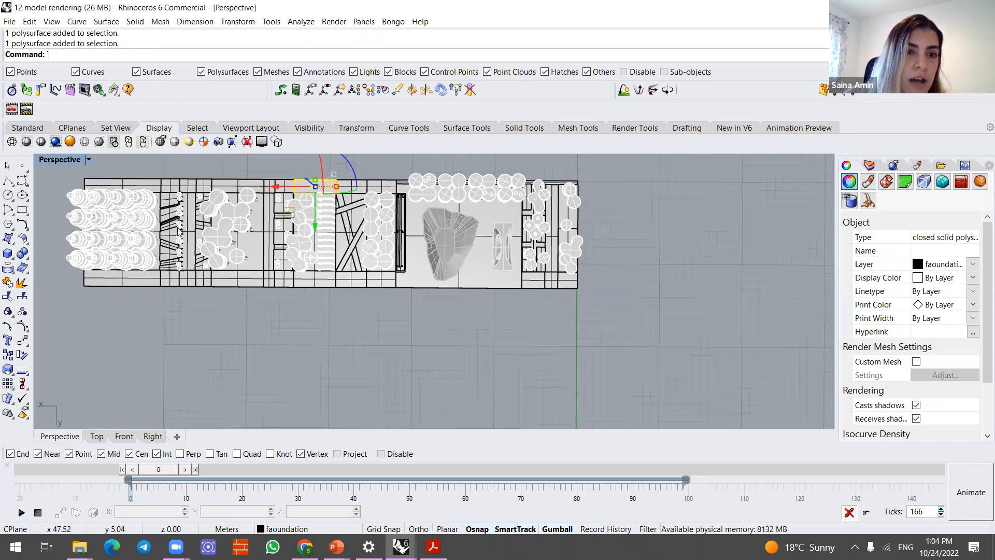
{"action": "left_click", "coordinate": [278, 345]}
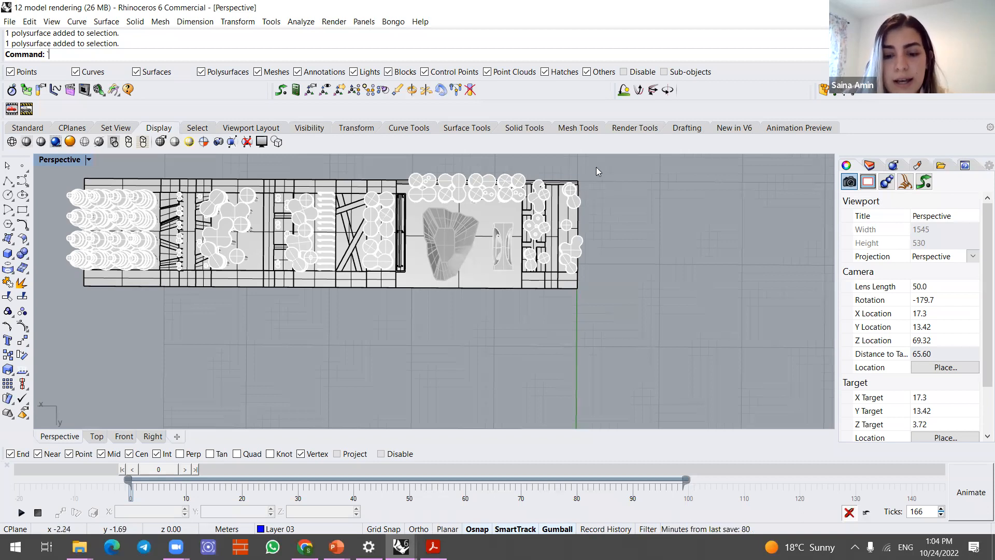
- Select all surfaces and polysurfaces of the narrow end section beside the arched structure, leaving out the rest of the strip
{"action": "left_click_drag", "start_coordinate": [595, 165], "coordinate": [526, 297]}
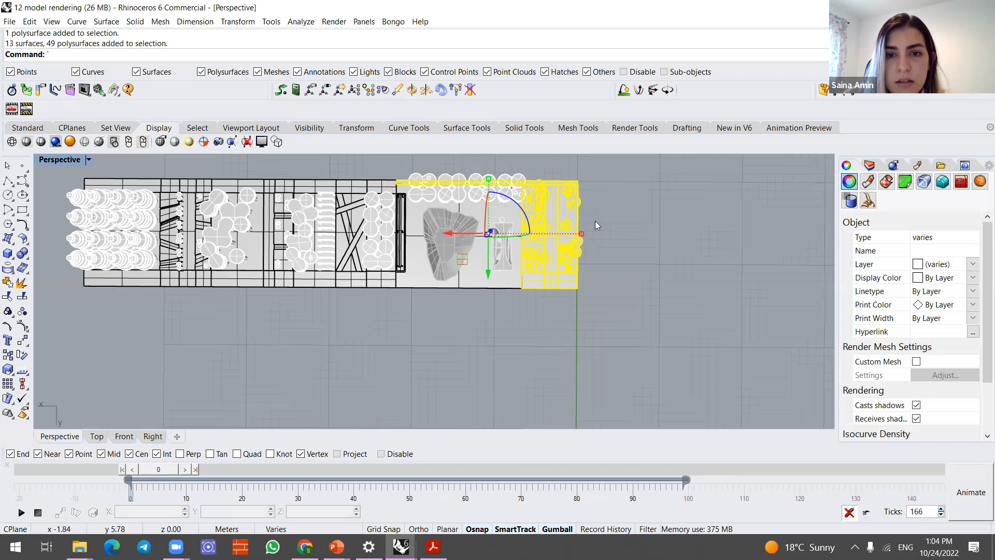
{"action": "key", "text": "Escape"}
{"action": "scroll", "coordinate": [583, 200], "scroll_direction": "up", "scroll_amount": 3}
{"action": "left_click_drag", "start_coordinate": [589, 190], "coordinate": [510, 329]}
{"action": "left_click_drag", "start_coordinate": [594, 187], "coordinate": [506, 315]}
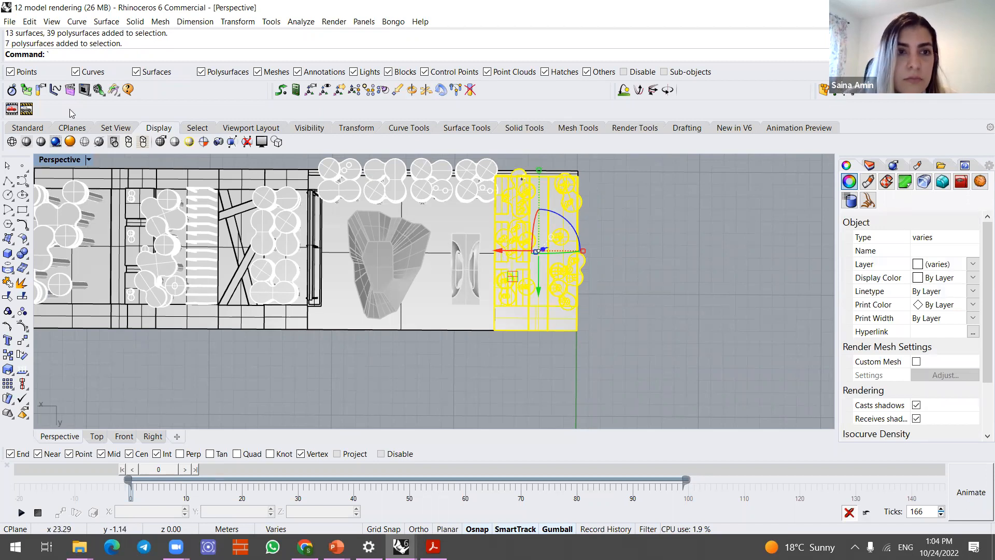
- Start exporting the selected end section and set the file type to STL (Stereolithography)
{"action": "left_click", "coordinate": [9, 22]}
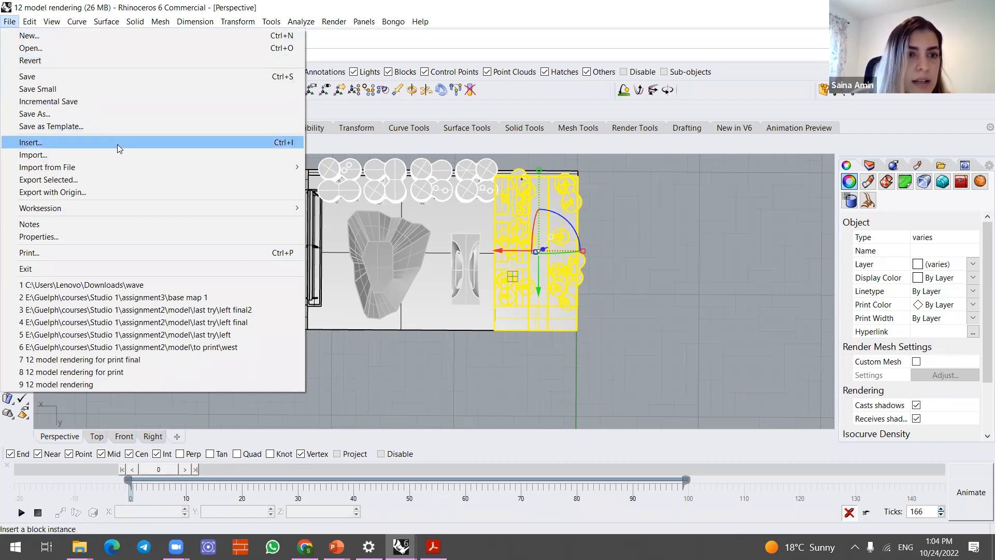
{"action": "left_click", "coordinate": [151, 180]}
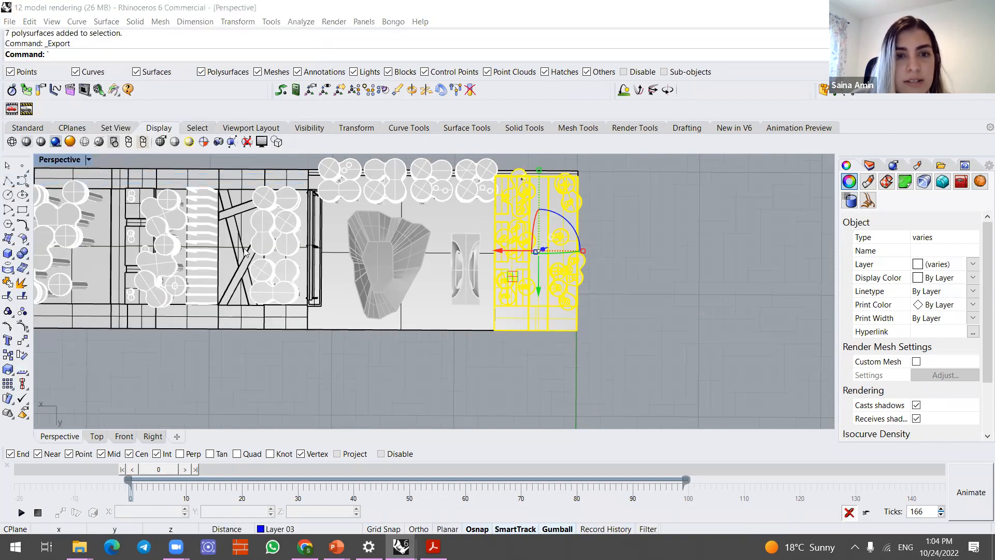
{"action": "left_click", "coordinate": [230, 323]}
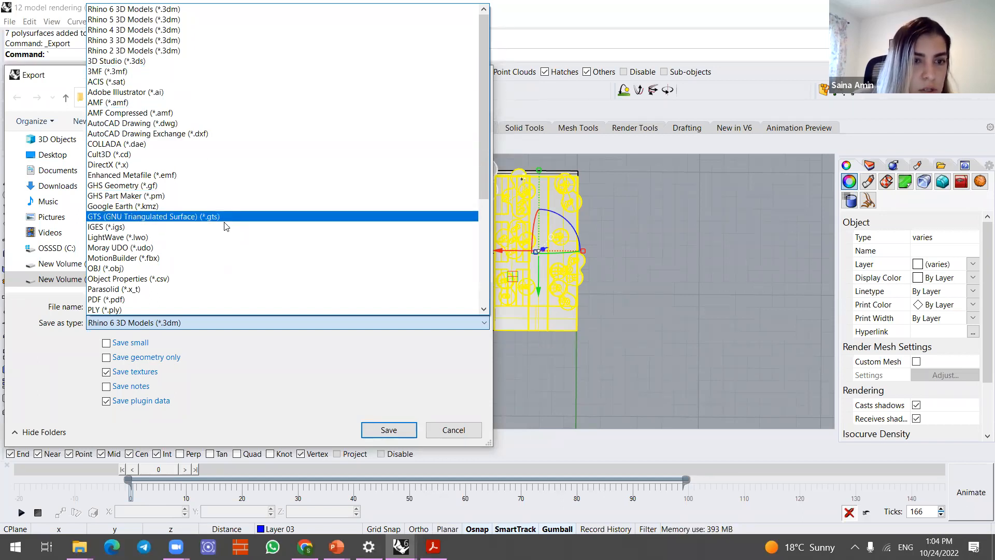
{"action": "scroll", "coordinate": [226, 225], "scroll_direction": "down", "scroll_amount": 2}
{"action": "scroll", "coordinate": [227, 229], "scroll_direction": "down", "scroll_amount": 3}
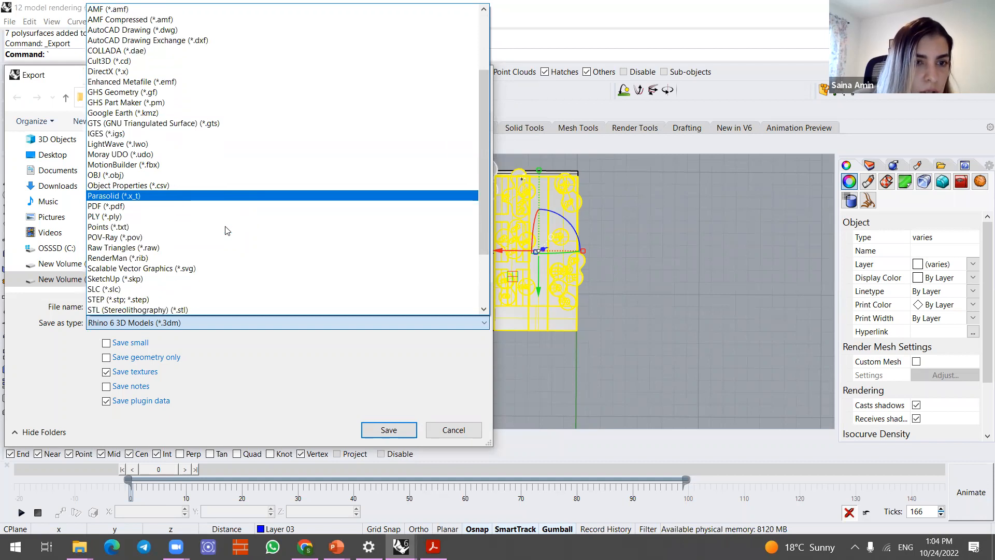
{"action": "scroll", "coordinate": [227, 230], "scroll_direction": "down", "scroll_amount": 1}
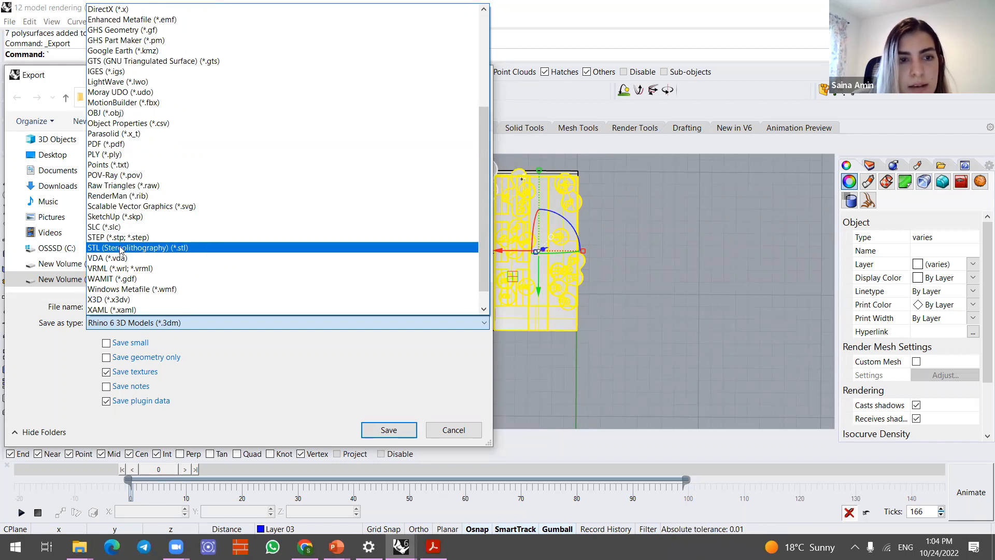
{"action": "left_click", "coordinate": [225, 250]}
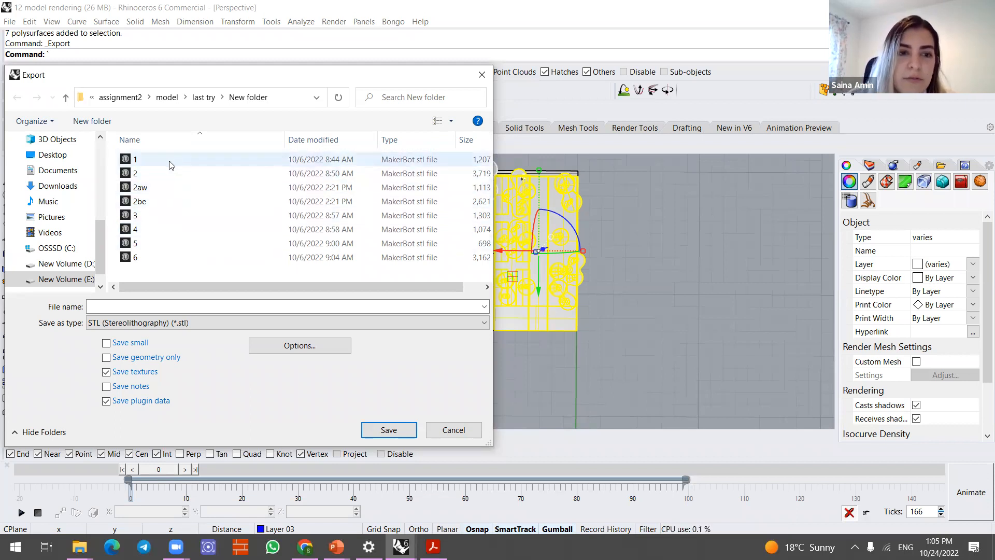
- Name the export file site and save it with a 0.01 meter mesh tolerance as binary STL including open objects
{"action": "left_click", "coordinate": [122, 304]}
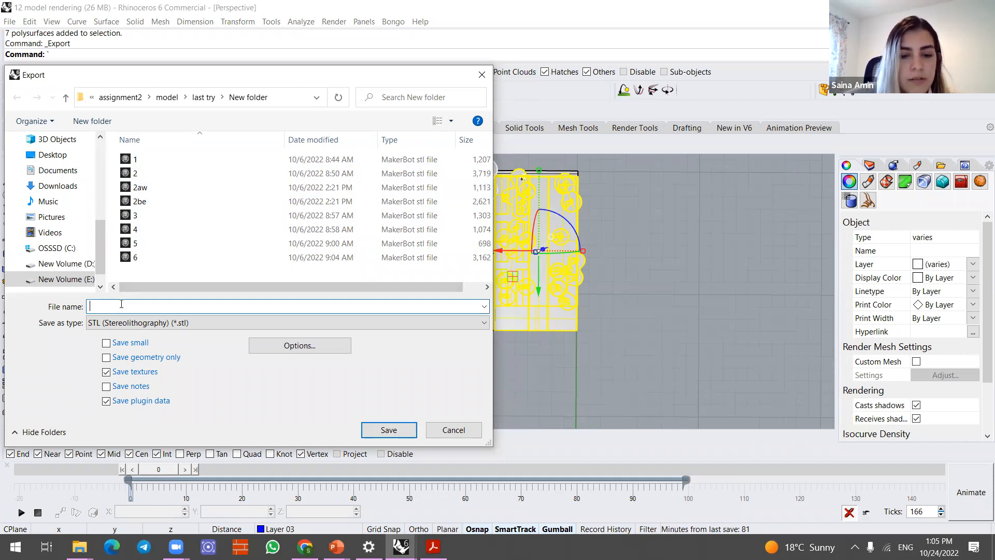
{"action": "type", "text": "site"}
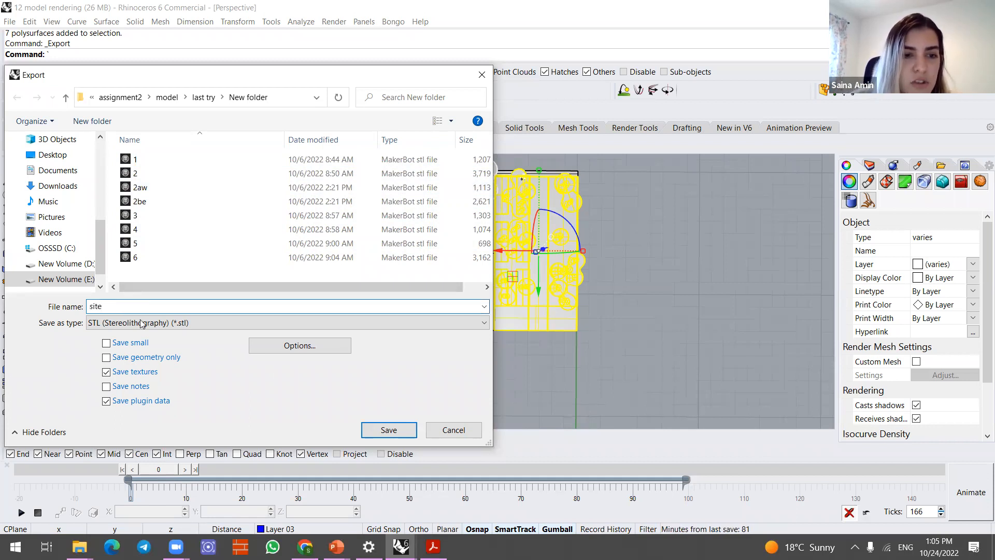
{"action": "left_click", "coordinate": [390, 430]}
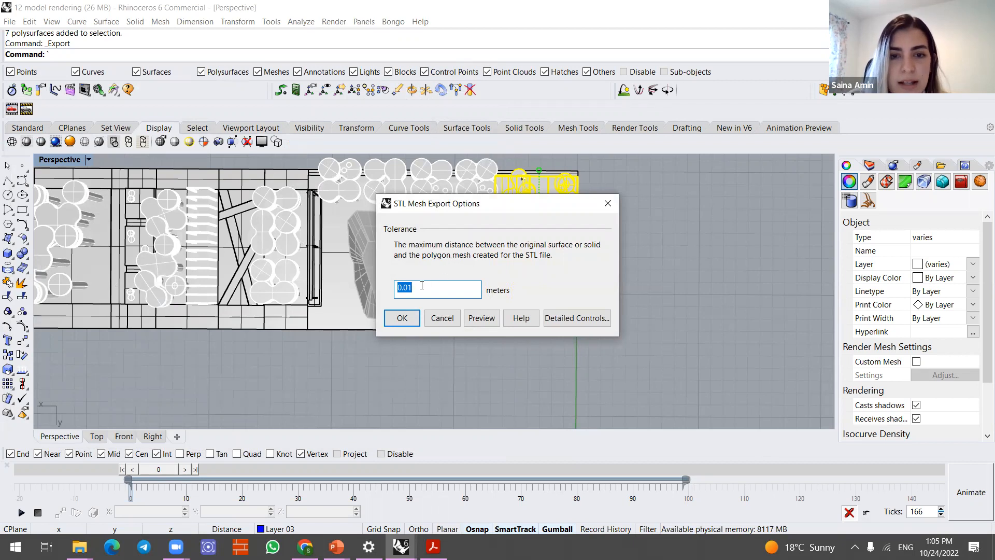
{"action": "left_click", "coordinate": [414, 320]}
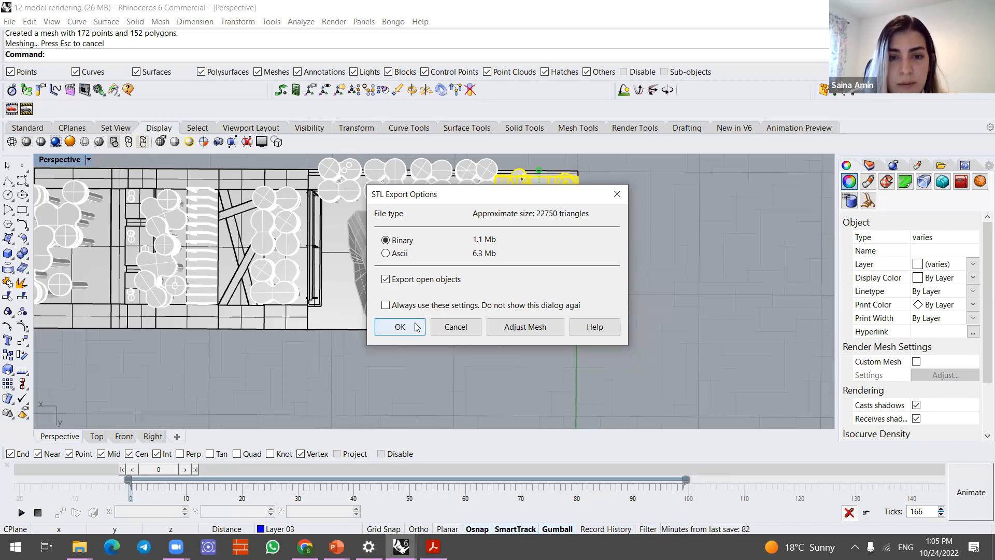
{"action": "key", "text": "Return"}
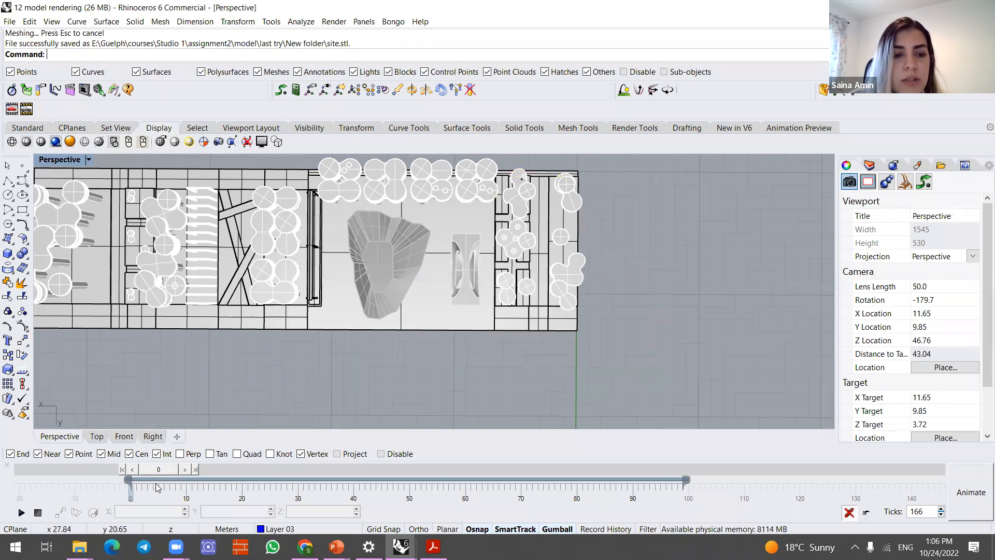
{"action": "left_click", "coordinate": [10, 21]}
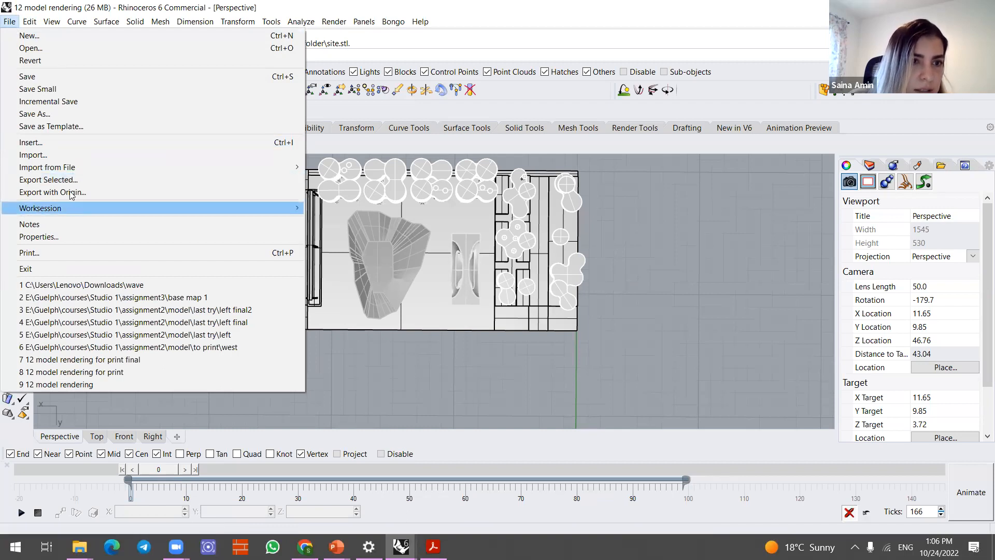
{"action": "left_click", "coordinate": [89, 181]}
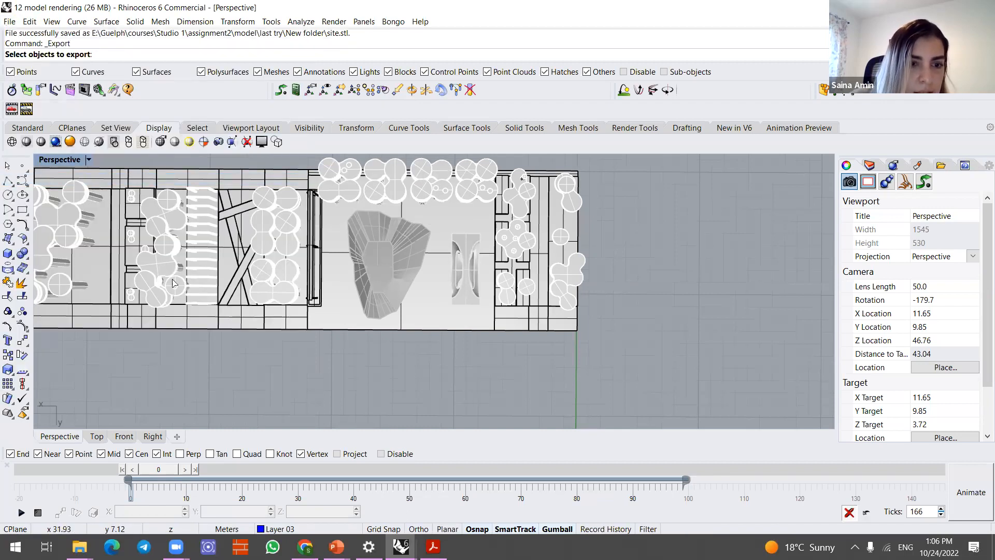
{"action": "left_click", "coordinate": [10, 22]}
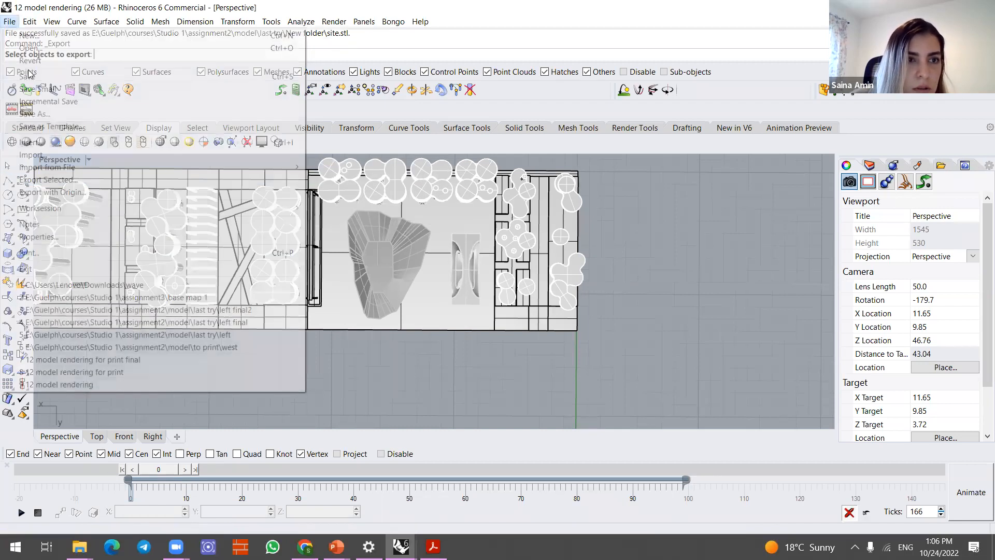
{"action": "left_click", "coordinate": [76, 180]}
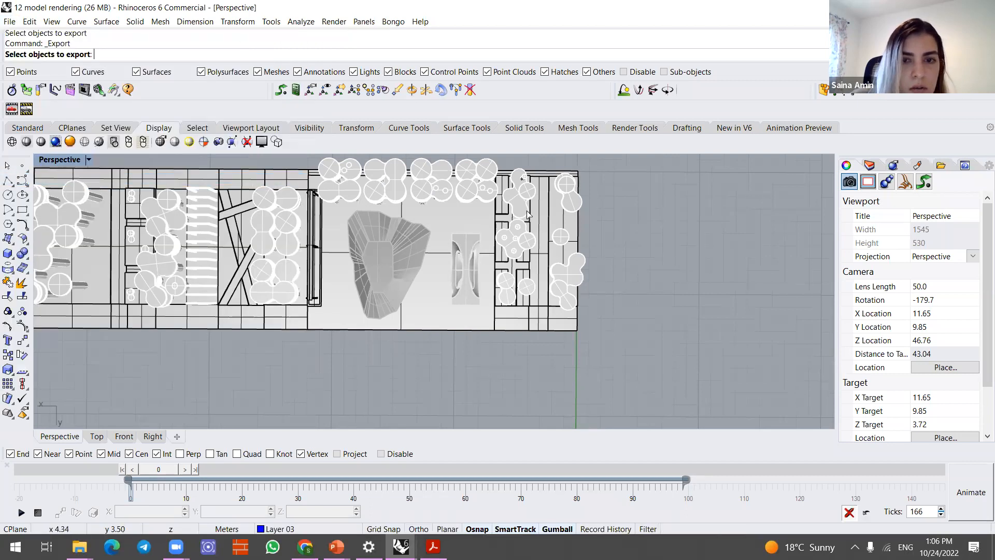
{"action": "scroll", "coordinate": [554, 180], "scroll_direction": "up", "scroll_amount": 1}
{"action": "left_click_drag", "start_coordinate": [596, 161], "coordinate": [502, 369]}
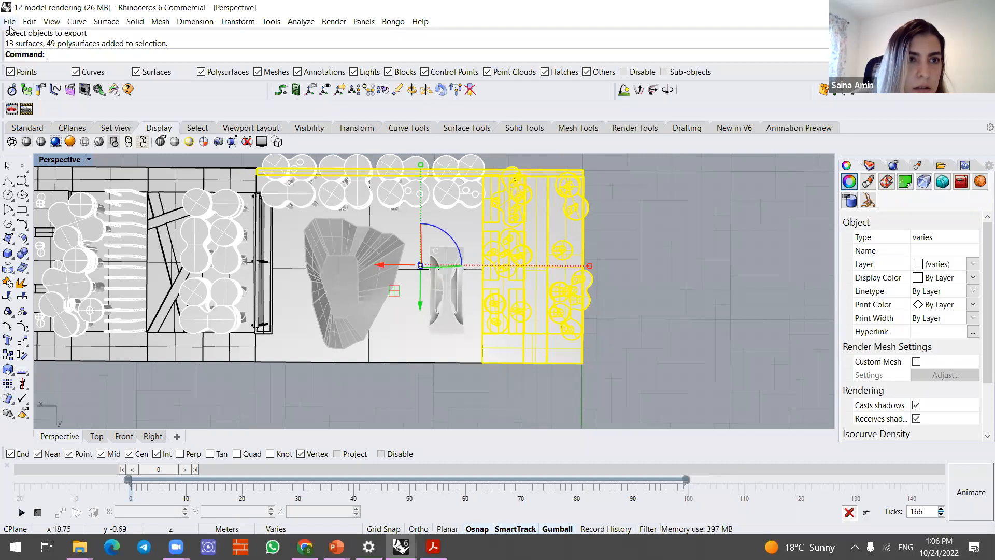
{"action": "left_click", "coordinate": [9, 22]}
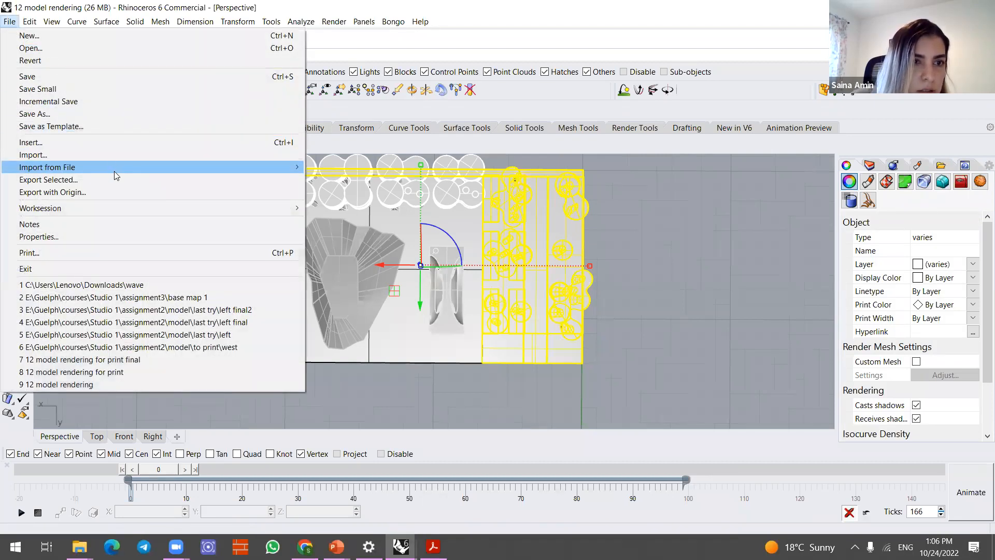
{"action": "left_click", "coordinate": [150, 179]}
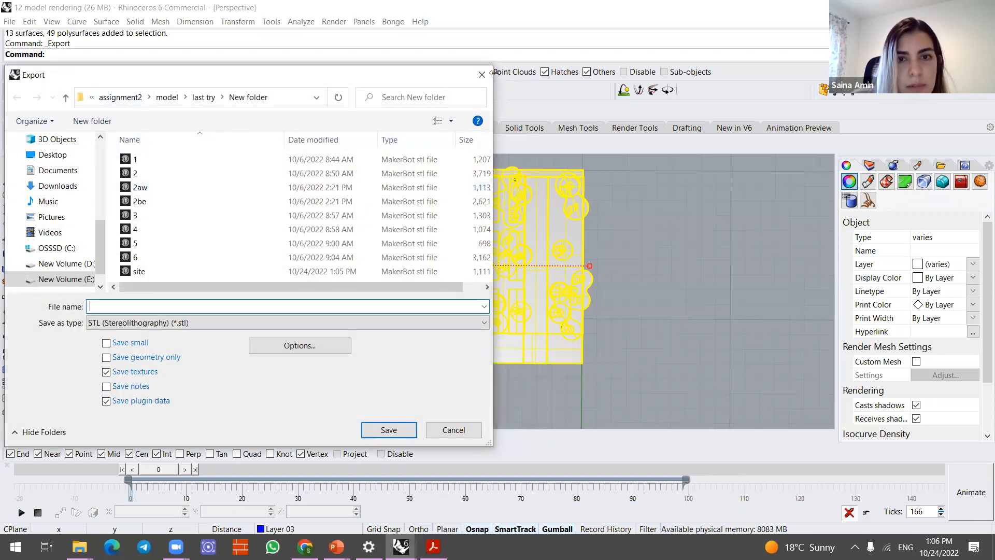
{"action": "left_click", "coordinate": [483, 77]}
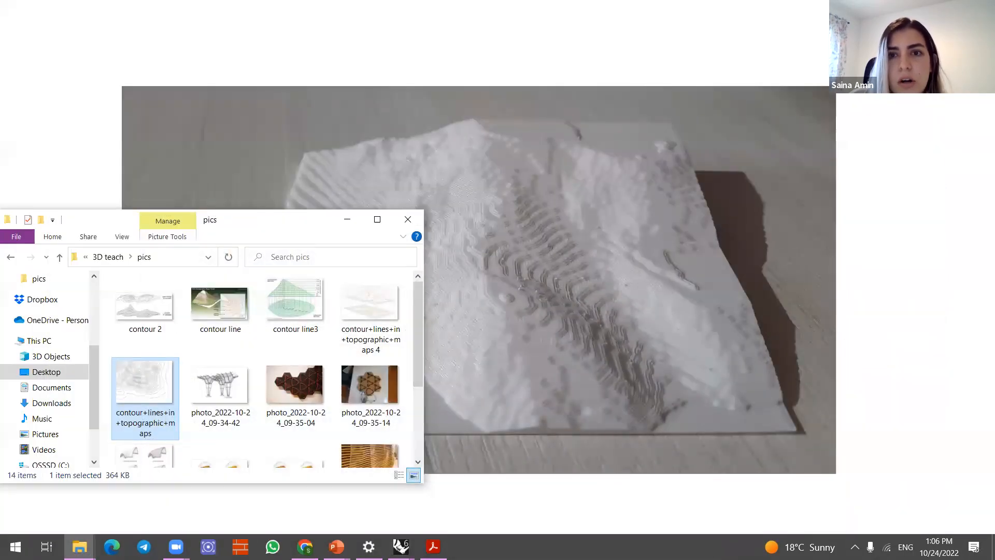
- Minimize the pics folder, end the slide show and launch MakerBot Print from the desktop, moving the firewall alert slightly
{"action": "left_click", "coordinate": [344, 219]}
{"action": "left_click", "coordinate": [344, 220]}
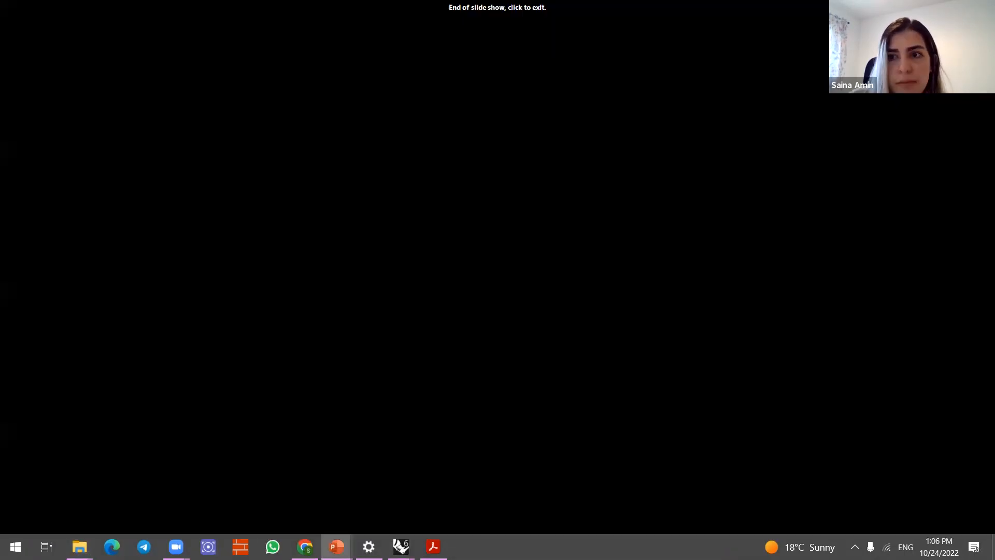
{"action": "left_click", "coordinate": [815, 10]}
{"action": "left_click", "coordinate": [920, 11]}
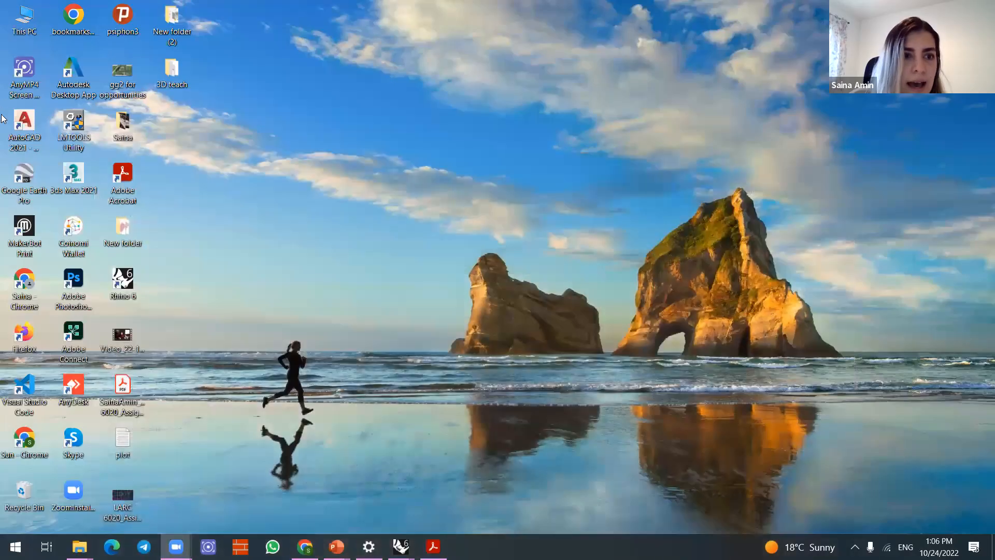
{"action": "left_click", "coordinate": [27, 236]}
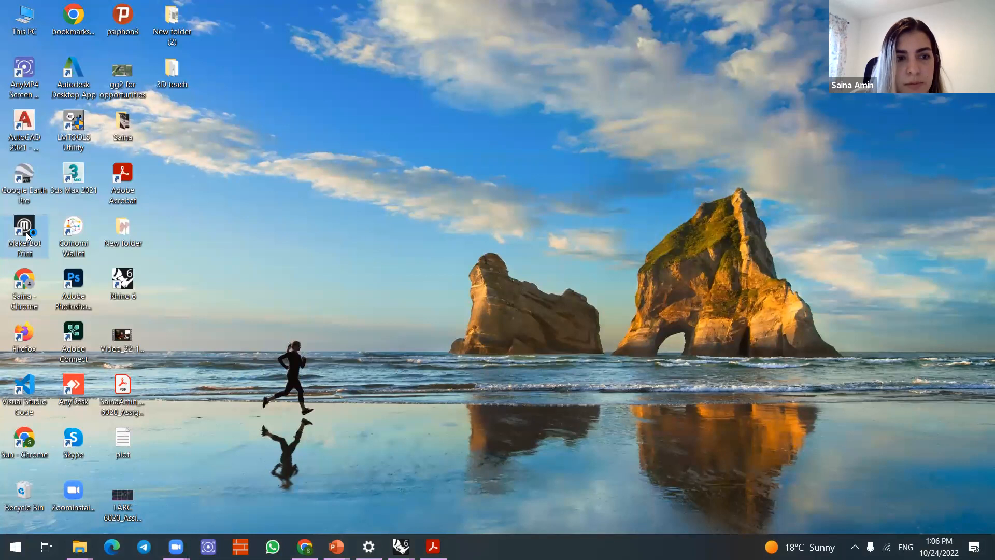
{"action": "double_click", "coordinate": [27, 235]}
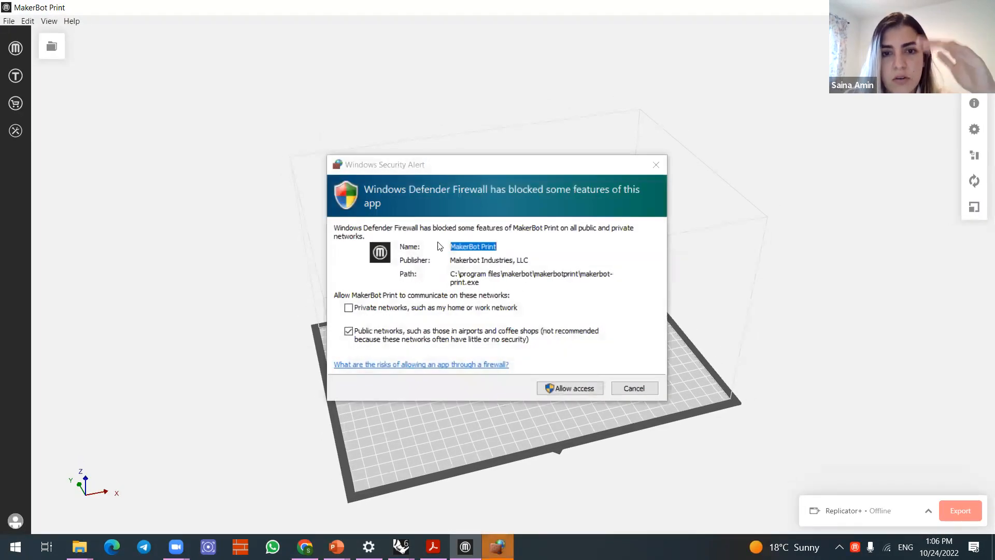
{"action": "left_click_drag", "start_coordinate": [513, 165], "coordinate": [506, 159]}
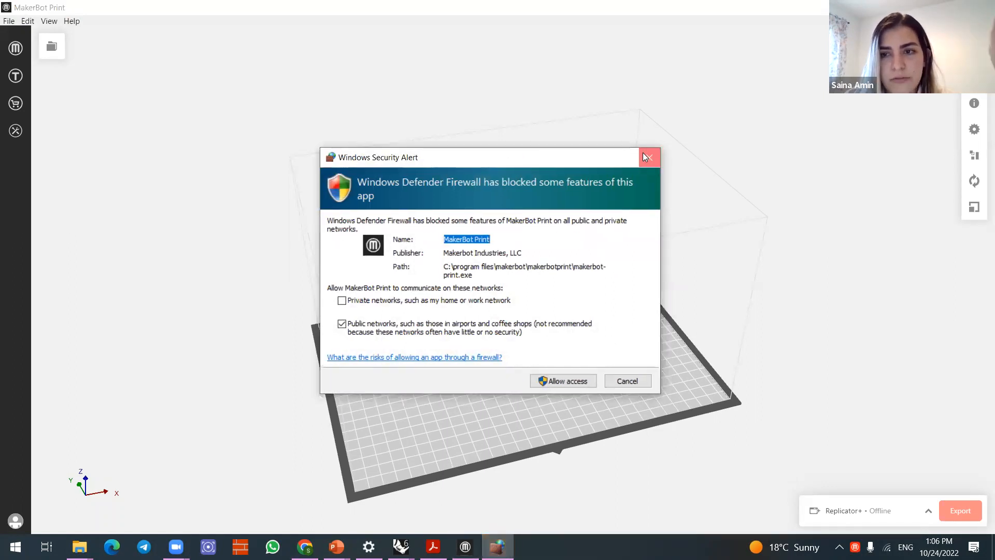
- Dismiss the firewall alert without allowing network access
{"action": "left_click", "coordinate": [646, 157]}
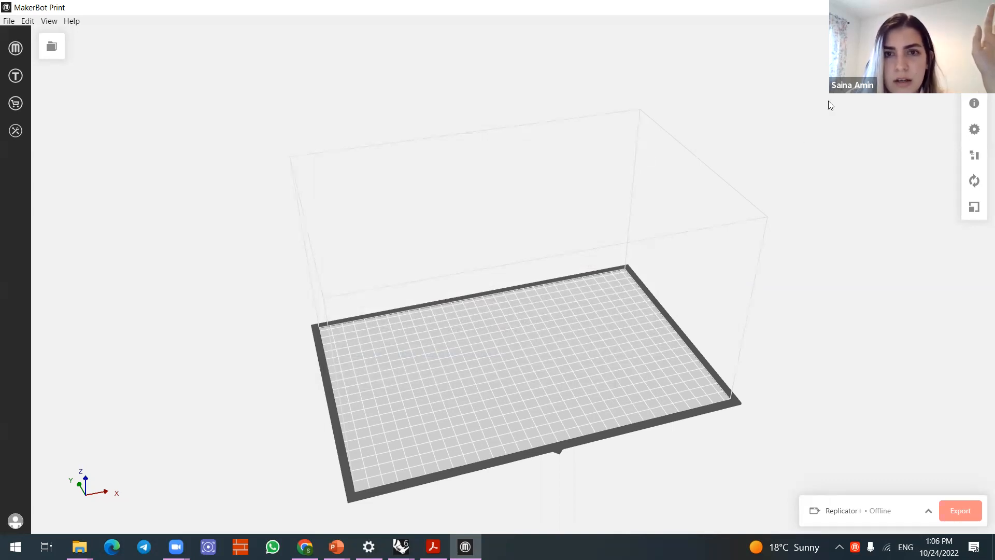
{"action": "mouse_move", "coordinate": [637, 413]}
{"action": "right_mouse_down"}
{"action": "mouse_move", "coordinate": [641, 397]}
{"action": "mouse_move", "coordinate": [672, 392]}
{"action": "mouse_move", "coordinate": [637, 409]}
{"action": "right_mouse_up"}
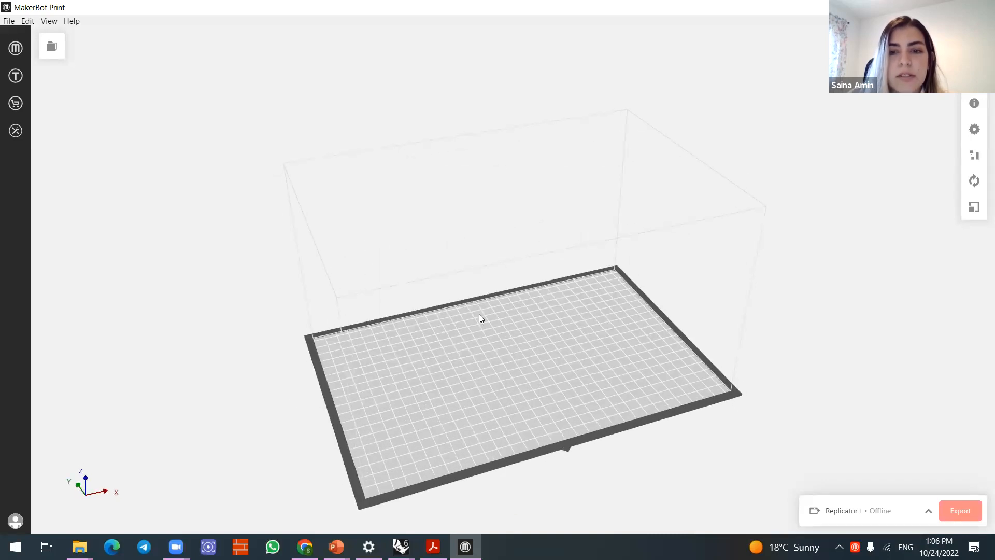
{"action": "right_click_drag", "start_coordinate": [742, 342], "coordinate": [767, 348]}
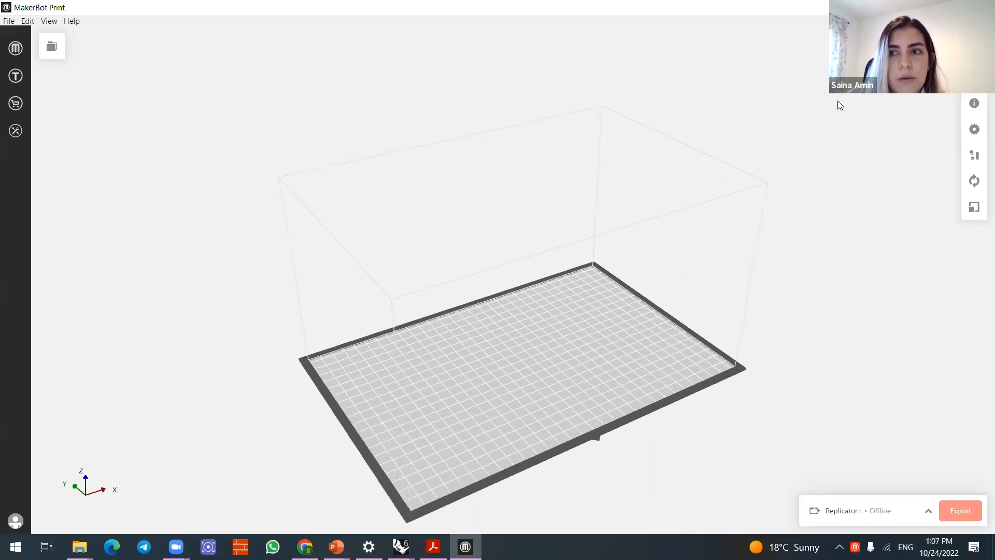
- Open the west print project from the to print folder, using the current settings instead of the saved ones
{"action": "left_click", "coordinate": [9, 20]}
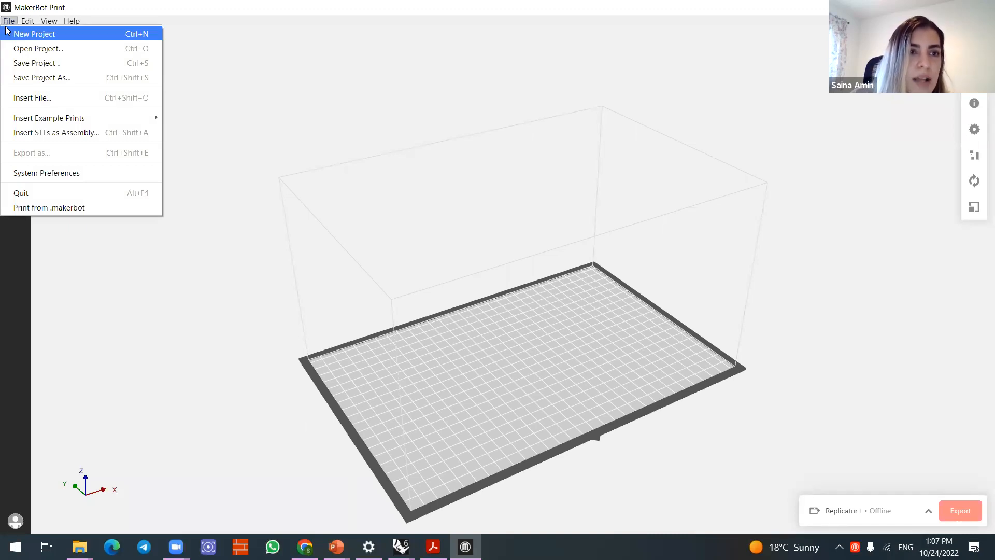
{"action": "left_click", "coordinate": [37, 49]}
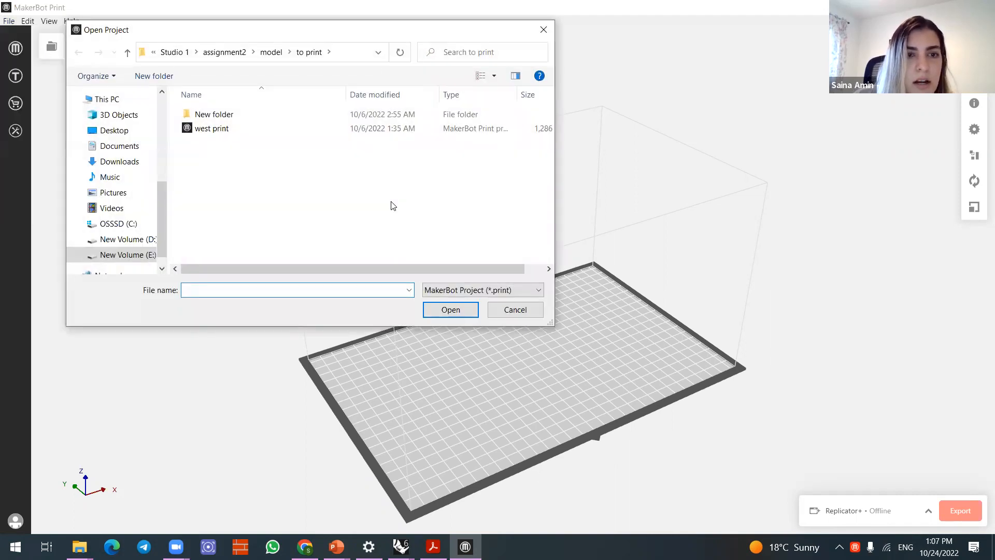
{"action": "left_click", "coordinate": [217, 134]}
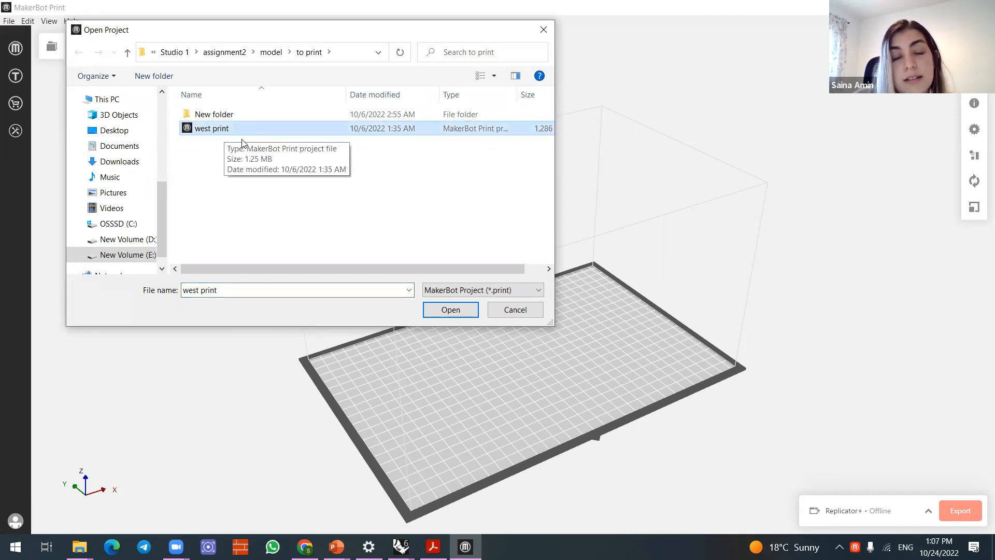
{"action": "left_click", "coordinate": [452, 313]}
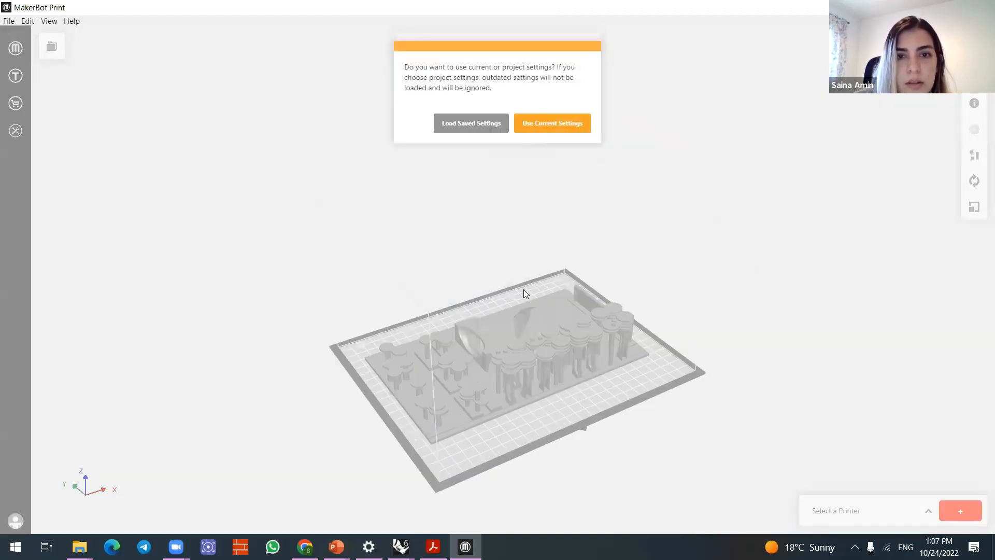
{"action": "left_click", "coordinate": [534, 125]}
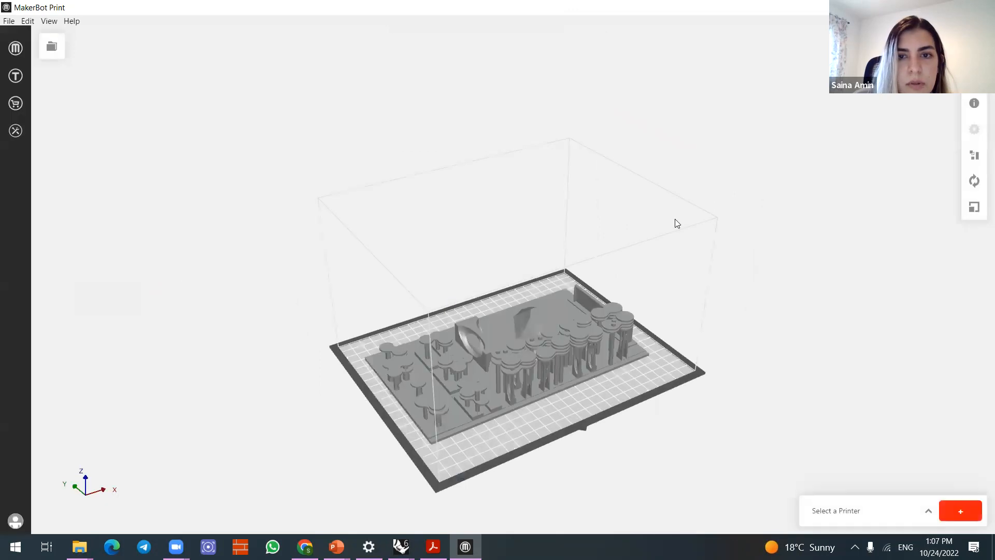
- Set the site model's units to mm and move the model toward the middle of the build plate
{"action": "left_click", "coordinate": [557, 321]}
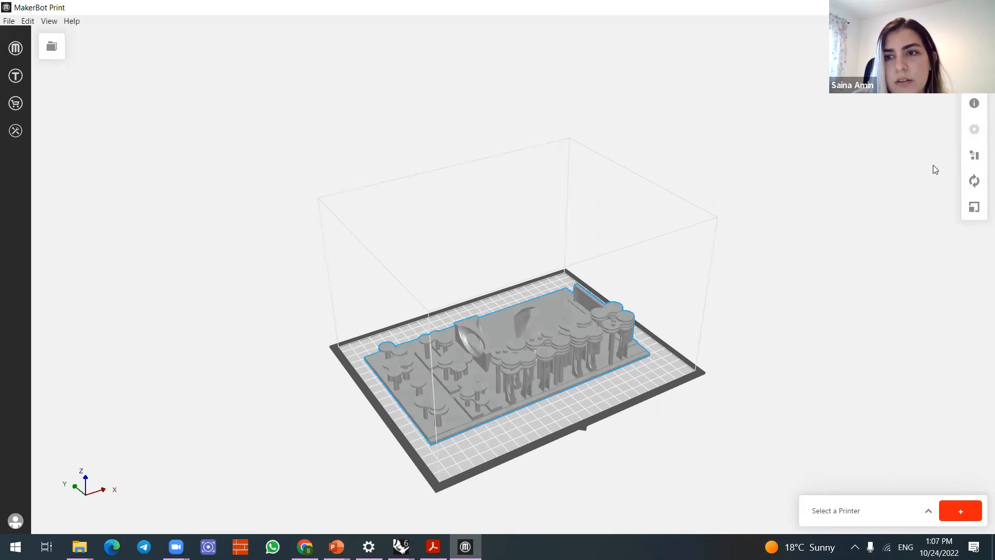
{"action": "left_click", "coordinate": [973, 103]}
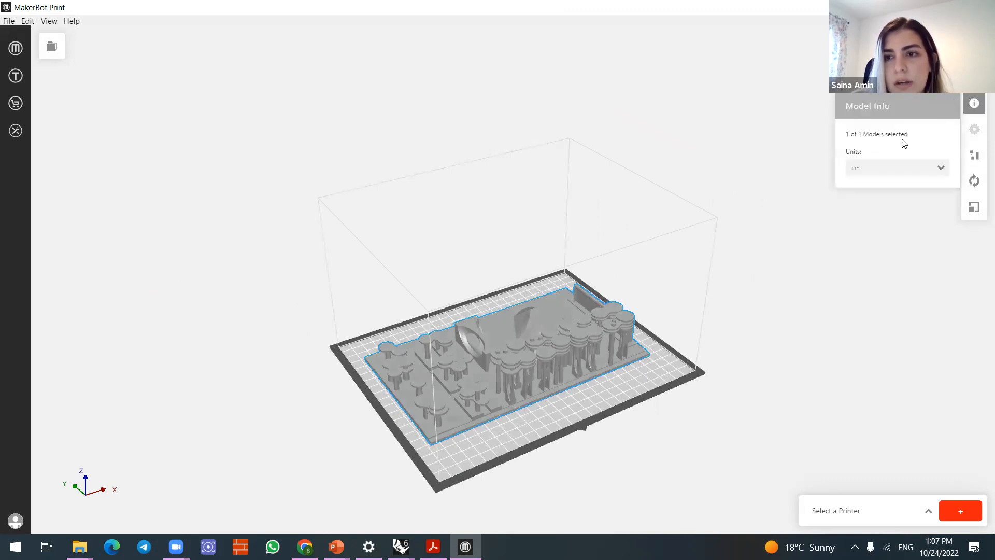
{"action": "left_click", "coordinate": [938, 169]}
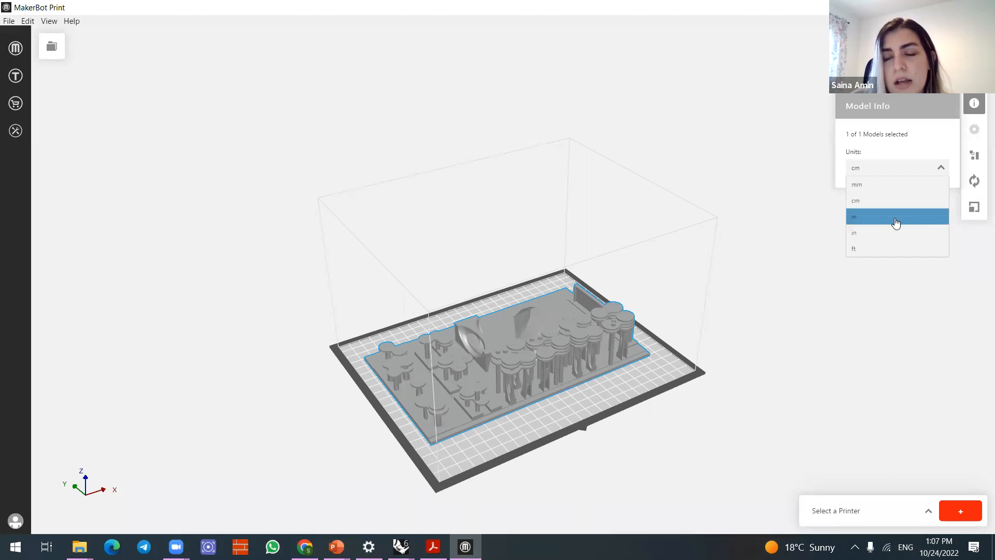
{"action": "left_click", "coordinate": [875, 185]}
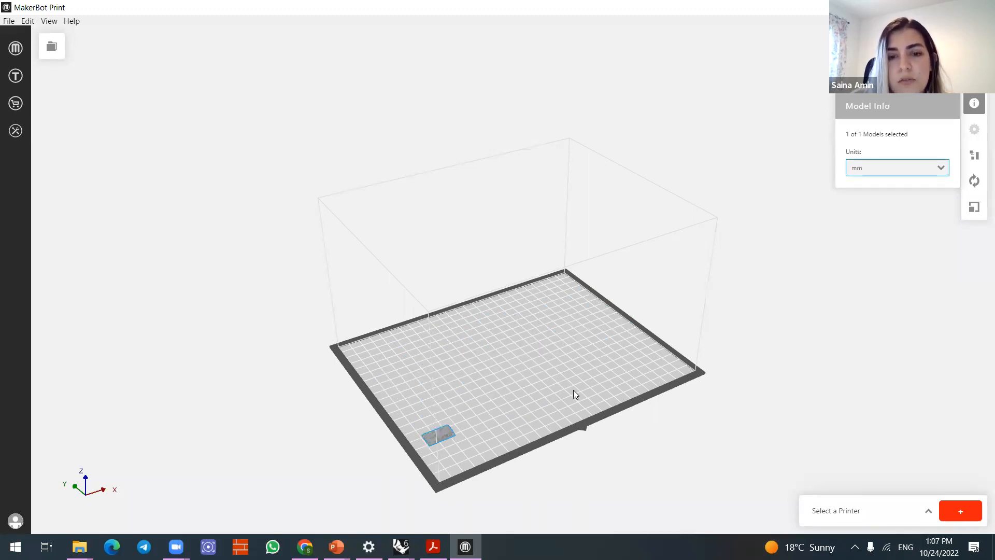
{"action": "left_click_drag", "start_coordinate": [435, 432], "coordinate": [506, 379]}
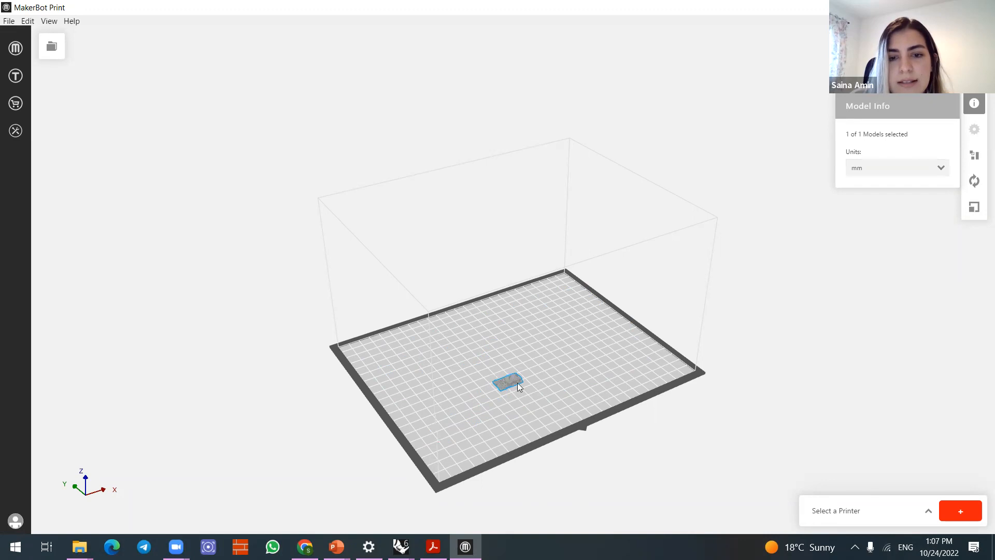
{"action": "scroll", "coordinate": [503, 382], "scroll_direction": "up", "scroll_amount": 5}
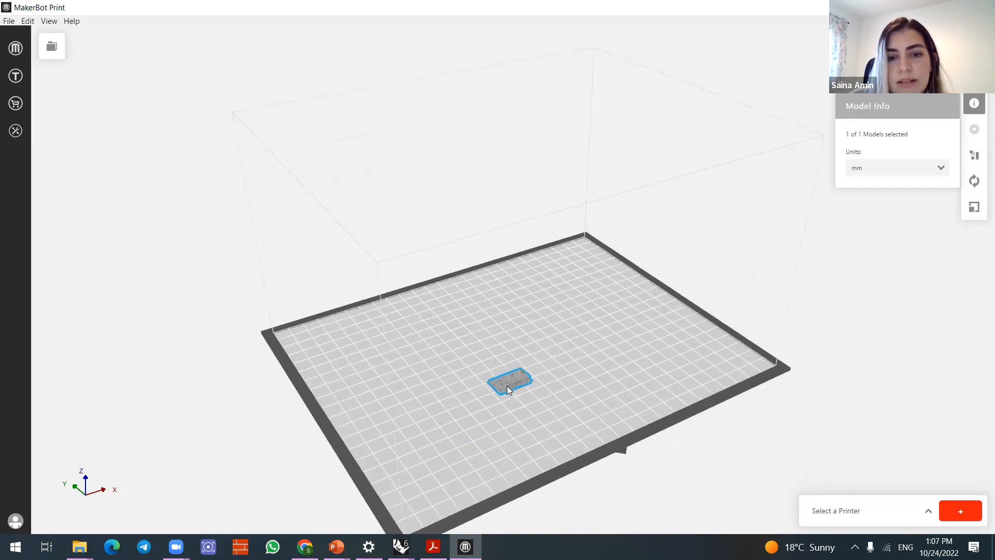
{"action": "scroll", "coordinate": [507, 386], "scroll_direction": "up", "scroll_amount": 6}
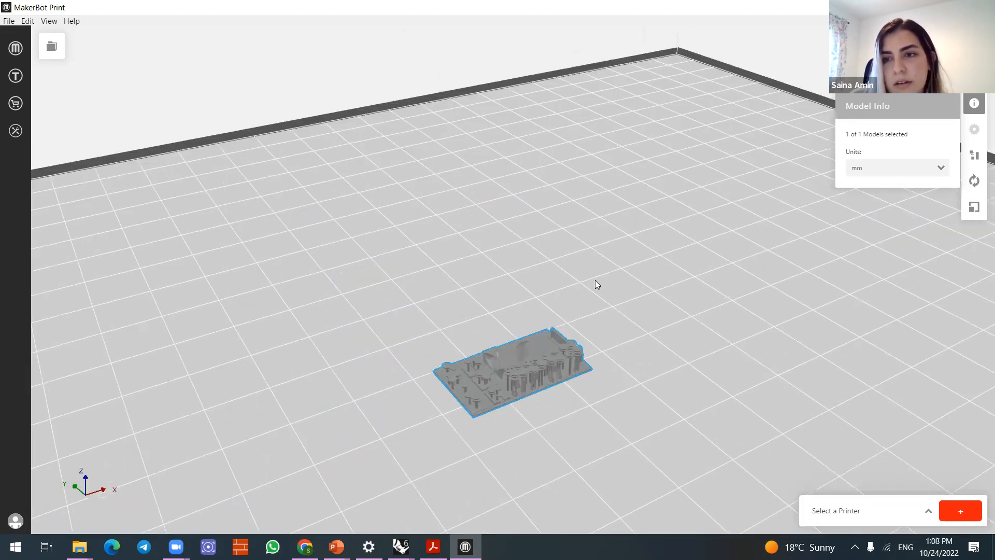
{"action": "scroll", "coordinate": [596, 290], "scroll_direction": "down", "scroll_amount": 6}
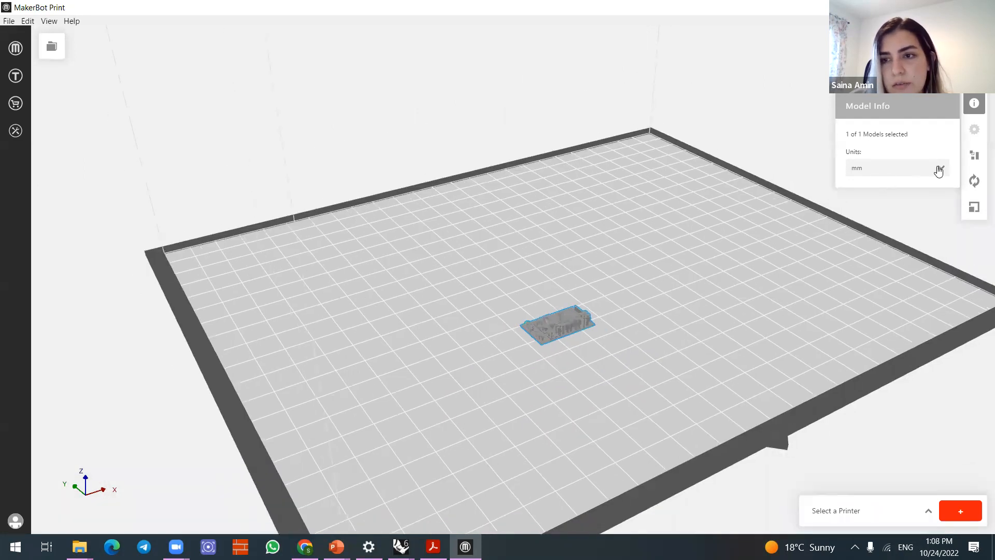
- Set the model's units to cm, move it back fully onto the build plate and close the model information
{"action": "left_click", "coordinate": [939, 168]}
{"action": "left_click", "coordinate": [886, 199]}
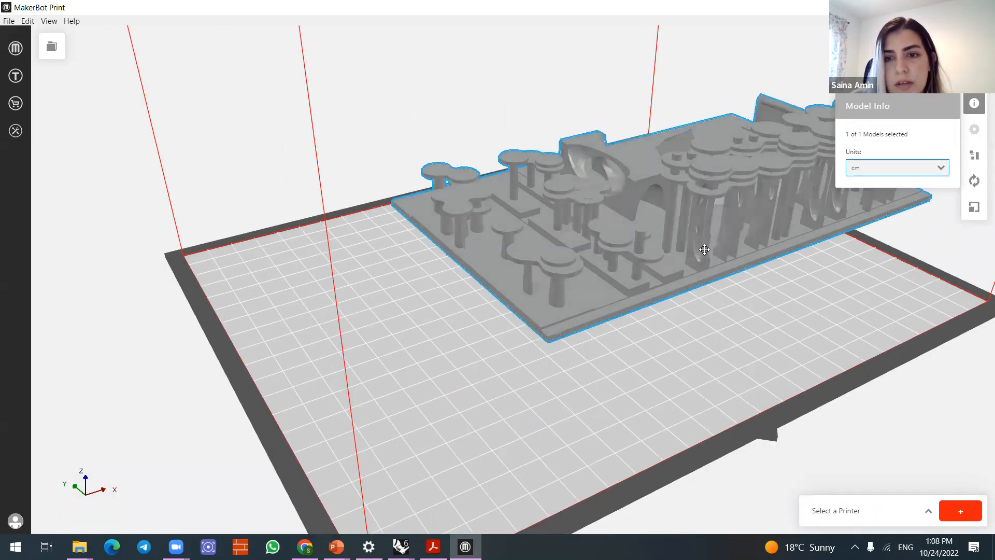
{"action": "left_click_drag", "start_coordinate": [716, 266], "coordinate": [670, 264]}
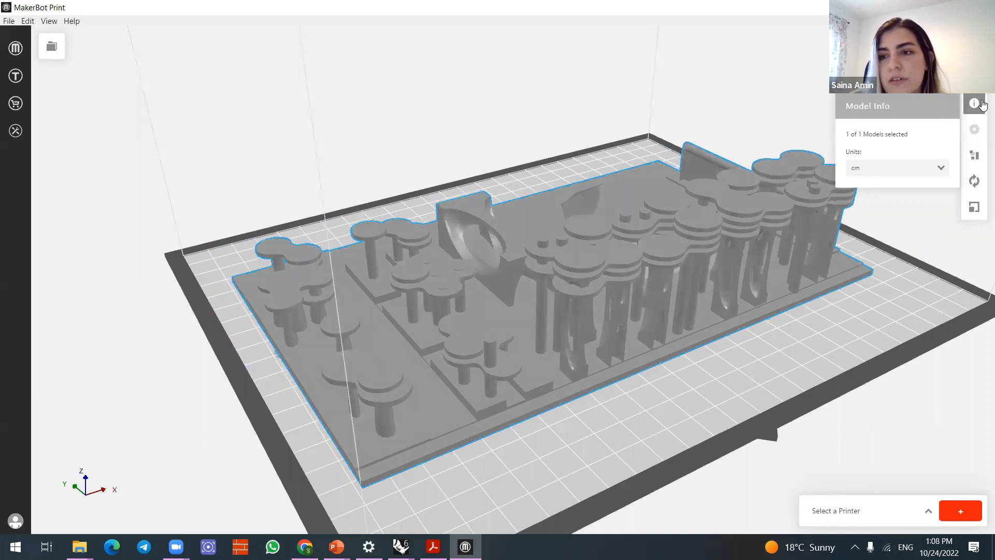
{"action": "left_click", "coordinate": [978, 104]}
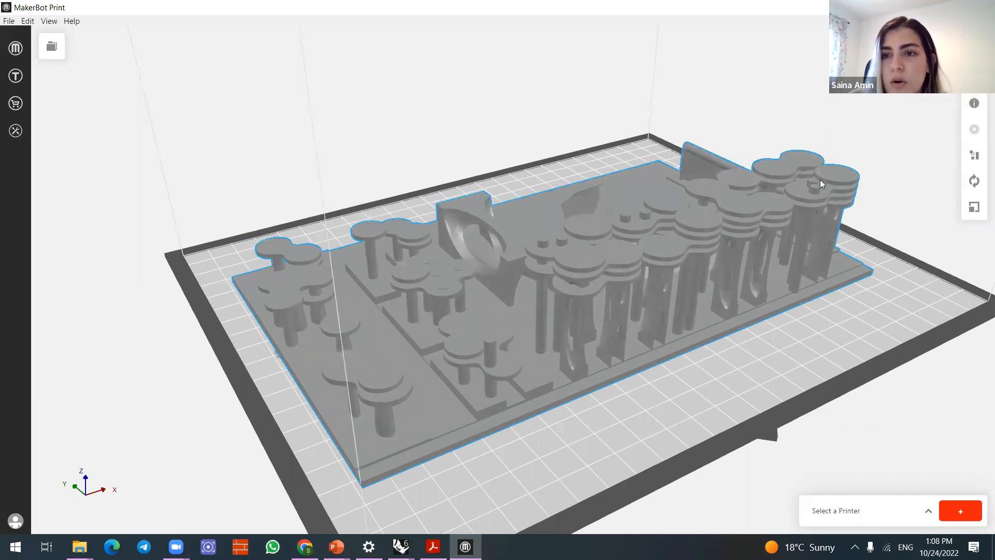
- Examine the model's arrange options, the list of printers and the scale options without changing anything
{"action": "left_click", "coordinate": [933, 272]}
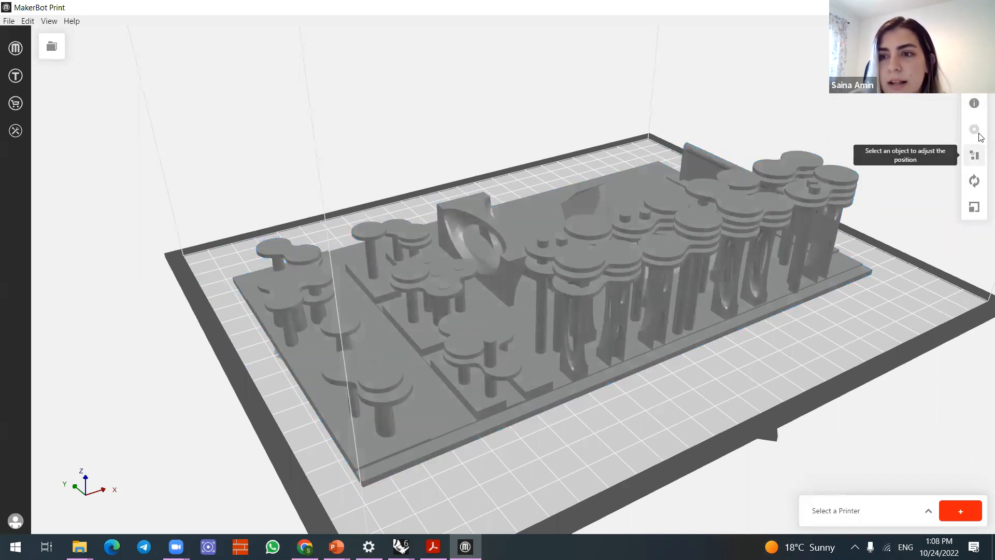
{"action": "left_click", "coordinate": [974, 156]}
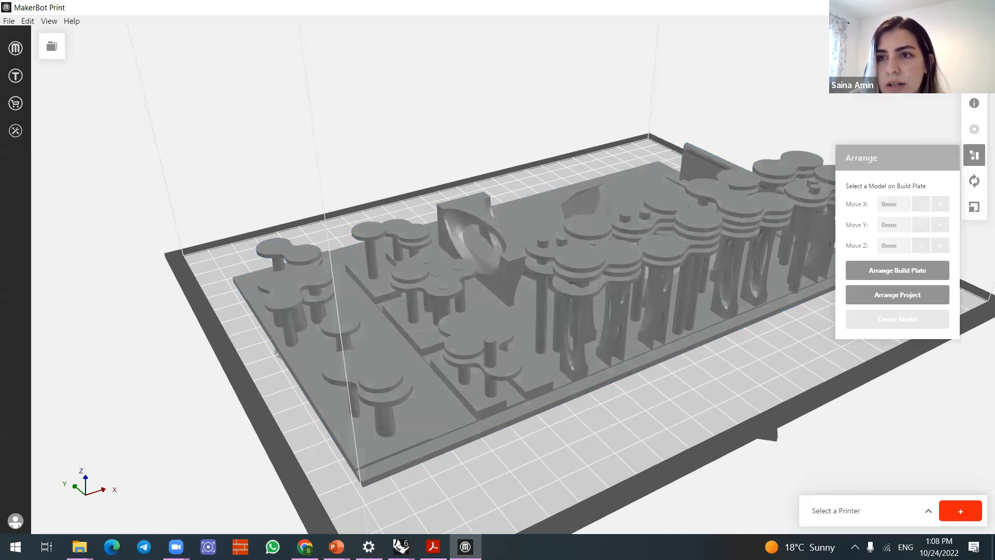
{"action": "left_click", "coordinate": [766, 217]}
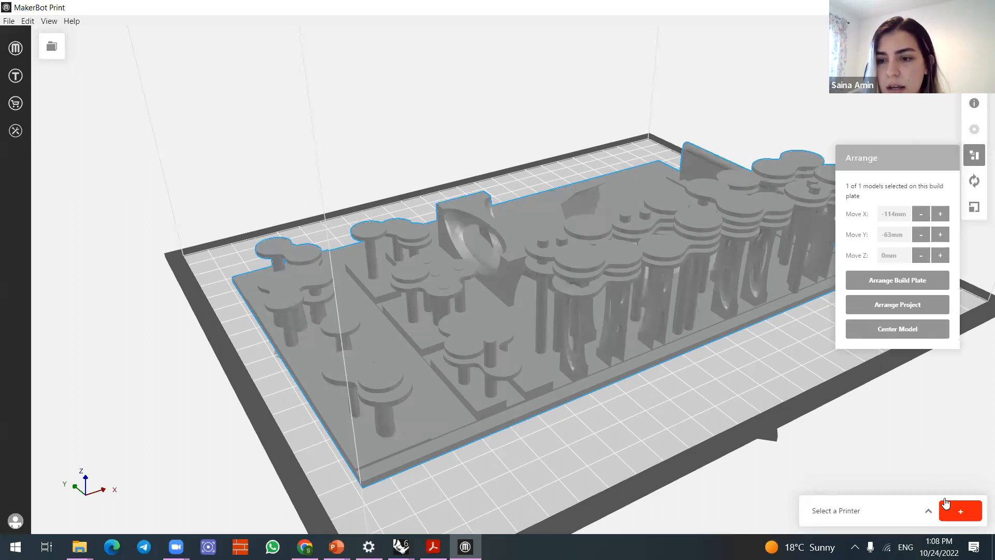
{"action": "left_click", "coordinate": [929, 513]}
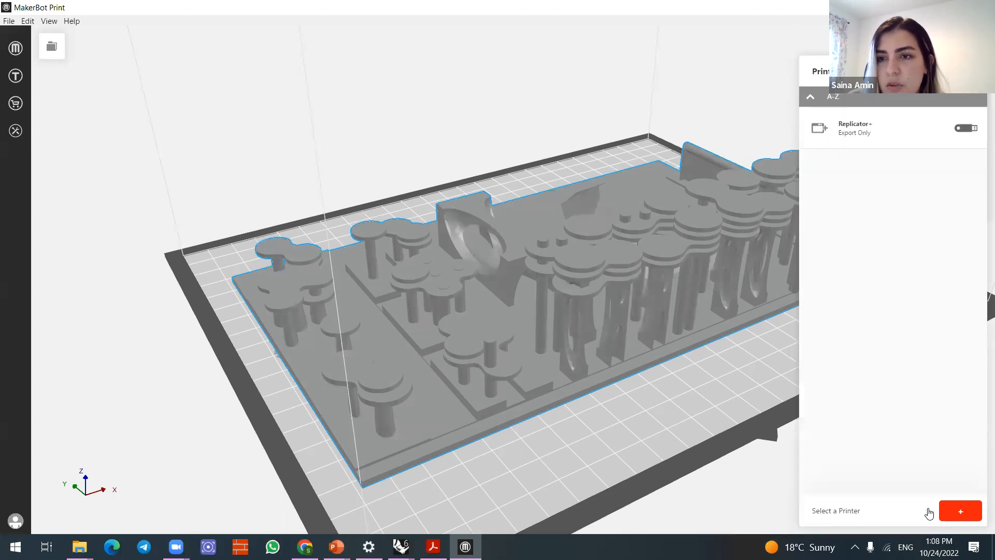
{"action": "left_click", "coordinate": [929, 510]}
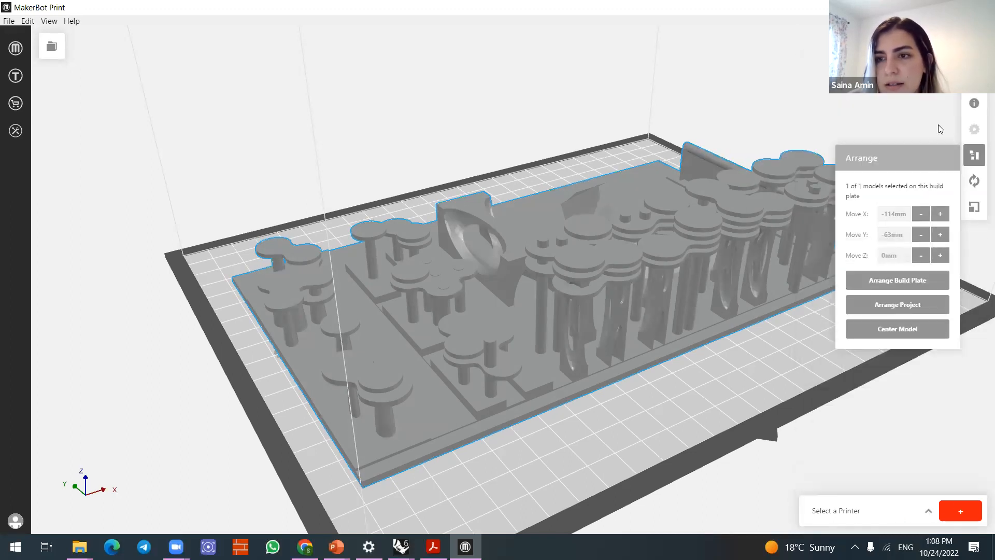
{"action": "left_click", "coordinate": [915, 135]}
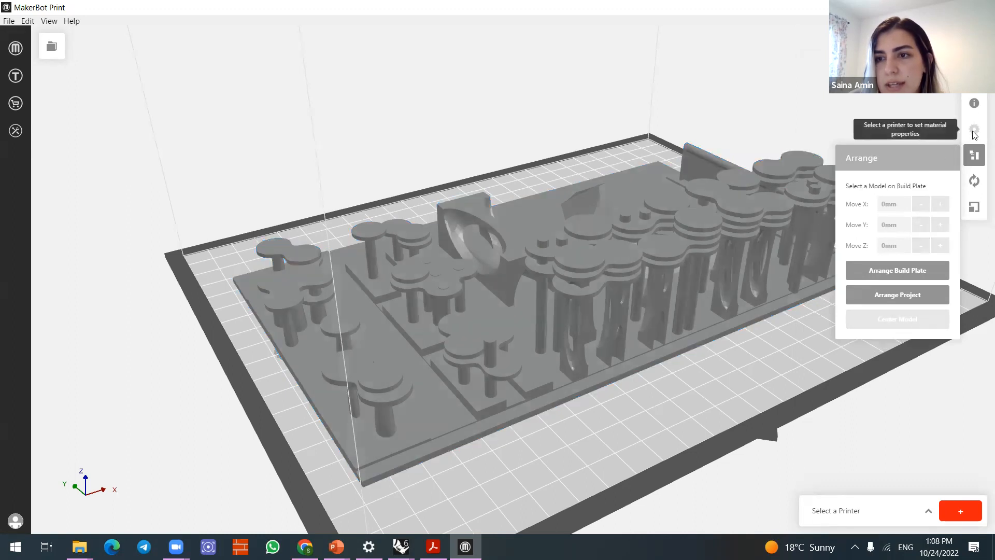
{"action": "left_click", "coordinate": [916, 156]}
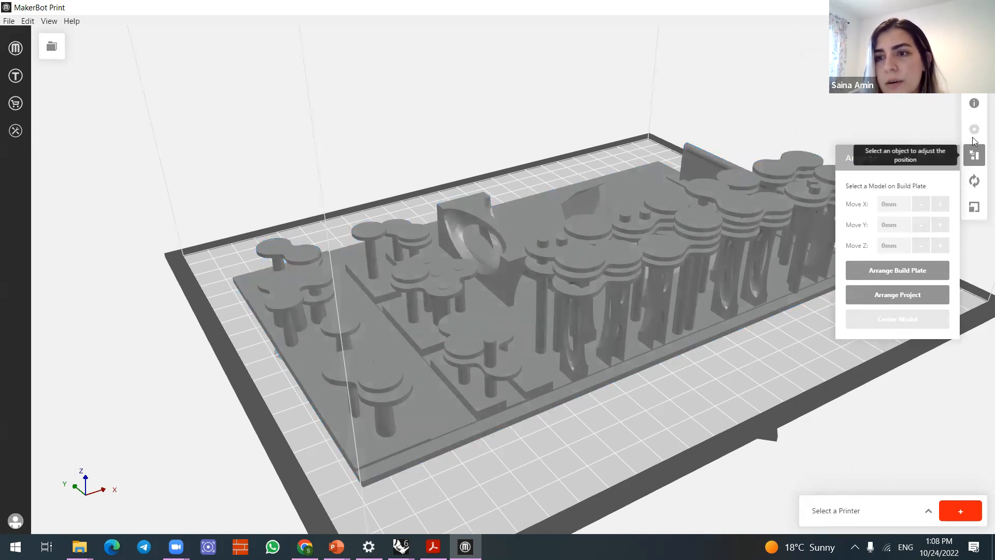
{"action": "left_click", "coordinate": [976, 212]}
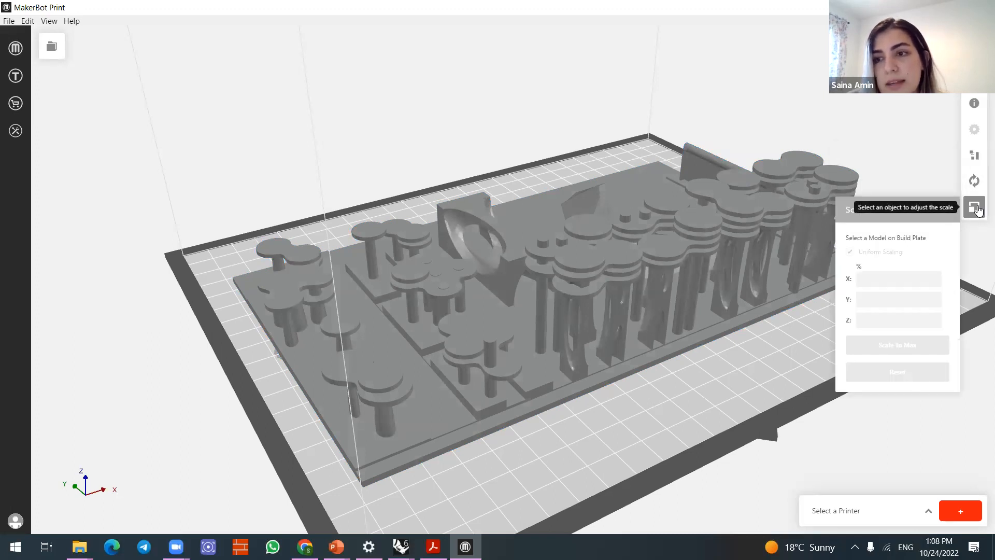
{"action": "left_click", "coordinate": [977, 208]}
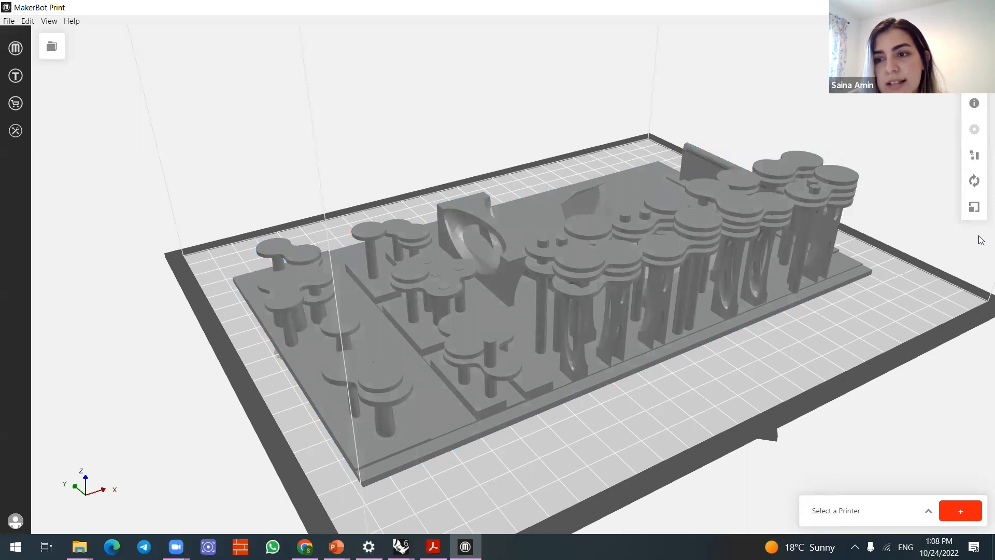
- Check for available network printers in the options for adding a printer and return to those options
{"action": "left_click", "coordinate": [960, 511]}
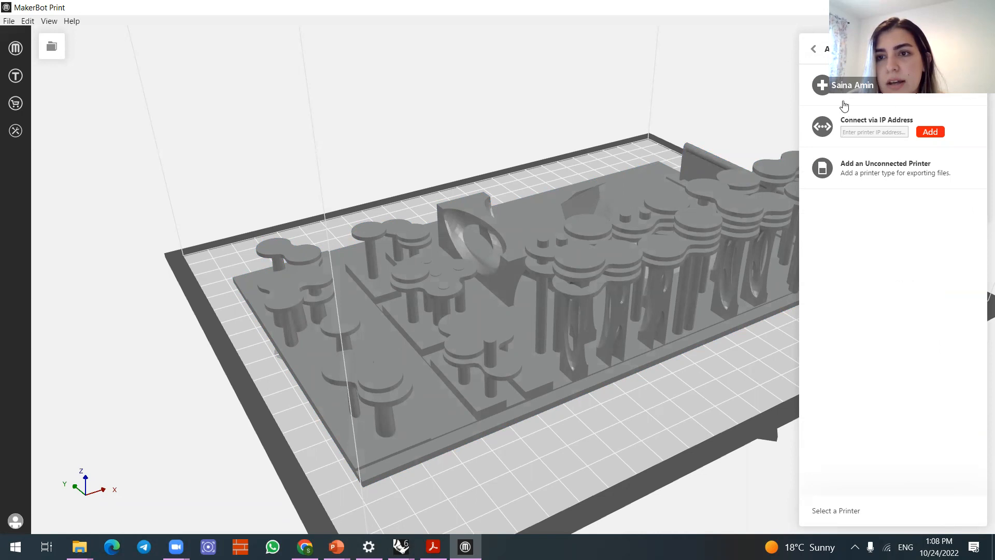
{"action": "left_click", "coordinate": [823, 85]}
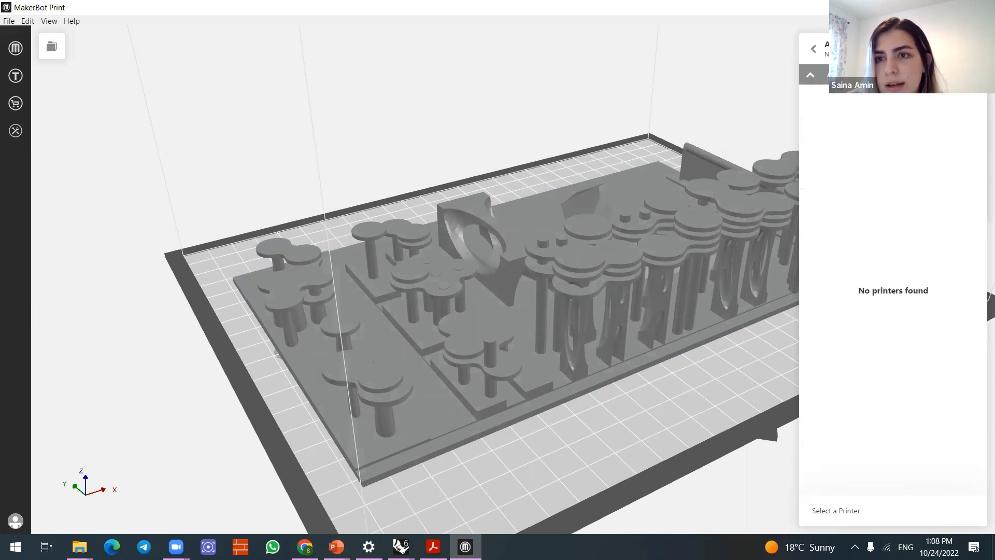
{"action": "left_click", "coordinate": [810, 73]}
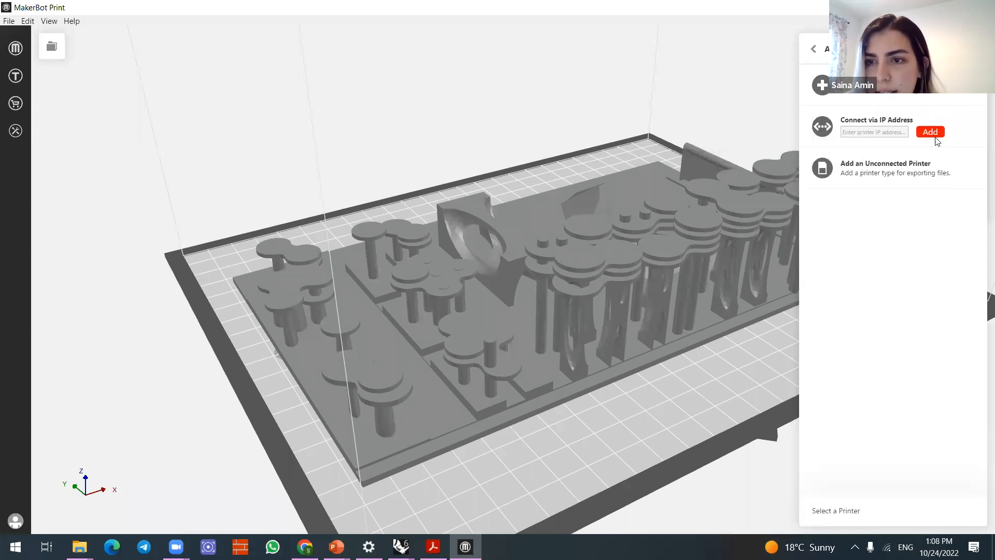
- Add Replicator+ as an unconnected printer, and start an export of the print file and cancel it
{"action": "left_click", "coordinate": [908, 169]}
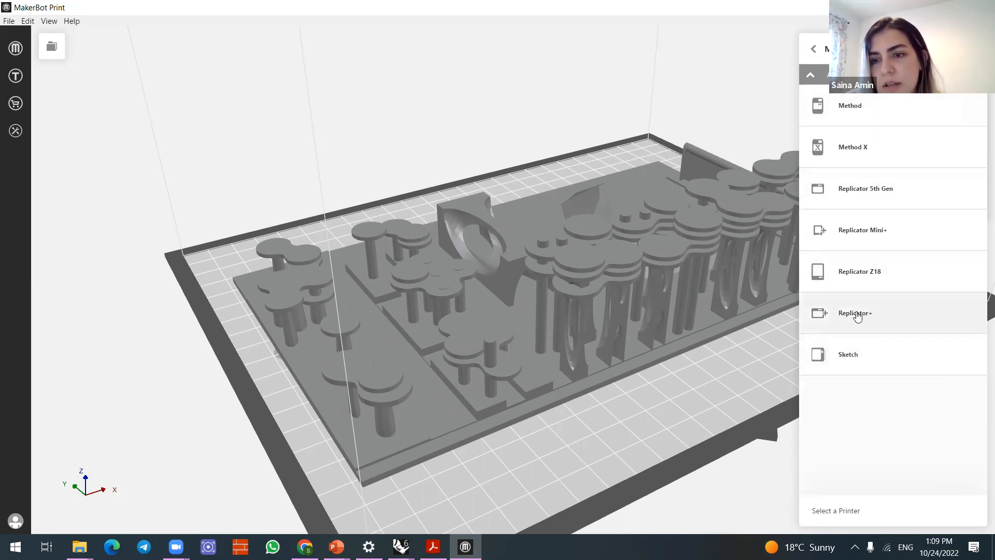
{"action": "left_click", "coordinate": [879, 329]}
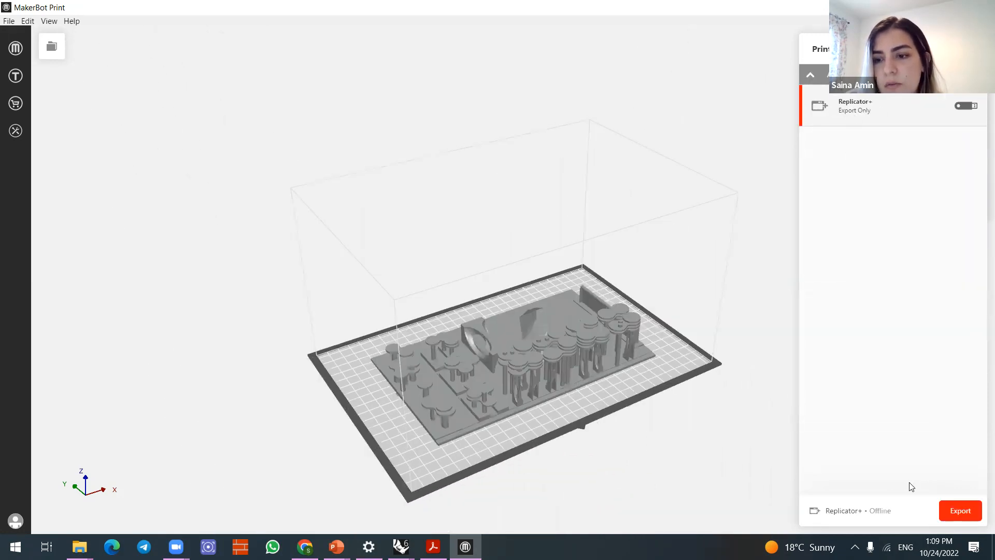
{"action": "left_click", "coordinate": [952, 510]}
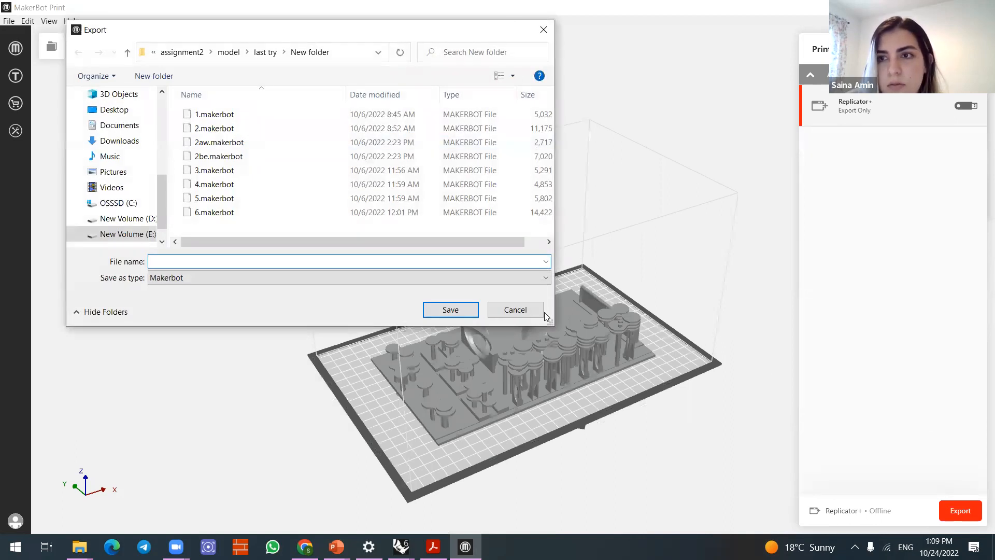
{"action": "left_click", "coordinate": [515, 309]}
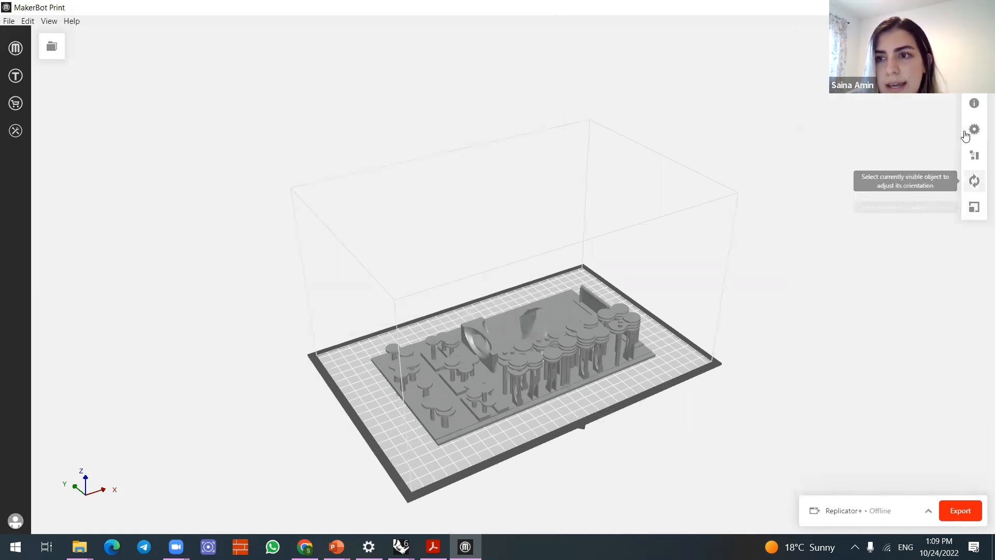
- Examine the available extruder types and support types in the print settings without changing them
{"action": "left_click", "coordinate": [975, 132]}
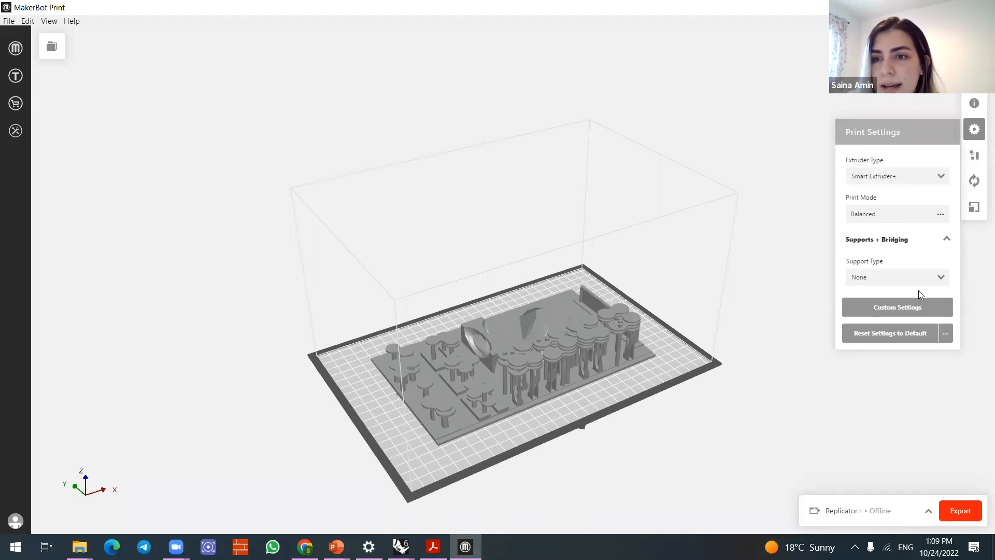
{"action": "left_click", "coordinate": [940, 177]}
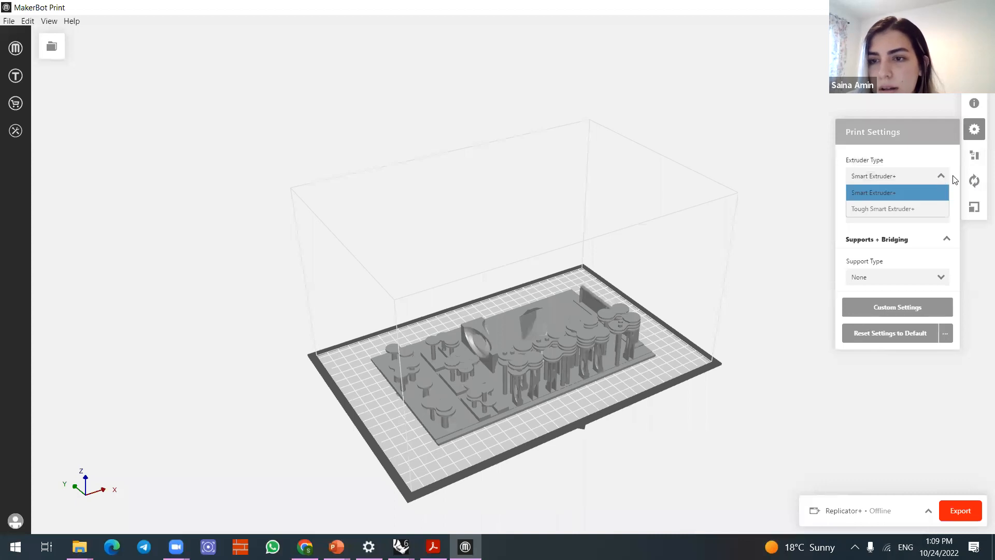
{"action": "left_click", "coordinate": [940, 176]}
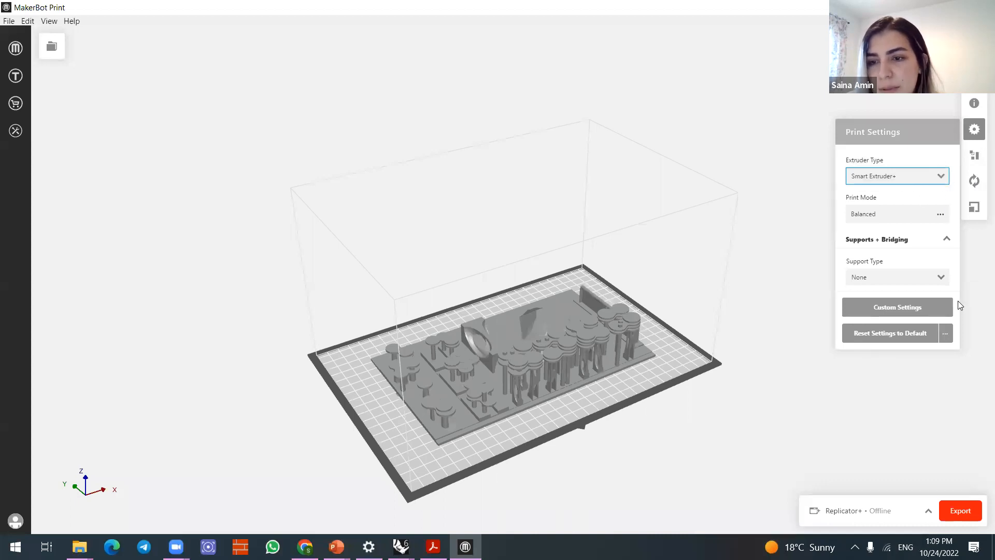
{"action": "left_click", "coordinate": [939, 276]}
{"action": "left_click", "coordinate": [938, 283]}
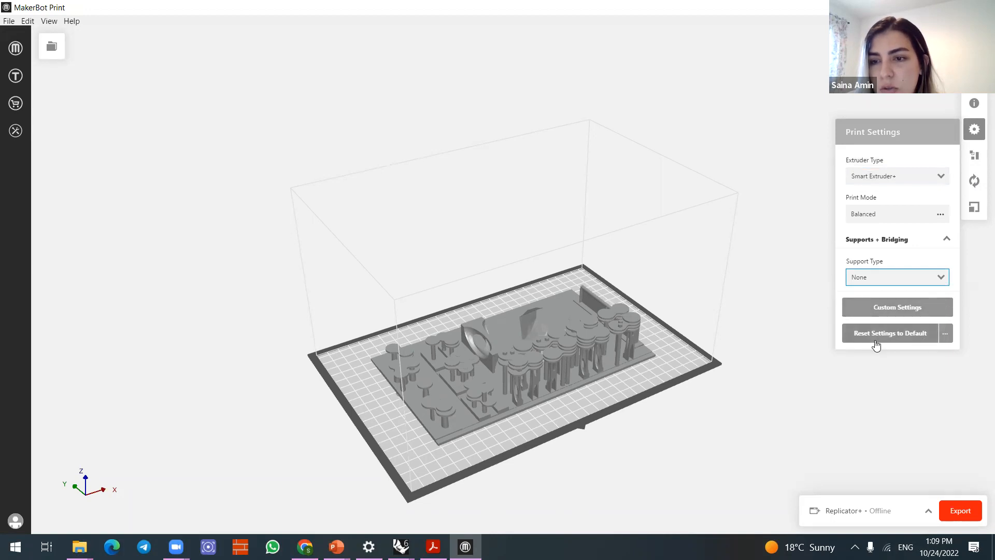
- Compare the descriptions of the Balanced, Draft and MinFill default print modes in the custom print settings
{"action": "left_click", "coordinate": [941, 305]}
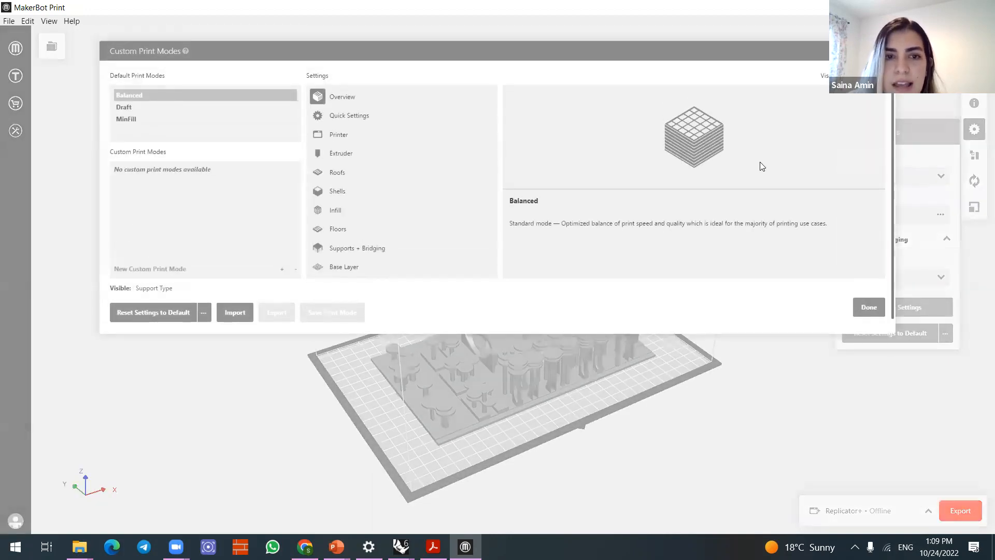
{"action": "left_click_drag", "start_coordinate": [668, 54], "coordinate": [683, 61]}
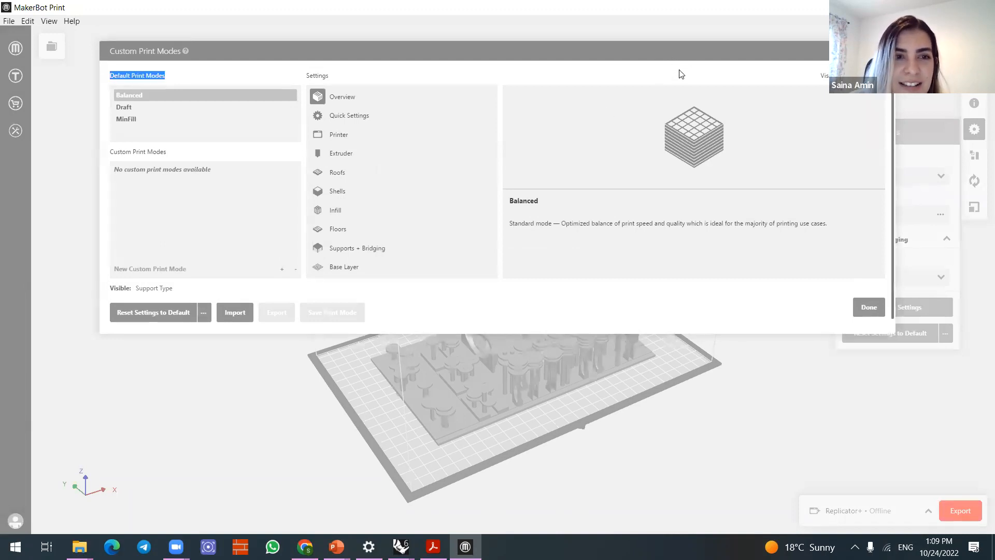
{"action": "left_click", "coordinate": [201, 75]}
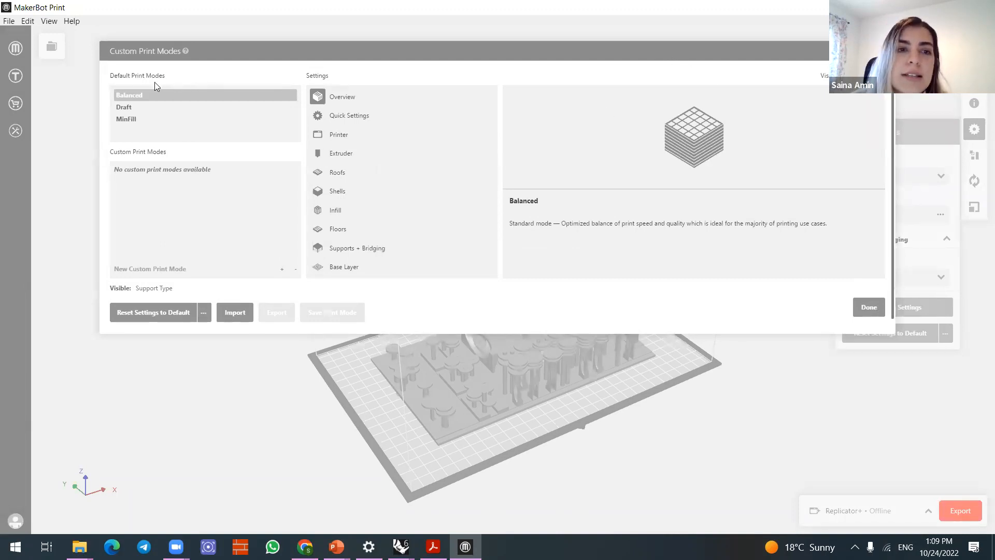
{"action": "left_click", "coordinate": [126, 106]}
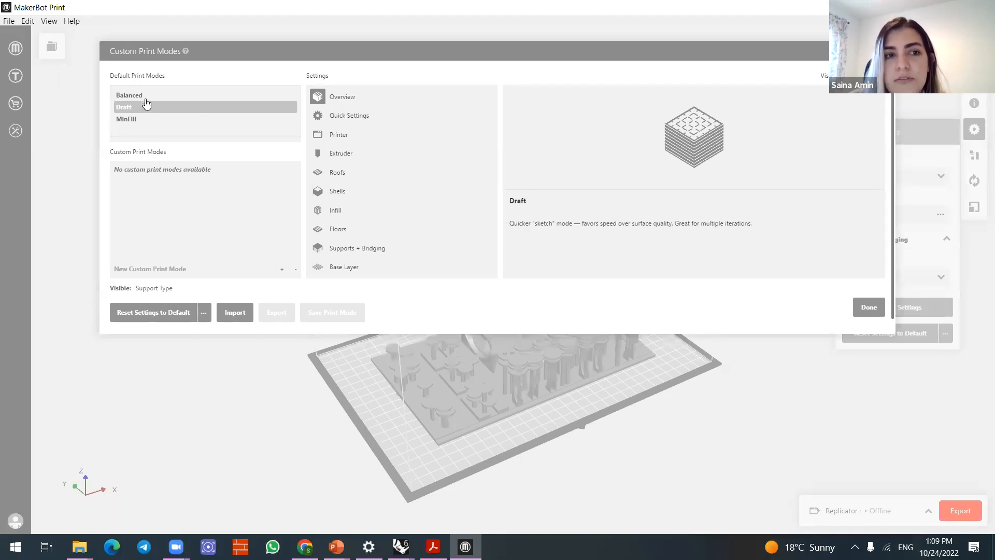
{"action": "key", "text": "Up"}
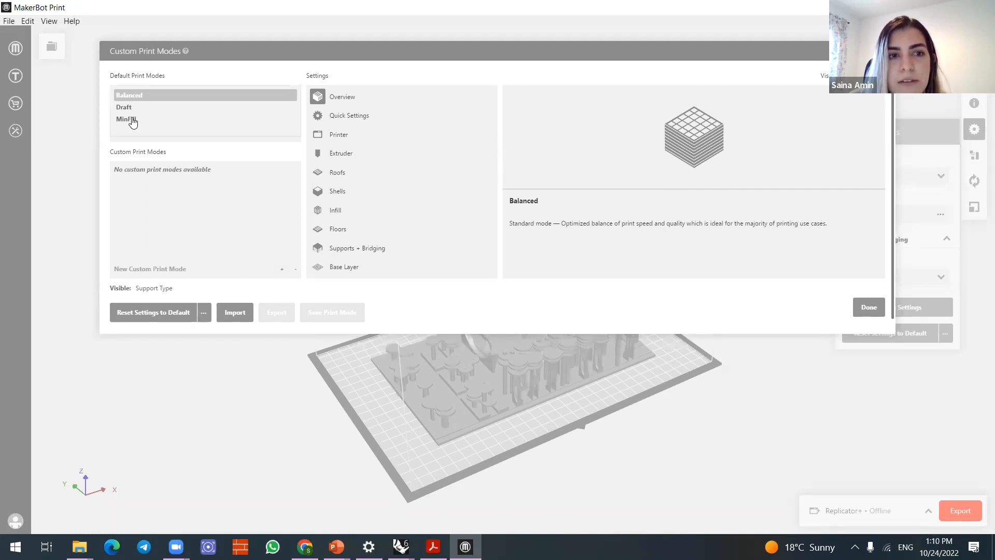
{"action": "left_click", "coordinate": [140, 125]}
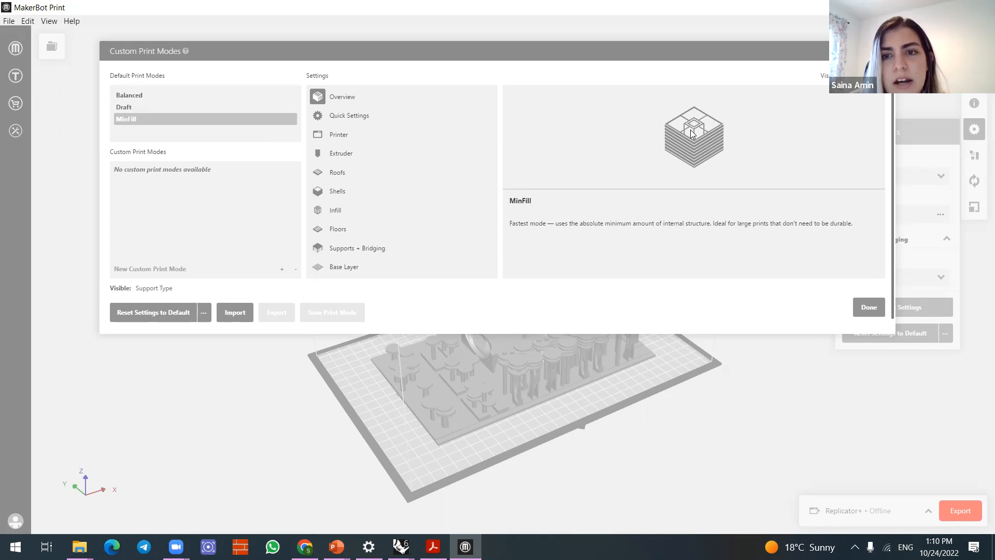
{"action": "left_click", "coordinate": [127, 113]}
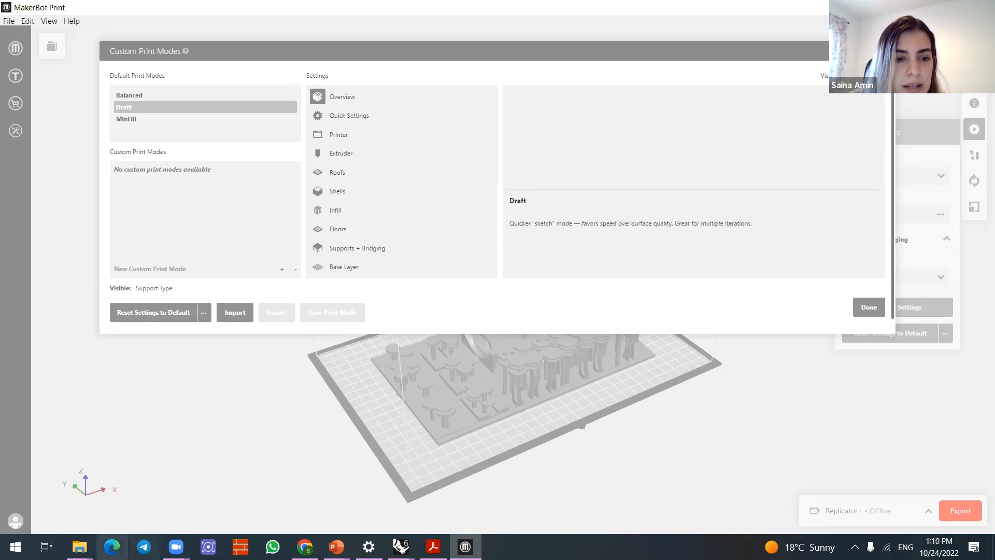
- Look through the images in the "pics" folder of "3D teach" in File Explorer and minimise that window
{"action": "mouse_move", "coordinate": [79, 546]}
{"action": "left_click", "coordinate": [172, 500]}
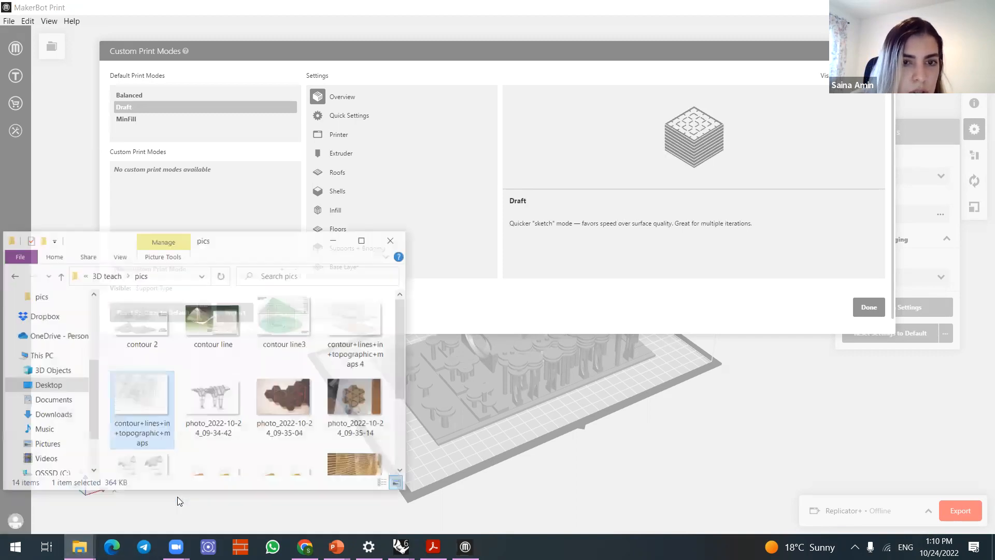
{"action": "scroll", "coordinate": [255, 311], "scroll_direction": "down", "scroll_amount": 2}
{"action": "left_click_drag", "start_coordinate": [286, 223], "coordinate": [351, 223]}
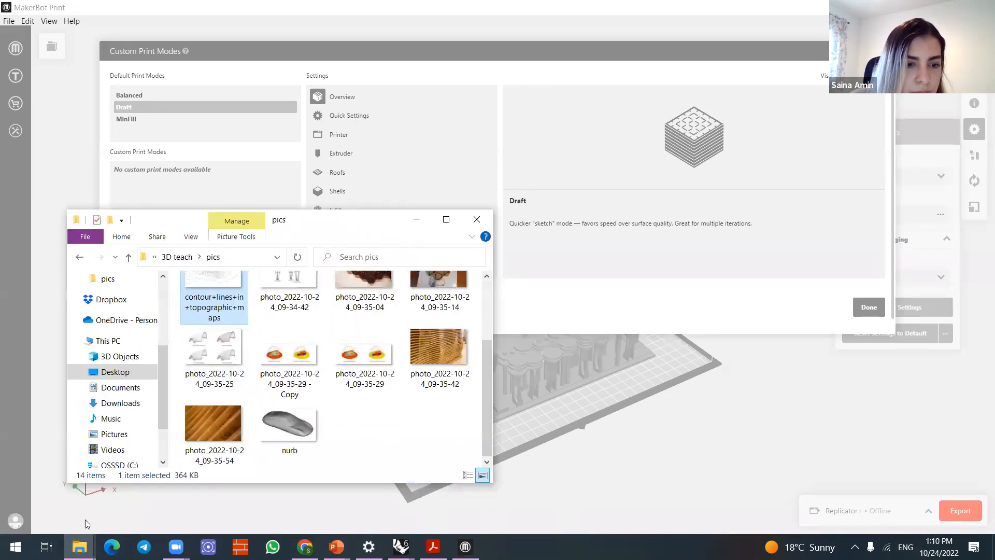
{"action": "left_click", "coordinate": [412, 220]}
{"action": "mouse_move", "coordinate": [79, 546]}
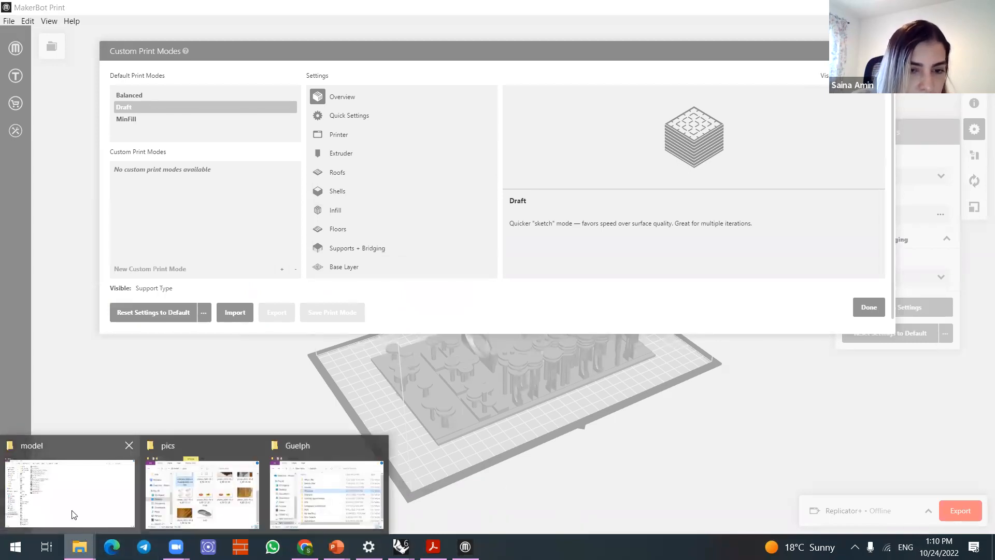
- Browse the Guelph folder's "My teaching" subfolders and open photo 20220919_162236 from "pics of the contouring"
{"action": "left_click", "coordinate": [293, 482]}
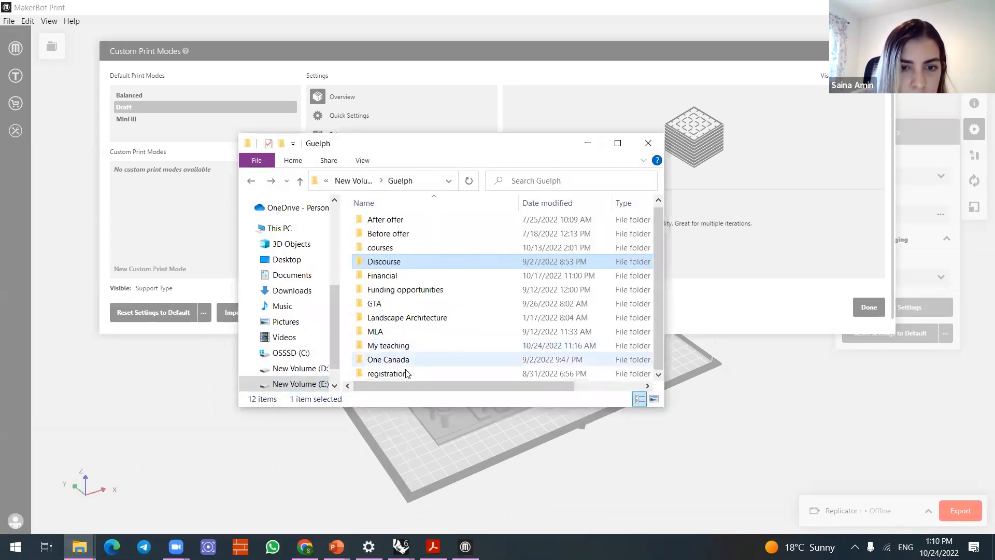
{"action": "double_click", "coordinate": [395, 225]}
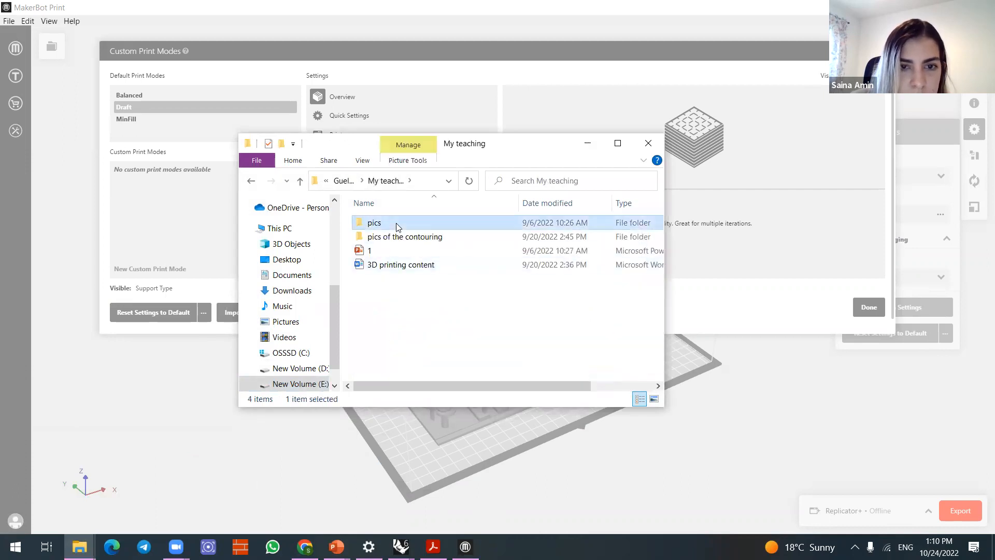
{"action": "scroll", "coordinate": [433, 311], "scroll_direction": "down", "scroll_amount": 2}
{"action": "scroll", "coordinate": [433, 312], "scroll_direction": "down", "scroll_amount": 2}
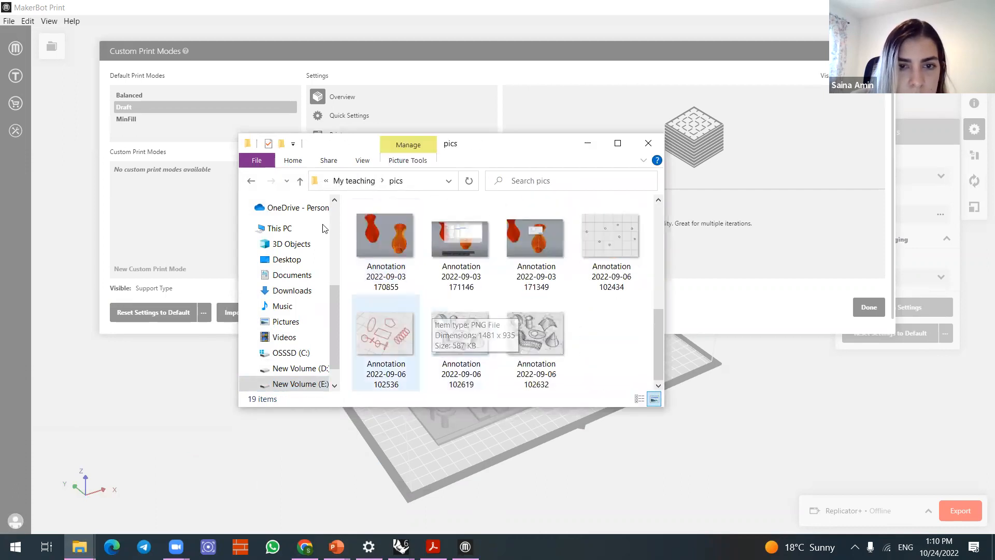
{"action": "left_click", "coordinate": [251, 181]}
{"action": "double_click", "coordinate": [371, 234]}
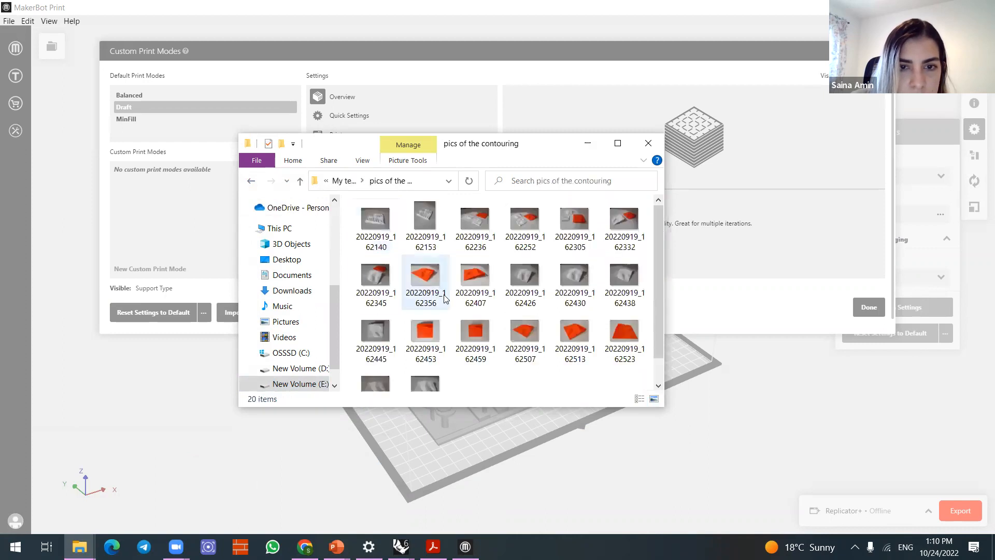
{"action": "left_click", "coordinate": [485, 221]}
{"action": "double_click", "coordinate": [486, 221]}
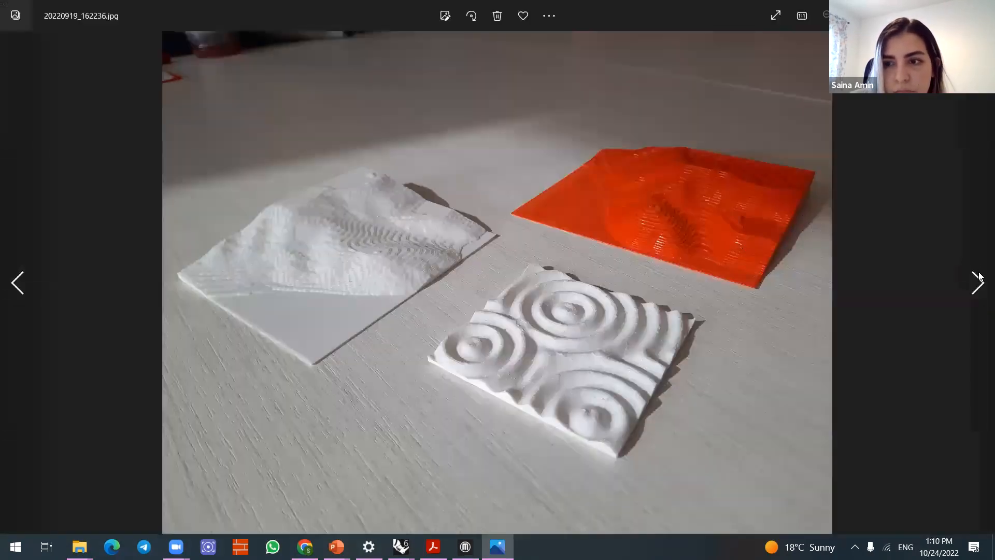
- View the following photos of the white and orange printed terrain models, through to 20220919_162544
{"action": "left_click", "coordinate": [976, 274]}
{"action": "left_click", "coordinate": [978, 280]}
{"action": "left_click", "coordinate": [978, 280]}
{"action": "left_click", "coordinate": [978, 280]}
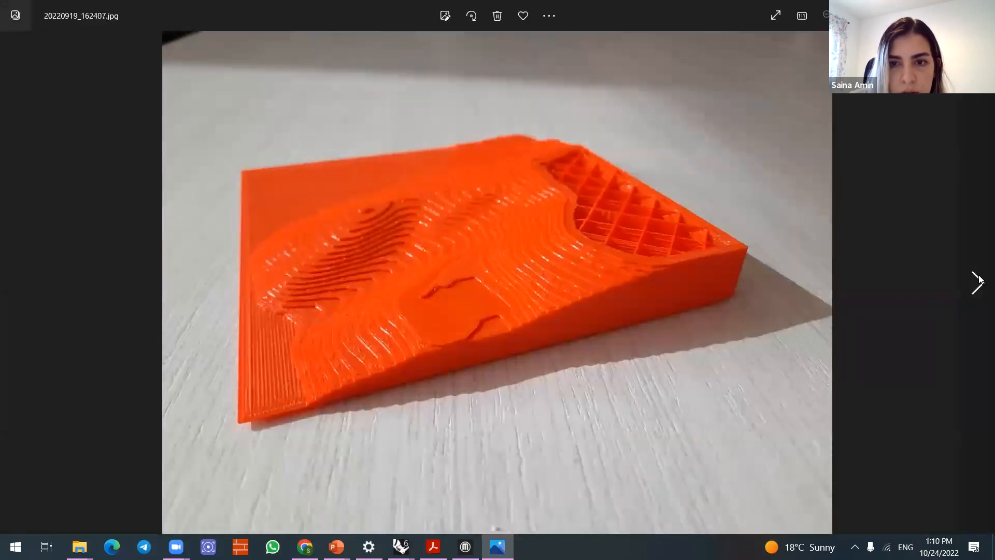
{"action": "left_click", "coordinate": [979, 280]}
{"action": "left_click", "coordinate": [979, 280]}
{"action": "left_click", "coordinate": [978, 280]}
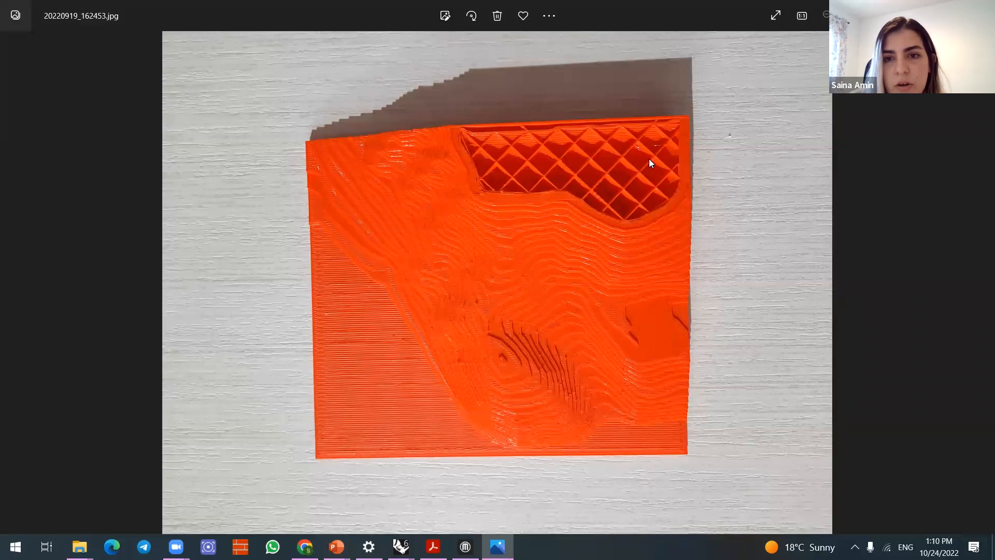
{"action": "left_click", "coordinate": [979, 290]}
{"action": "left_click", "coordinate": [978, 291]}
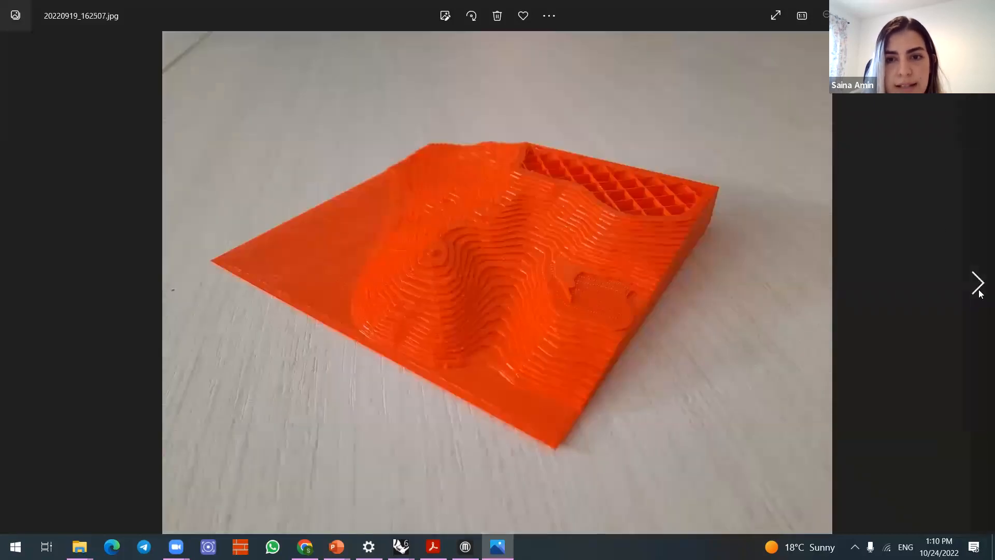
{"action": "left_click", "coordinate": [979, 291]}
{"action": "left_click", "coordinate": [979, 294]}
{"action": "left_click", "coordinate": [978, 284]}
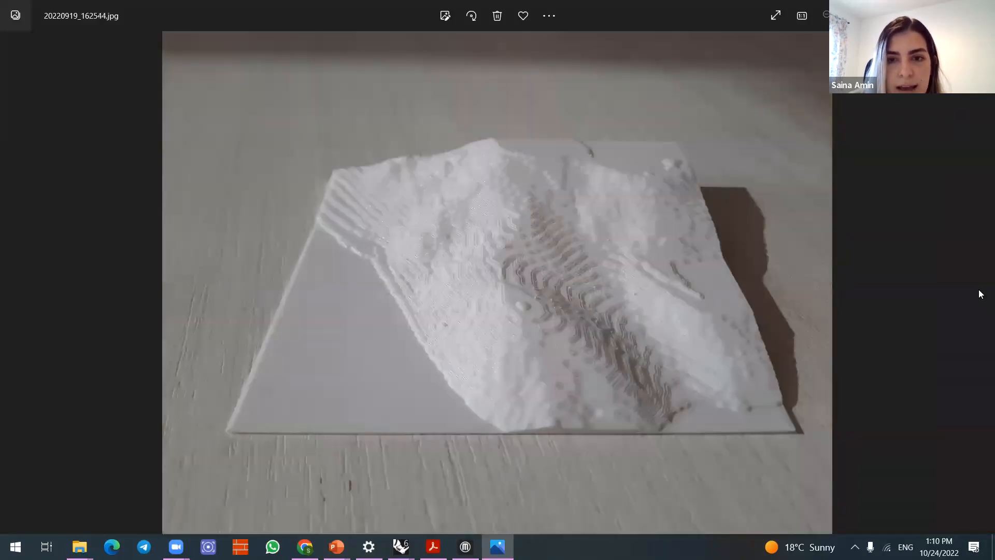
- Review the photos backwards to 20220919_162153, close the photo viewer and minimise the folder window to return to MakerBot Print
{"action": "left_click", "coordinate": [11, 288]}
{"action": "left_click", "coordinate": [7, 291]}
{"action": "left_click", "coordinate": [2, 295]}
{"action": "left_click", "coordinate": [2, 295]}
{"action": "left_click", "coordinate": [2, 295]}
{"action": "left_click", "coordinate": [2, 295]}
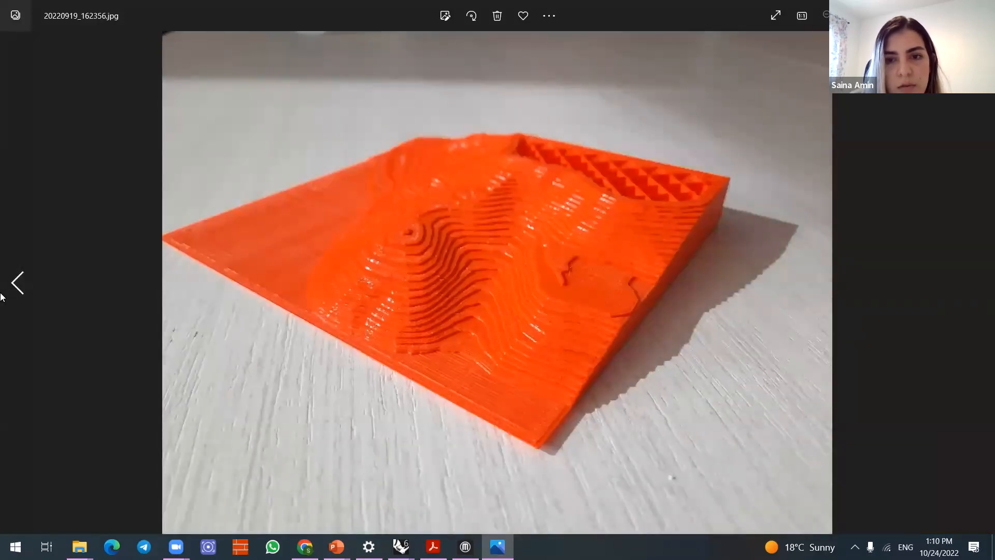
{"action": "left_click", "coordinate": [2, 294]}
{"action": "left_click", "coordinate": [2, 296]}
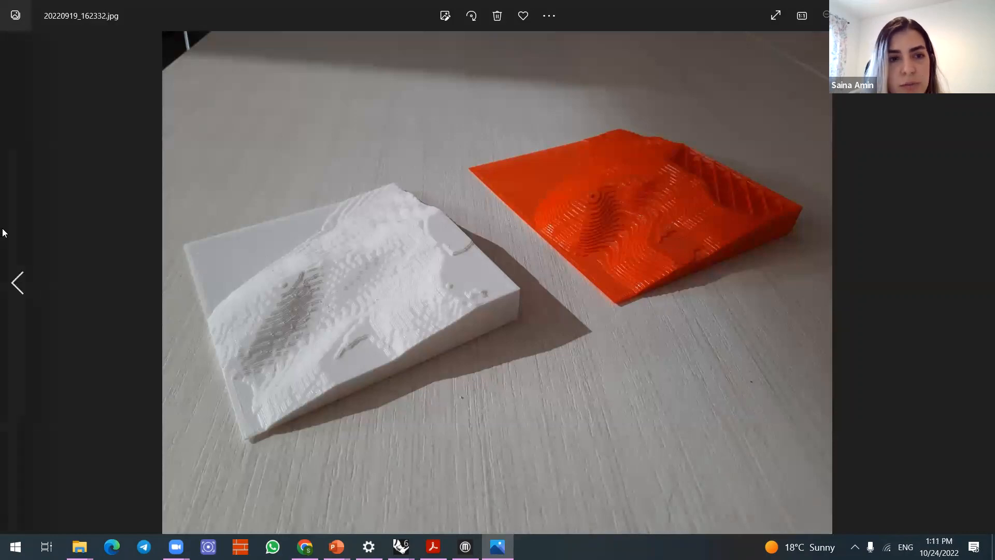
{"action": "left_click", "coordinate": [8, 277]}
{"action": "left_click", "coordinate": [7, 278]}
{"action": "left_click", "coordinate": [13, 282]}
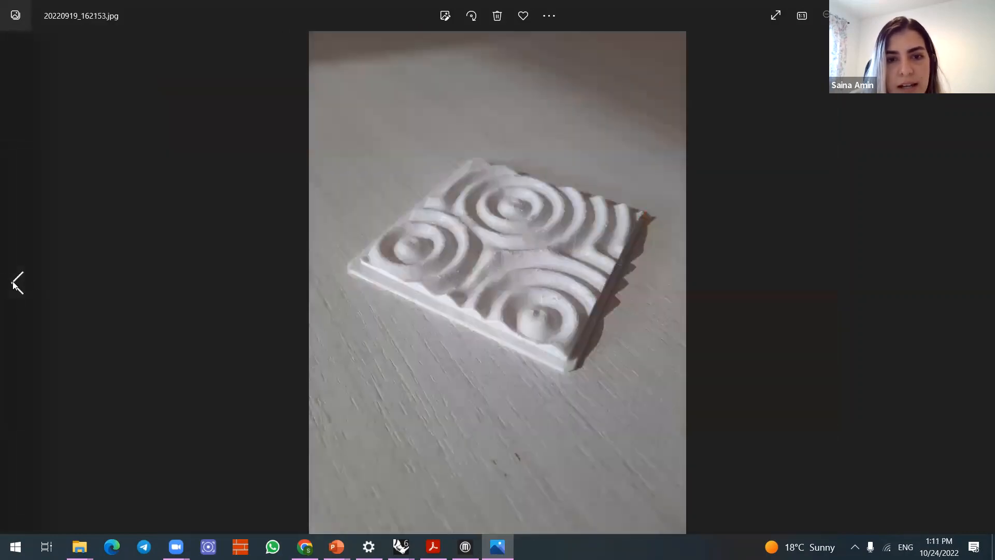
{"action": "left_click", "coordinate": [920, 9]}
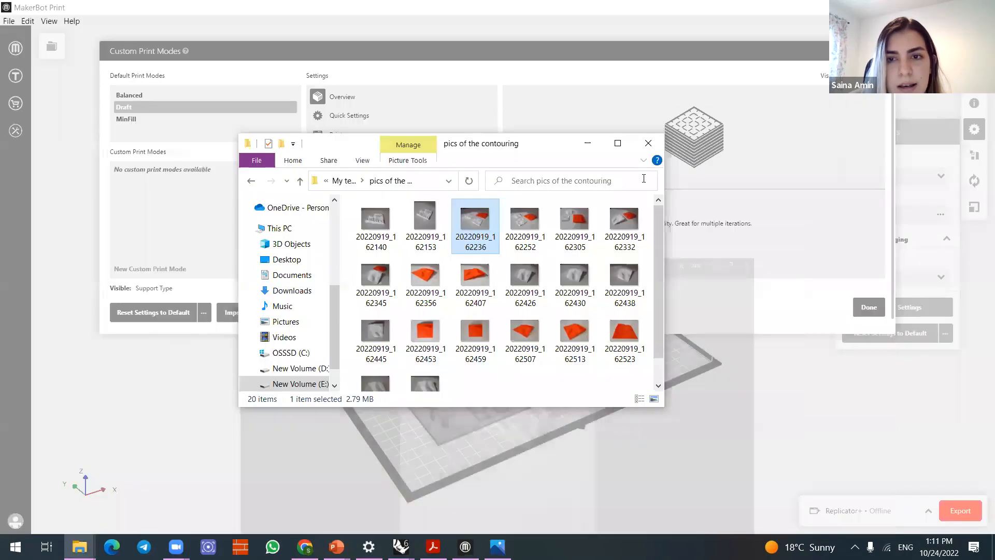
{"action": "left_click", "coordinate": [589, 146]}
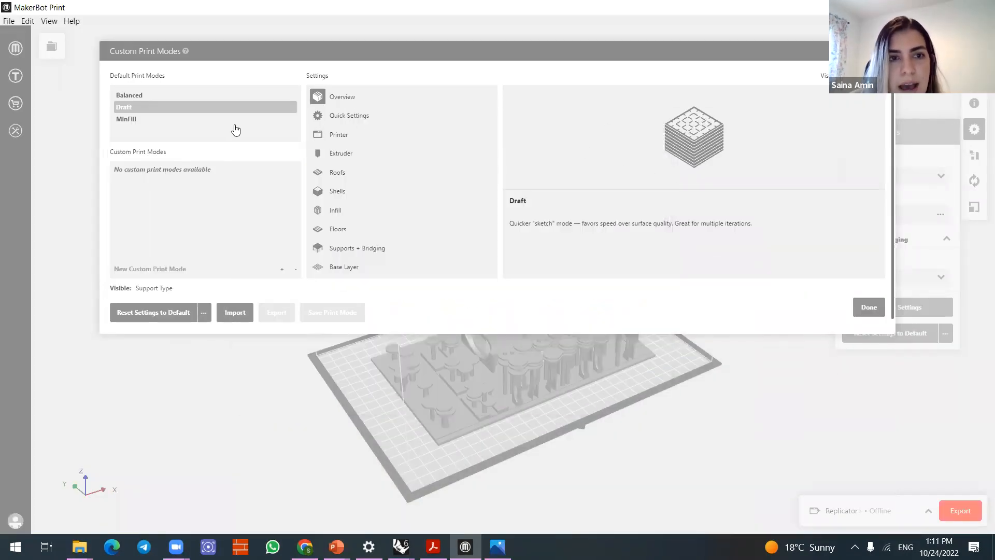
- Compare MinFill with Balanced once more, and set the print mode to MinFill for the site model
{"action": "left_click", "coordinate": [127, 120]}
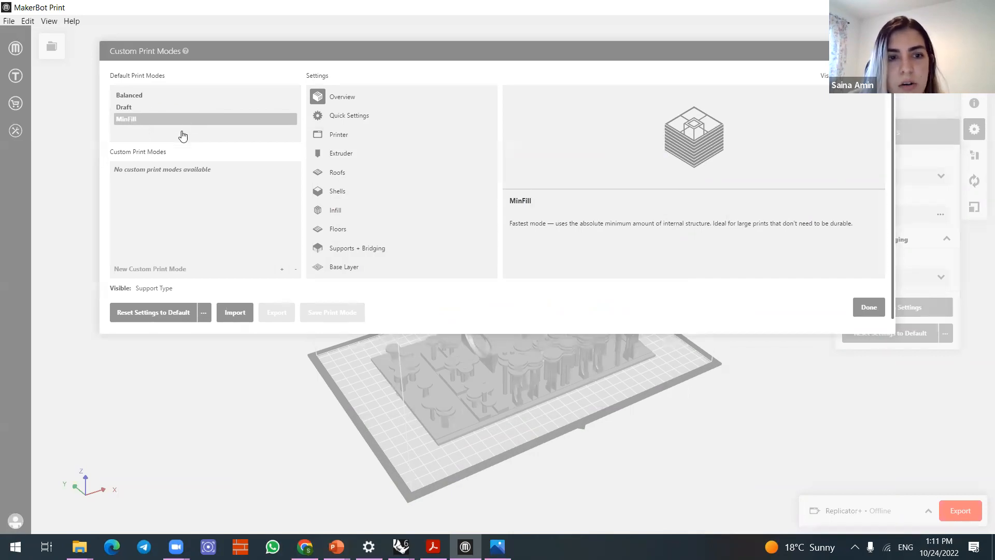
{"action": "left_click", "coordinate": [179, 96]}
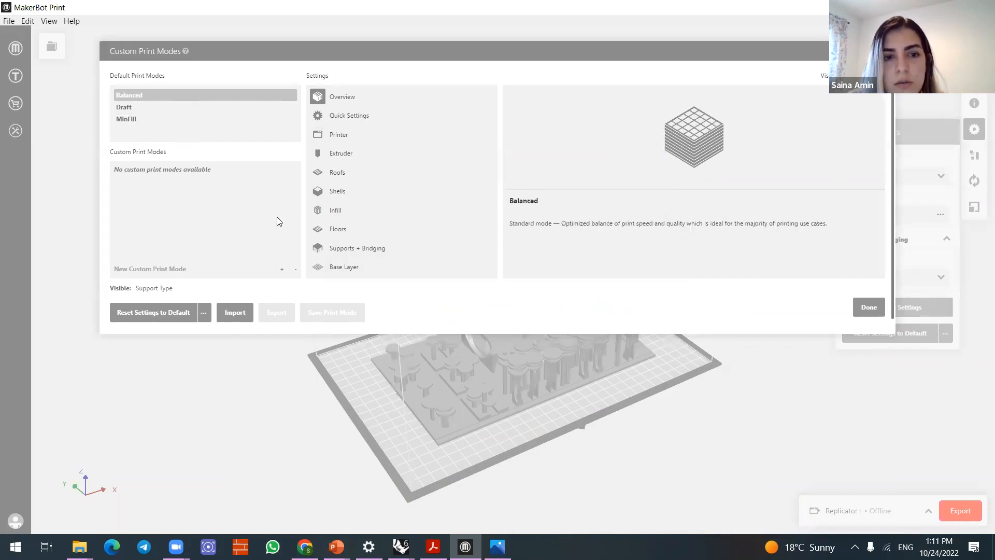
{"action": "left_click", "coordinate": [124, 122]}
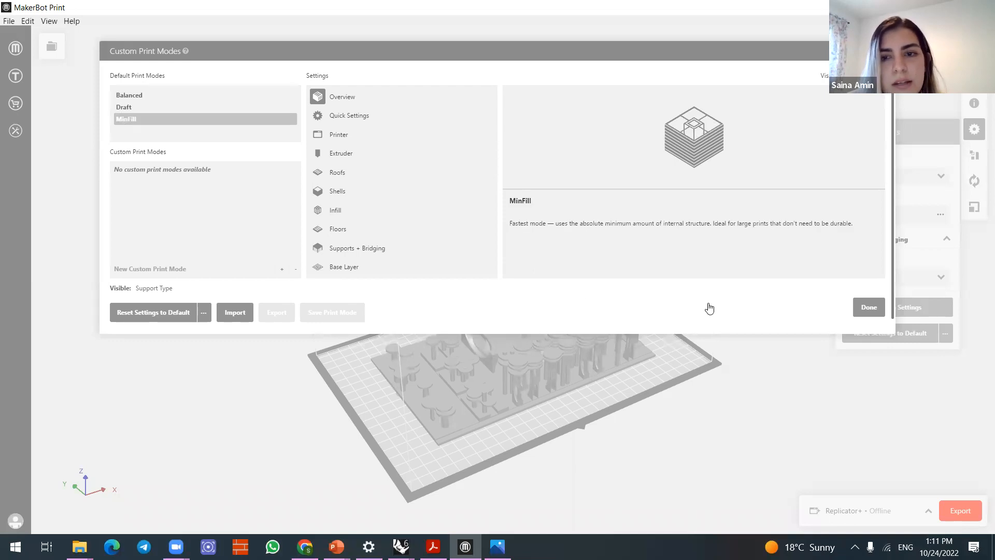
{"action": "left_click", "coordinate": [862, 307]}
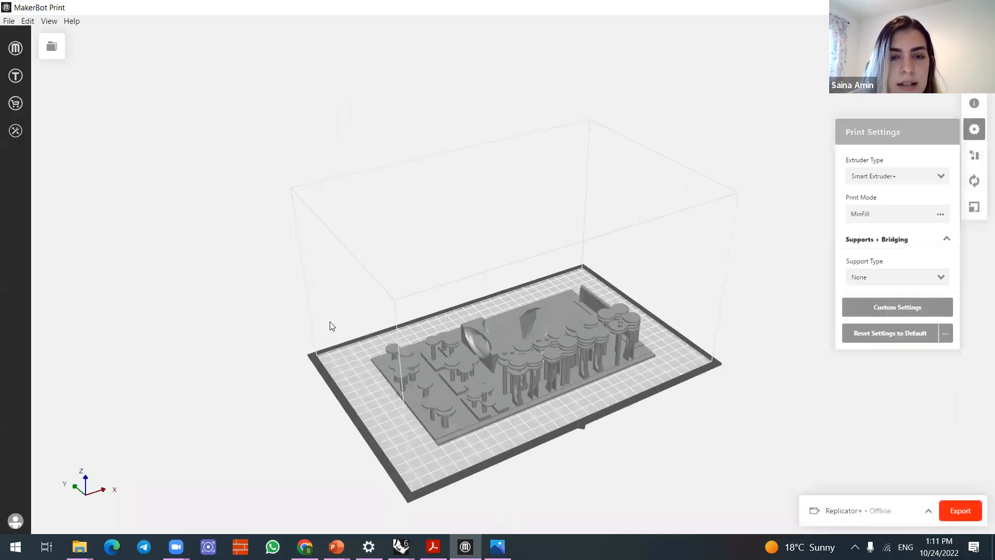
{"action": "left_click", "coordinate": [897, 307]}
{"action": "left_click", "coordinate": [866, 310]}
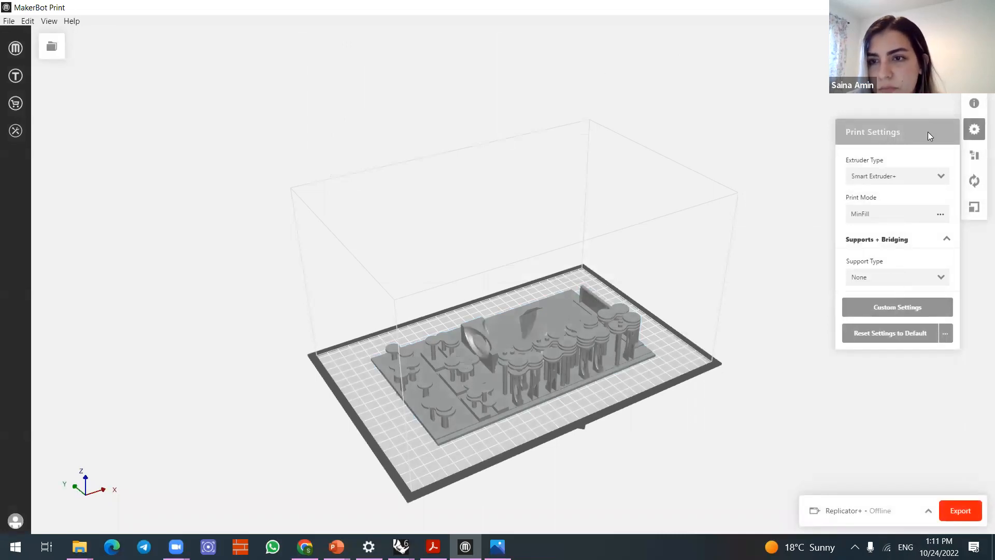
- Close the print settings and show only the model material in the sliced print preview, hiding support material and layer highlight
{"action": "left_click", "coordinate": [974, 129]}
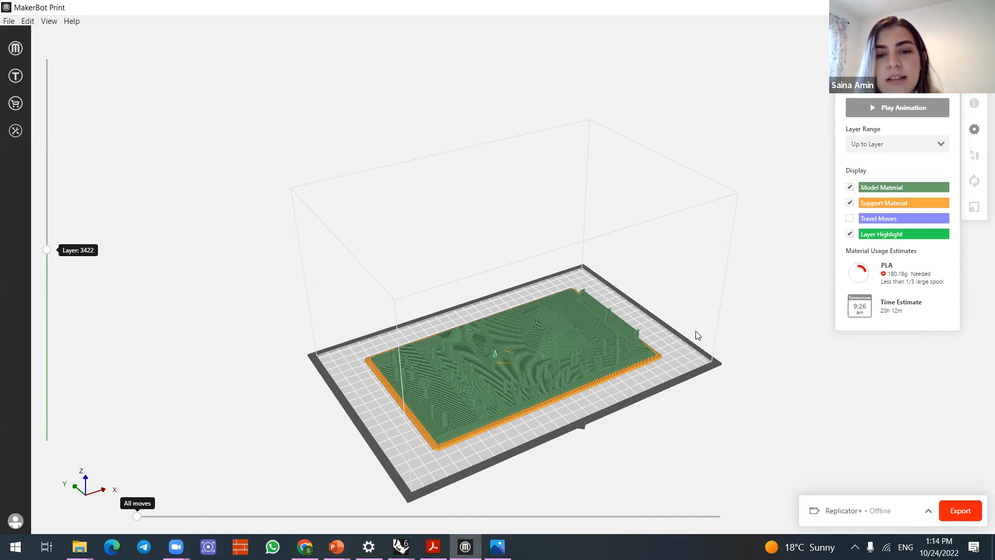
{"action": "scroll", "coordinate": [535, 375], "scroll_direction": "up", "scroll_amount": 4}
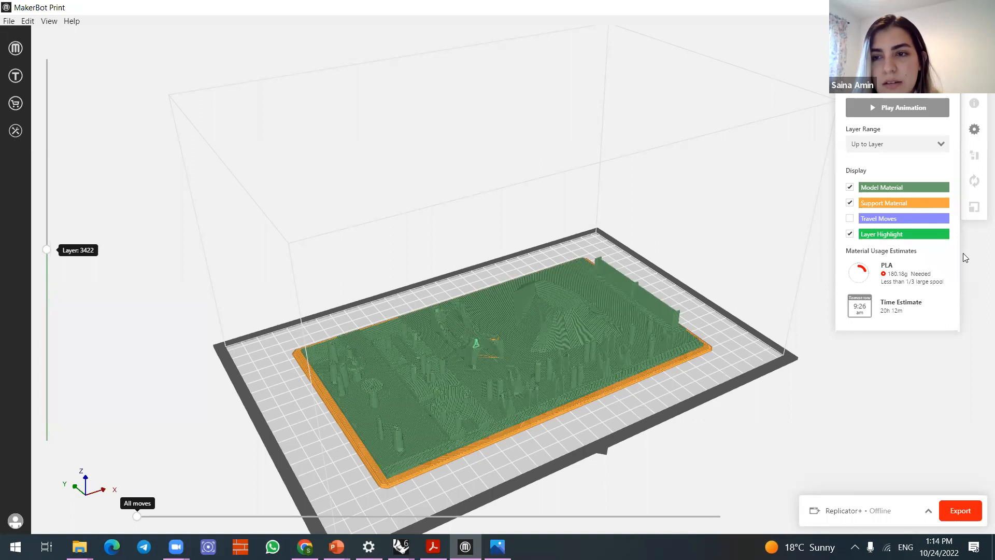
{"action": "left_click", "coordinate": [849, 188]}
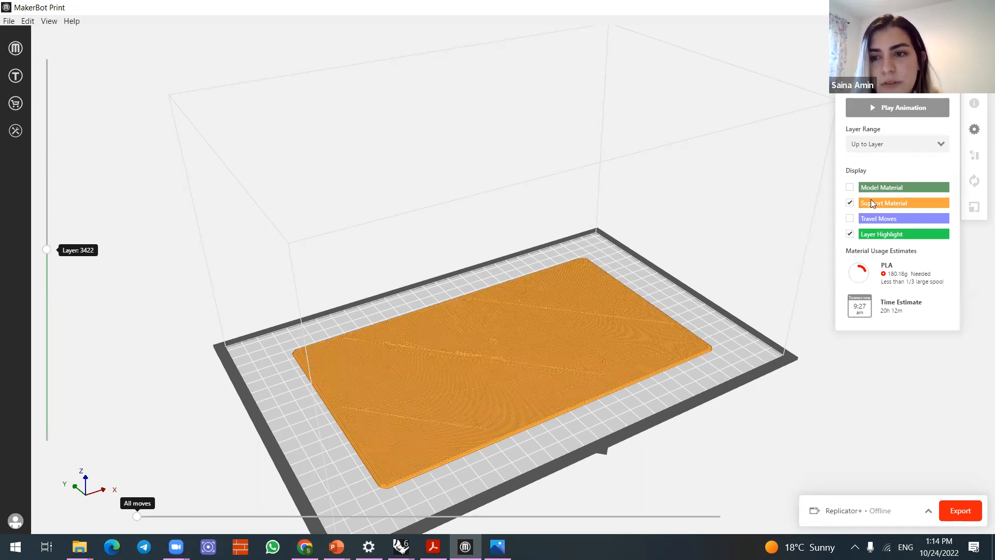
{"action": "left_click", "coordinate": [850, 203]}
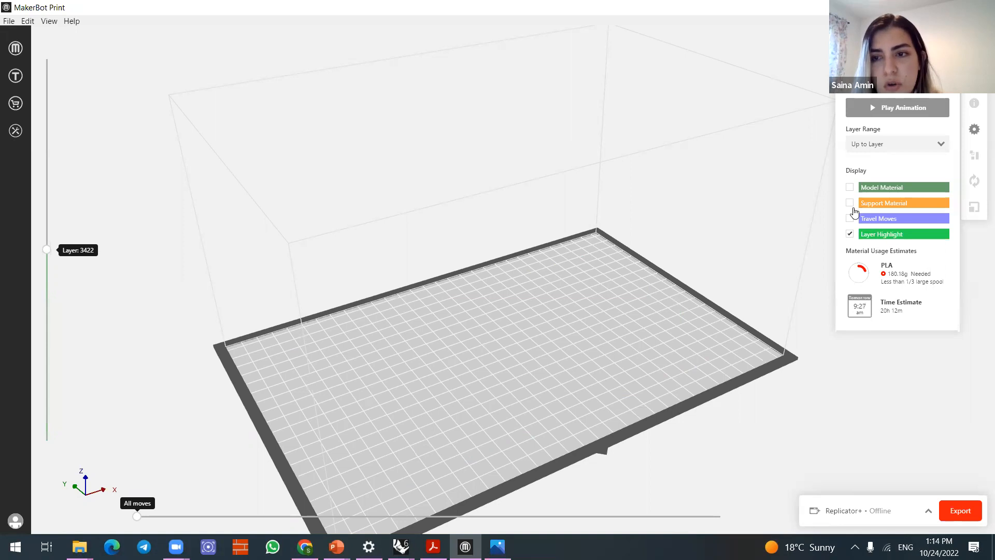
{"action": "left_click", "coordinate": [850, 187]}
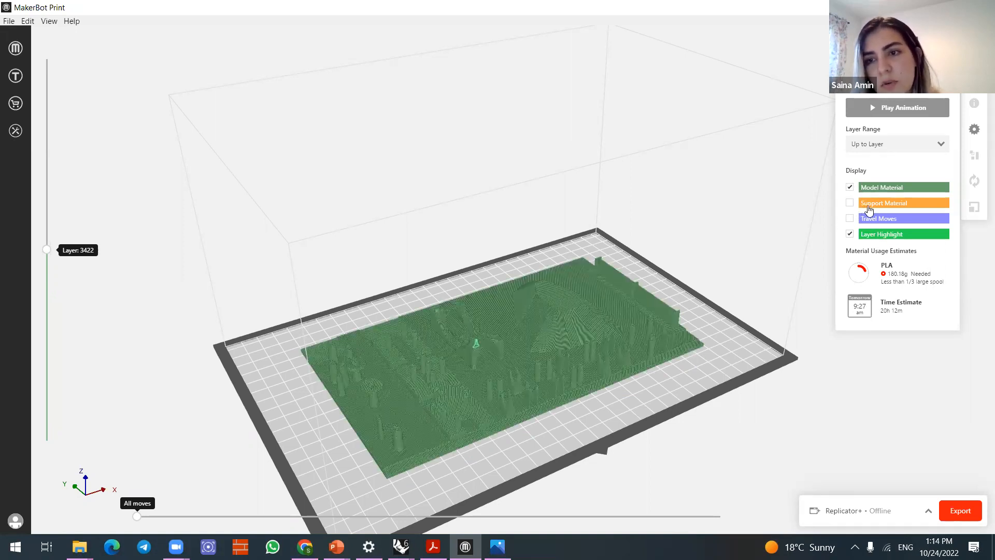
{"action": "left_click", "coordinate": [849, 234]}
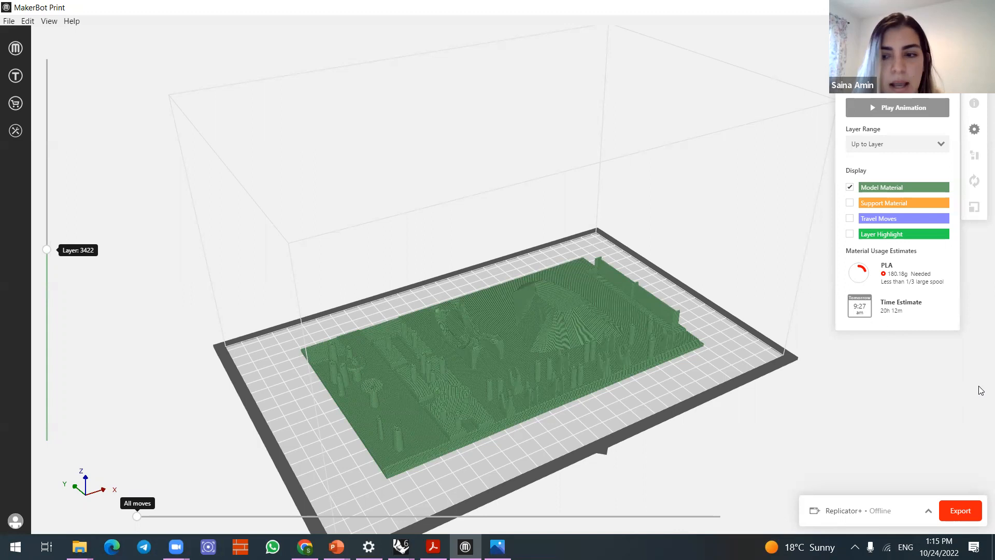
- Export the sliced site model as a Makerbot file named "site" into "New folder" under "last try"
{"action": "left_click", "coordinate": [958, 507]}
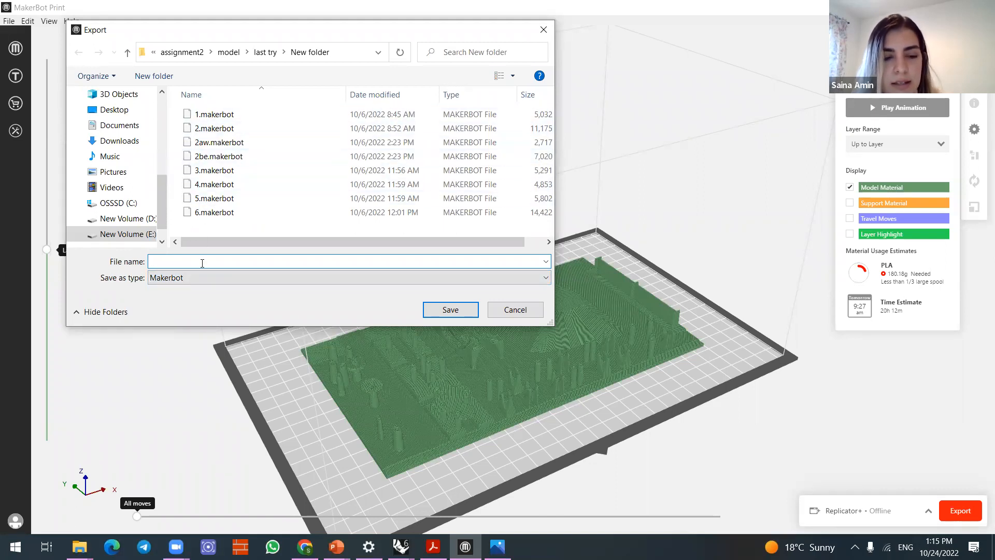
{"action": "type", "text": "site"}
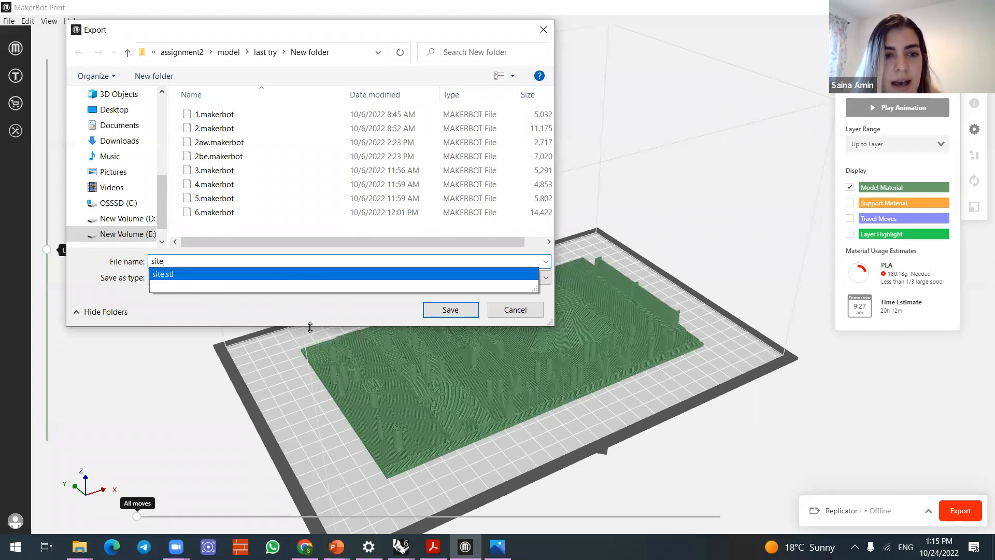
{"action": "left_click", "coordinate": [316, 309]}
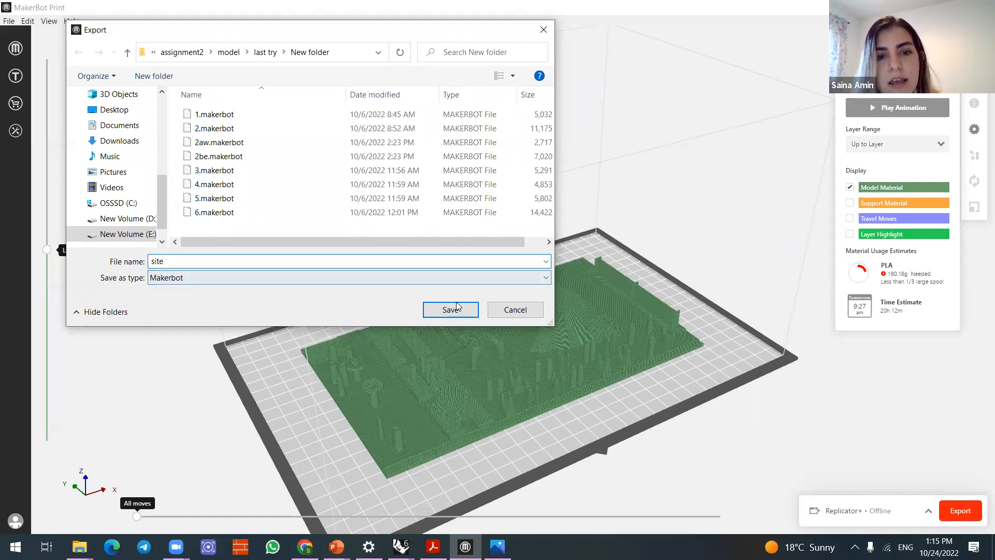
{"action": "left_click", "coordinate": [451, 310]}
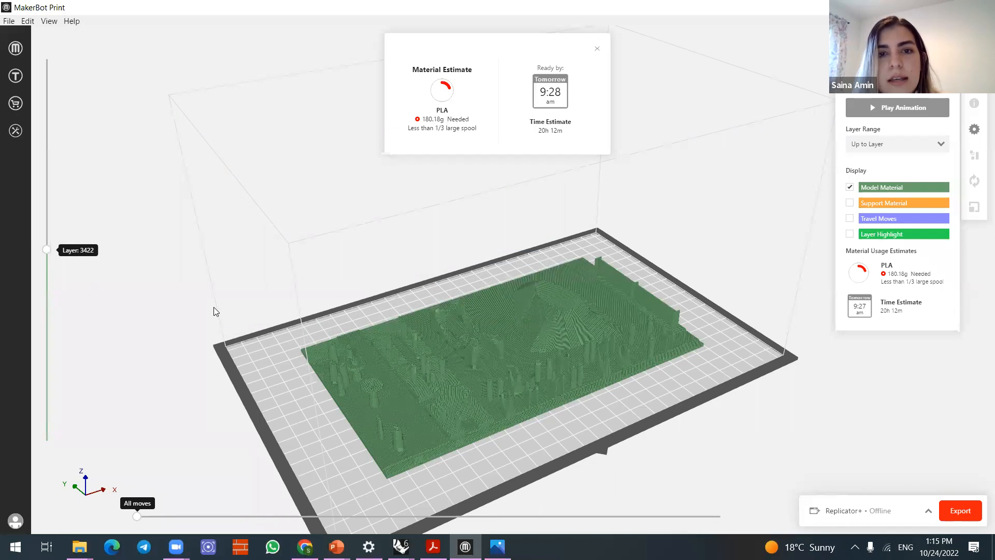